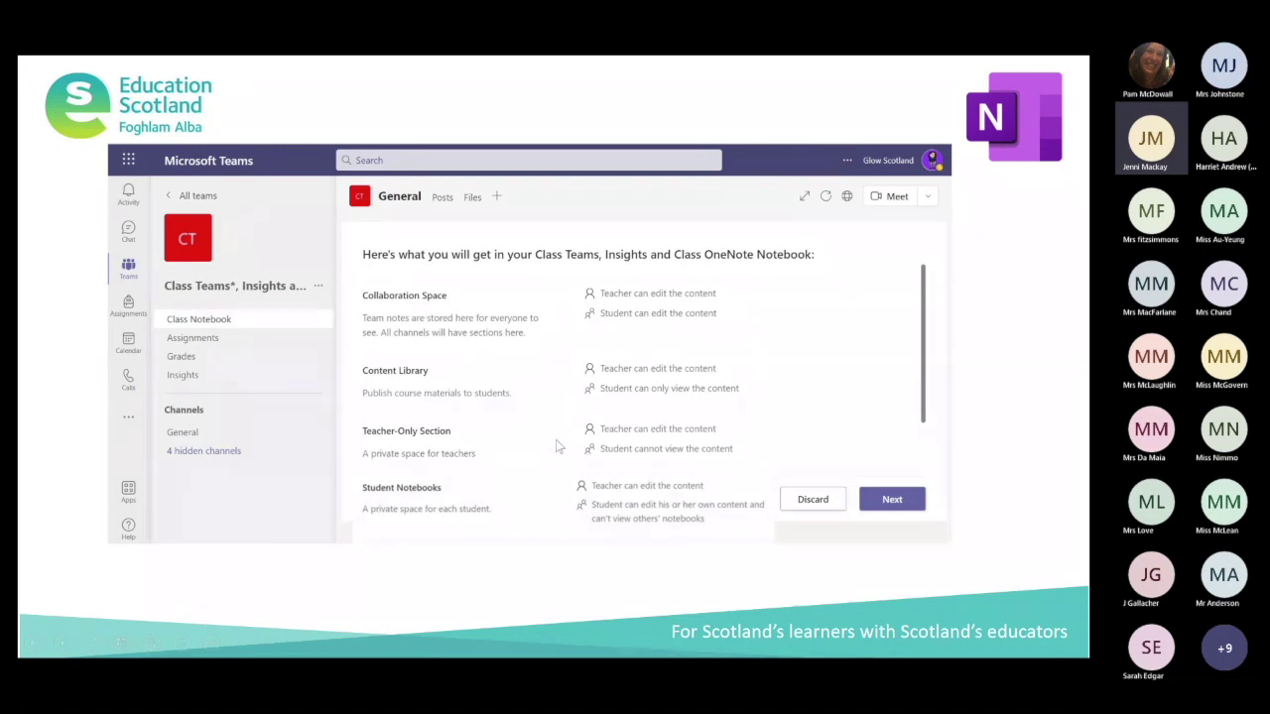
Advance the slide show to the Live Demonstrations slide
{"action": "key", "text": "Right"}
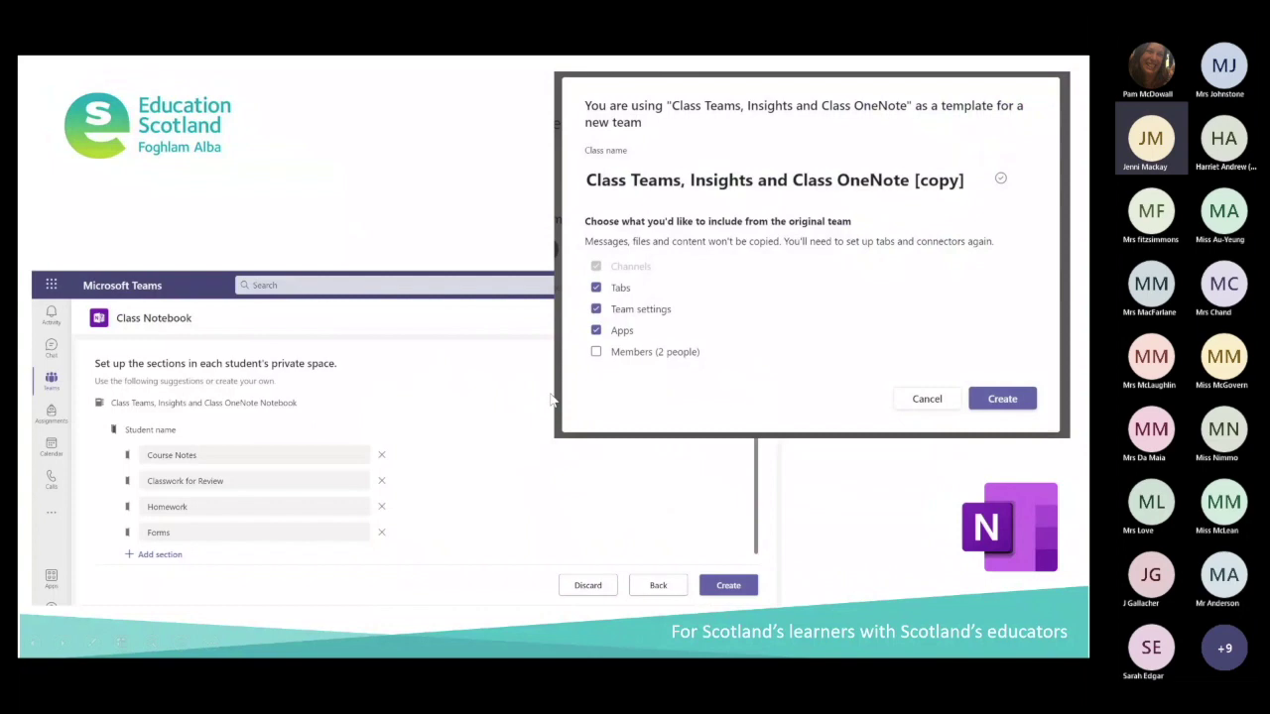
{"action": "key", "text": "Right"}
{"action": "key", "text": "Right"}
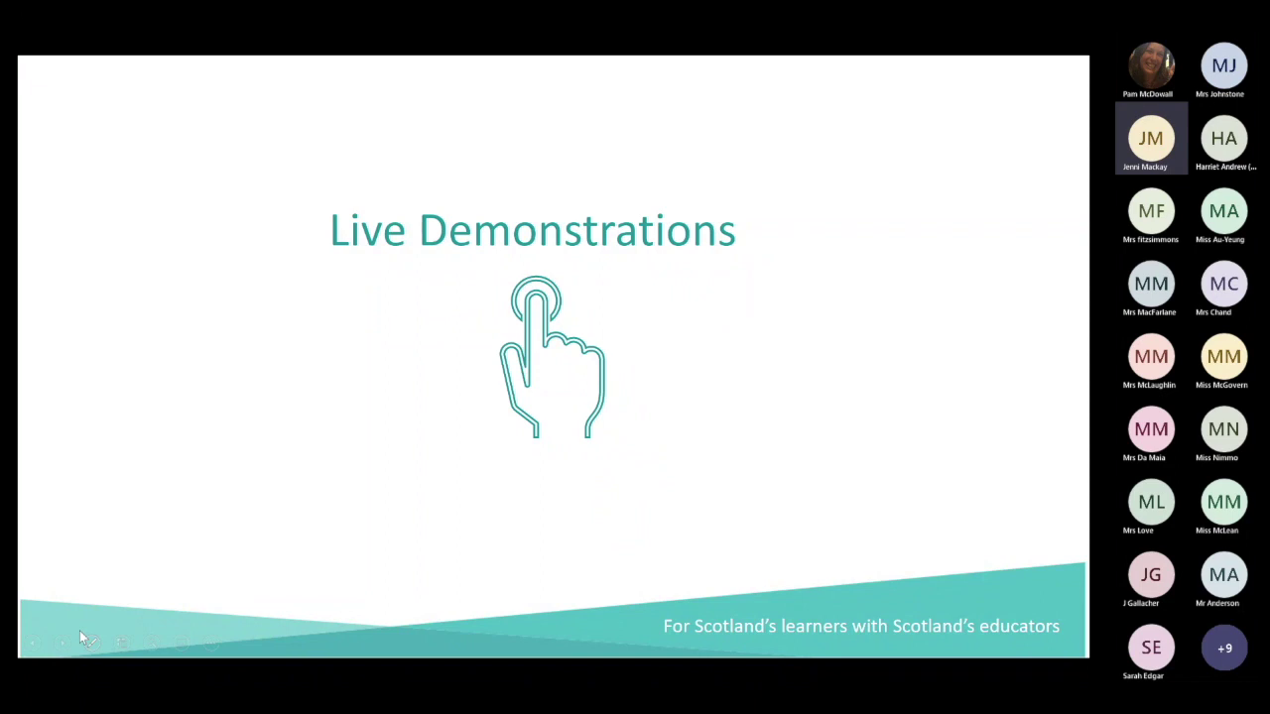
End the slide show and switch to the main Microsoft Teams window
{"action": "key", "text": "Escape"}
{"action": "mouse_move", "coordinate": [311, 698]}
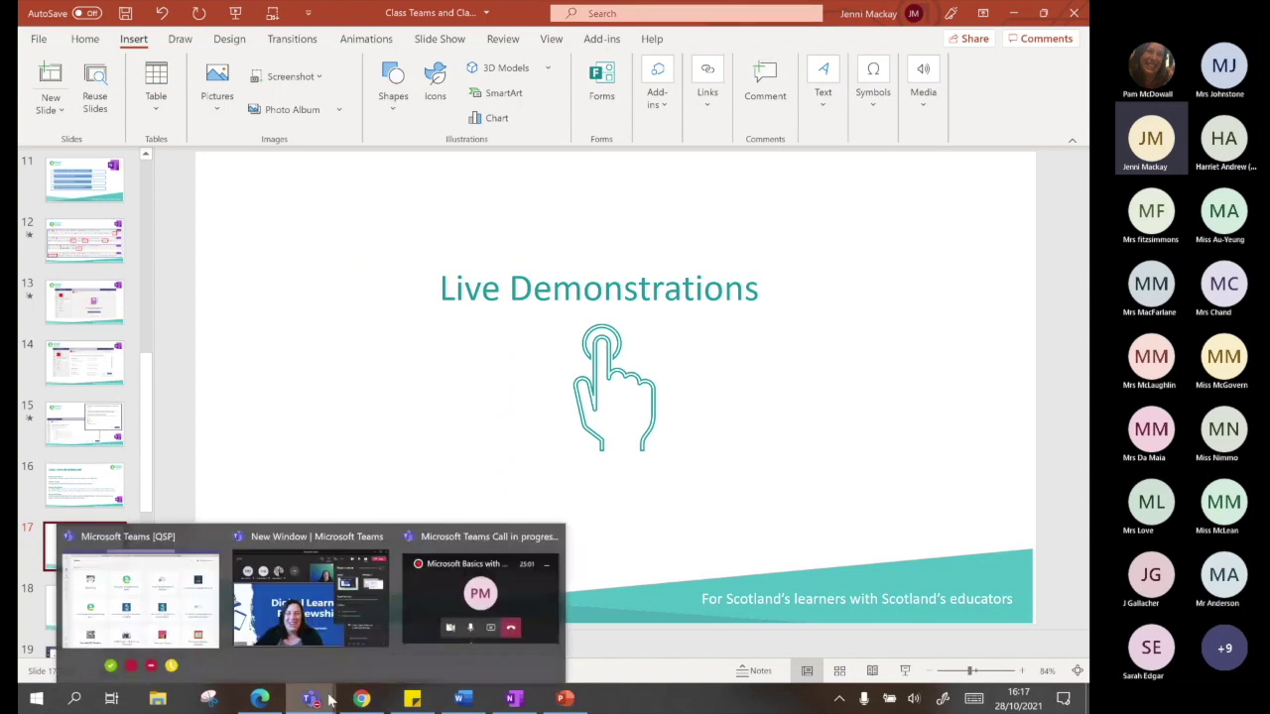
{"action": "left_click", "coordinate": [170, 606]}
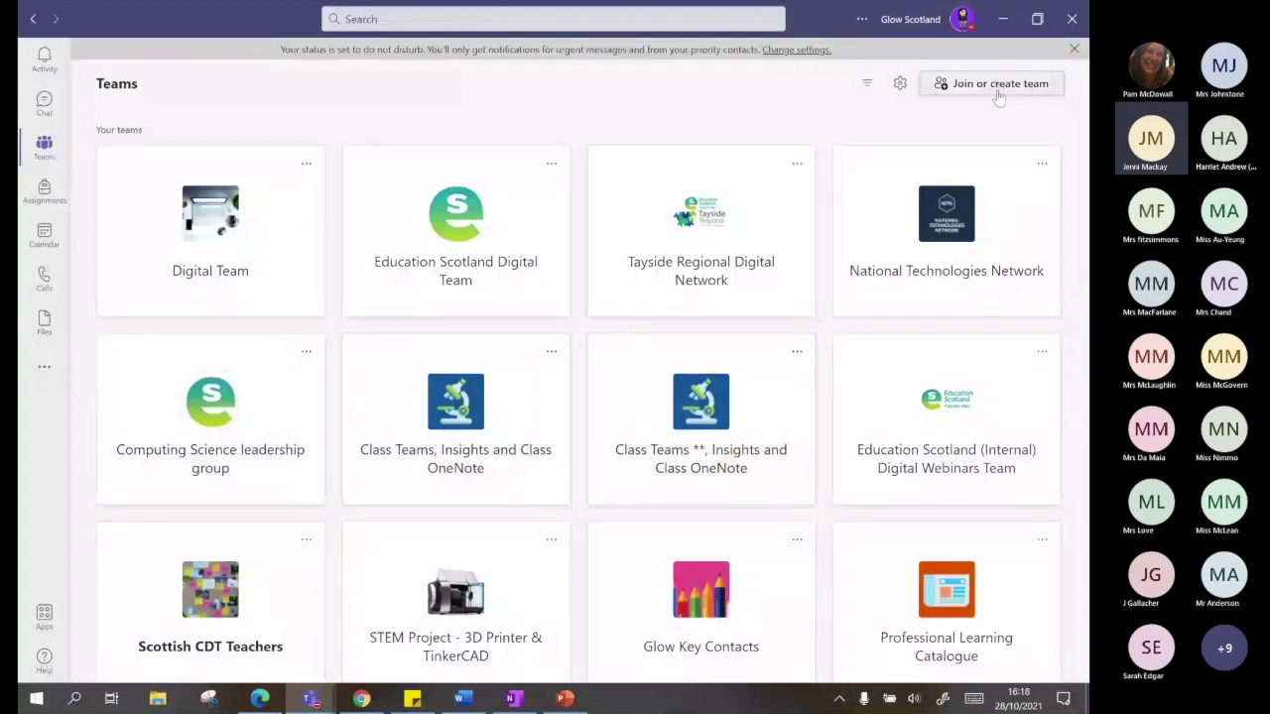
Open the "Class Teams, Insights and Class OneNote" team and view the Class Materials folder in its General channel files
{"action": "left_click", "coordinate": [514, 434]}
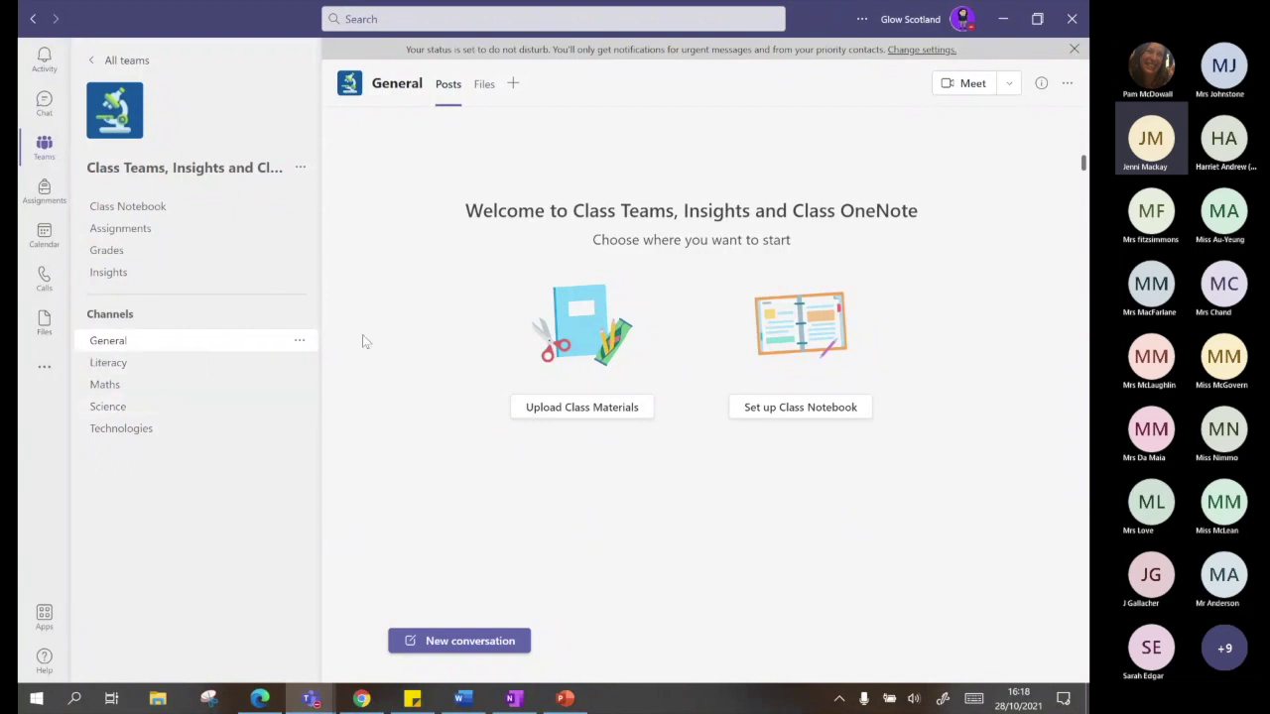
{"action": "left_click", "coordinate": [483, 86]}
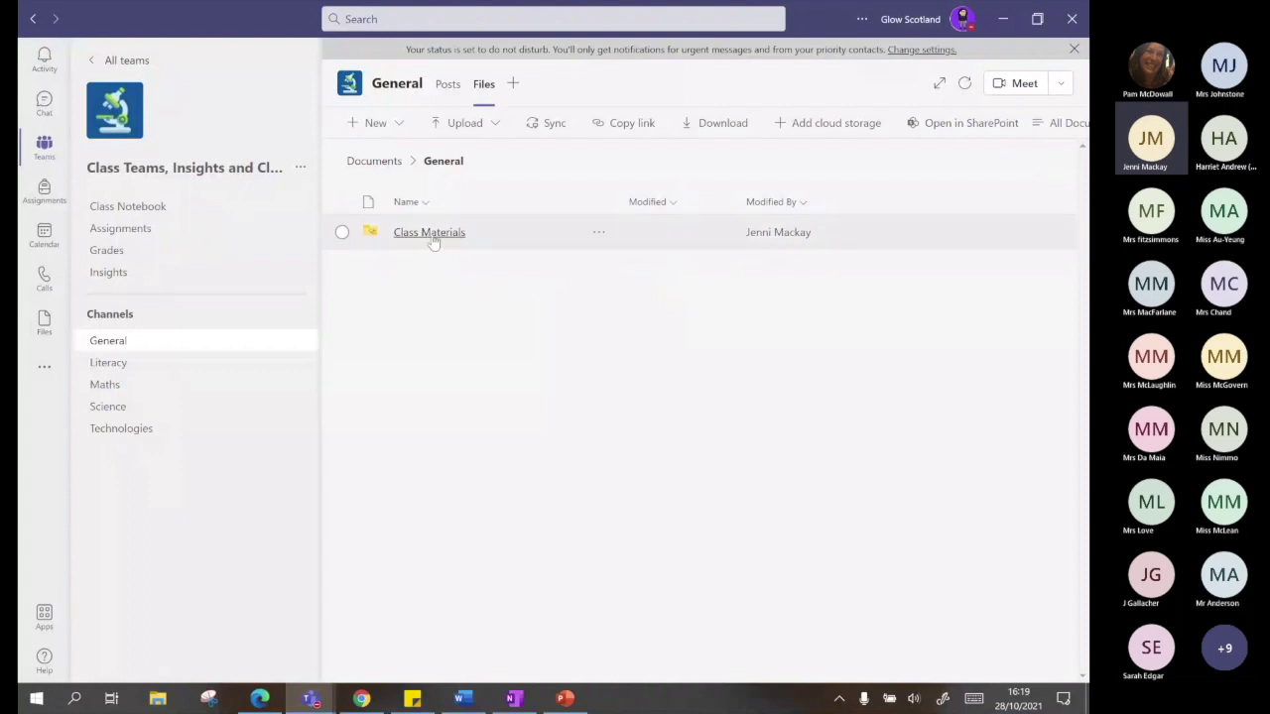
{"action": "left_click", "coordinate": [430, 234]}
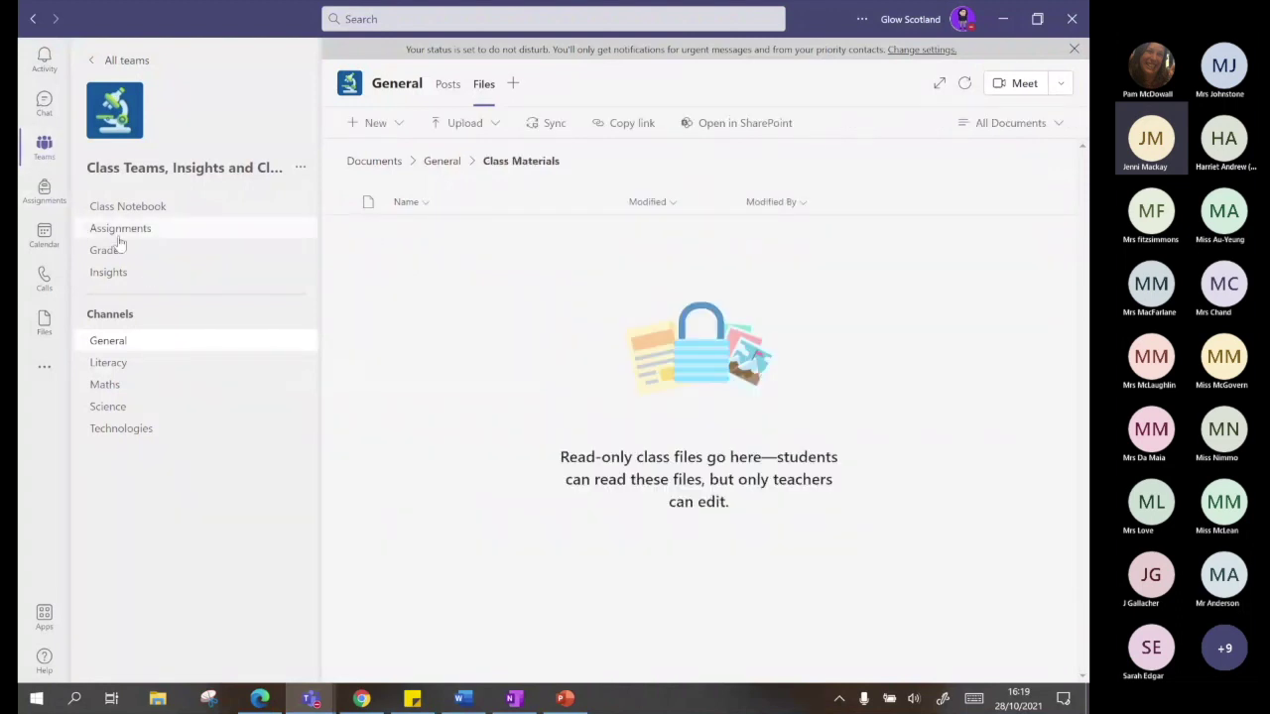
Switch to the "Class Teams **, Insights and Class OneNote" team and view its General channel's class materials
{"action": "left_click", "coordinate": [45, 149]}
{"action": "left_click", "coordinate": [731, 487]}
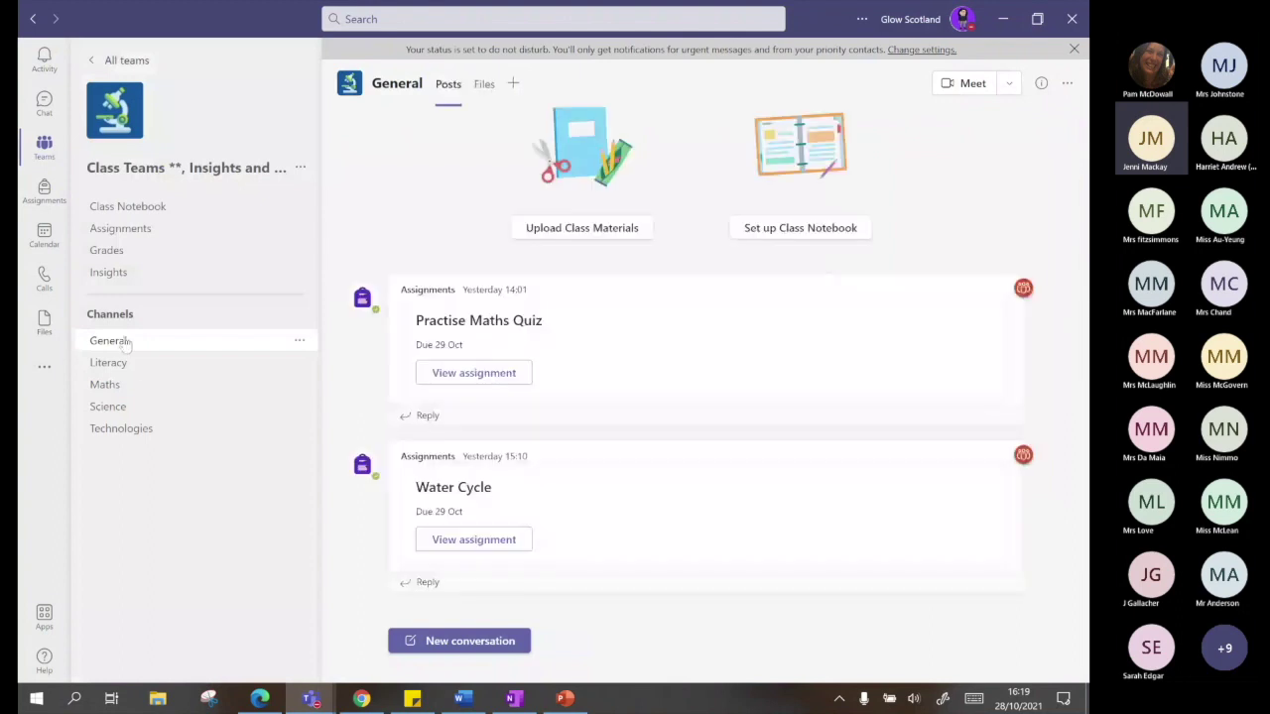
{"action": "left_click", "coordinate": [600, 117]}
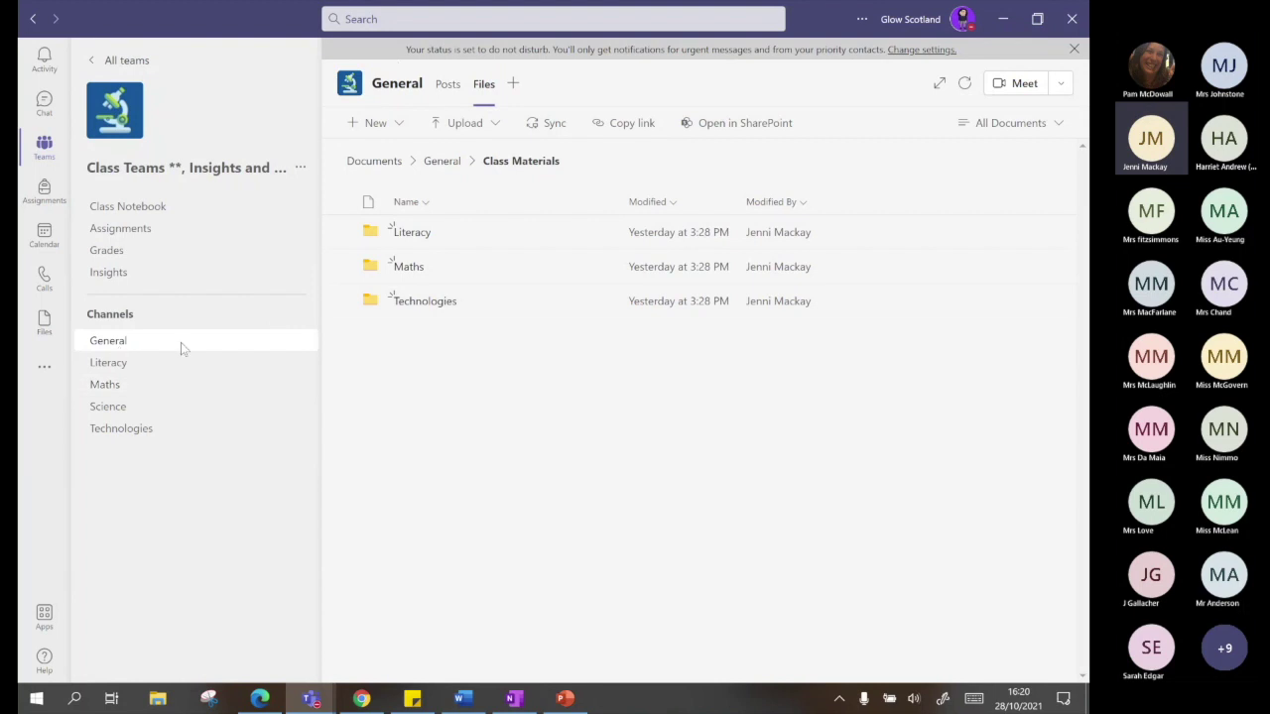
Start a Website tab in the General channel and name it Google
{"action": "left_click", "coordinate": [513, 84]}
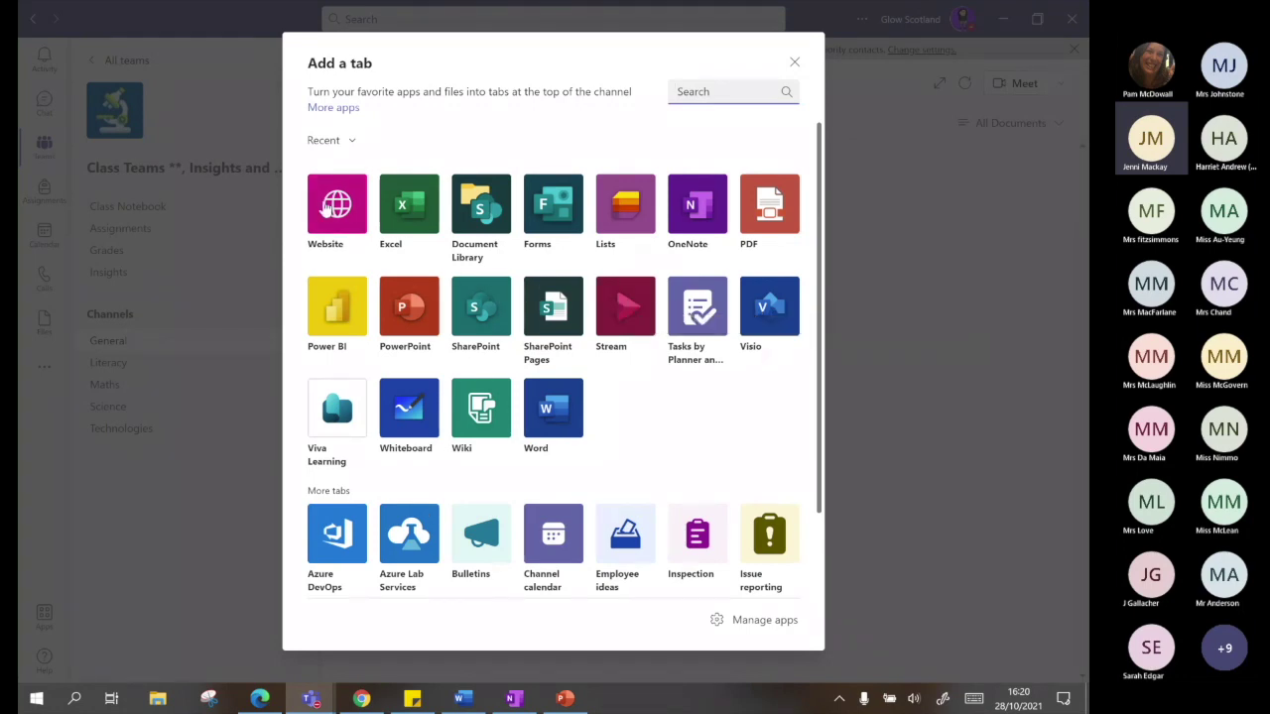
{"action": "key", "text": "Escape"}
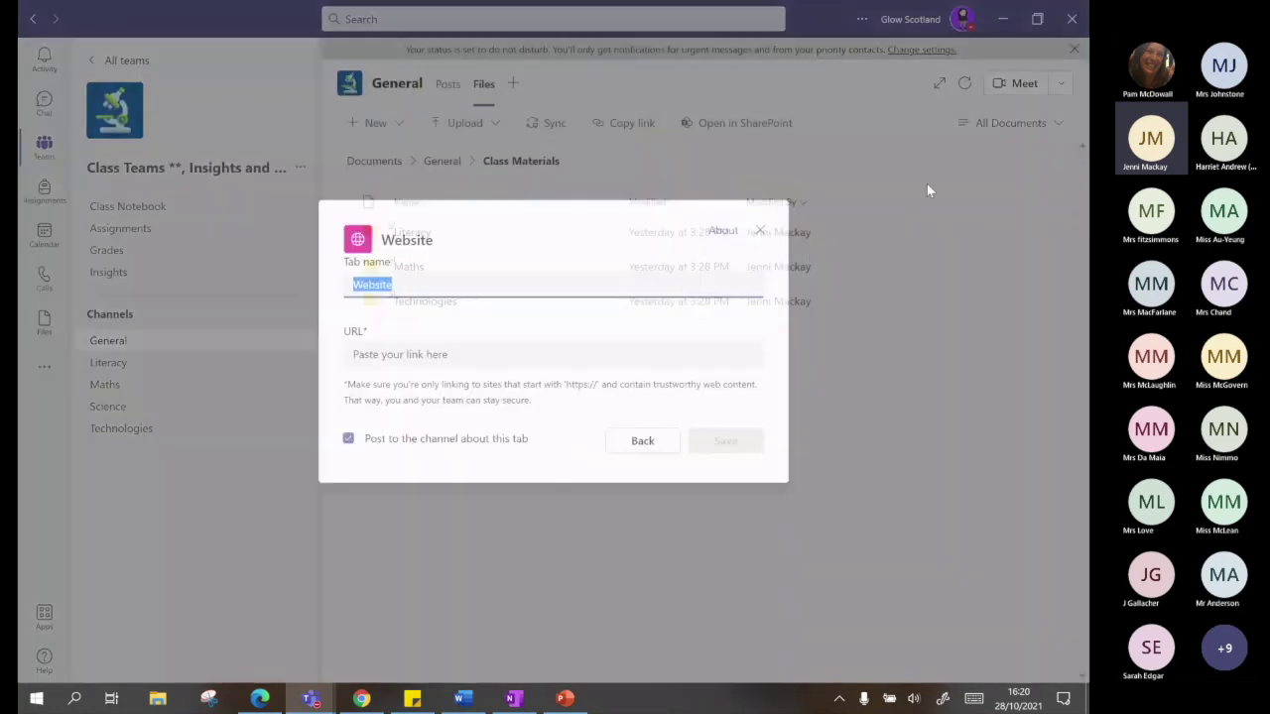
{"action": "type", "text": "Google"}
{"action": "key", "text": "Tab"}
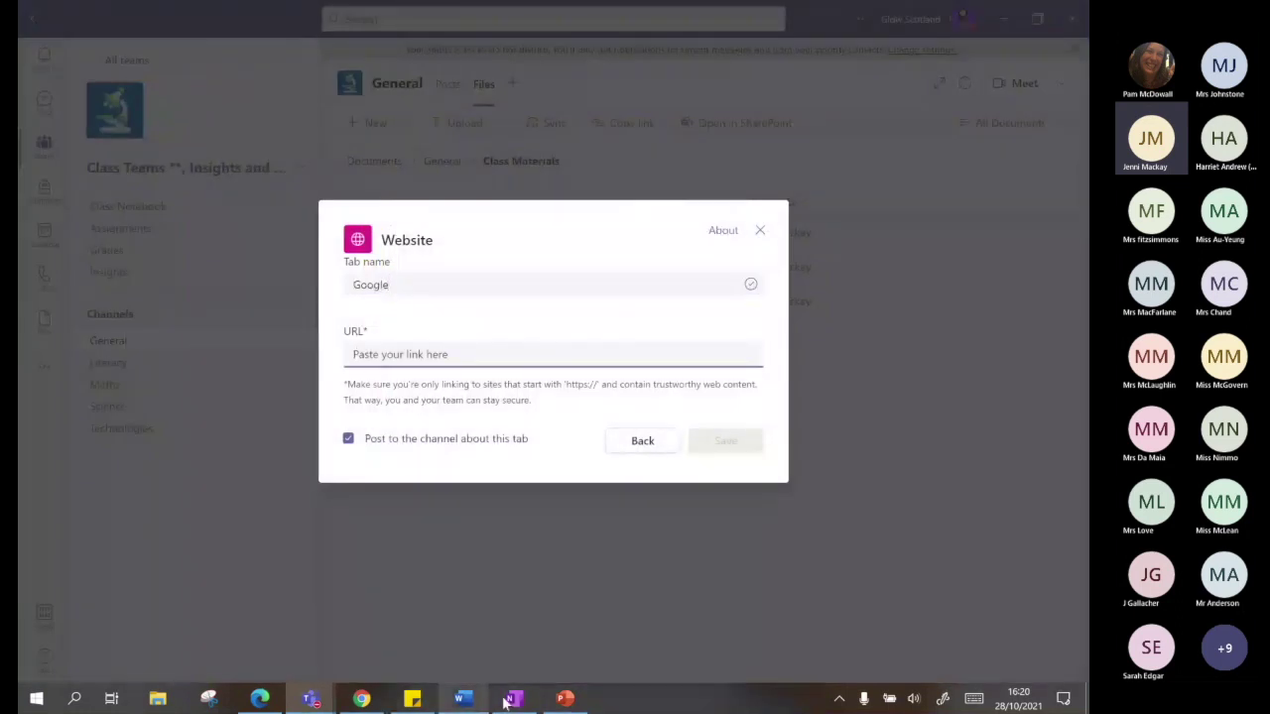
{"action": "left_click", "coordinate": [412, 698]}
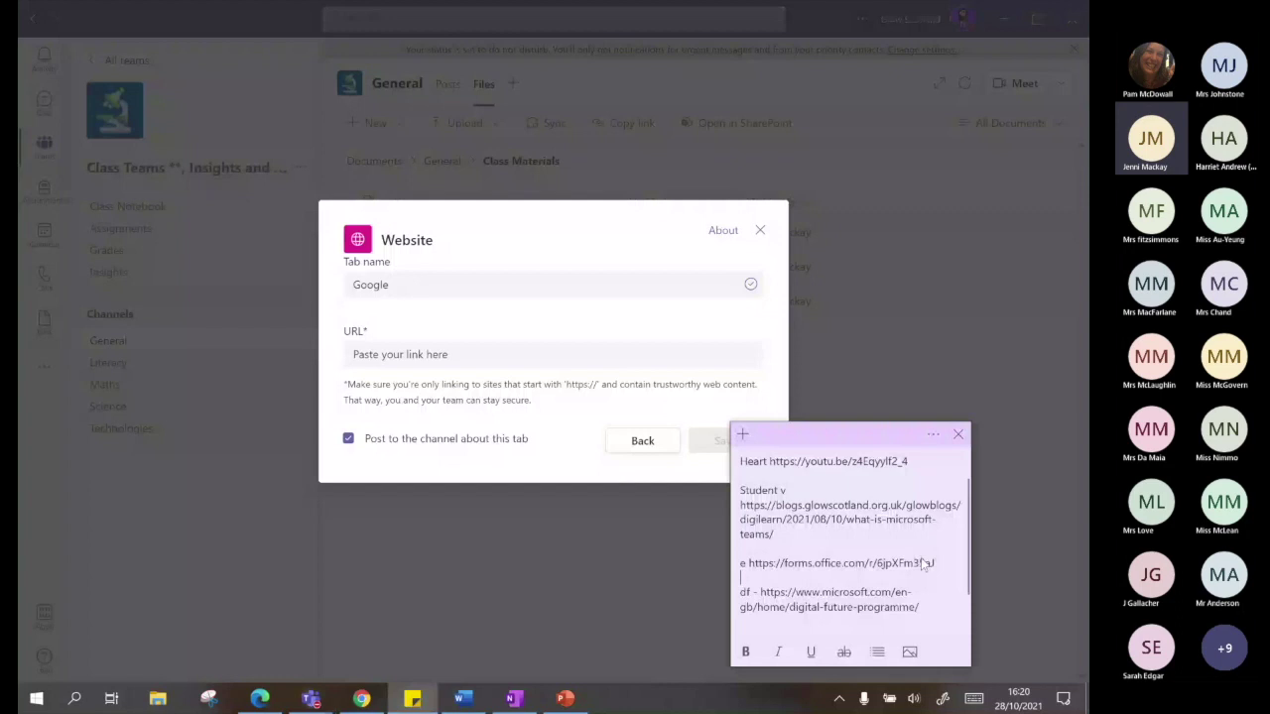
{"action": "left_click", "coordinate": [179, 625]}
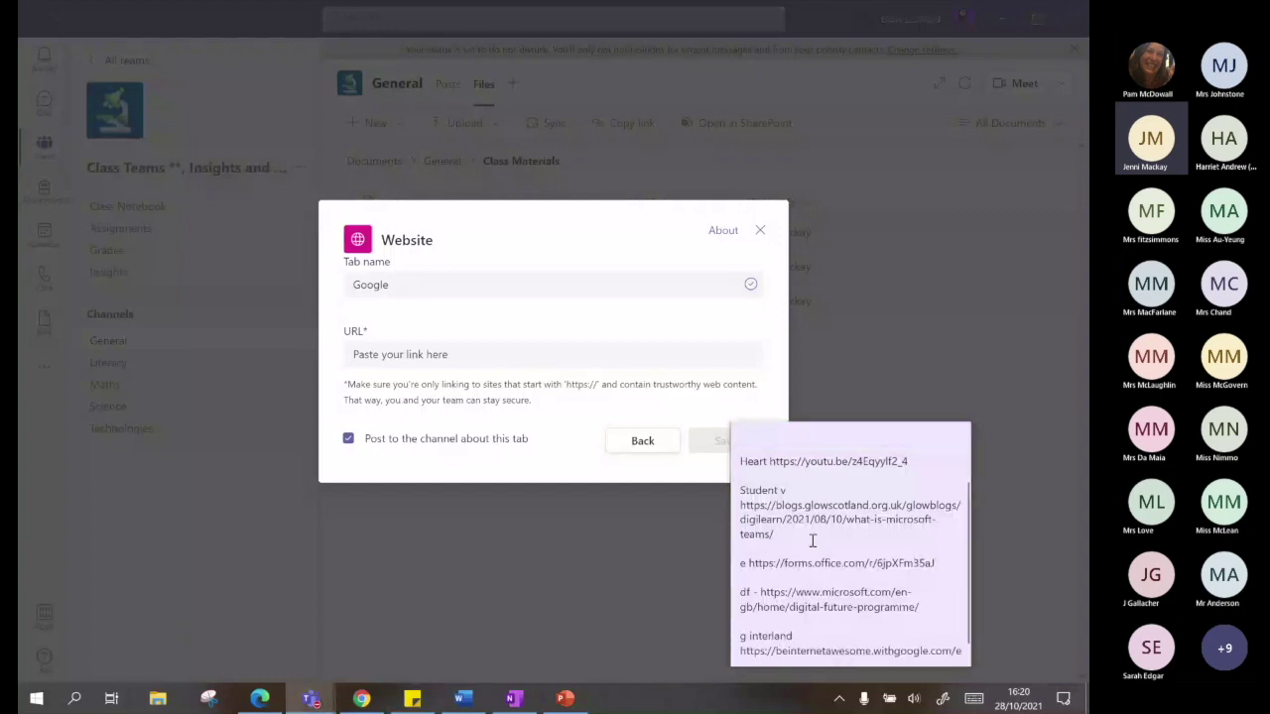
{"action": "left_click", "coordinate": [878, 516]}
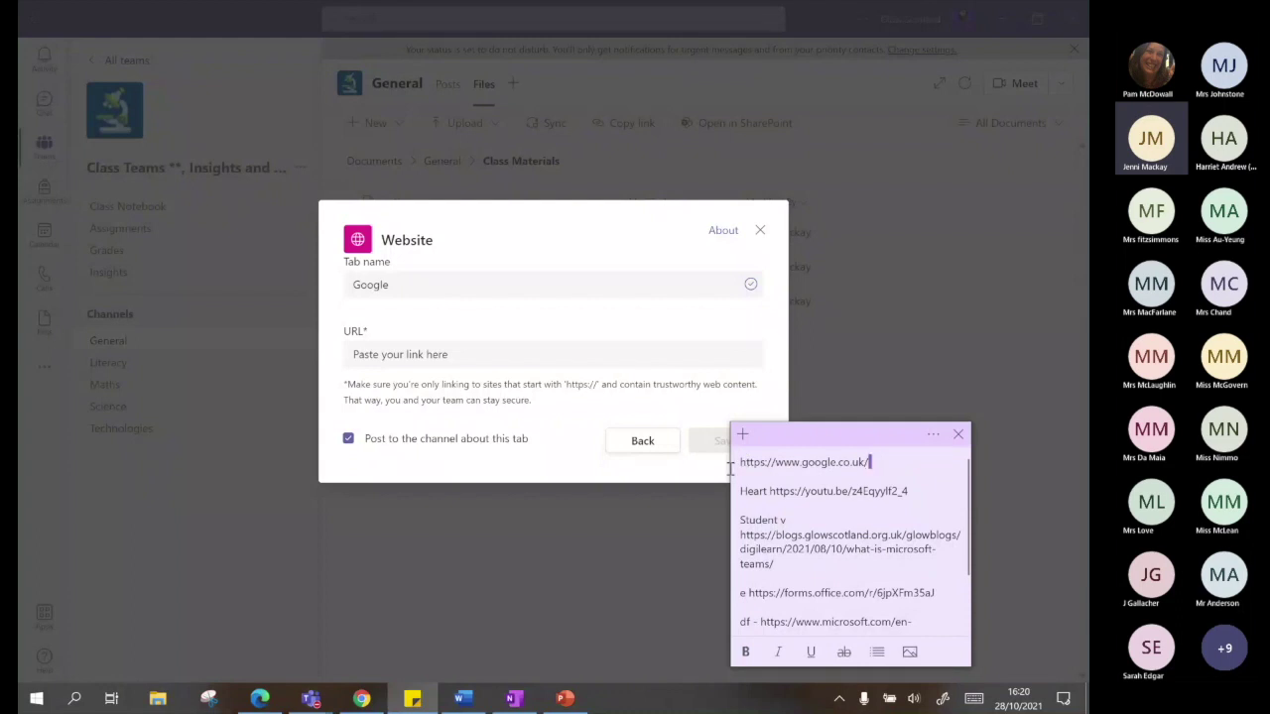
{"action": "left_click_drag", "start_coordinate": [729, 464], "coordinate": [870, 463]}
{"action": "key", "text": "ctrl+c"}
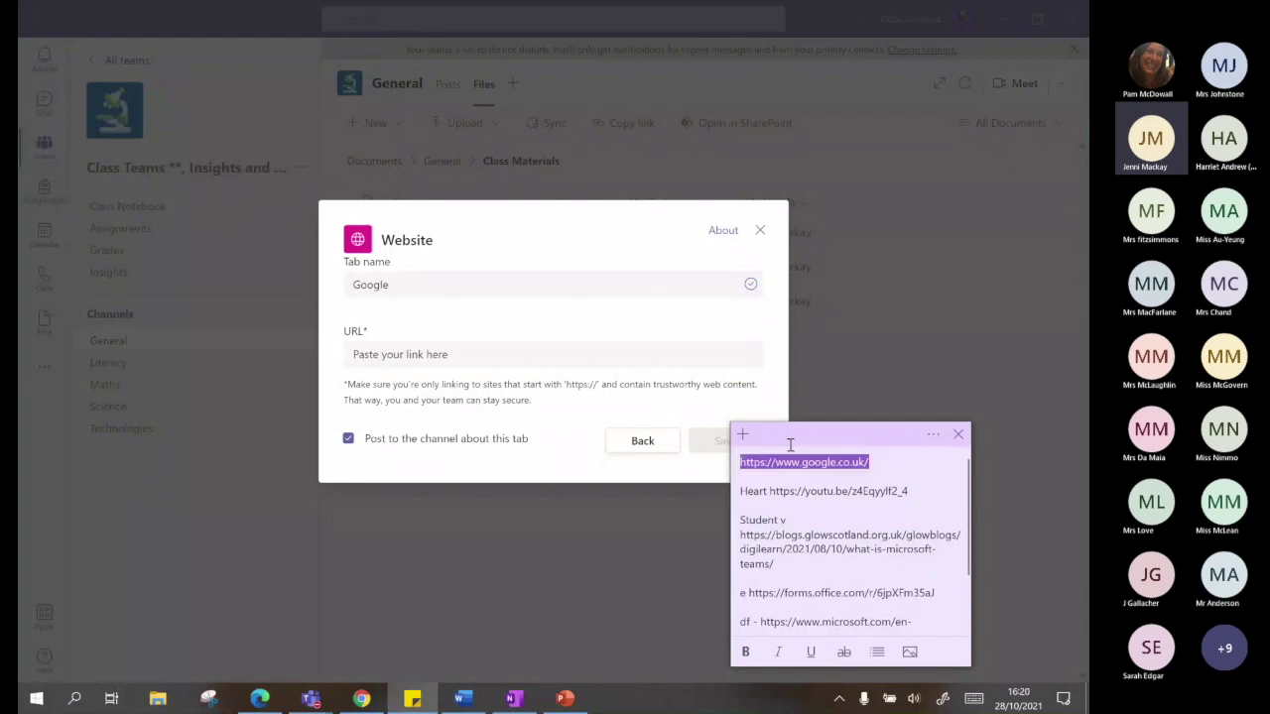
{"action": "left_click", "coordinate": [513, 353]}
{"action": "key", "text": "ctrl+v"}
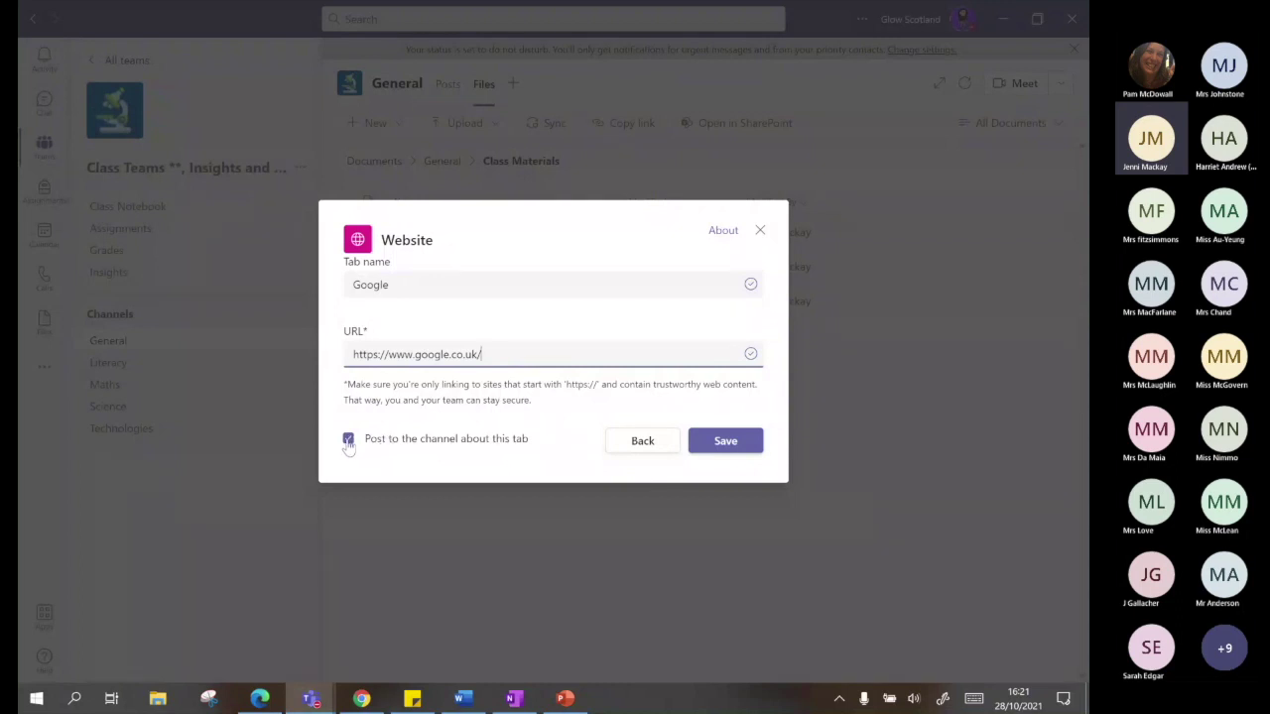
{"action": "left_click", "coordinate": [726, 442]}
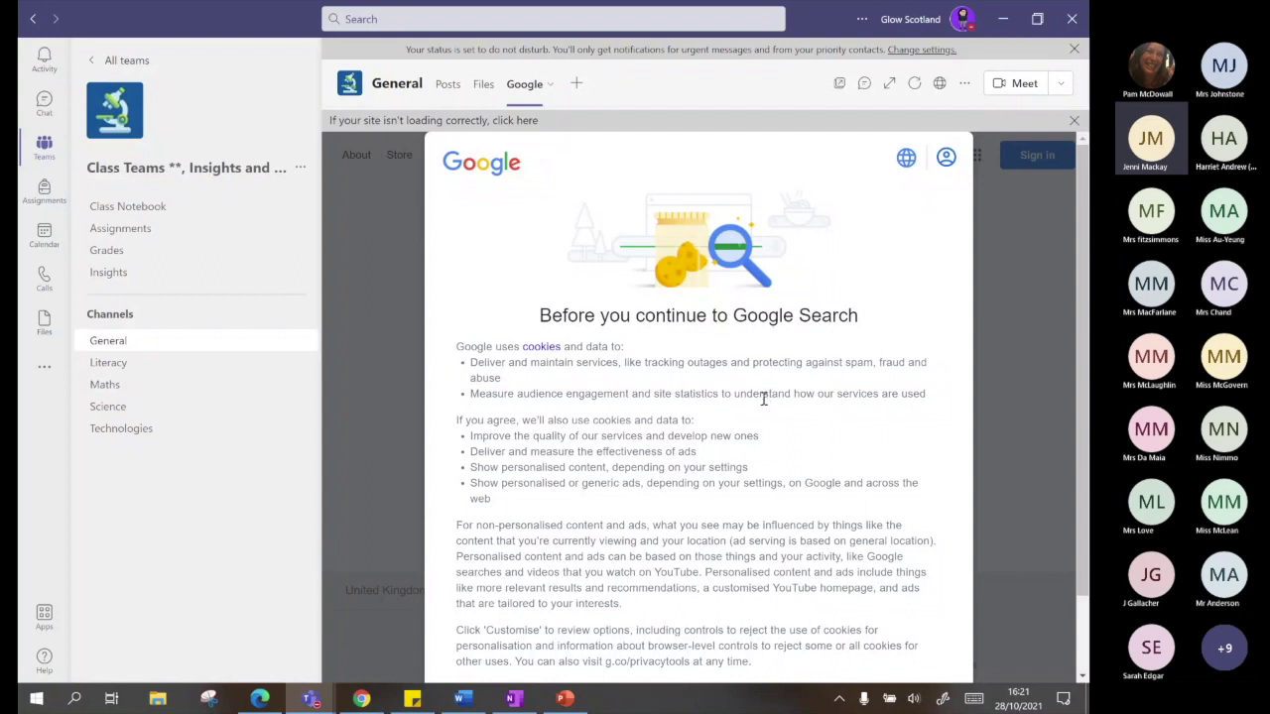
Look over the loaded Google page and remove the Google tab from the General channel
{"action": "scroll", "coordinate": [763, 398], "scroll_direction": "down", "scroll_amount": 1}
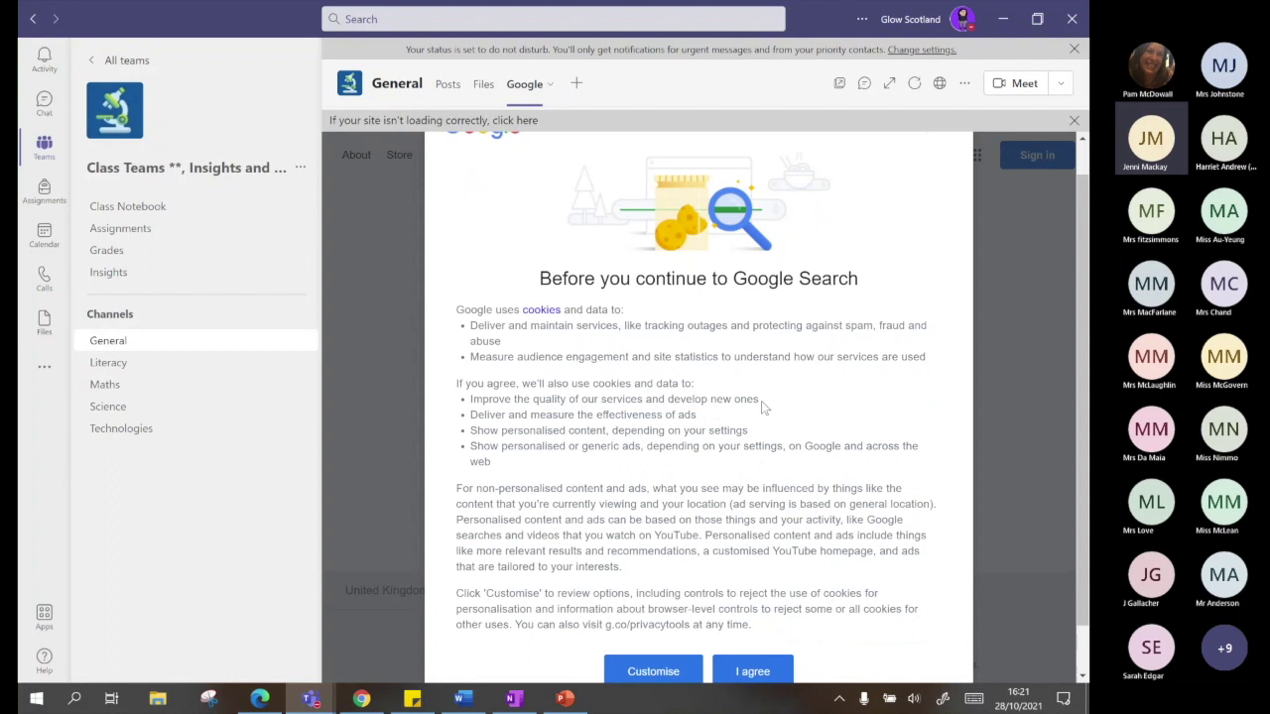
{"action": "scroll", "coordinate": [761, 401], "scroll_direction": "down", "scroll_amount": 1}
{"action": "left_click", "coordinate": [549, 85]}
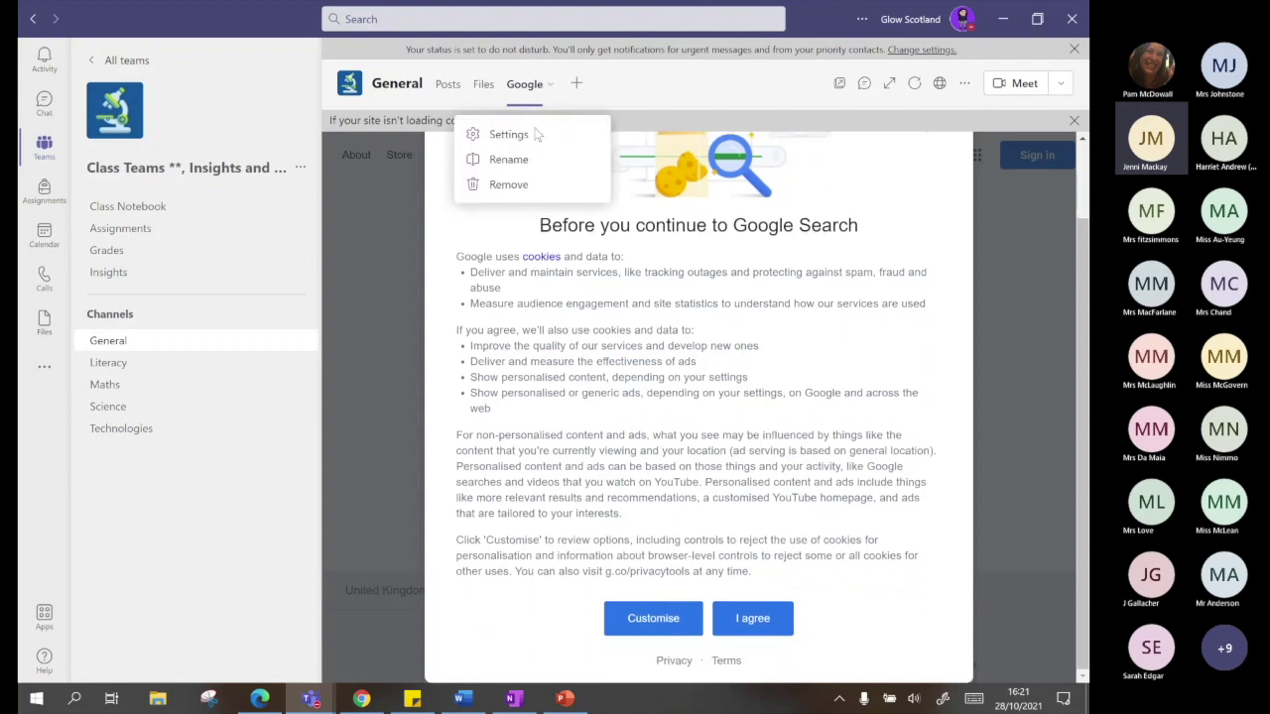
{"action": "left_click", "coordinate": [509, 188]}
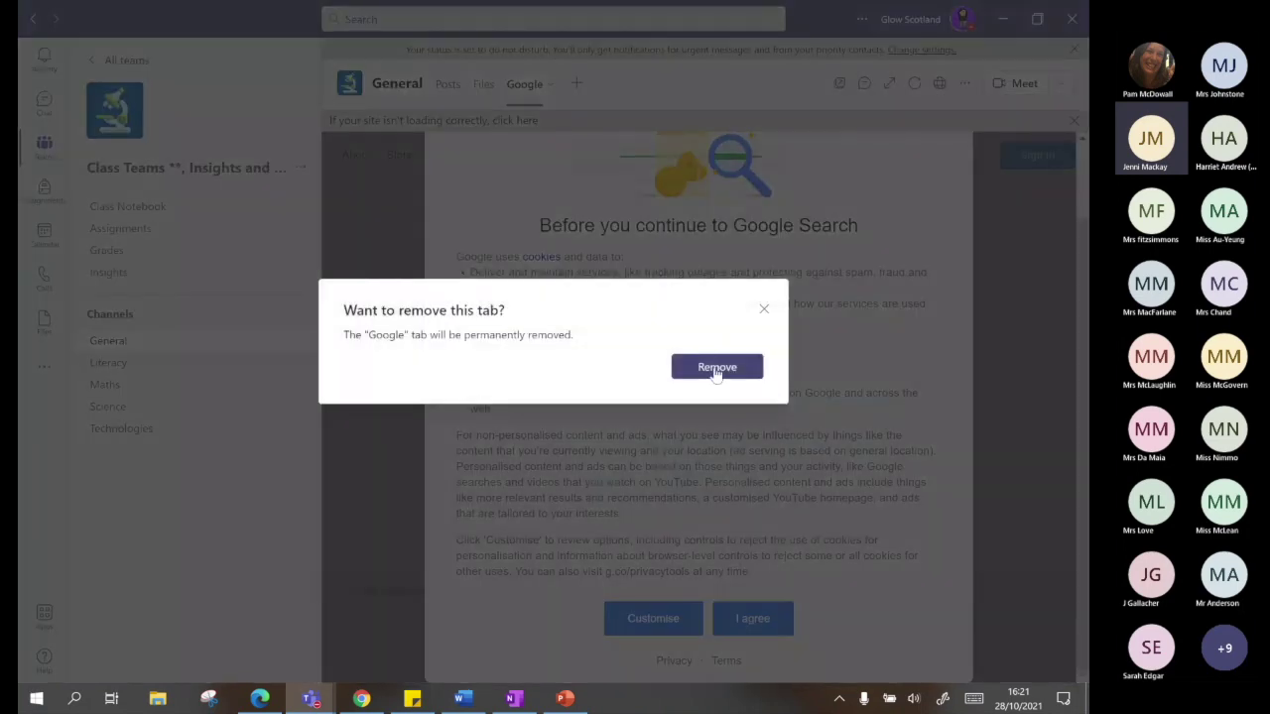
{"action": "left_click", "coordinate": [716, 369]}
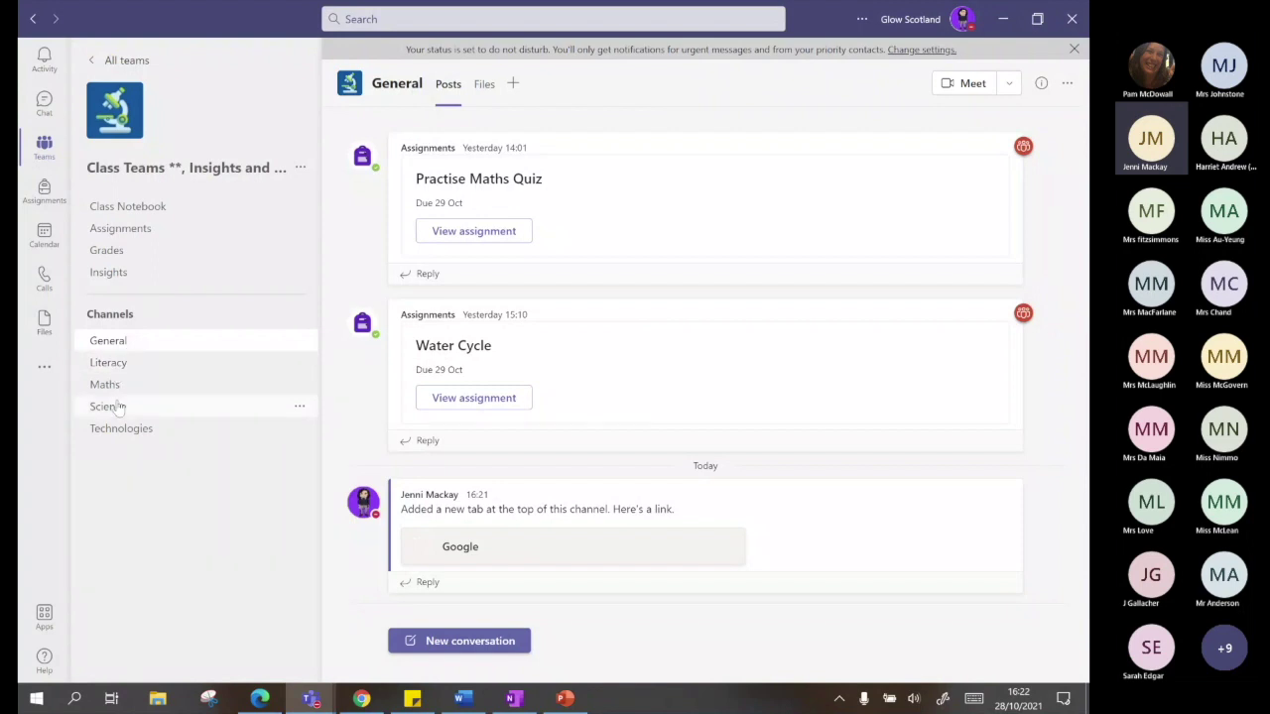
Add a Social Studies channel through the team's management page and set it to show automatically in everyone's channel list
{"action": "left_click", "coordinate": [301, 169]}
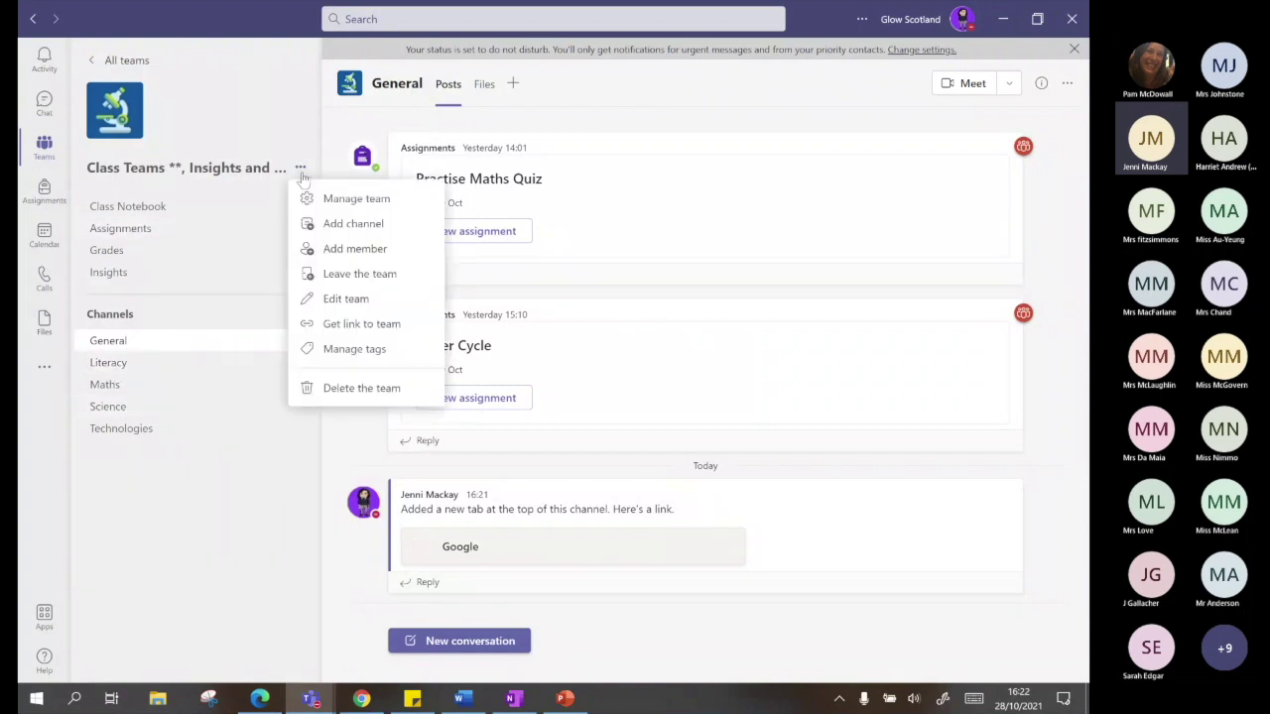
{"action": "left_click", "coordinate": [362, 203]}
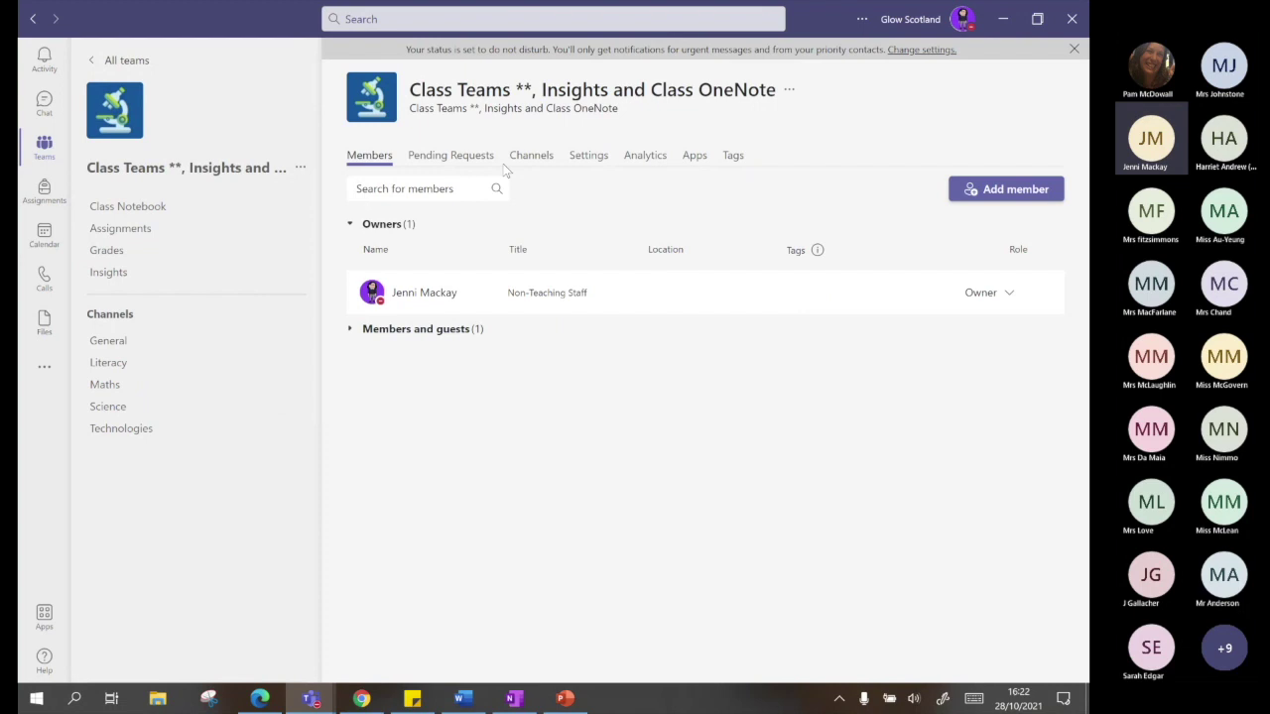
{"action": "left_click", "coordinate": [536, 161]}
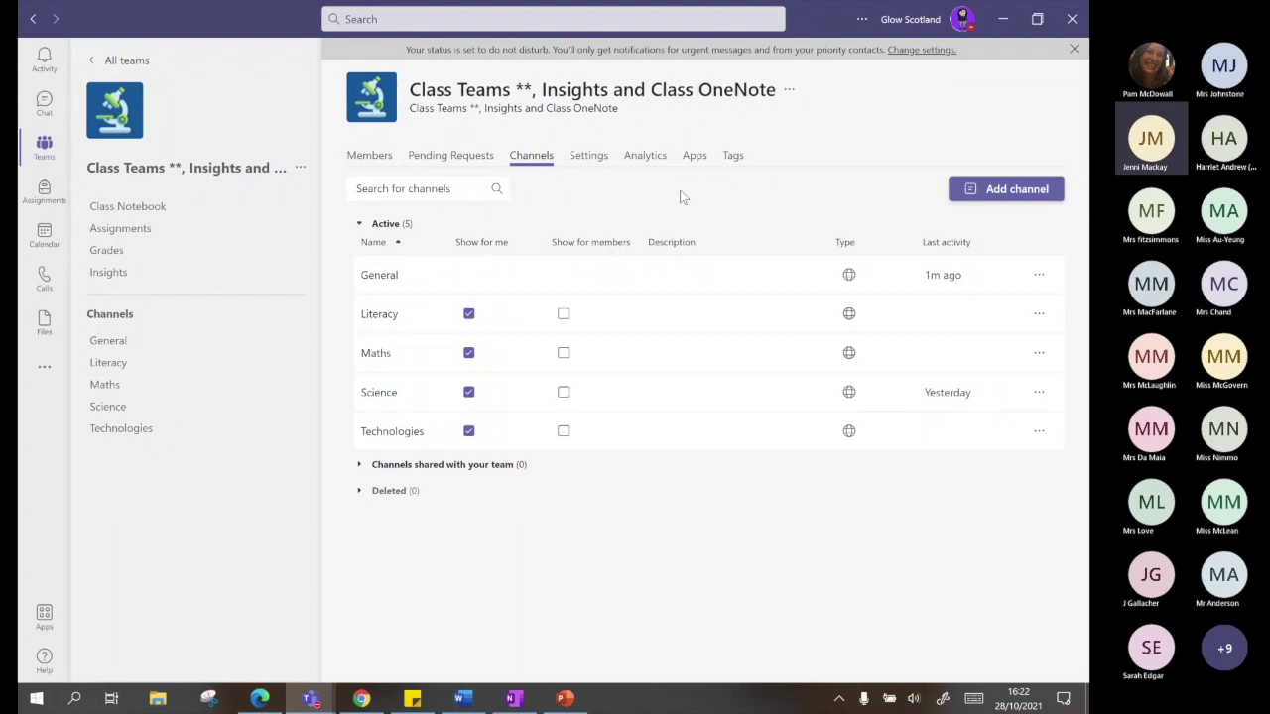
{"action": "left_click", "coordinate": [1031, 196]}
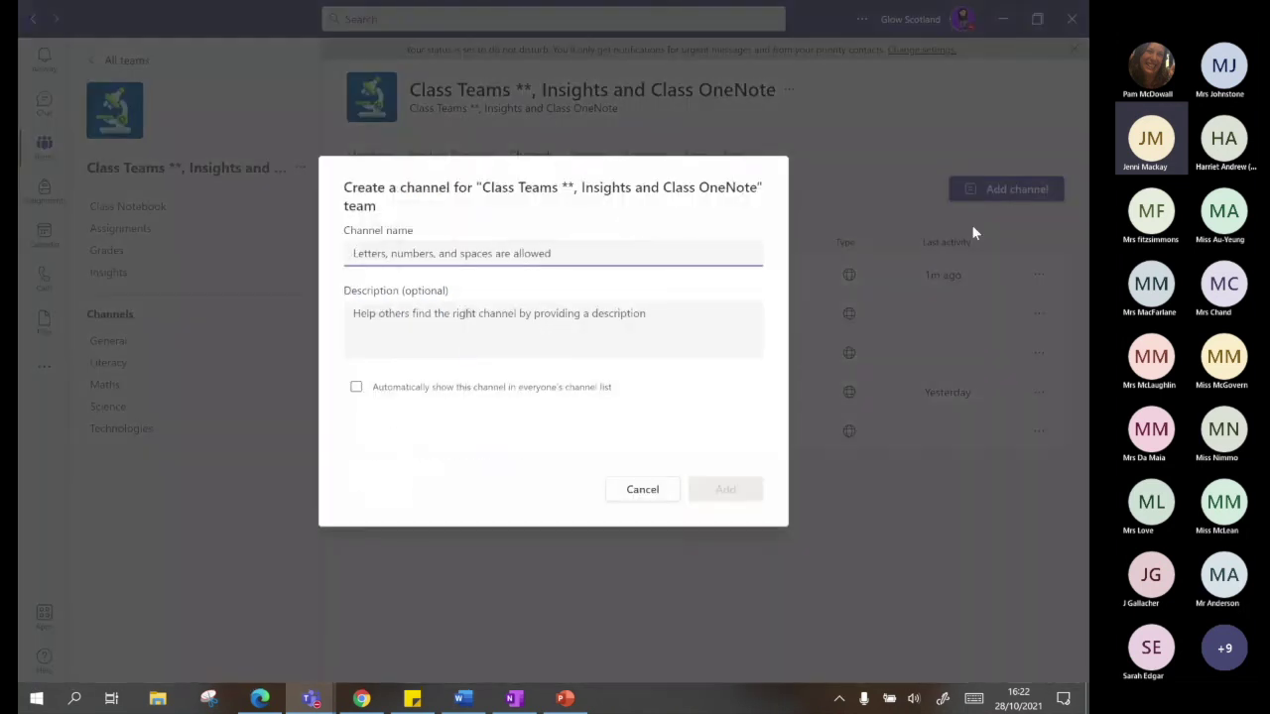
{"action": "type", "text": "Social Studies"}
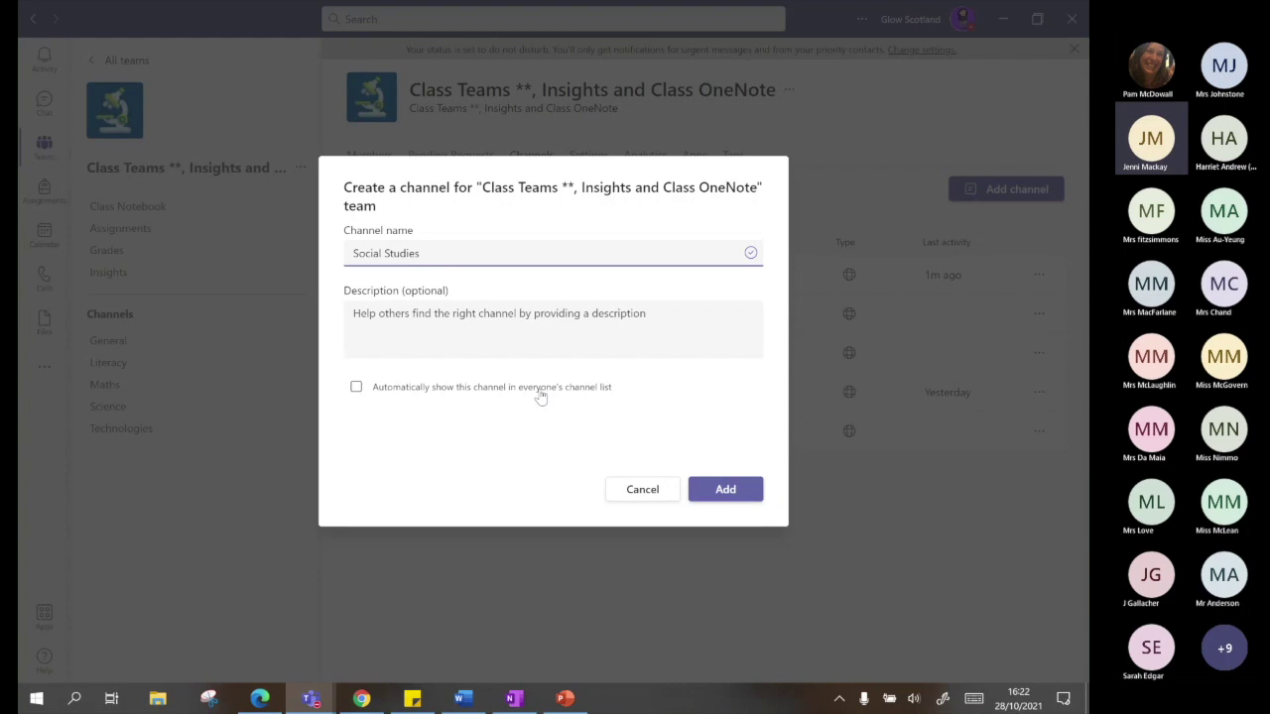
{"action": "left_click", "coordinate": [361, 392]}
{"action": "left_click", "coordinate": [726, 489]}
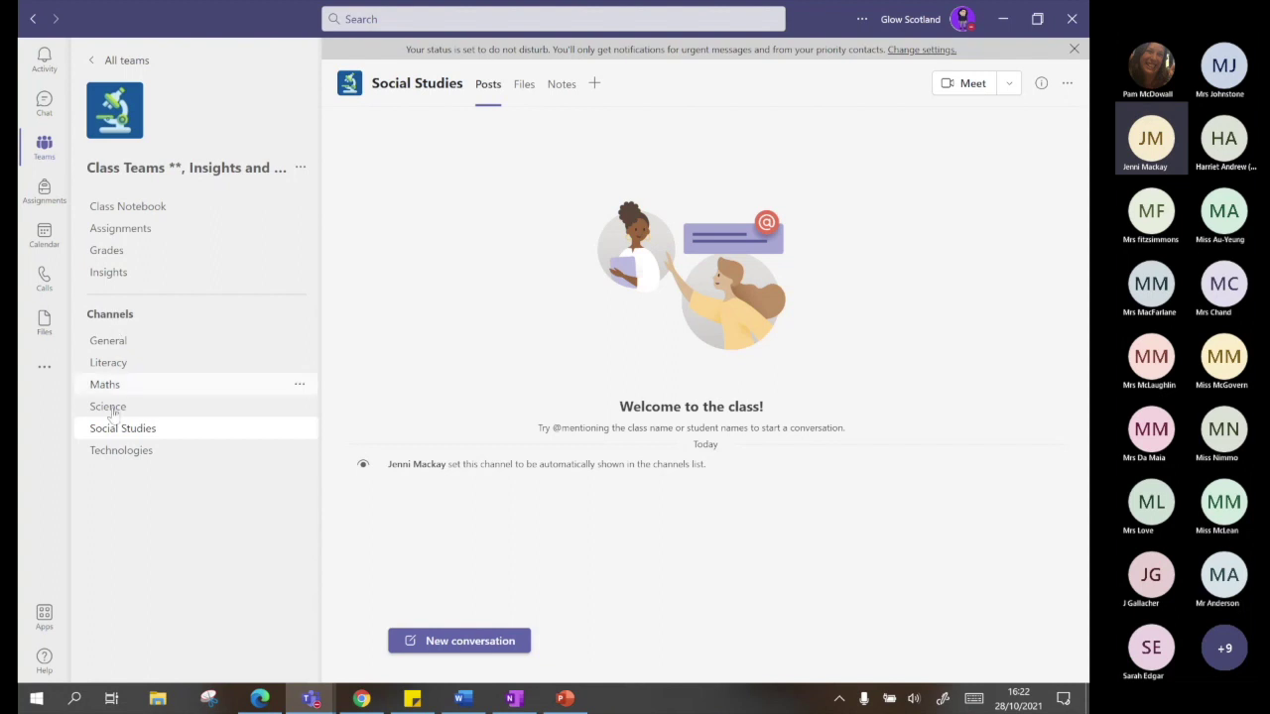
Return to the team's channel management list and turn off Show for members for the Social Studies channel
{"action": "left_click", "coordinate": [300, 167]}
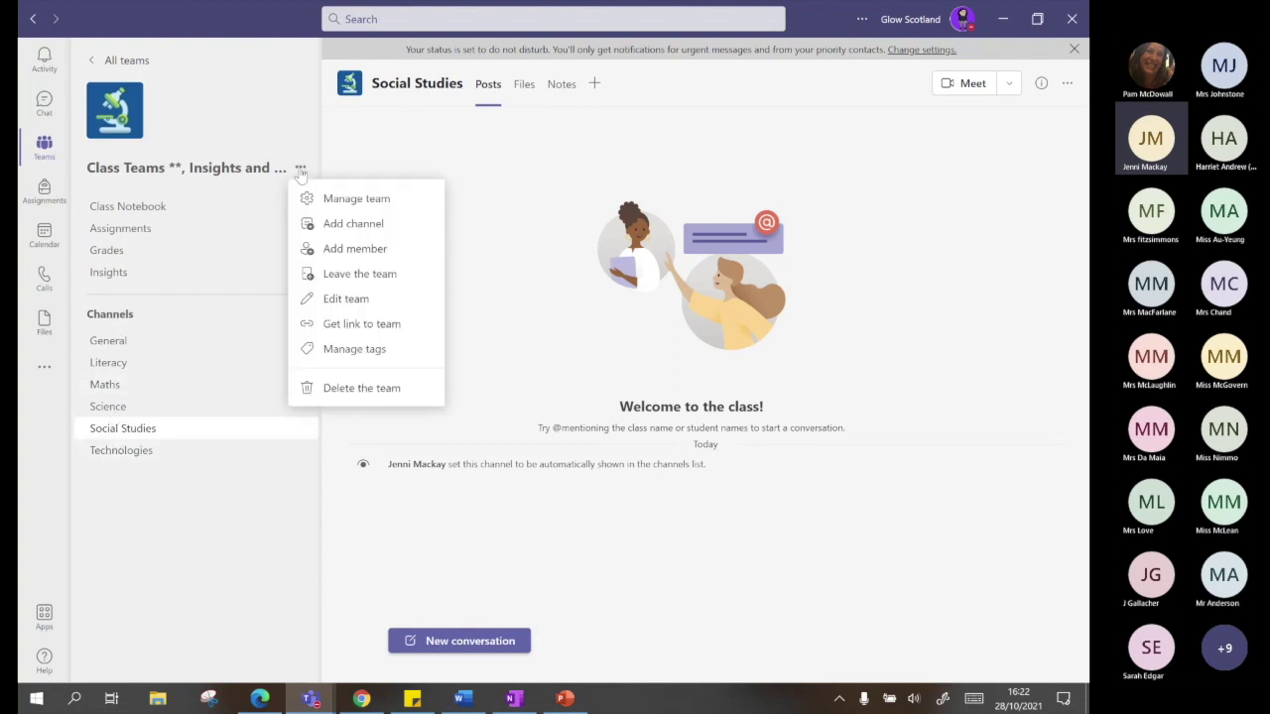
{"action": "left_click", "coordinate": [332, 197]}
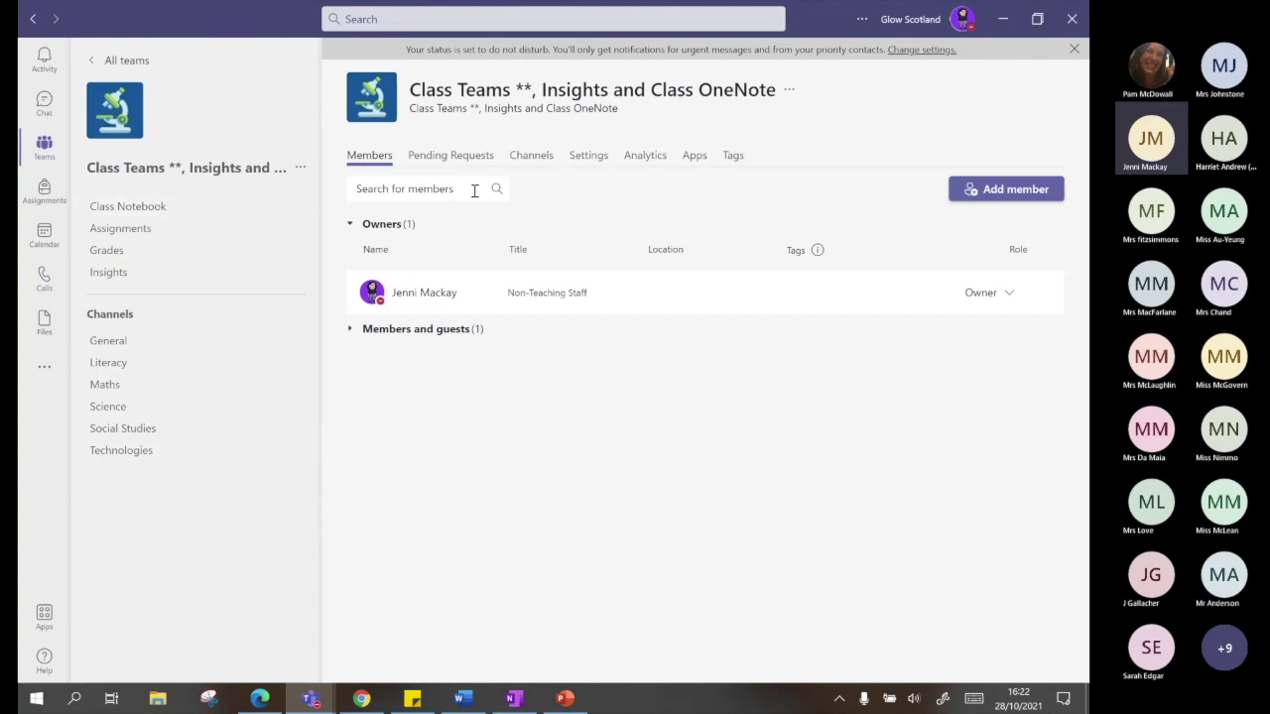
{"action": "left_click", "coordinate": [531, 159]}
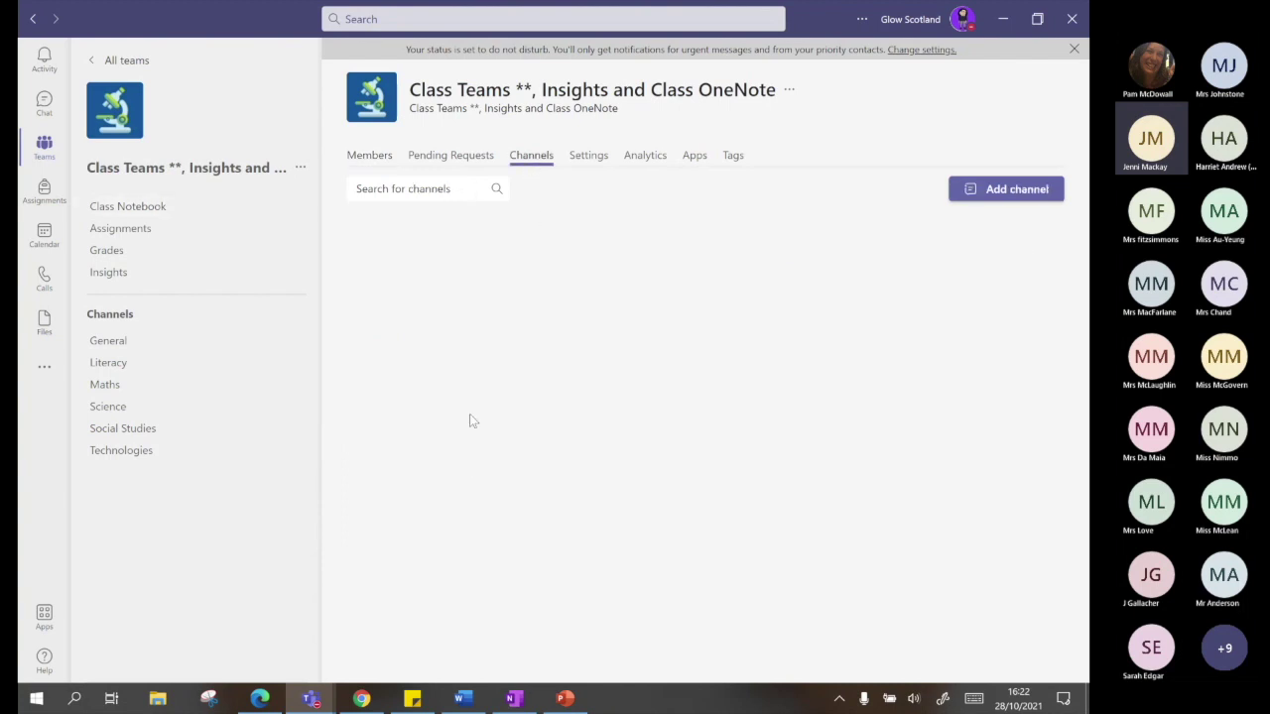
{"action": "left_click", "coordinate": [563, 432]}
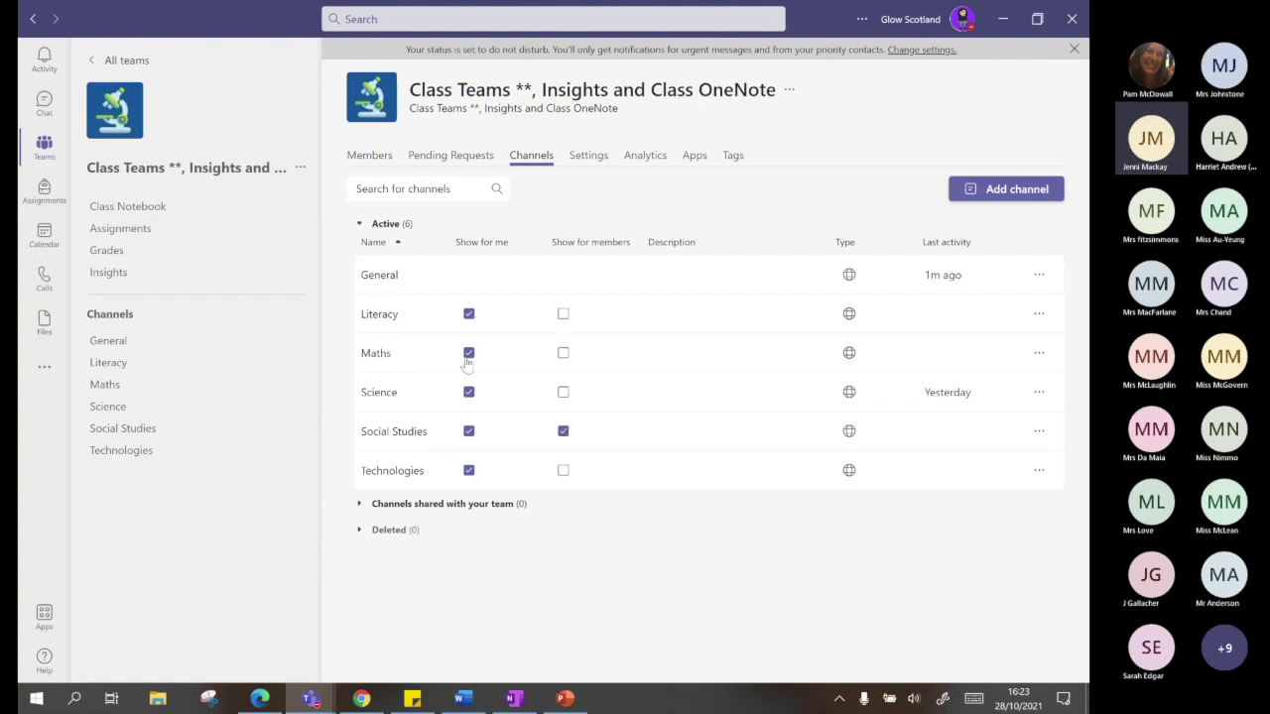
{"action": "left_click", "coordinate": [564, 431]}
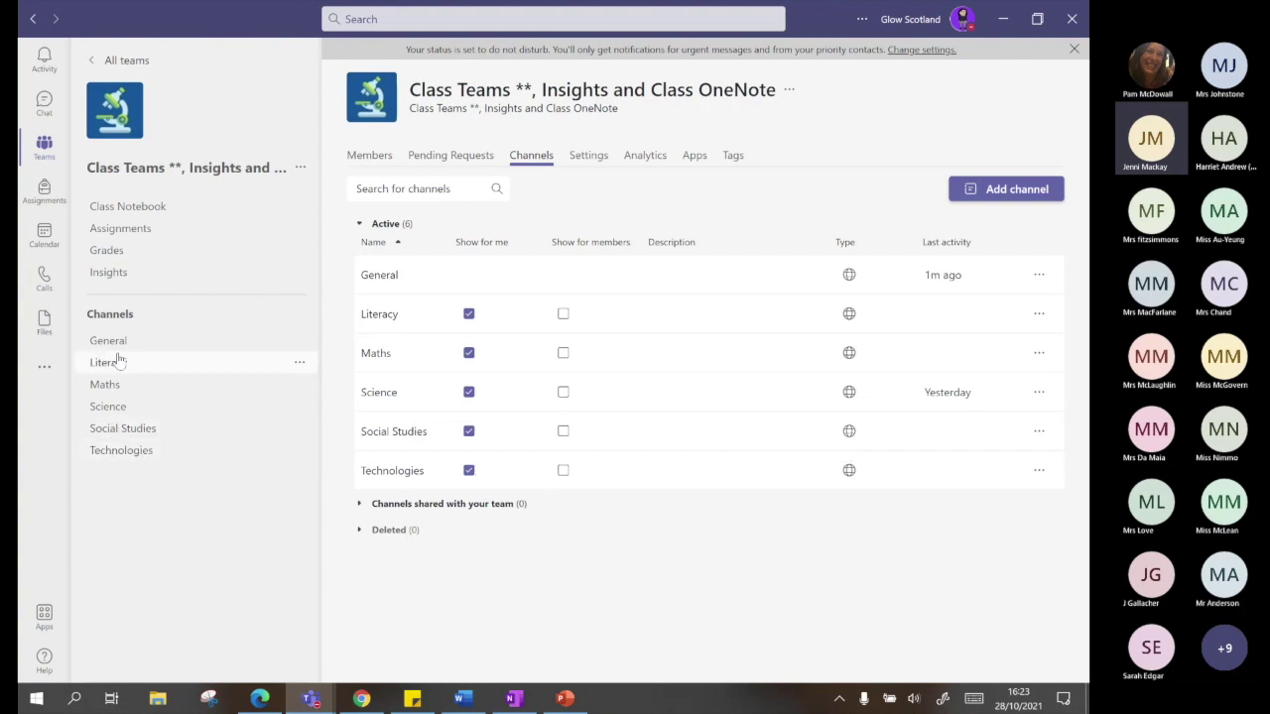
Turn off Show for me for the Social Studies channel and open its further options
{"action": "left_click", "coordinate": [471, 435]}
{"action": "left_click", "coordinate": [470, 435]}
{"action": "left_click", "coordinate": [470, 433]}
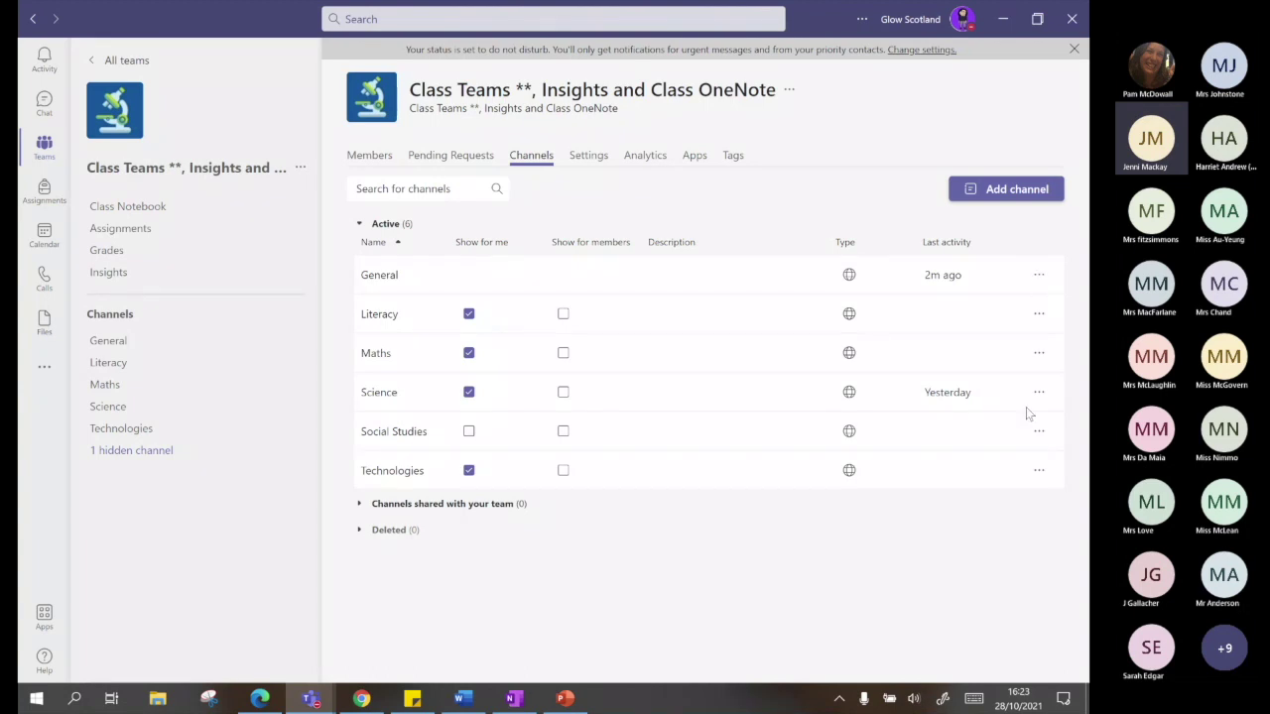
{"action": "left_click", "coordinate": [1038, 431]}
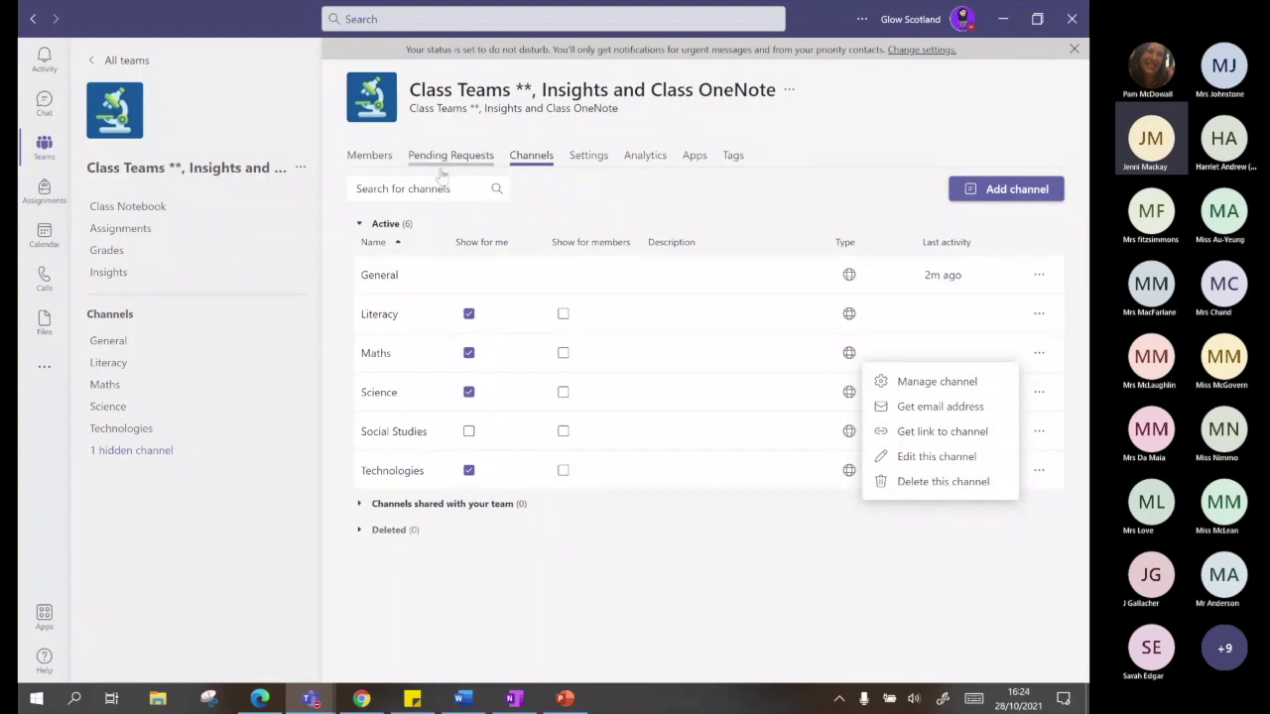
Review the team's analytics summary, engagement figures and the daily Active users chart
{"action": "left_click", "coordinate": [646, 159]}
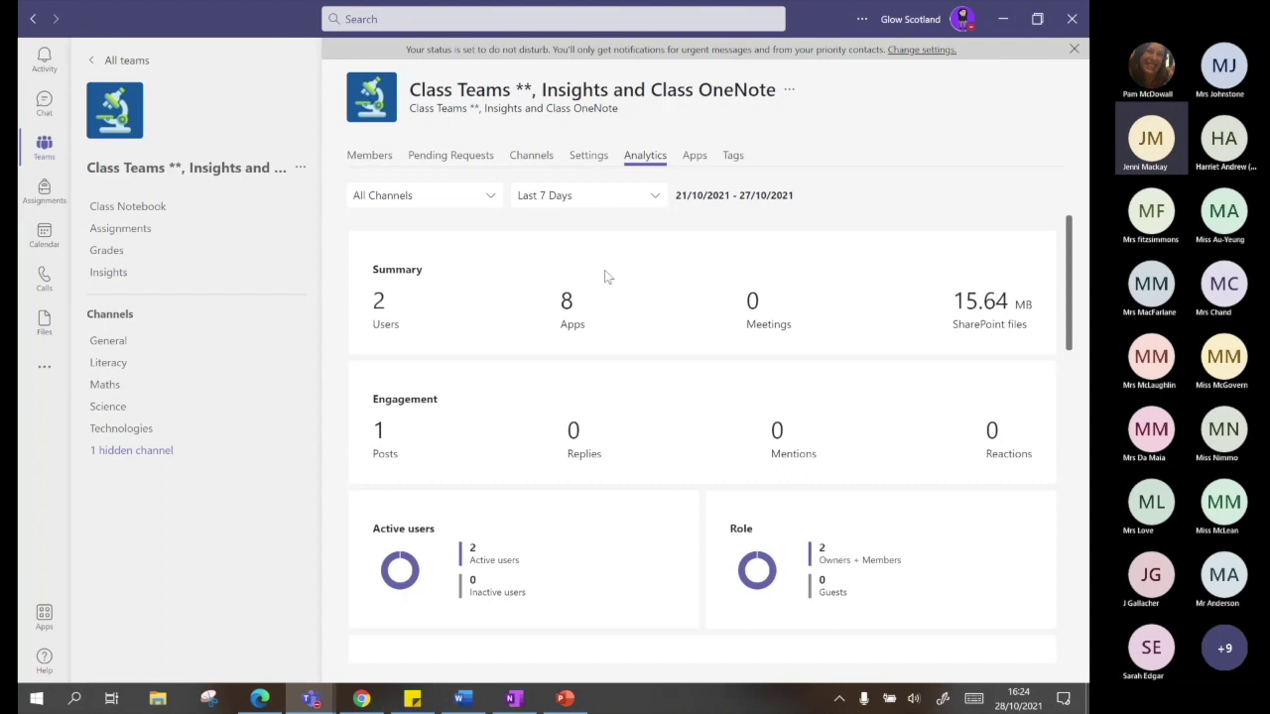
{"action": "scroll", "coordinate": [608, 277], "scroll_direction": "down", "scroll_amount": 5}
{"action": "mouse_move", "coordinate": [951, 429]}
{"action": "mouse_move", "coordinate": [617, 423]}
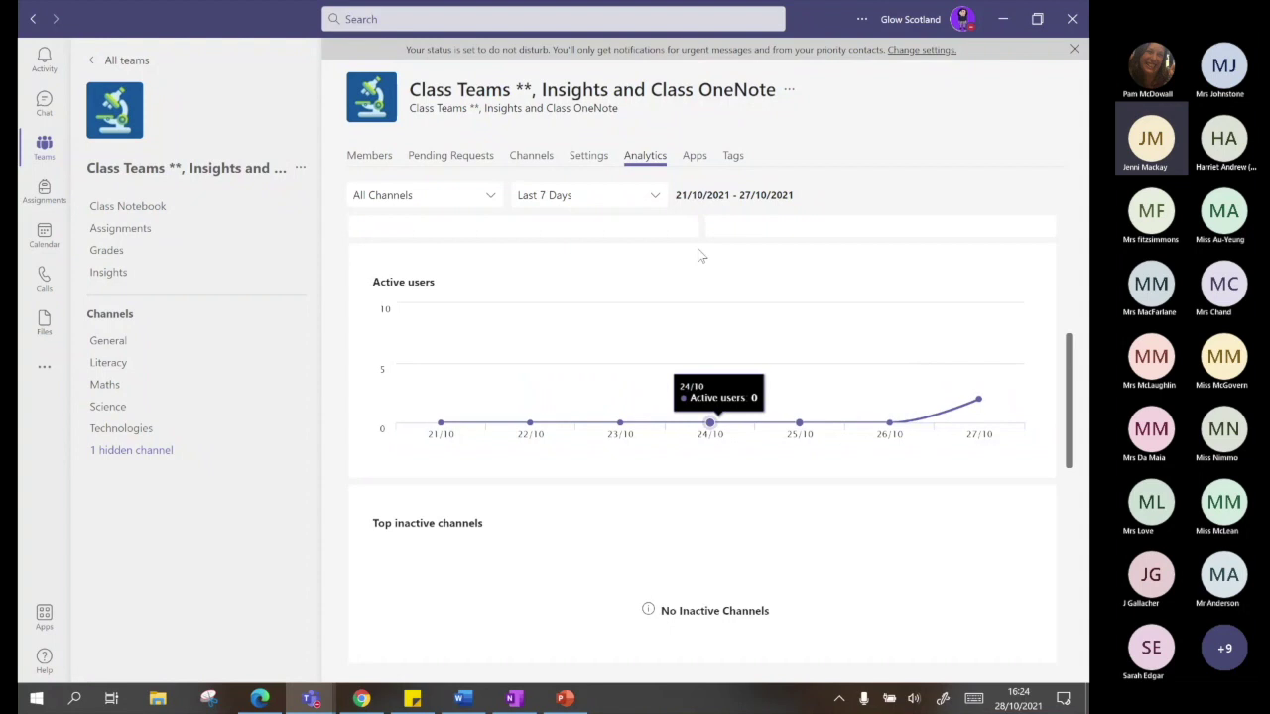
Check which time ranges and channels the team's analytics can be filtered by, keeping the current filters
{"action": "left_click", "coordinate": [656, 199]}
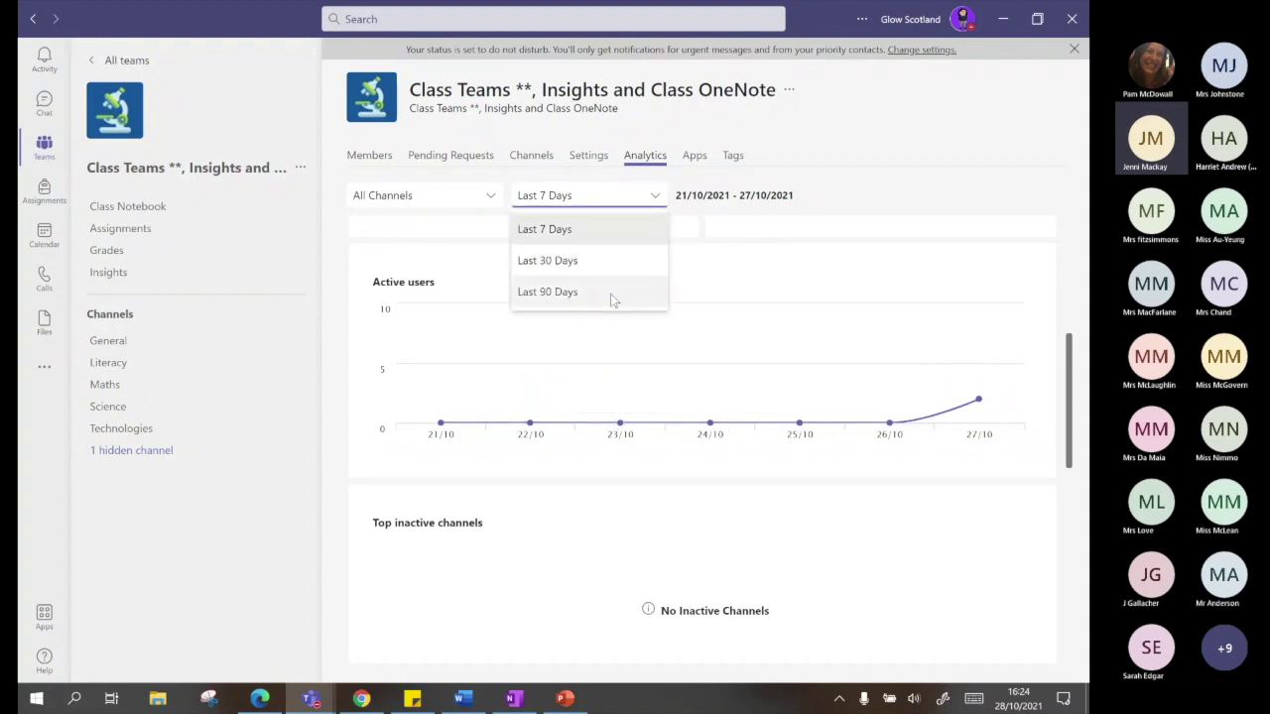
{"action": "left_click", "coordinate": [449, 197]}
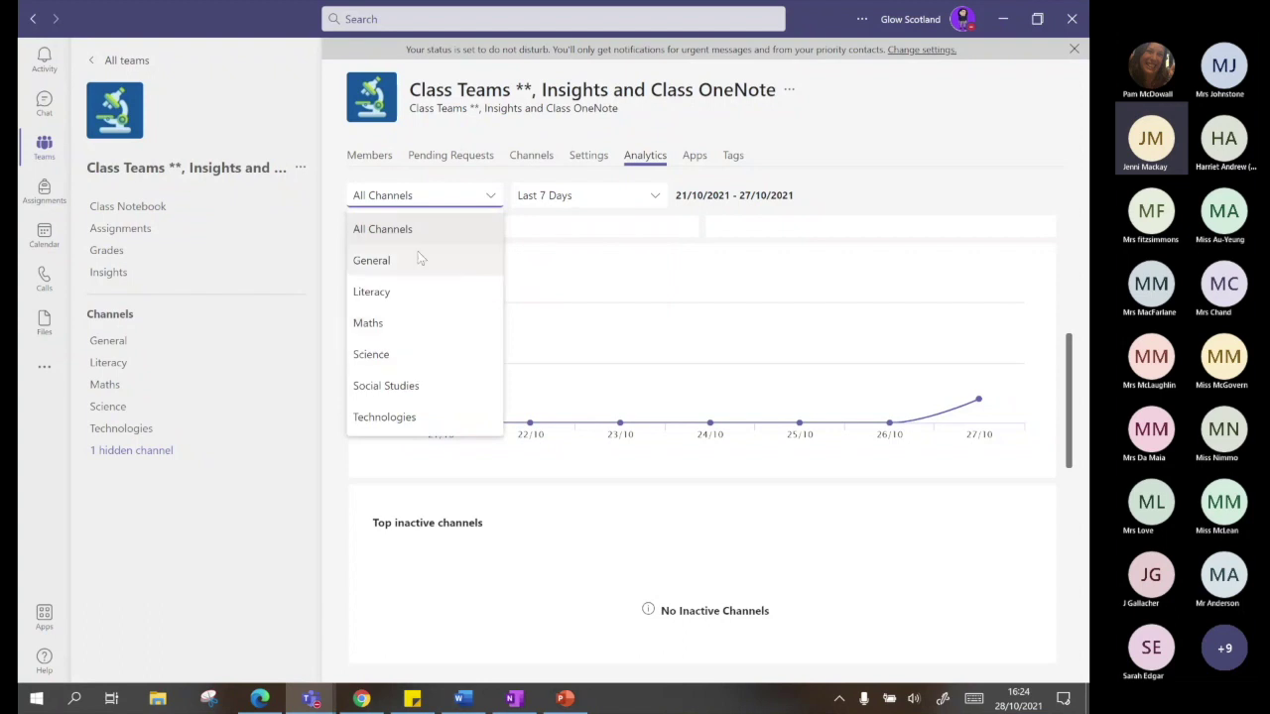
{"action": "left_click", "coordinate": [443, 433]}
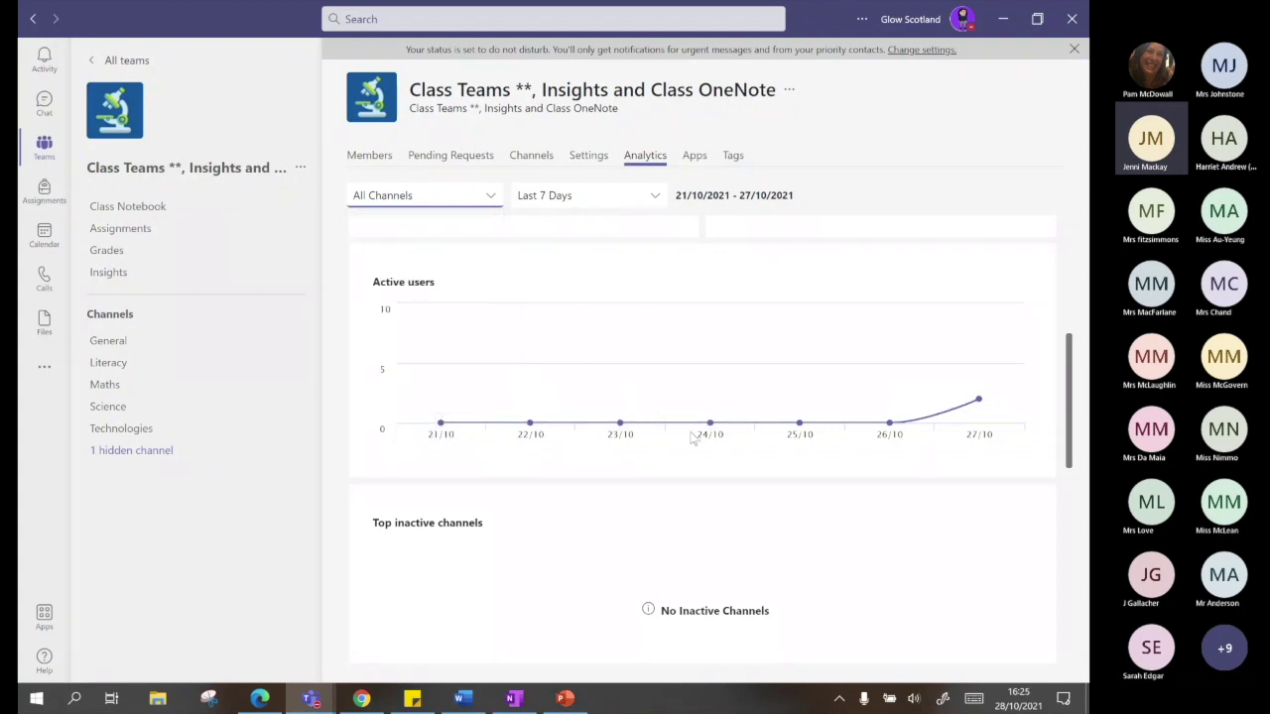
{"action": "mouse_move", "coordinate": [979, 401]}
{"action": "scroll", "coordinate": [501, 347], "scroll_direction": "up", "scroll_amount": 1}
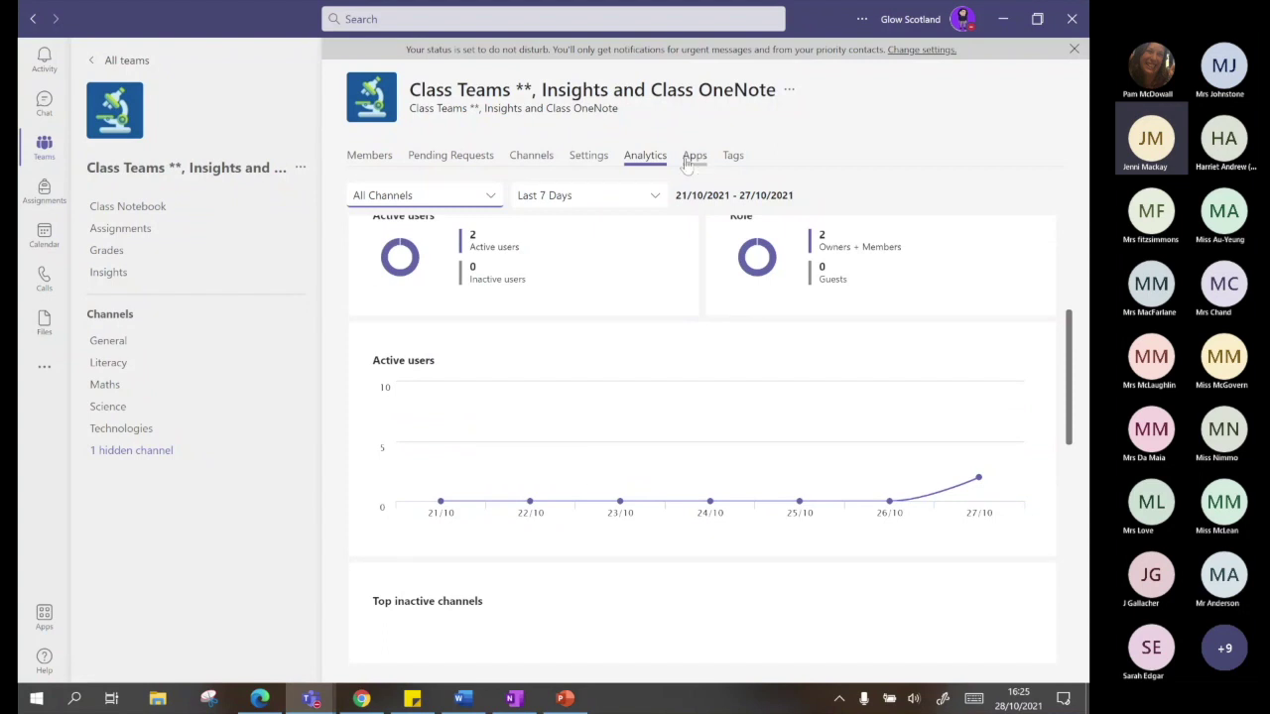
Generate a team code in the team's settings and remove it again
{"action": "left_click", "coordinate": [116, 344]}
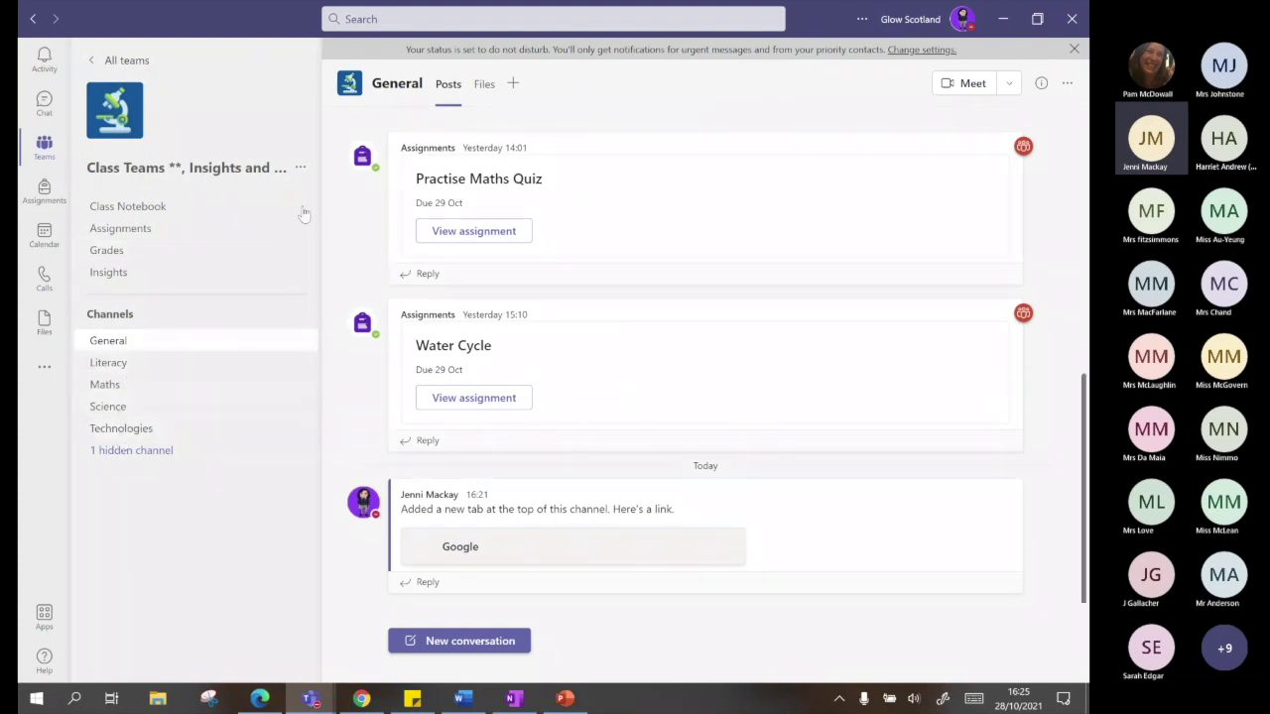
{"action": "left_click", "coordinate": [300, 168]}
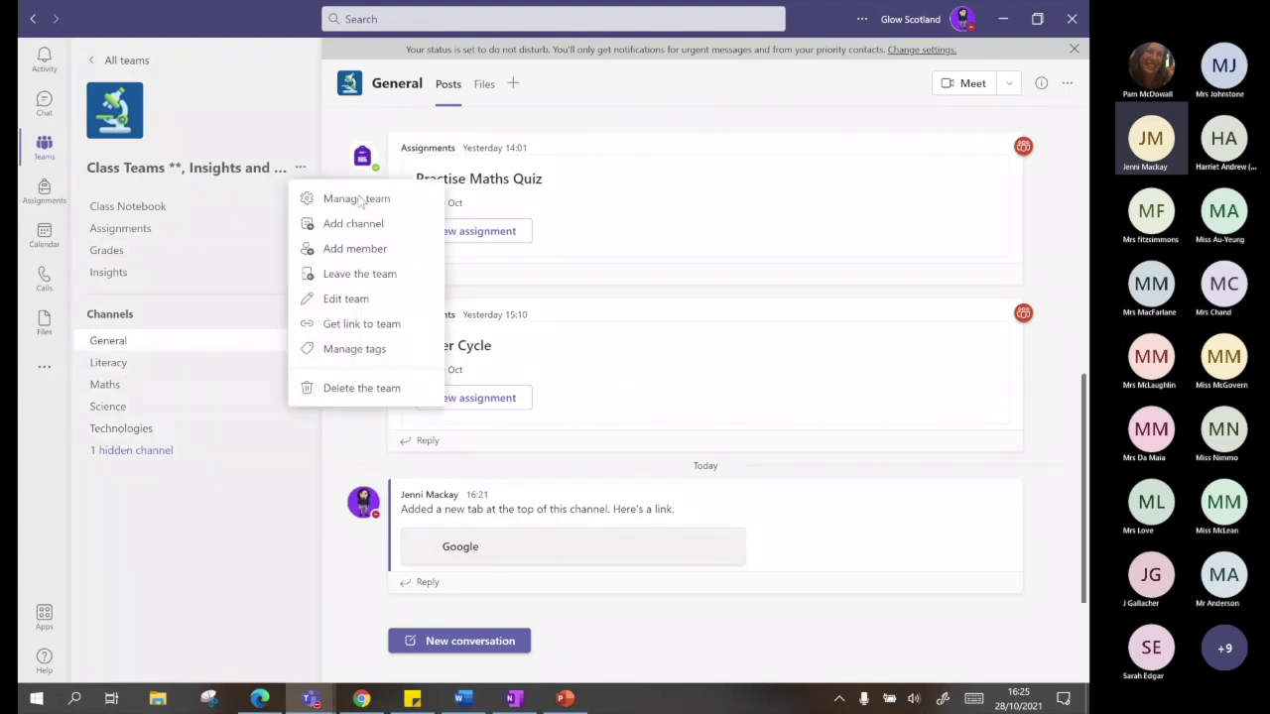
{"action": "left_click", "coordinate": [357, 199]}
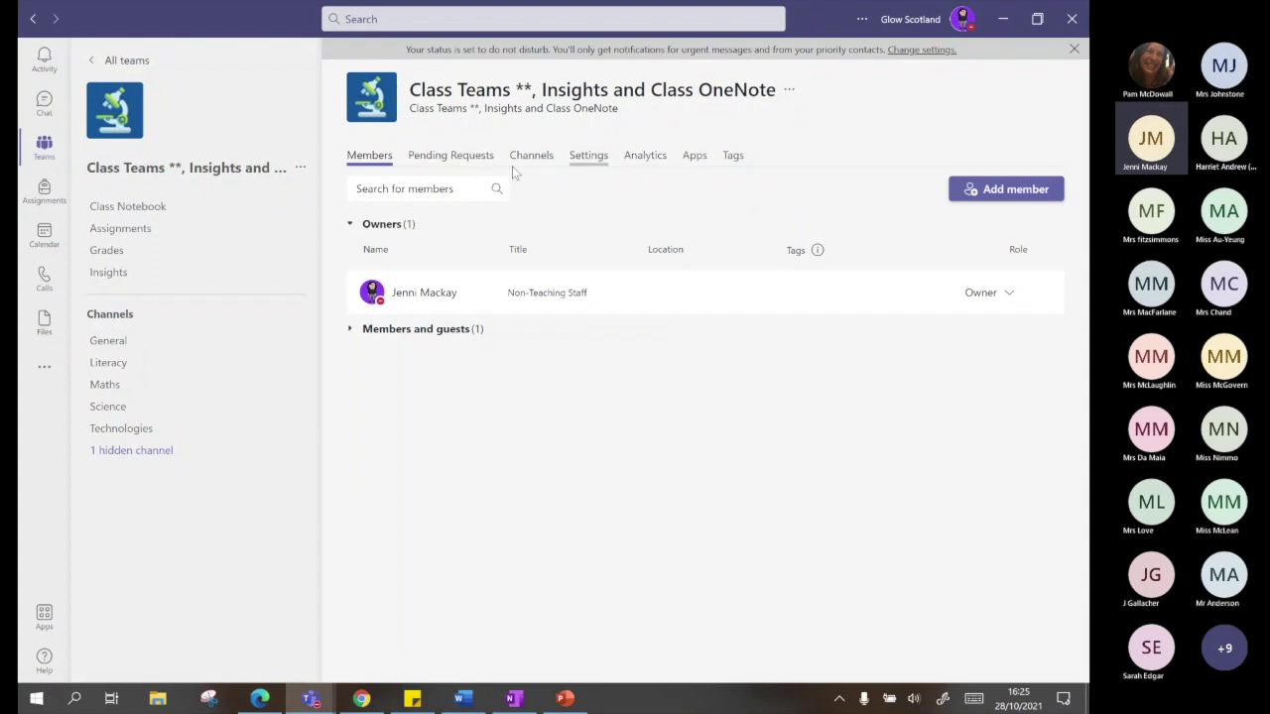
{"action": "left_click", "coordinate": [591, 163]}
{"action": "left_click", "coordinate": [370, 384]}
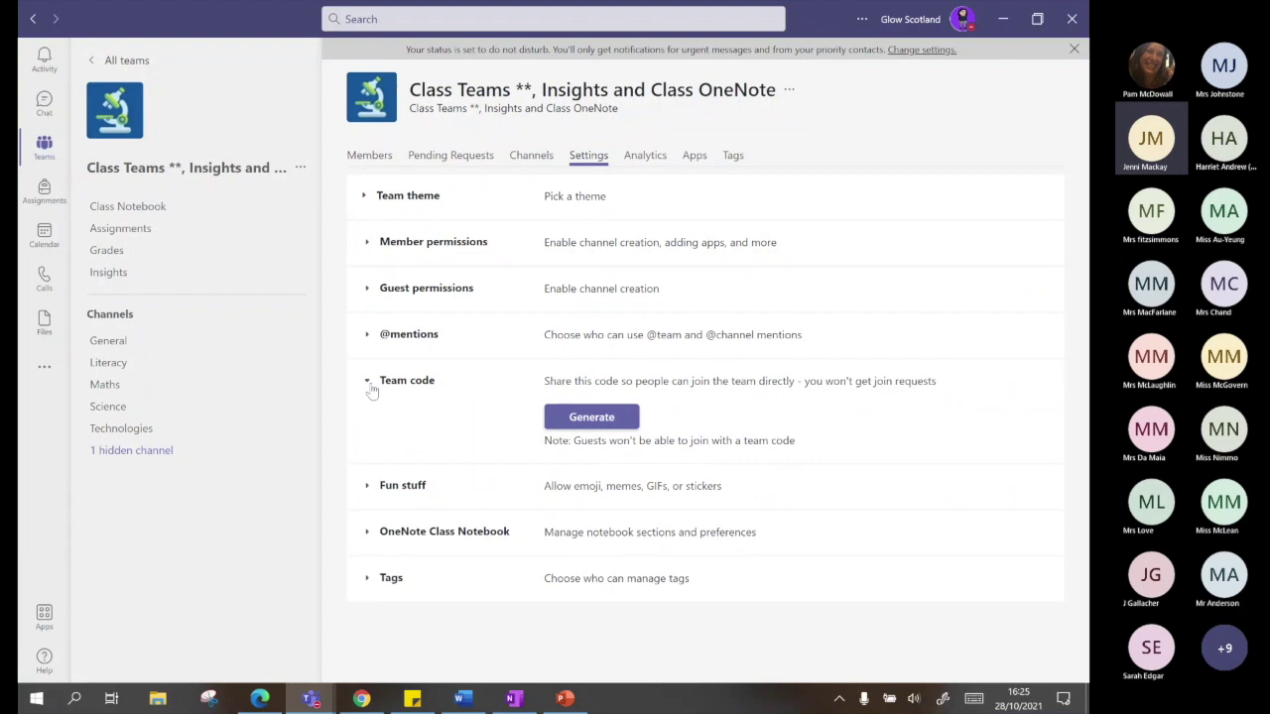
{"action": "left_click", "coordinate": [593, 417]}
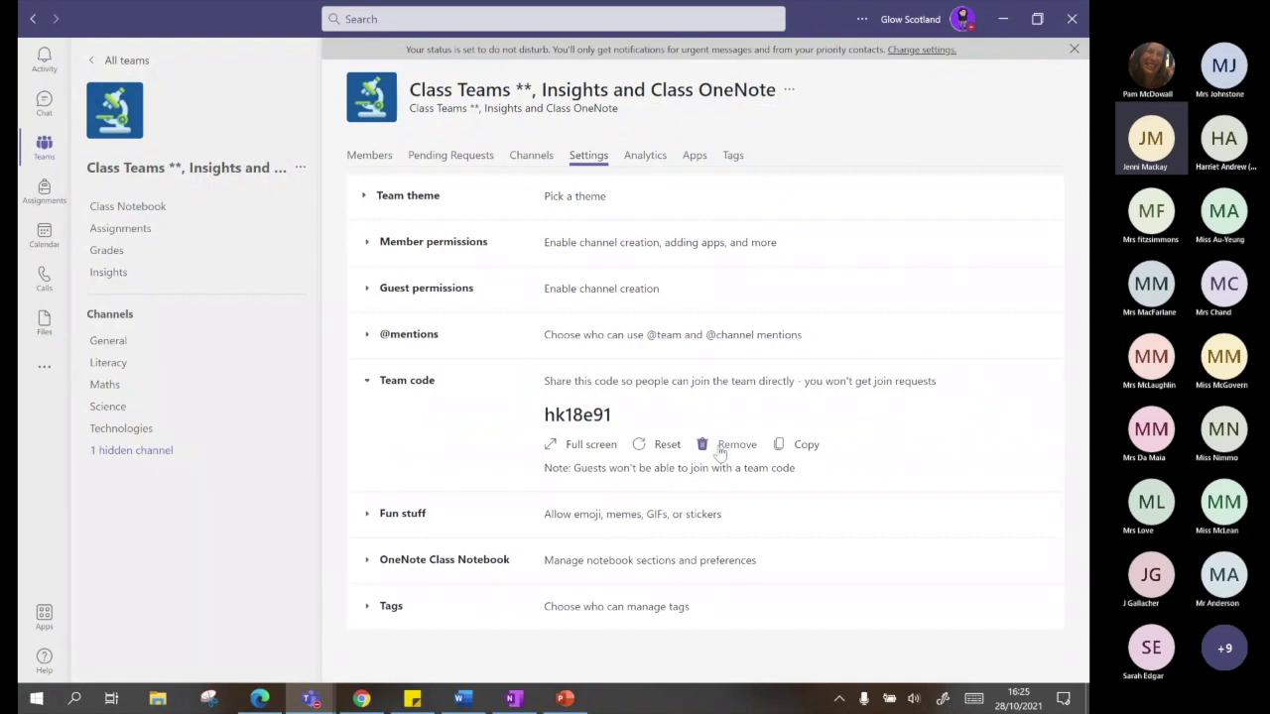
{"action": "left_click", "coordinate": [703, 449]}
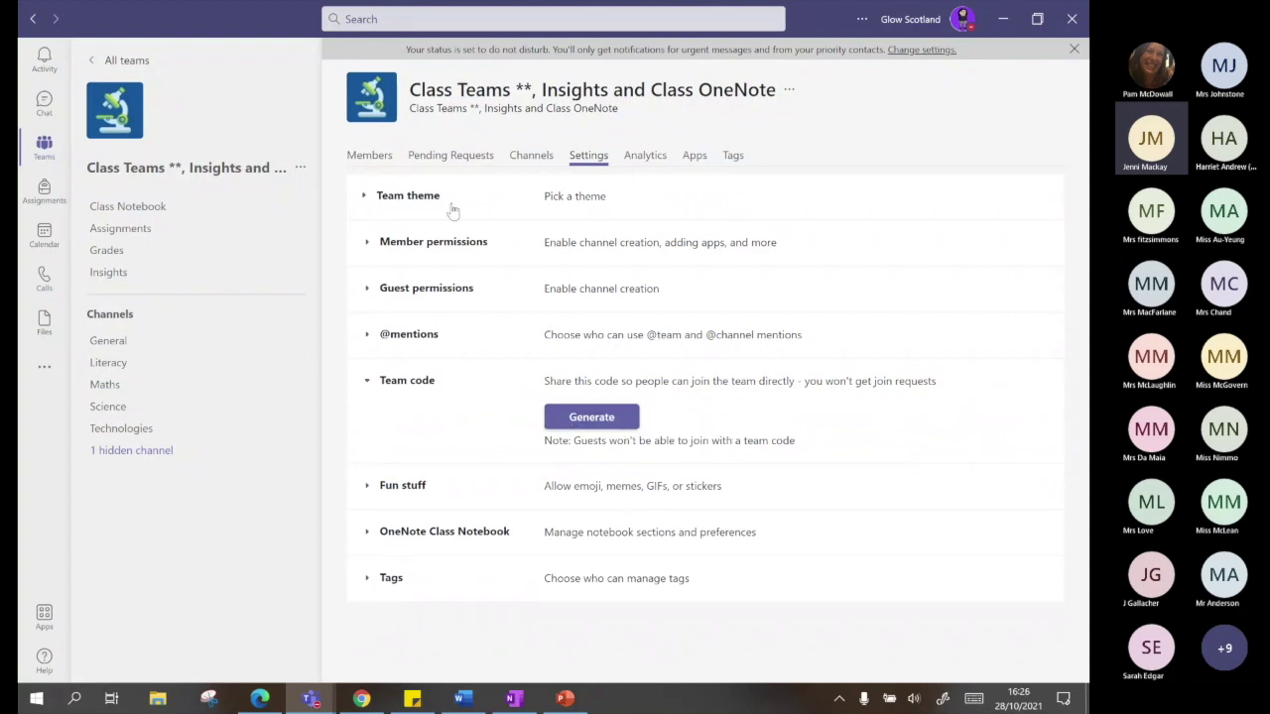
Look over the team's further options and its list of owners, members and guests
{"action": "left_click", "coordinate": [300, 170]}
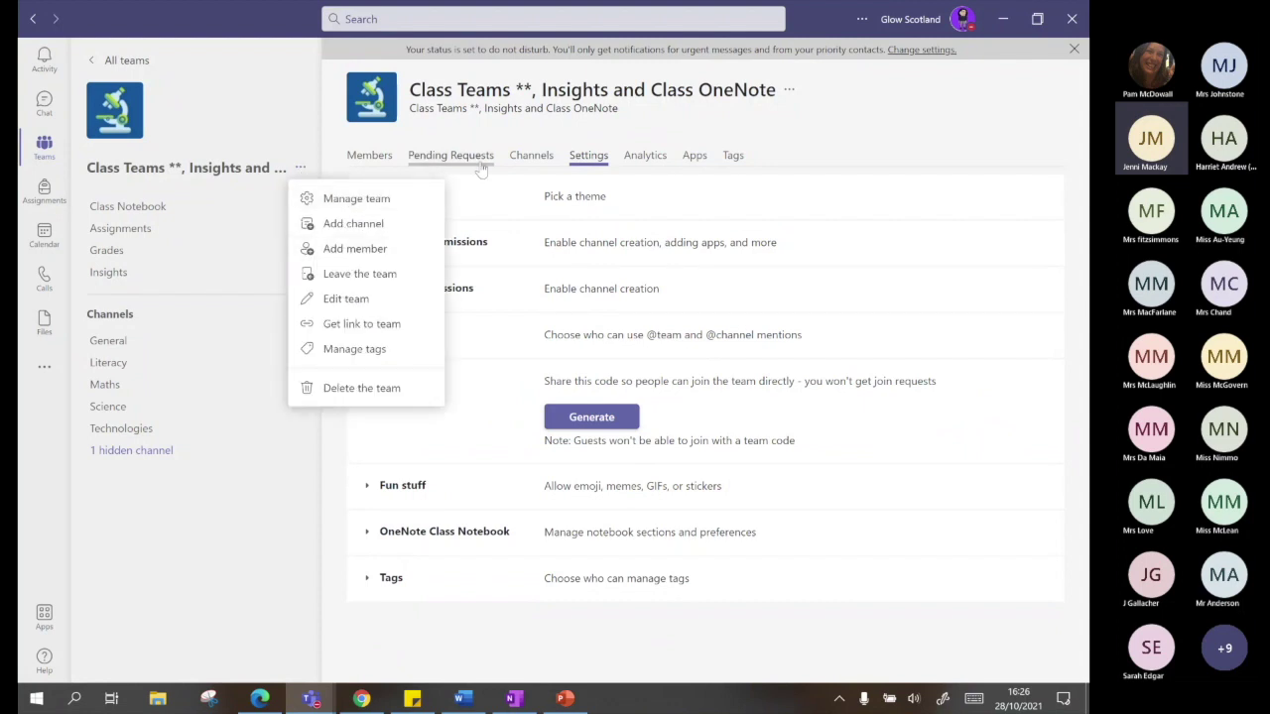
{"action": "left_click", "coordinate": [372, 159]}
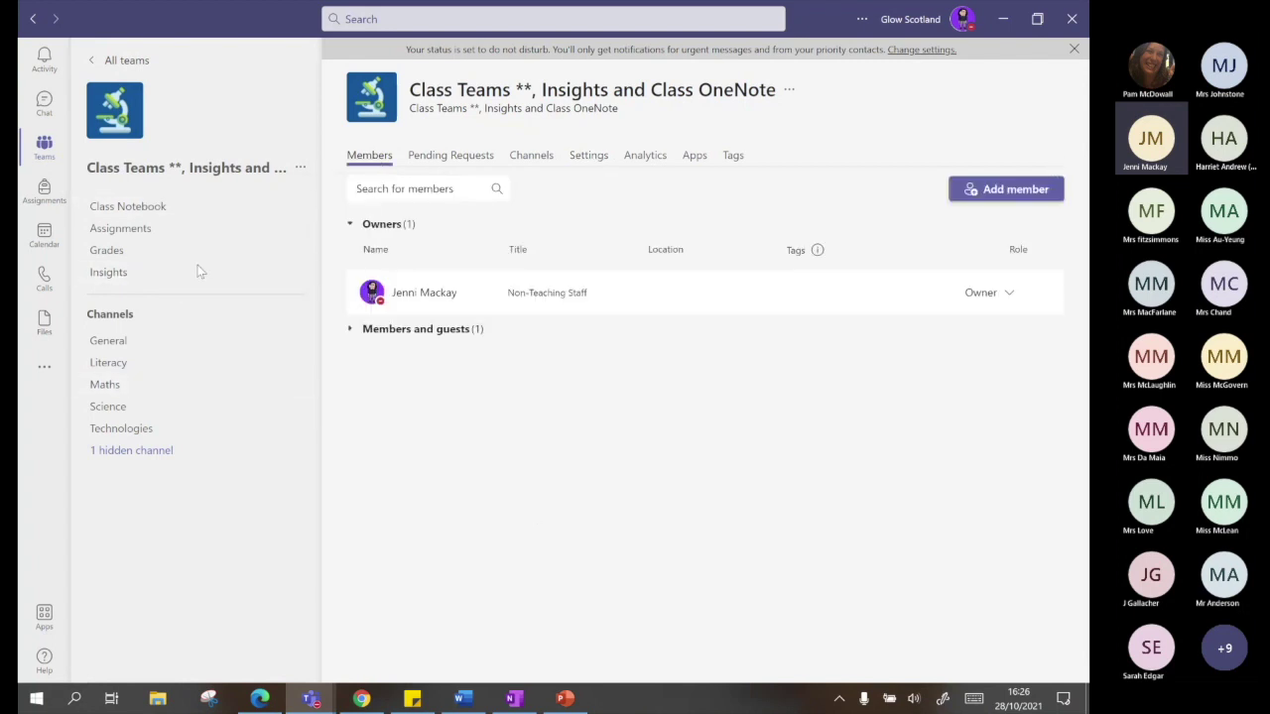
{"action": "left_click", "coordinate": [403, 333]}
Look over the welcome area and assignment posts in the General channel
{"action": "left_click", "coordinate": [124, 342]}
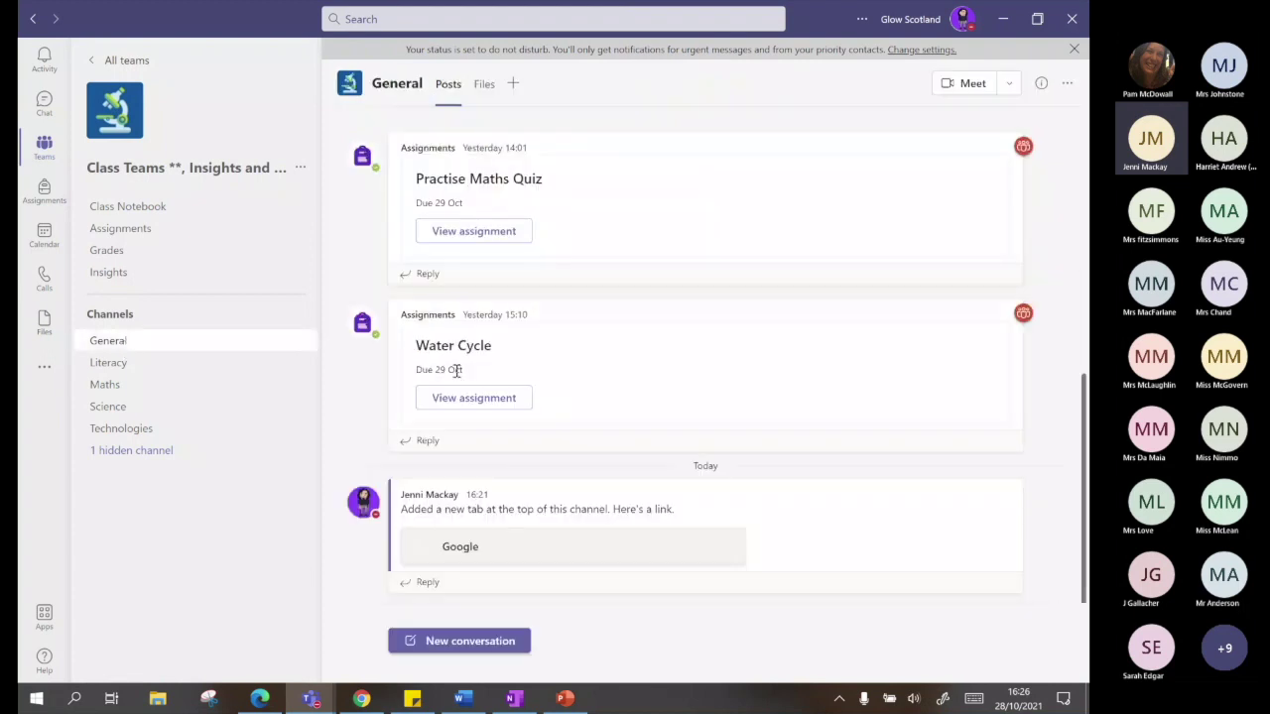
{"action": "scroll", "coordinate": [455, 370], "scroll_direction": "up", "scroll_amount": 4}
{"action": "scroll", "coordinate": [499, 372], "scroll_direction": "down", "scroll_amount": 2}
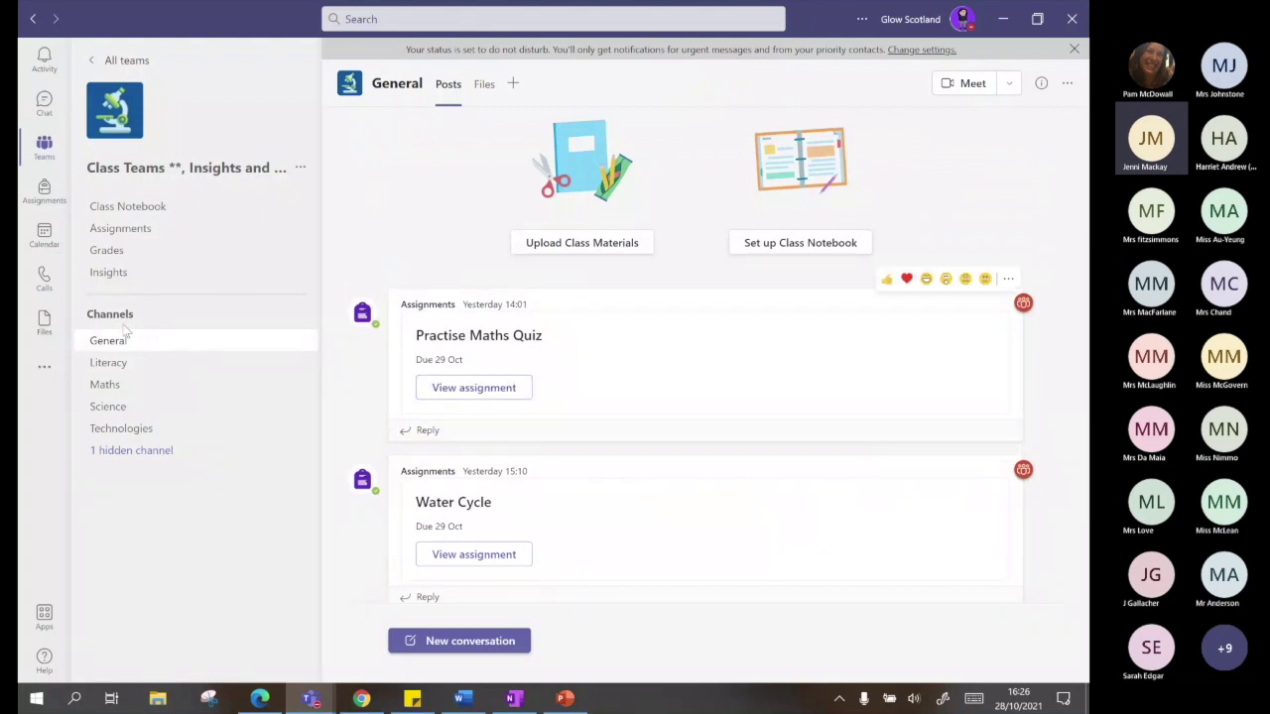
Check the team's draft assignments and start creating a new assignment
{"action": "left_click", "coordinate": [139, 232]}
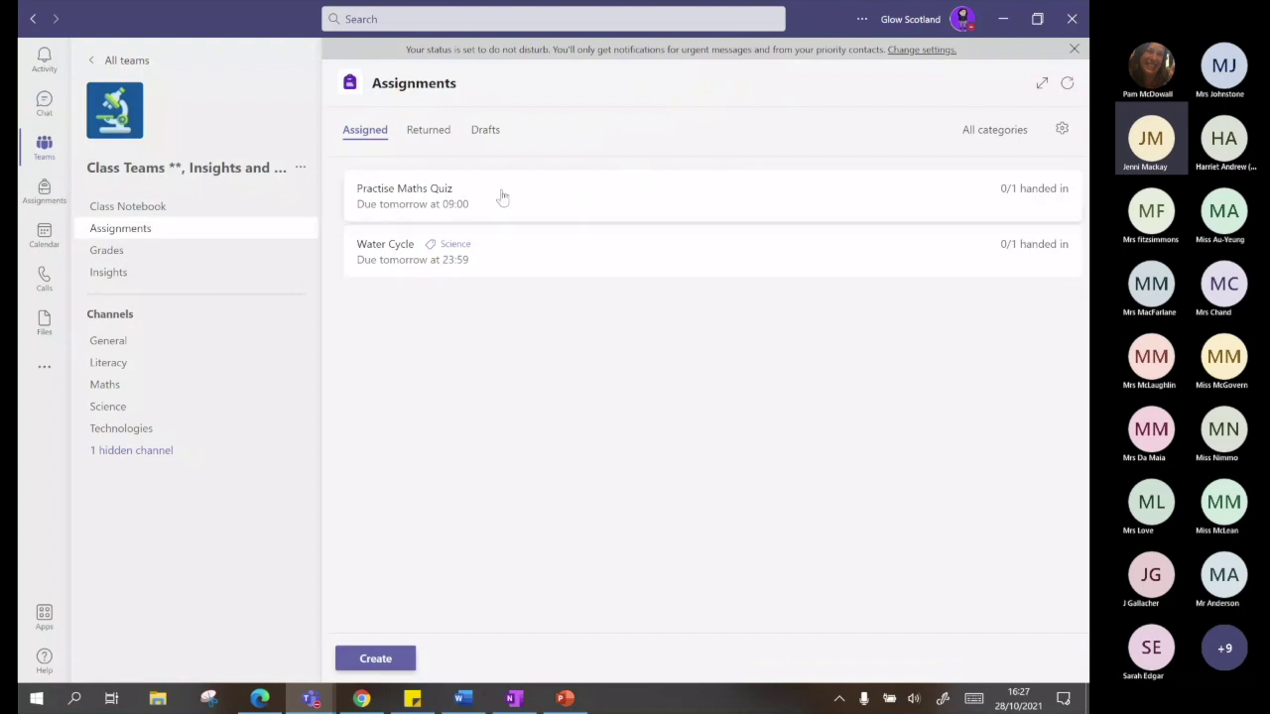
{"action": "left_click", "coordinate": [488, 137]}
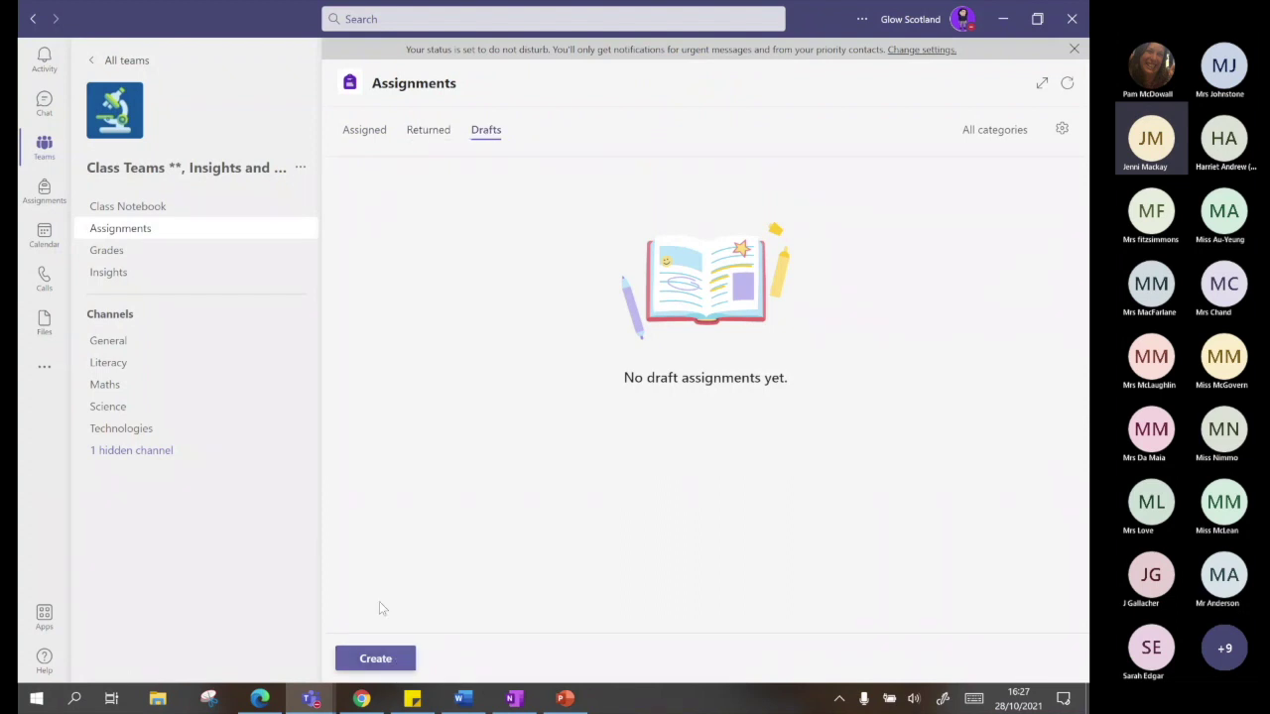
{"action": "left_click", "coordinate": [387, 663]}
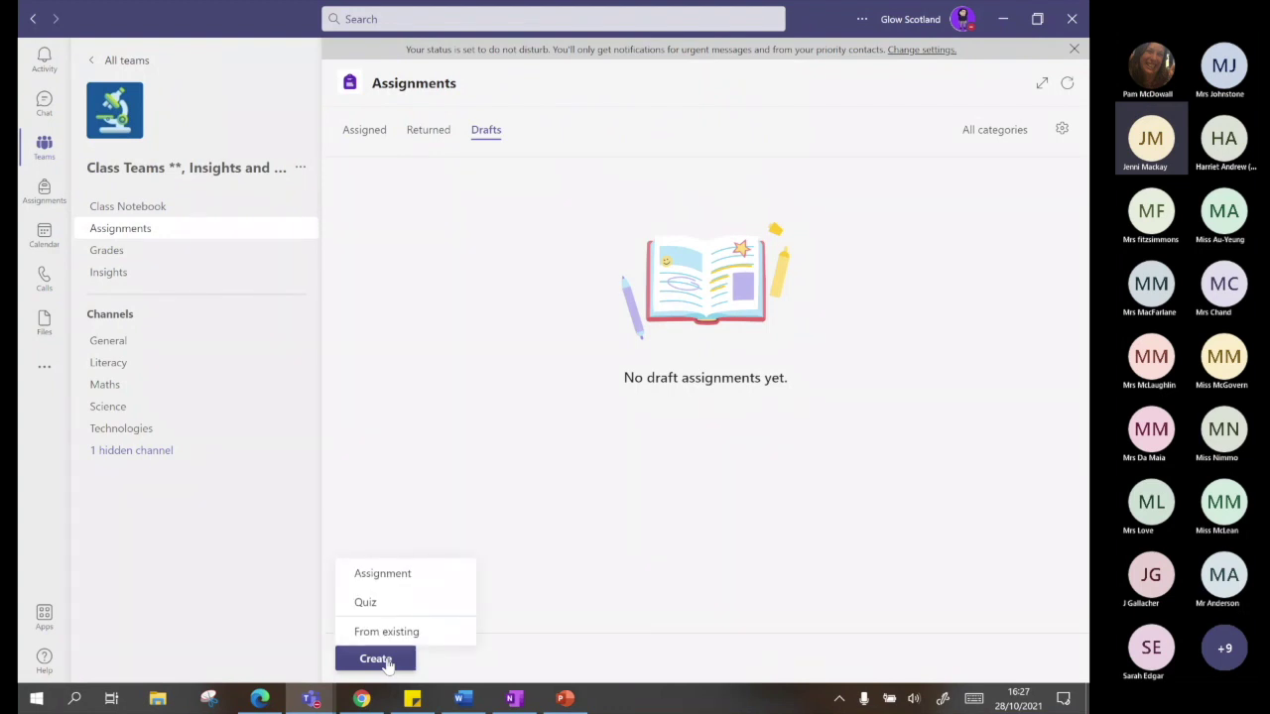
{"action": "left_click", "coordinate": [434, 585]}
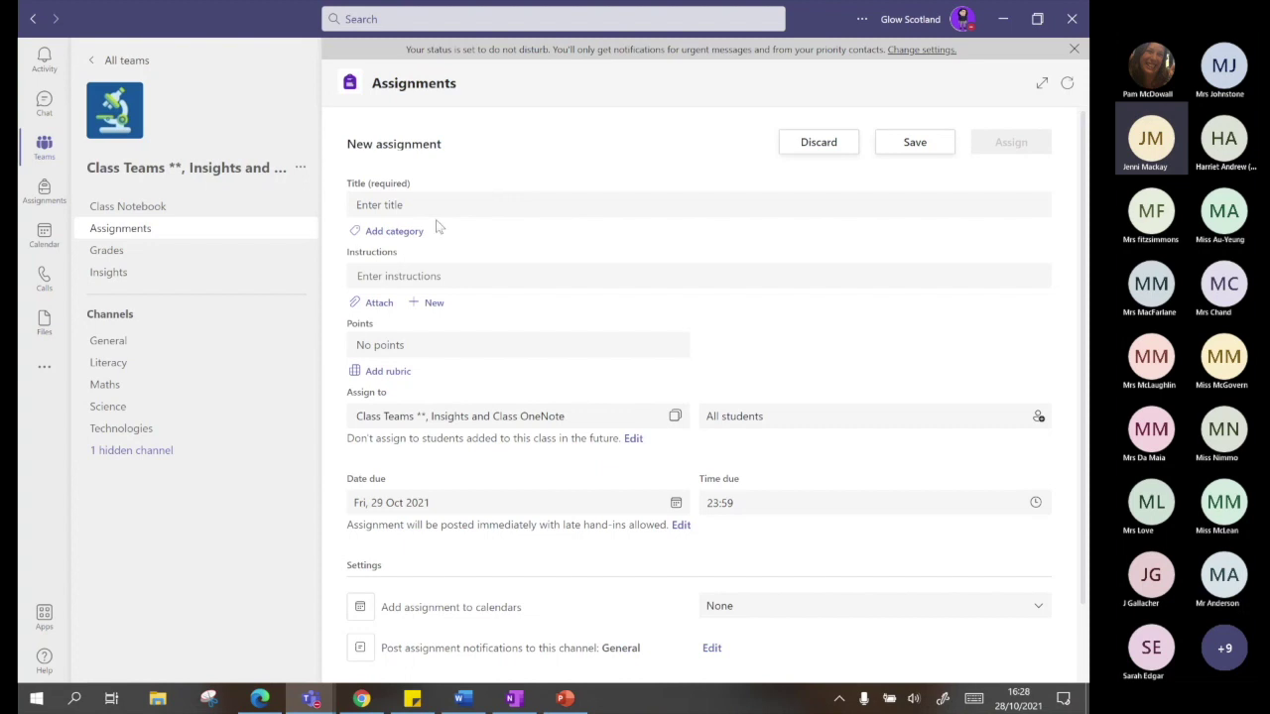
Title the new assignment "Healthy Hearts"
{"action": "left_click", "coordinate": [369, 205]}
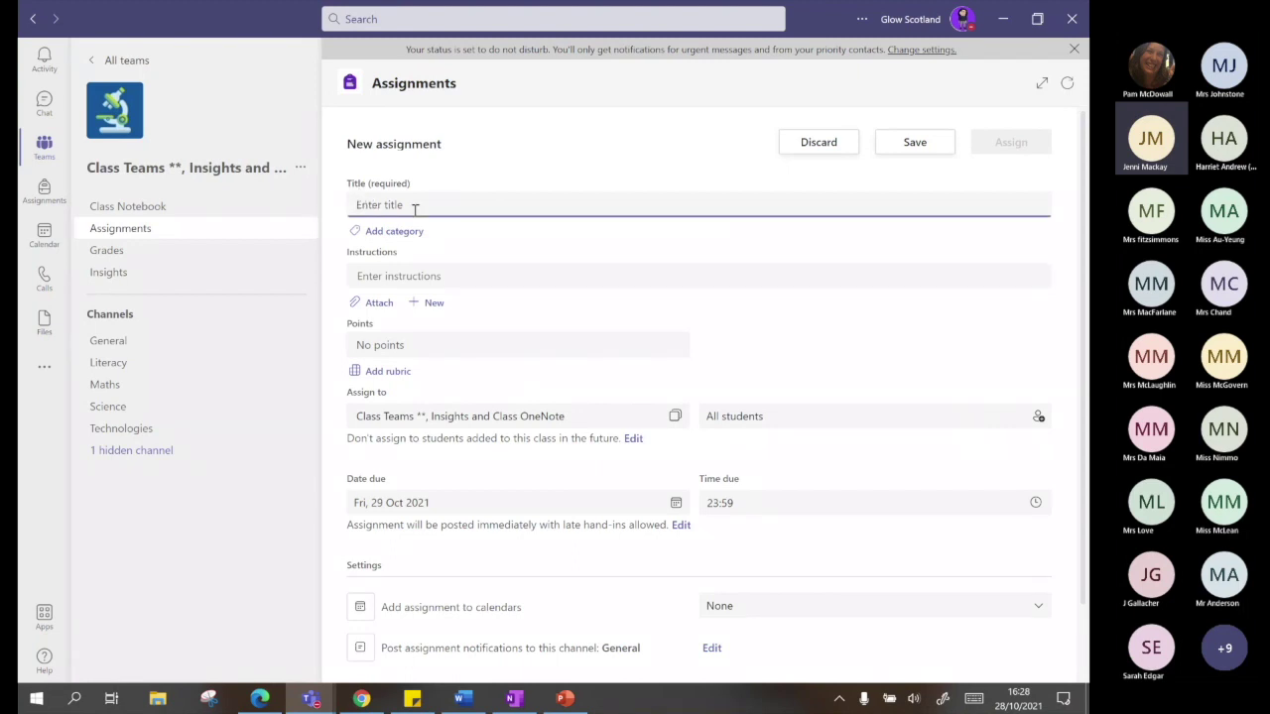
{"action": "type", "text": "Wa"}
{"action": "key", "text": "BackSpace"}
{"action": "key", "text": "BackSpace"}
{"action": "type", "text": "Healthy Hearts"}
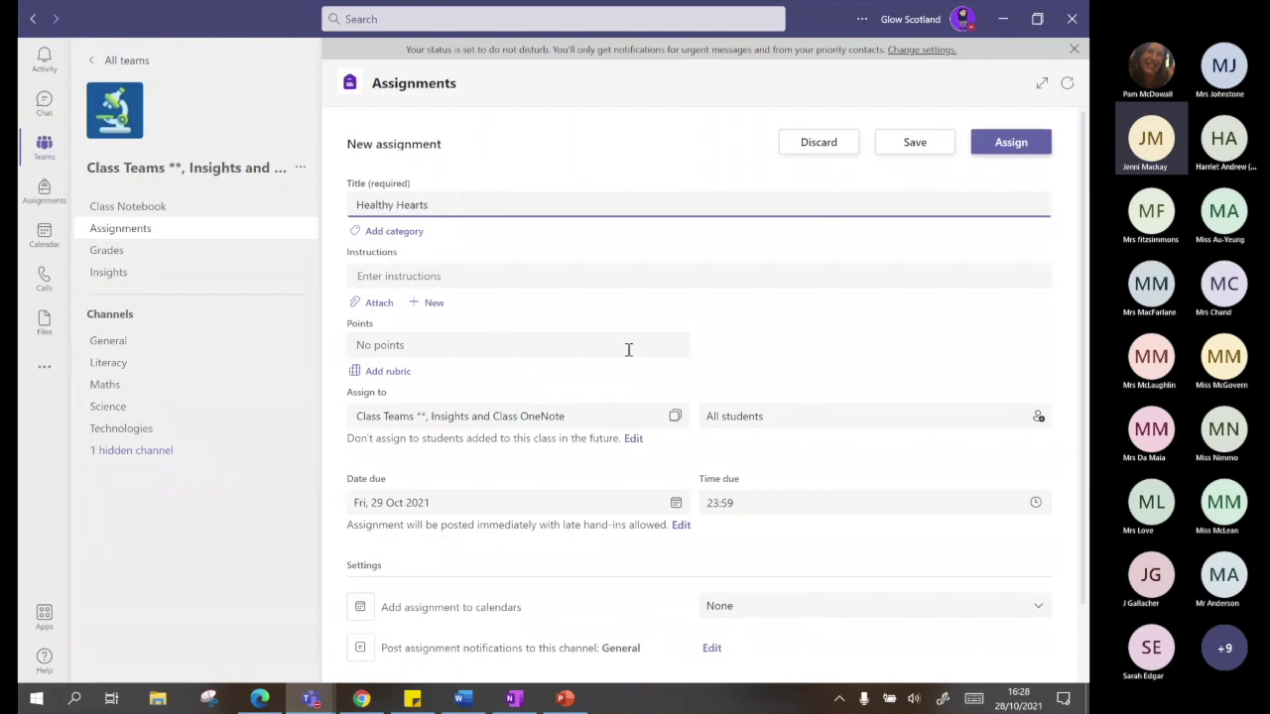
Apply the existing Science category to the assignment and remove it again
{"action": "left_click", "coordinate": [426, 233]}
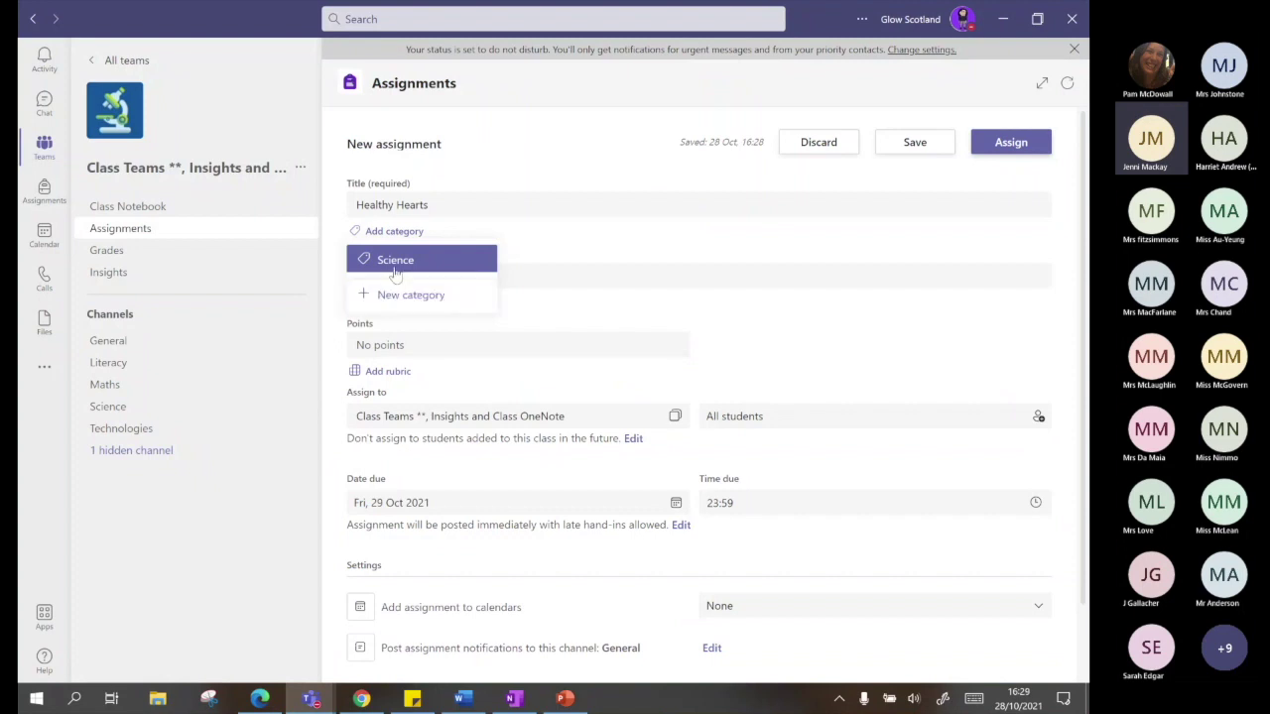
{"action": "left_click", "coordinate": [395, 266]}
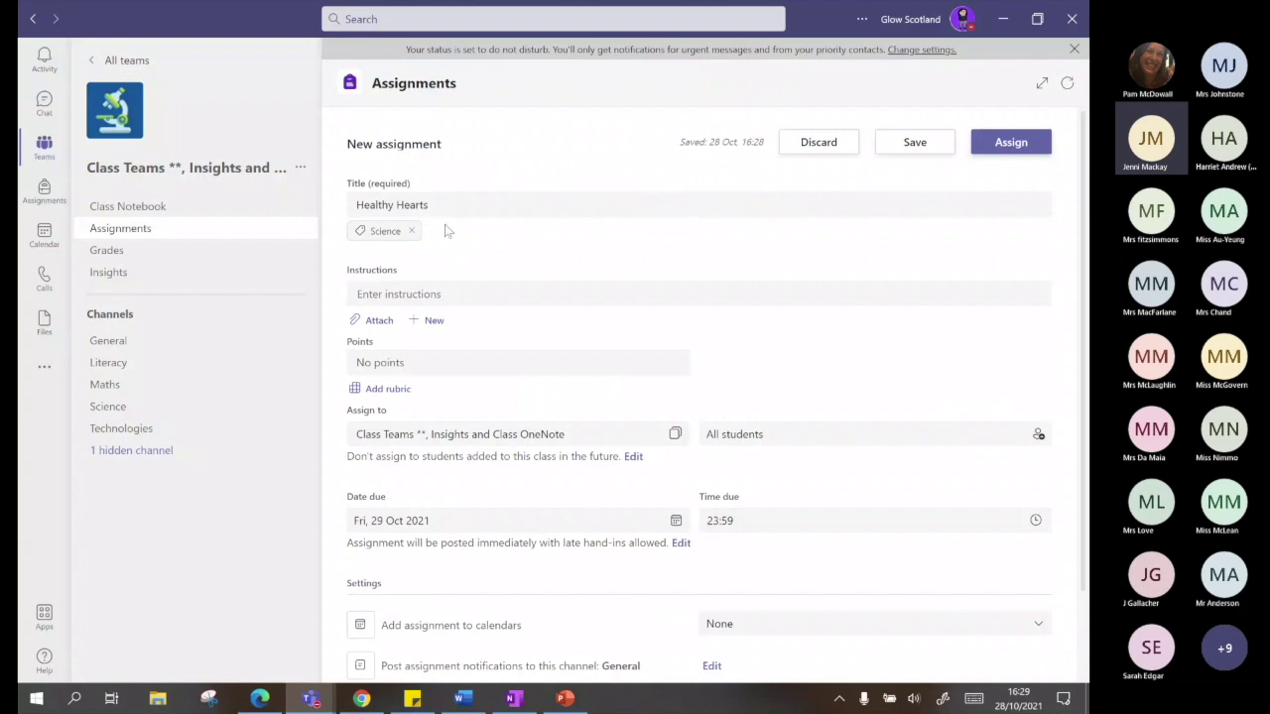
{"action": "left_click", "coordinate": [411, 230]}
Create a new category named HWB for the assignment and remove it again
{"action": "left_click", "coordinate": [396, 233]}
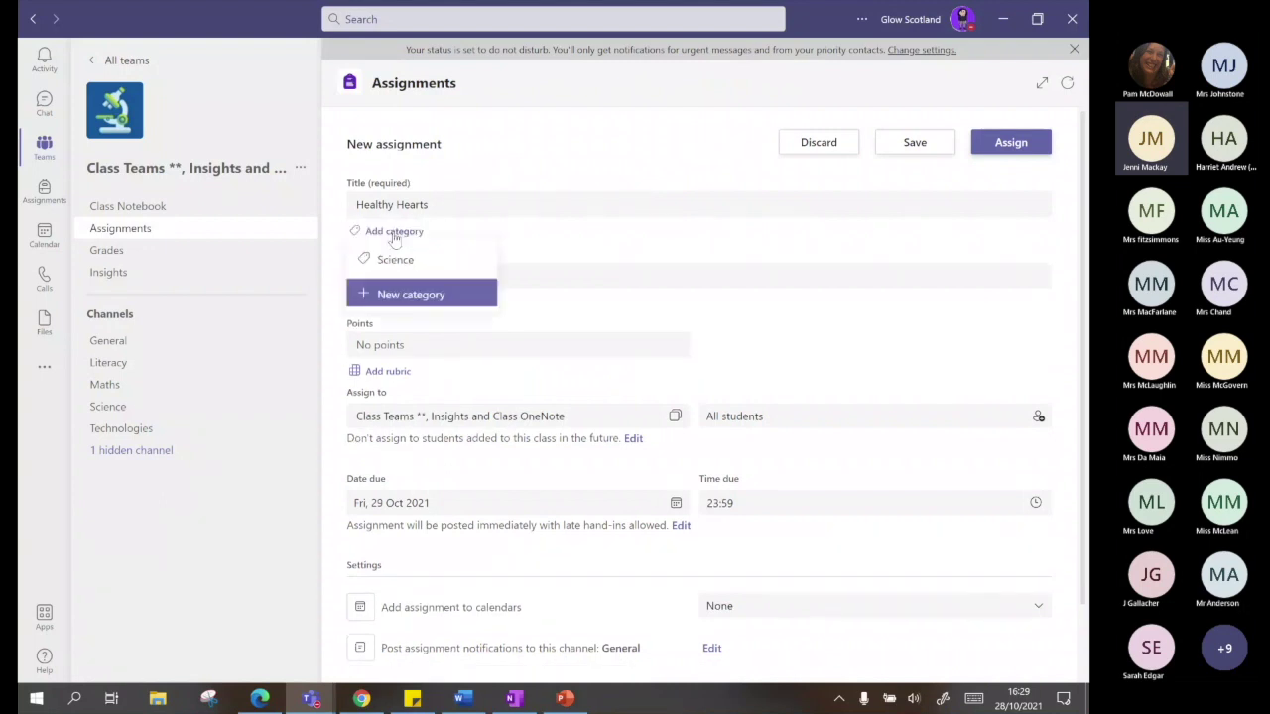
{"action": "left_click", "coordinate": [407, 296]}
{"action": "type", "text": "H"}
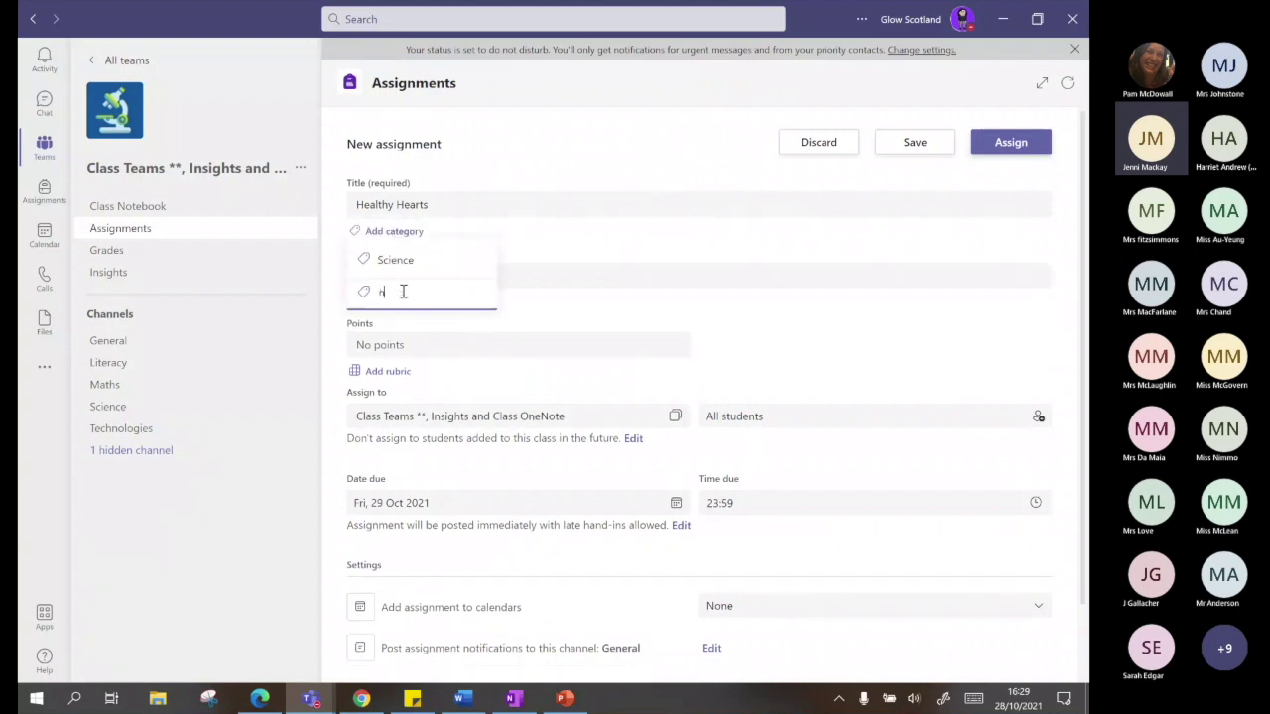
{"action": "key", "text": "BackSpace"}
{"action": "type", "text": "HWB"}
{"action": "key", "text": "Return"}
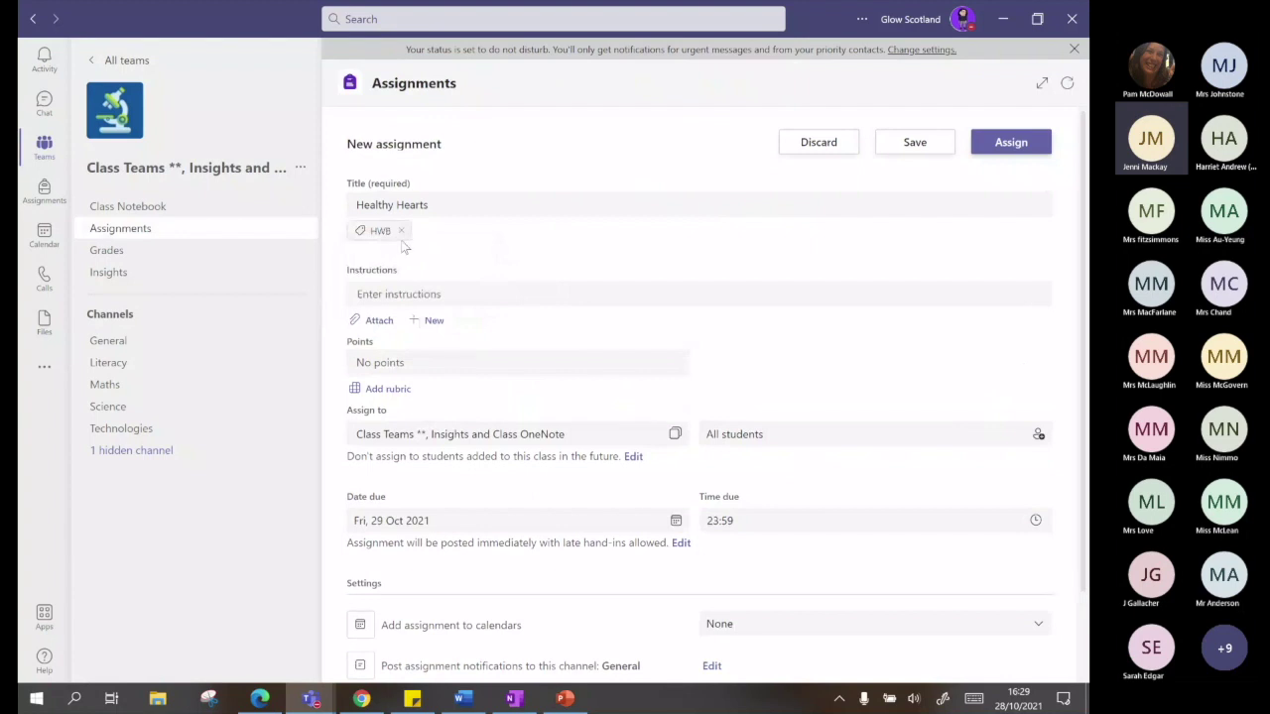
{"action": "left_click", "coordinate": [403, 234]}
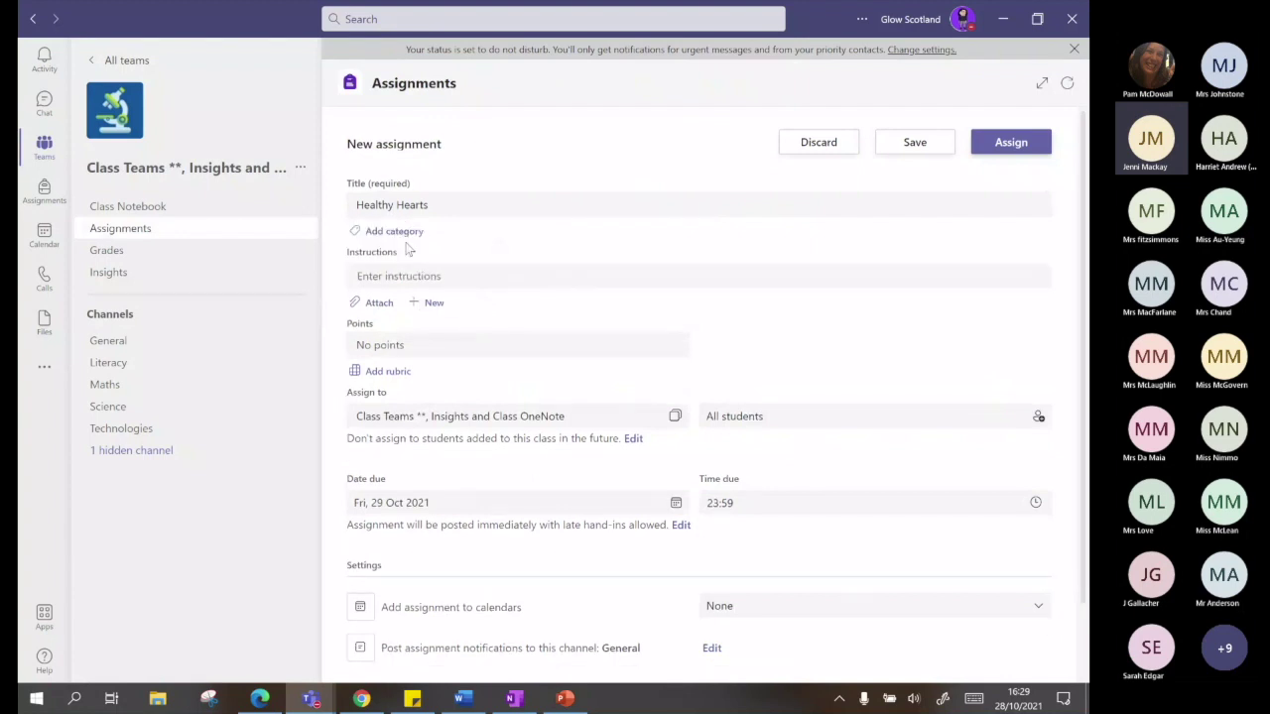
Tag the Healthy Hearts assignment with the Science category
{"action": "left_click", "coordinate": [404, 238]}
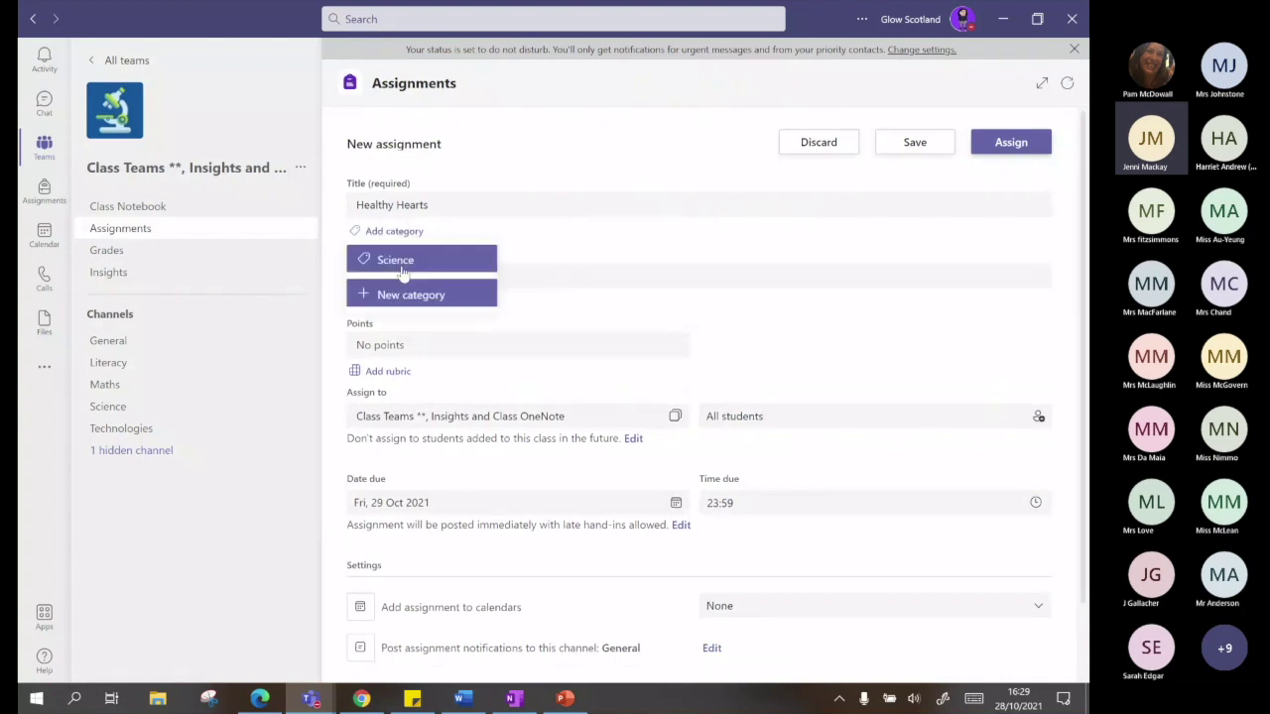
{"action": "left_click", "coordinate": [405, 260]}
Enter the assignment instructions "Please think about what we covered in class. Watch the brief video on the heart"
{"action": "left_click", "coordinate": [532, 298]}
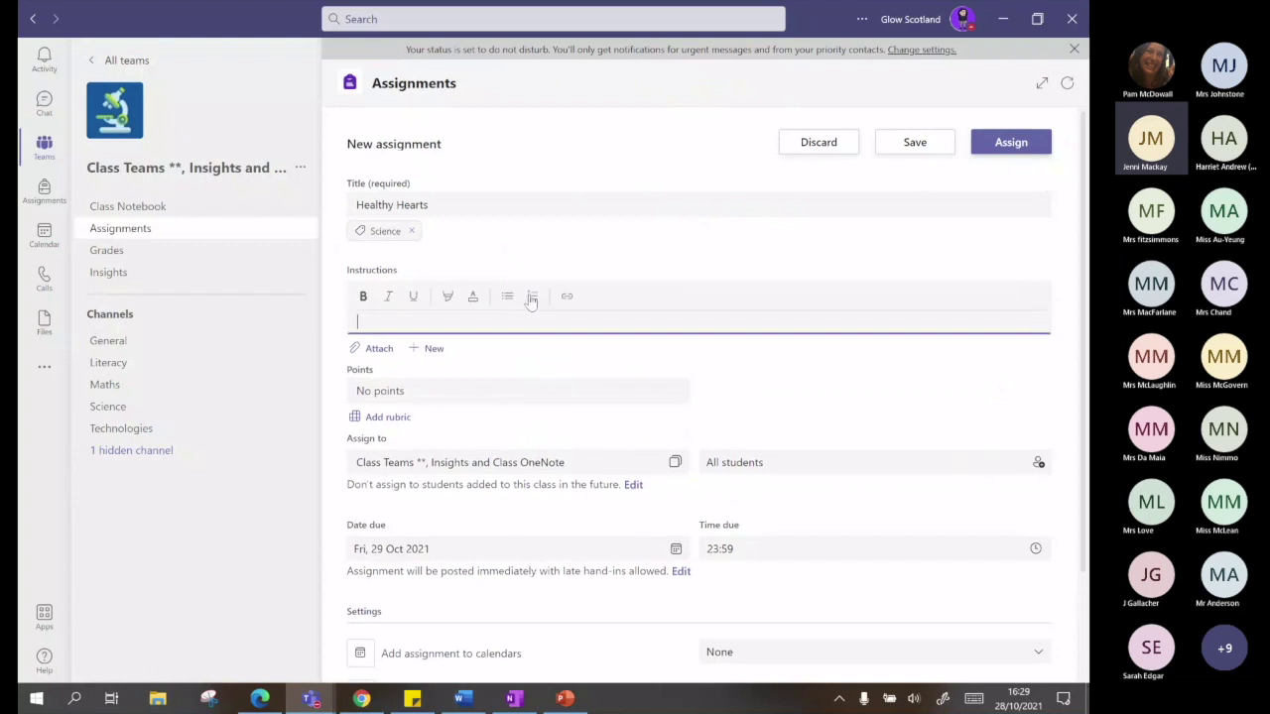
{"action": "left_click", "coordinate": [377, 354]}
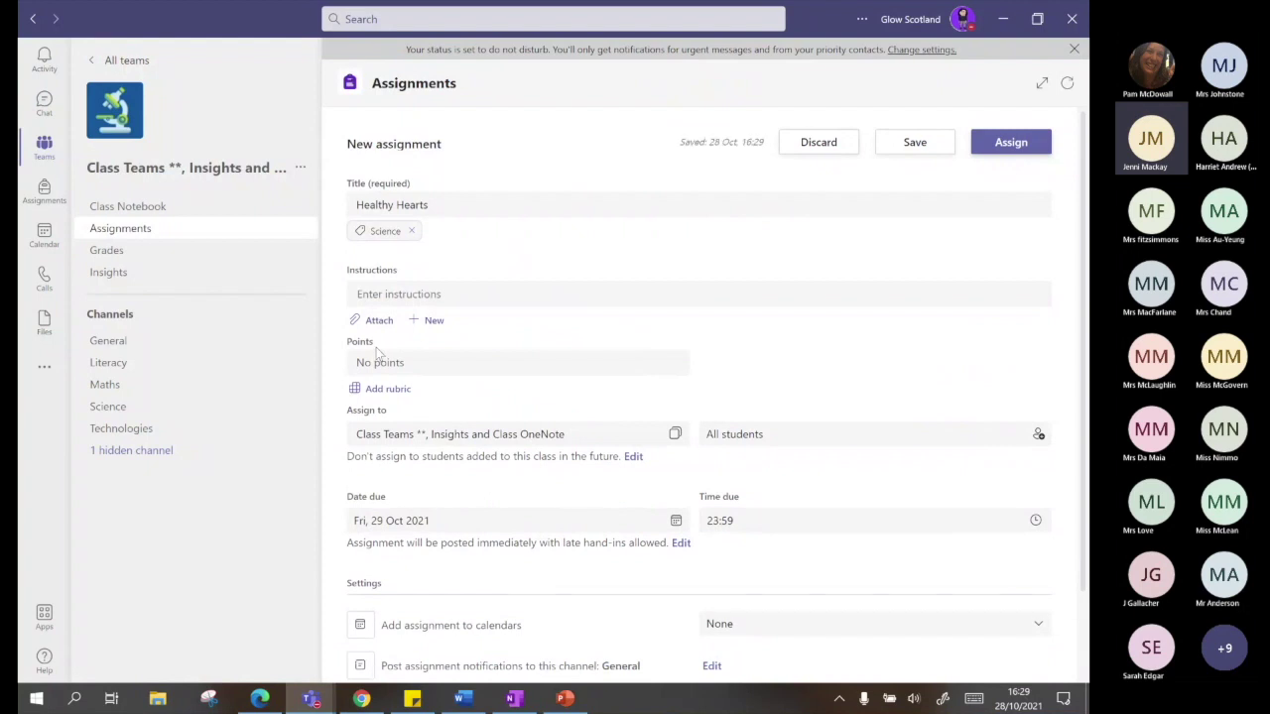
{"action": "left_click", "coordinate": [392, 296]}
{"action": "type", "text": "P"}
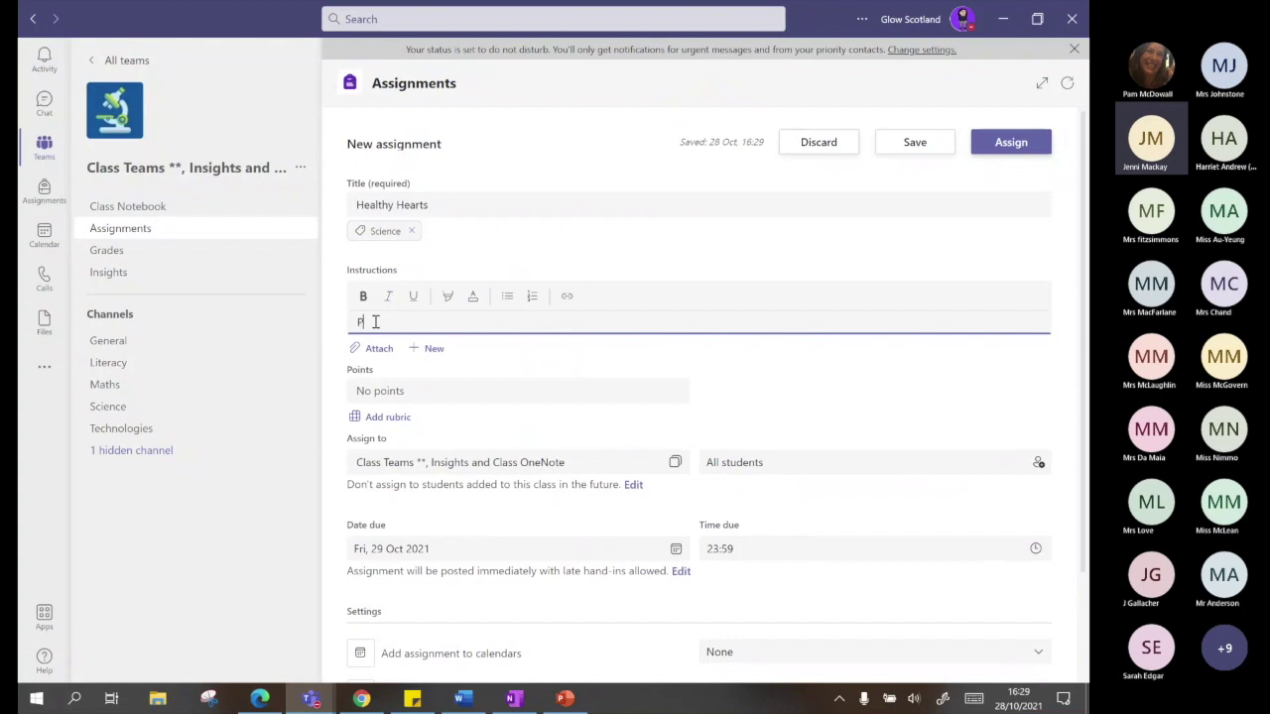
{"action": "type", "text": "lease think about what we covered in class"}
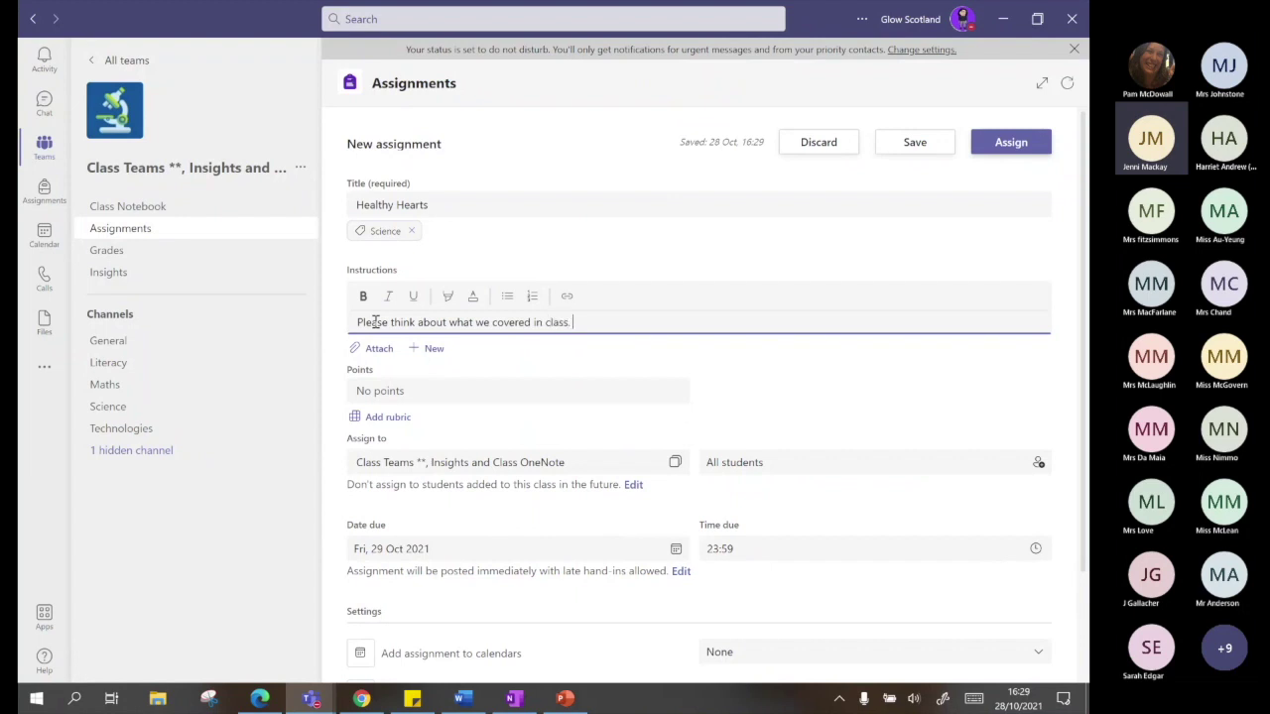
{"action": "type", "text": ". Watch the brief video on the "}
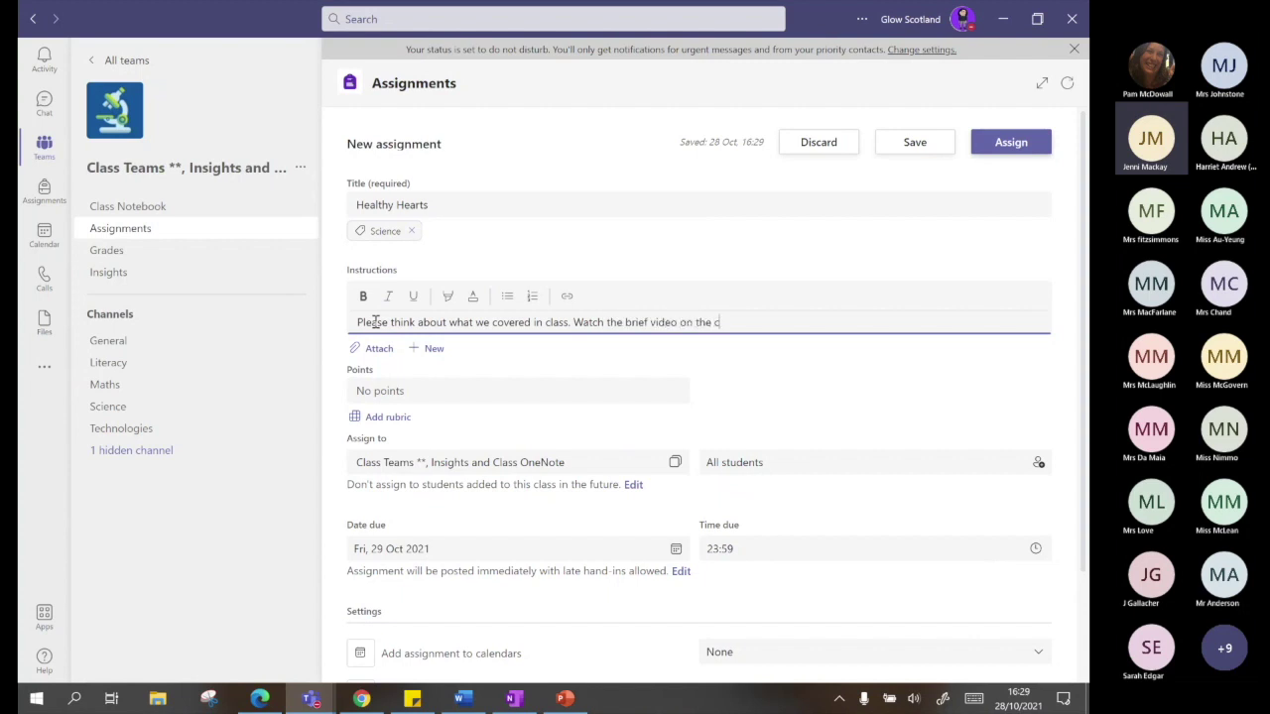
{"action": "type", "text": "heart"}
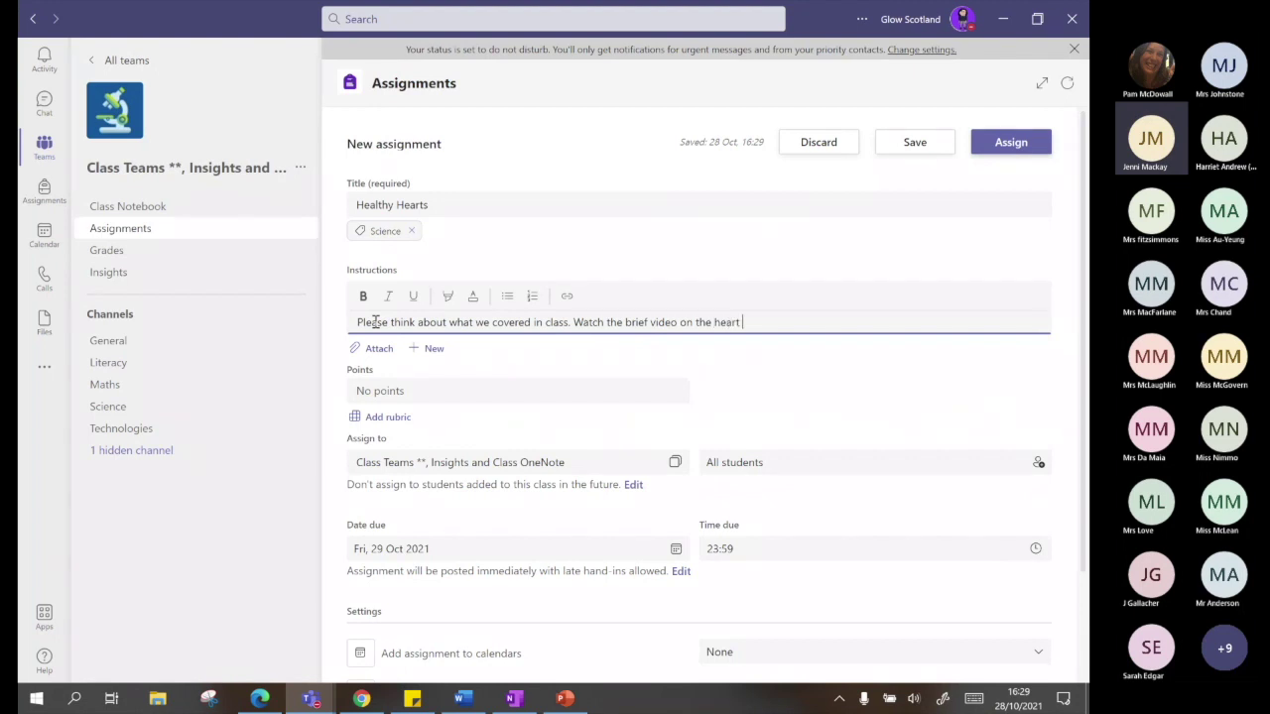
Copy the YouTube link labelled Heart from the sticky note and paste it at the end of the assignment instructions
{"action": "left_click", "coordinate": [412, 699]}
{"action": "left_click_drag", "start_coordinate": [909, 491], "coordinate": [770, 493]}
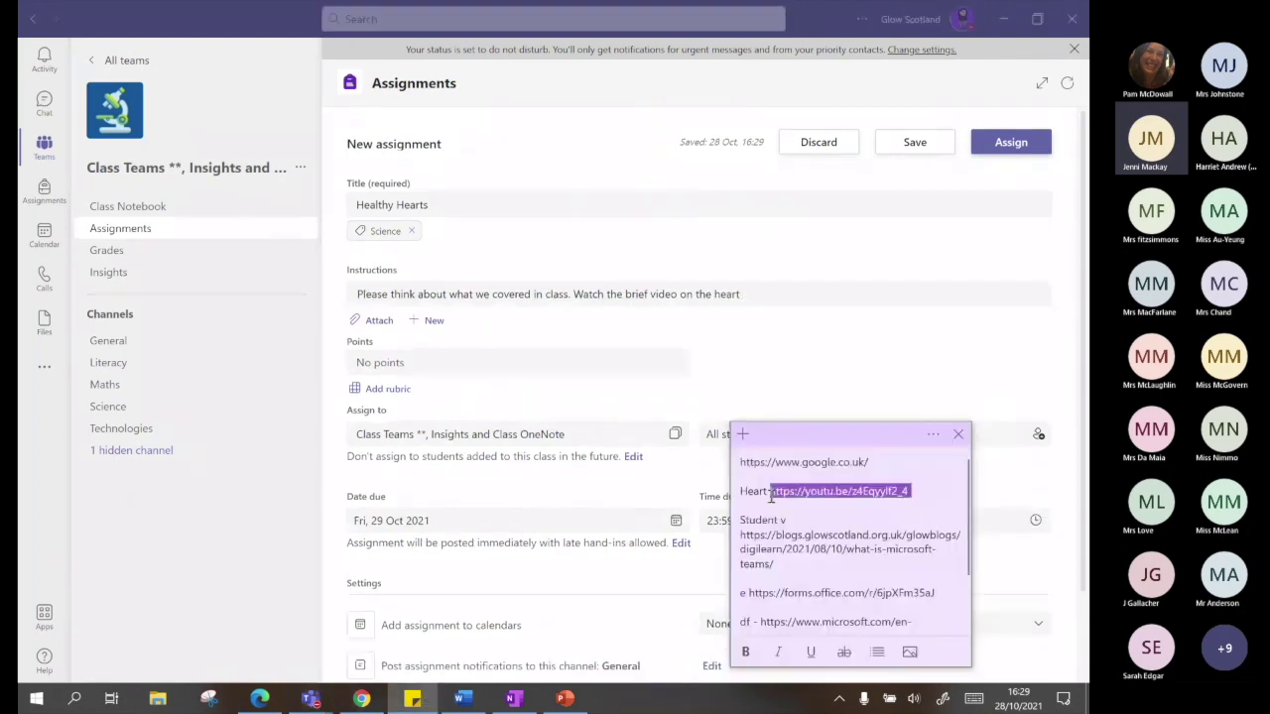
{"action": "key", "text": "ctrl+c"}
{"action": "left_click", "coordinate": [764, 297]}
{"action": "key", "text": "ctrl+v"}
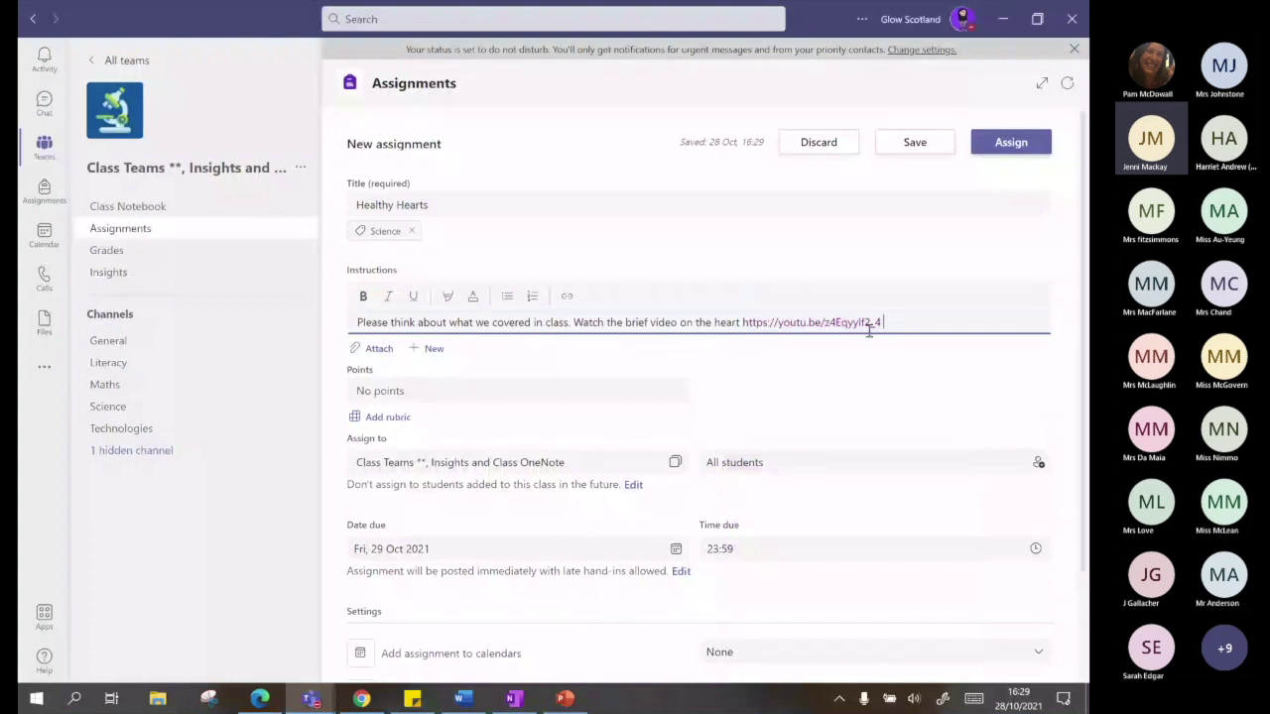
Continue the instructions with "and using the poster, please complete a document describing the heart, how it may be impacted by lifestyle and create an activity."
{"action": "type", "text": "and using the poster, please c"}
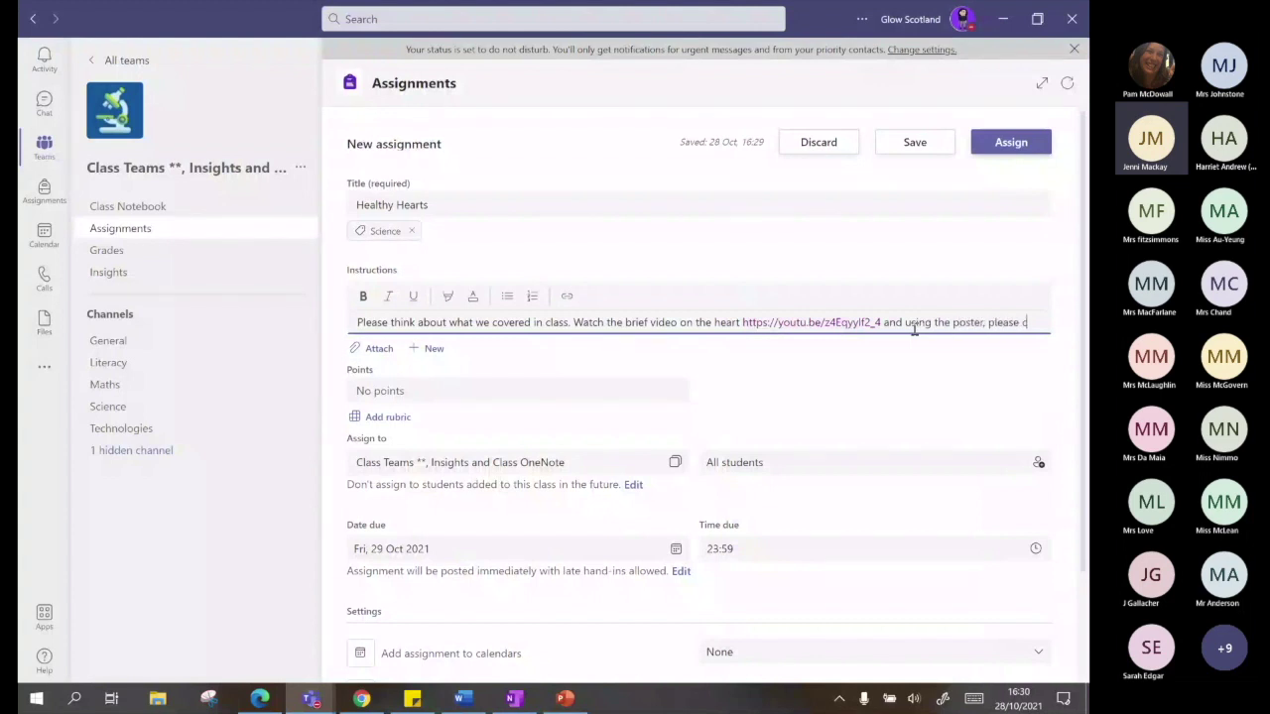
{"action": "type", "text": "omplete a"}
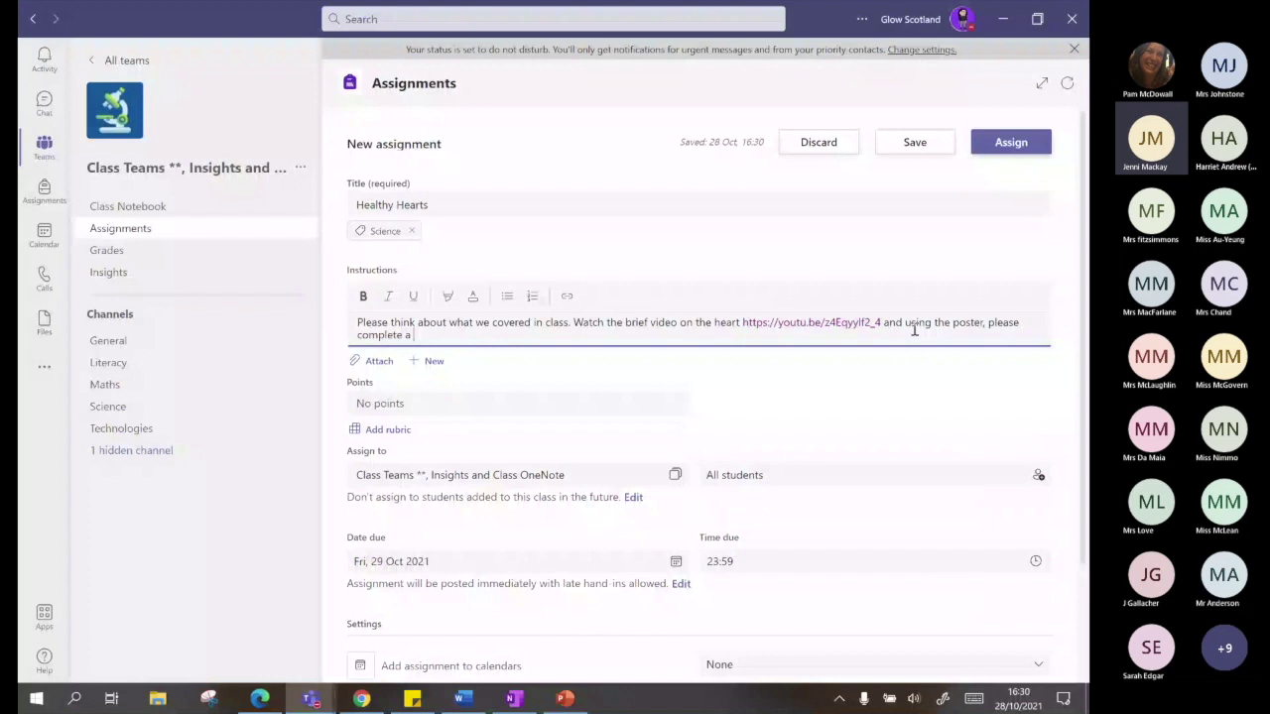
{"action": "type", "text": "document describing the heart r"}
{"action": "key", "text": "BackSpace"}
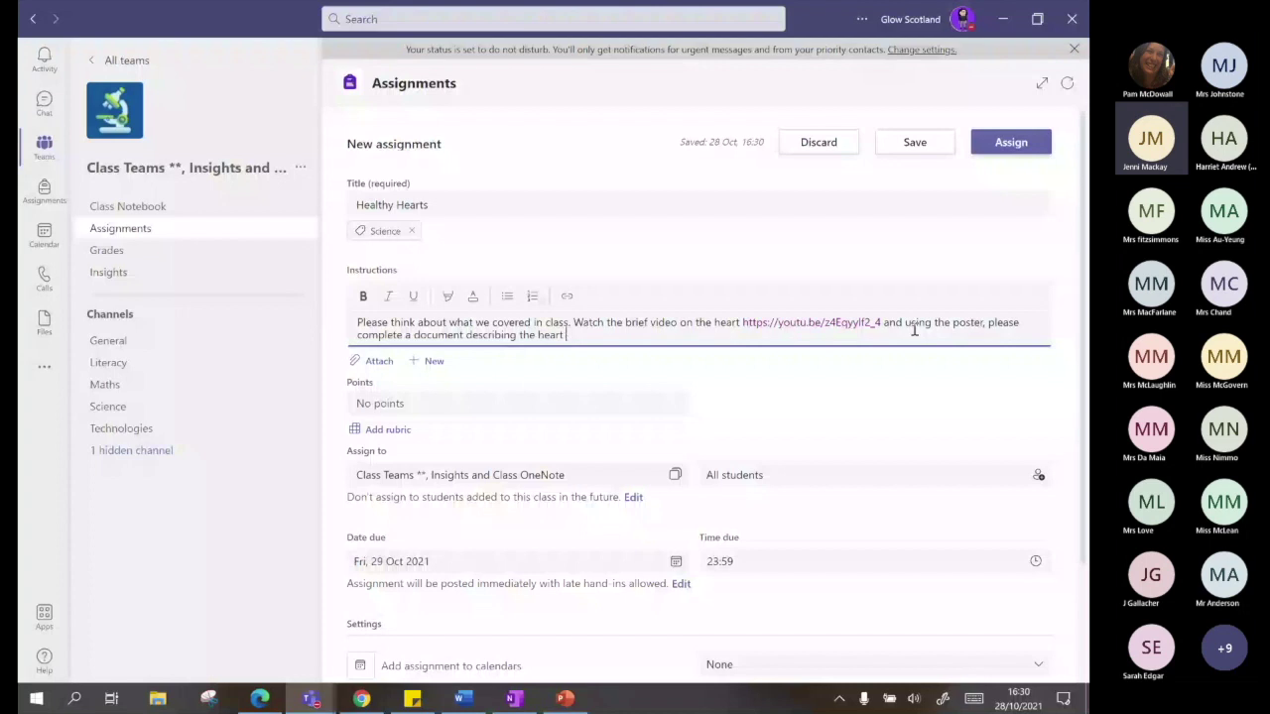
{"action": "key", "text": "BackSpace"}
{"action": "type", "text": ", how it ma"}
{"action": "type", "text": "y be impacted by (lifestyle "}
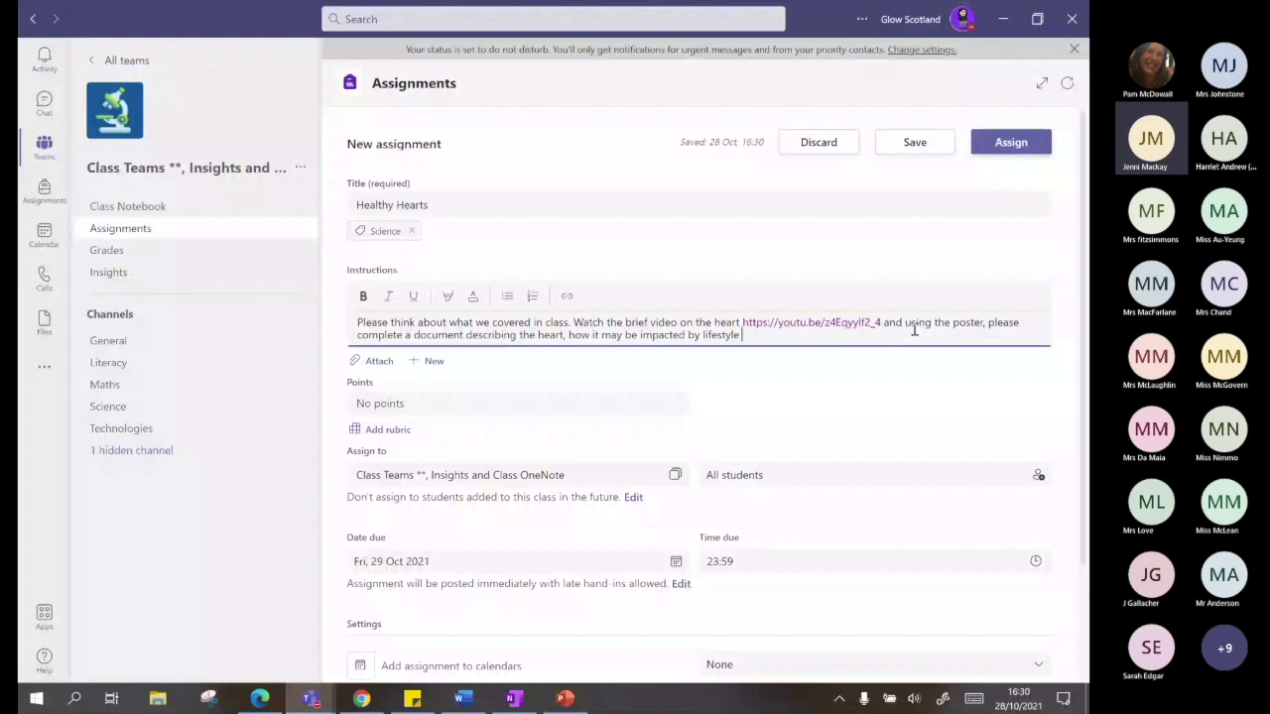
{"action": "type", "text": "and create an activity."}
Attach the Artie Beats PDF from this device's Desktop to the Healthy Hearts assignment
{"action": "left_click", "coordinate": [384, 369]}
{"action": "left_click", "coordinate": [380, 336]}
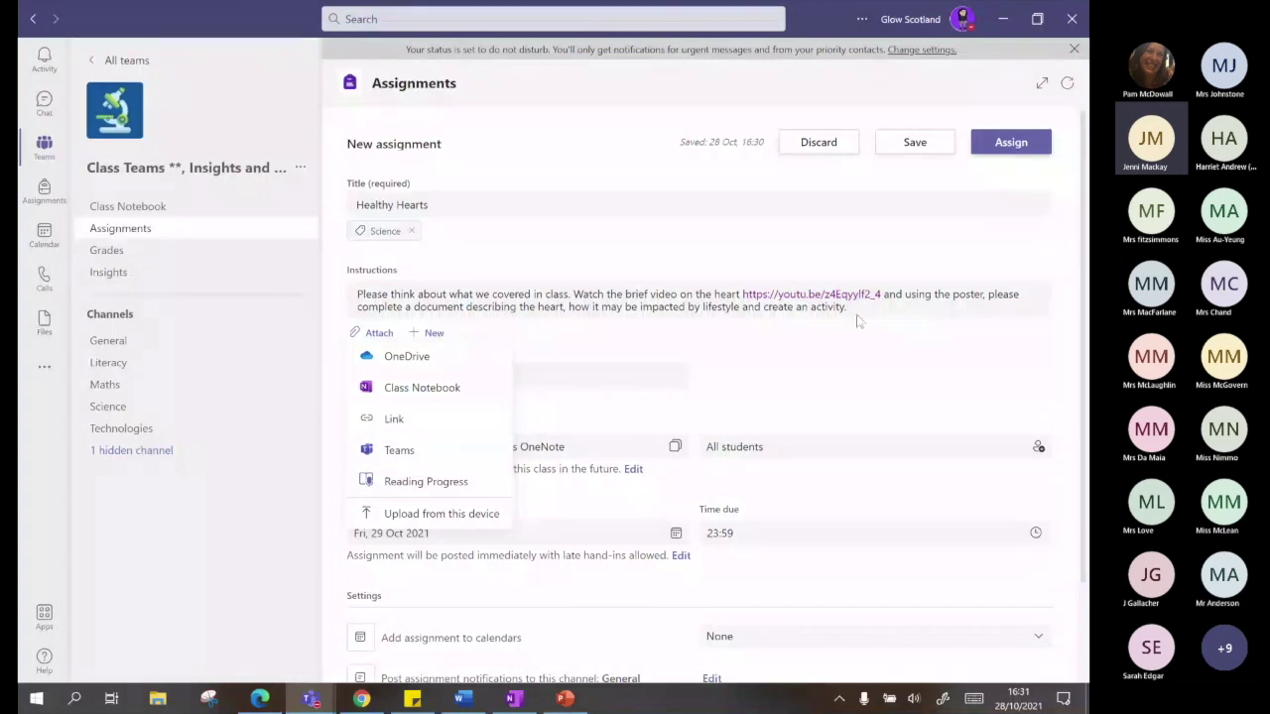
{"action": "left_click", "coordinate": [415, 513]}
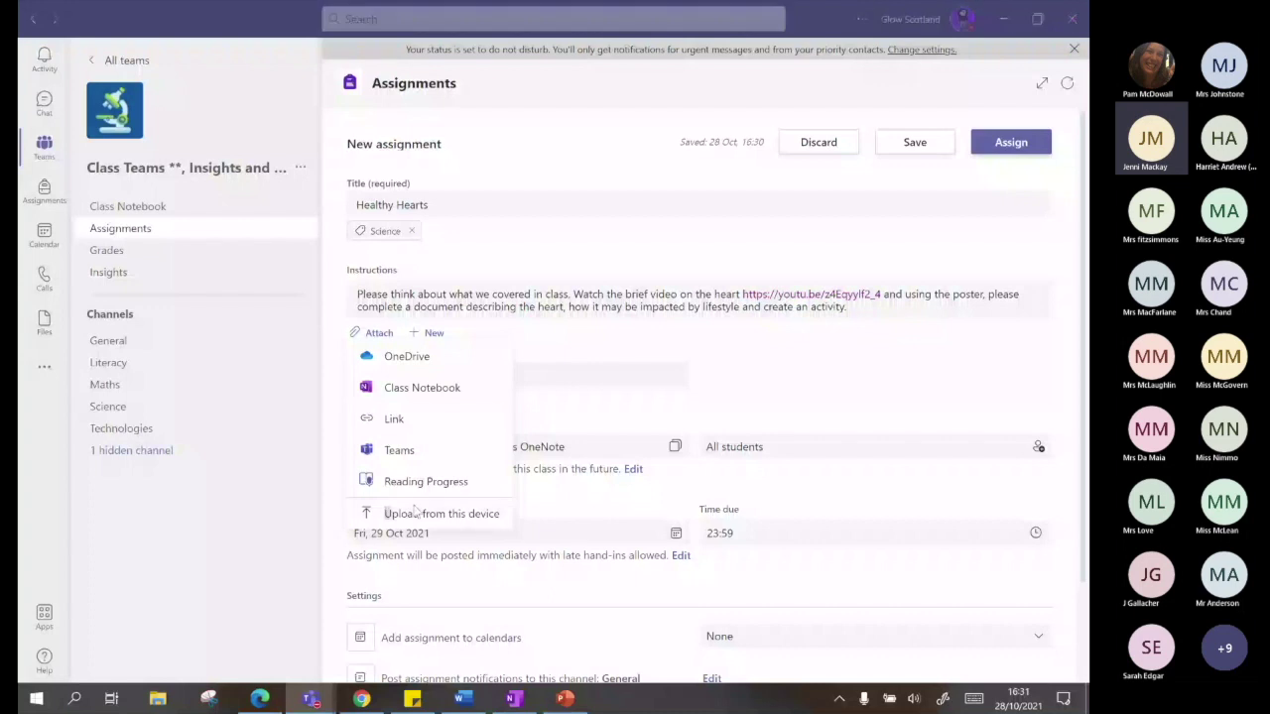
{"action": "left_click", "coordinate": [220, 129]}
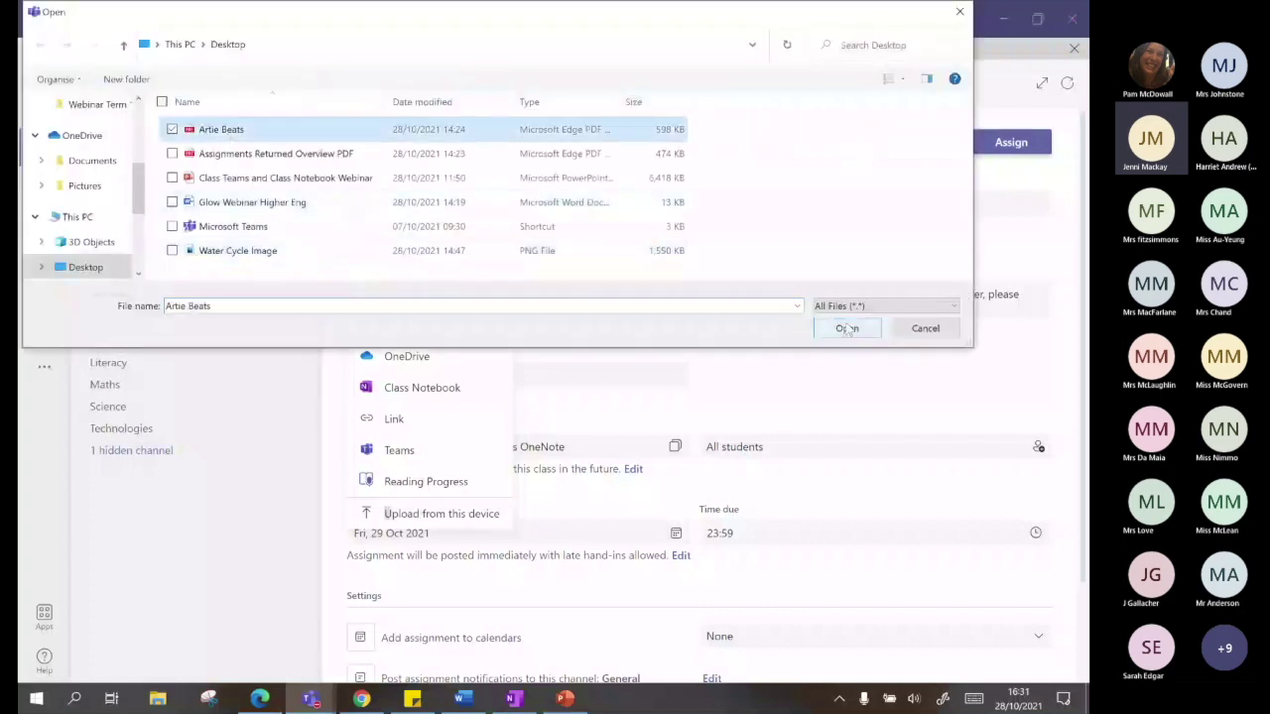
{"action": "left_click", "coordinate": [846, 329]}
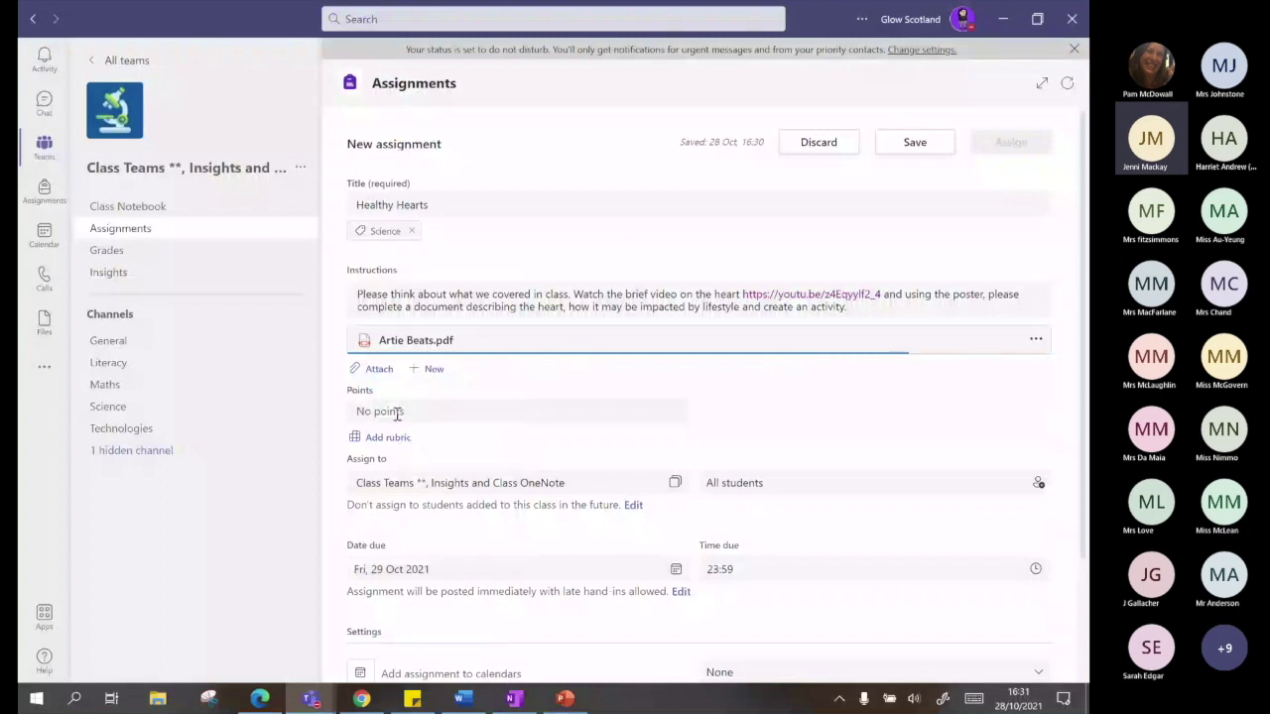
{"action": "left_click", "coordinate": [412, 410]}
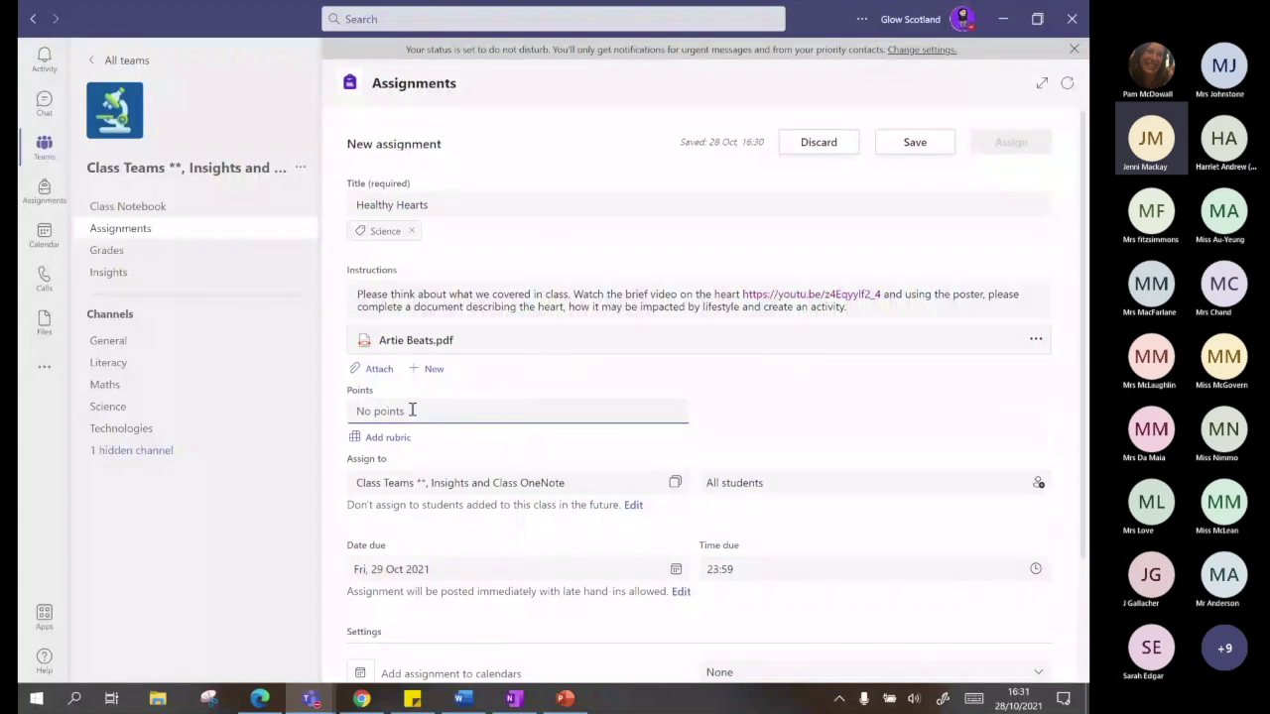
{"action": "left_click", "coordinate": [391, 446]}
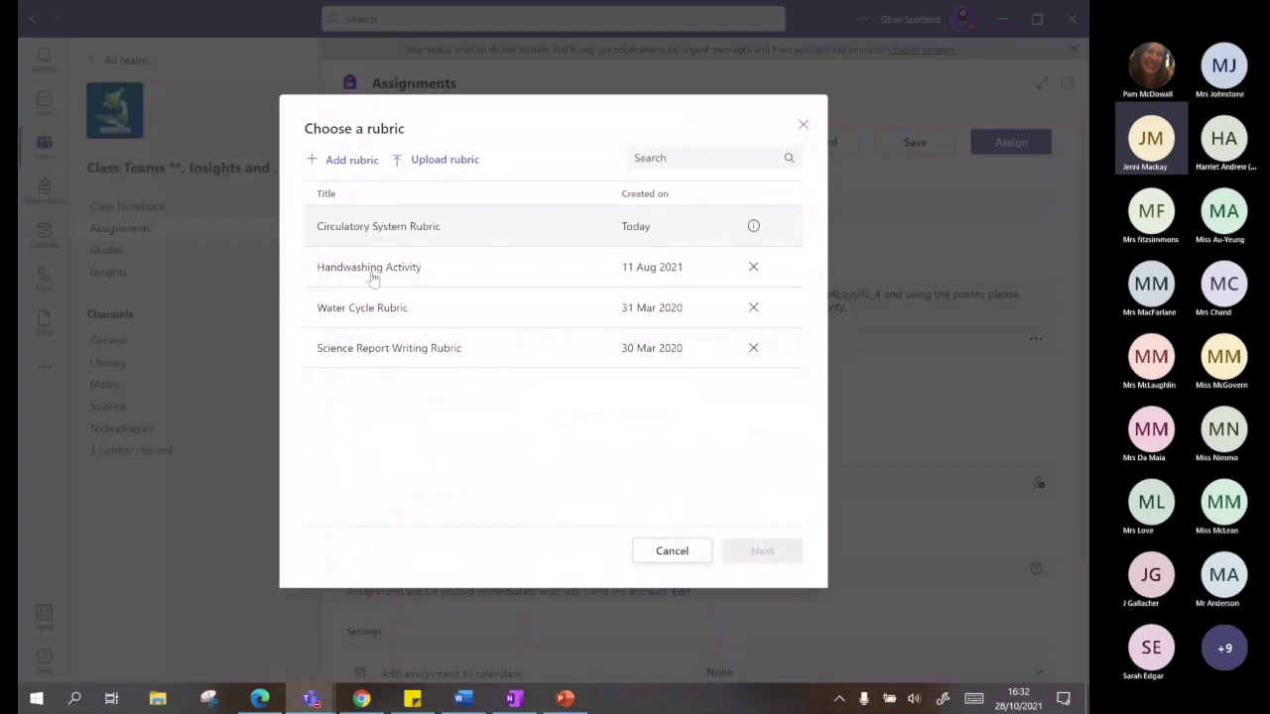
{"action": "left_click", "coordinate": [339, 164]}
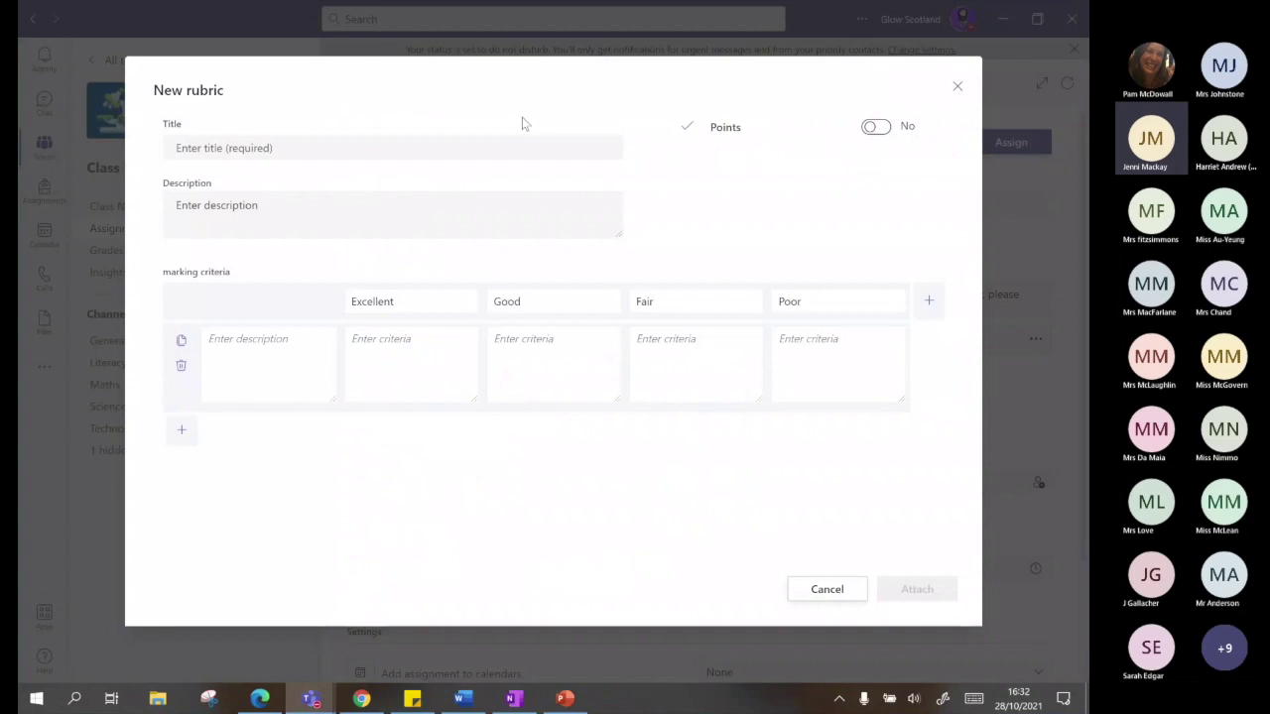
{"action": "left_click", "coordinate": [808, 595]}
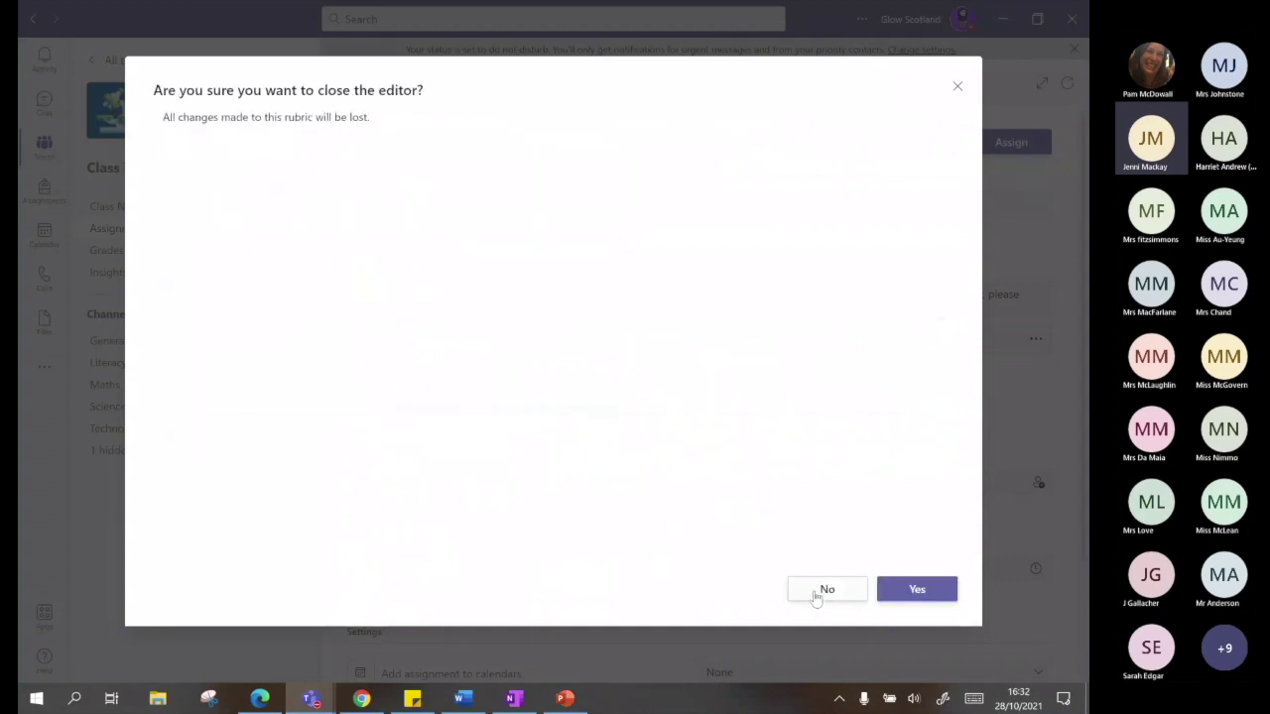
{"action": "left_click", "coordinate": [917, 589]}
Try out a new rubric with the Excellent column removed, an extra category column added and points enabled, and discard it
{"action": "left_click", "coordinate": [377, 444]}
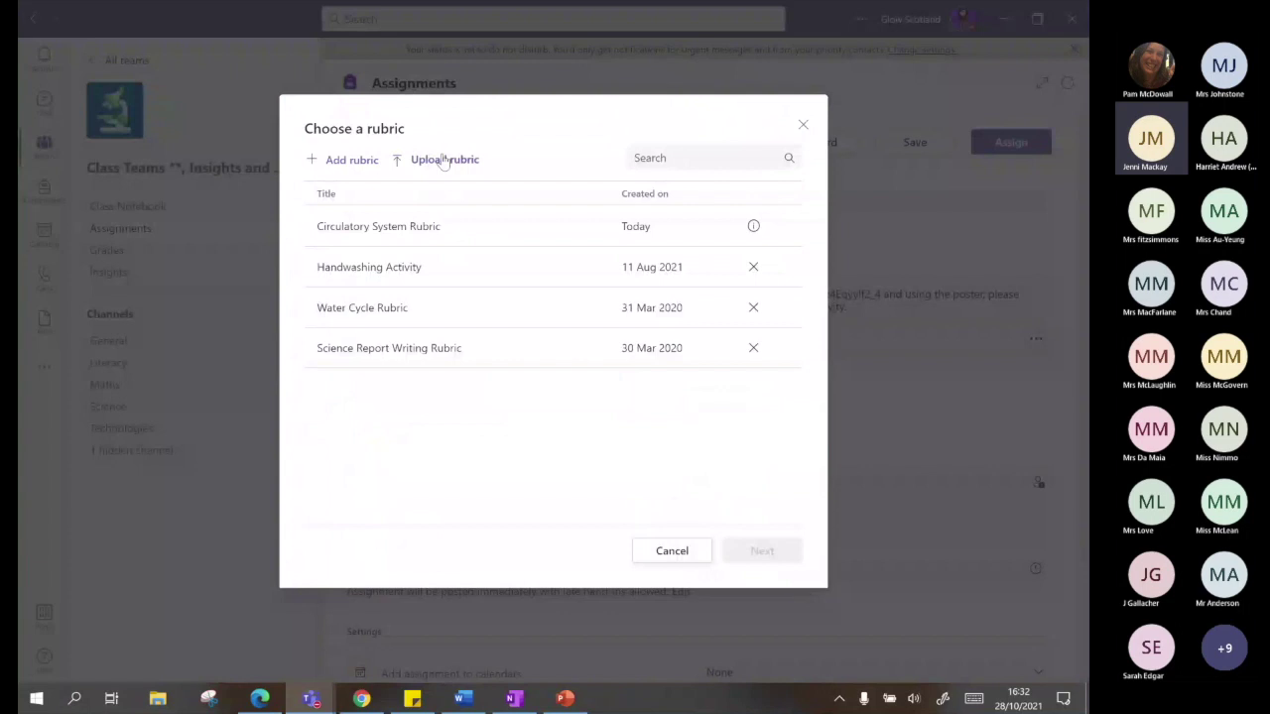
{"action": "left_click", "coordinate": [364, 166]}
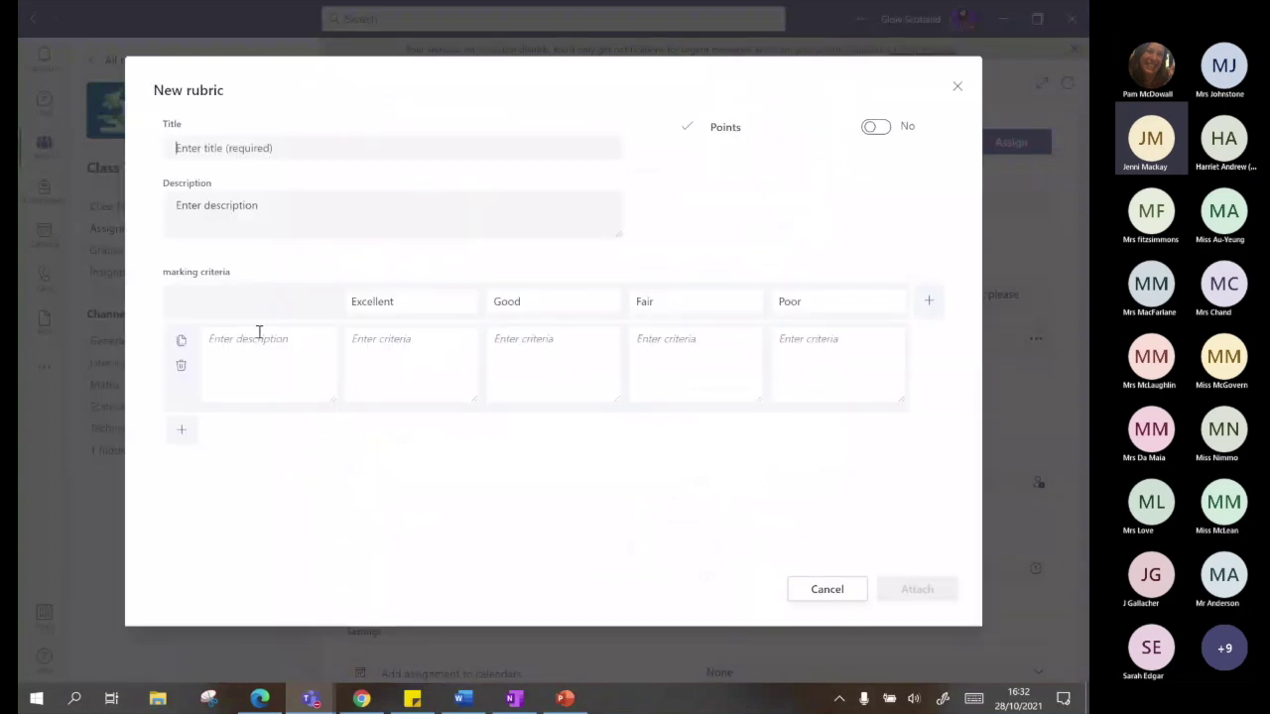
{"action": "left_click", "coordinate": [239, 346]}
{"action": "left_click", "coordinate": [445, 271]}
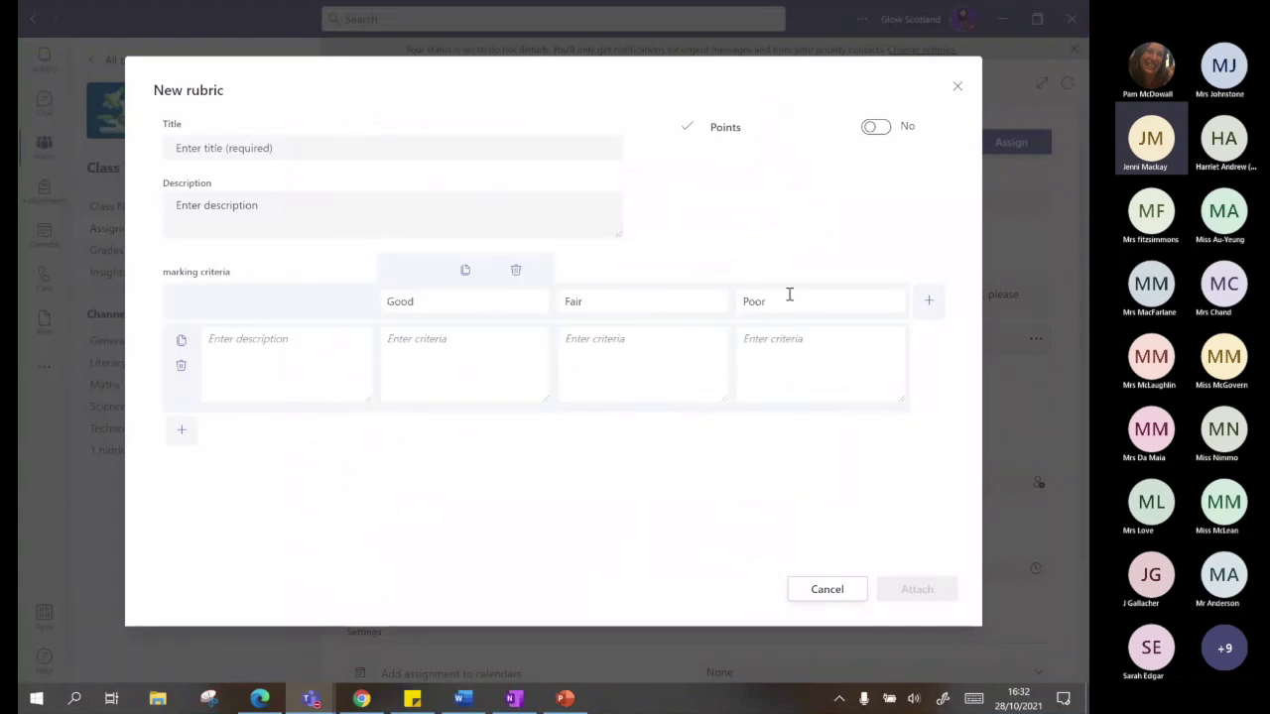
{"action": "left_click", "coordinate": [928, 299]}
{"action": "left_click", "coordinate": [872, 129]}
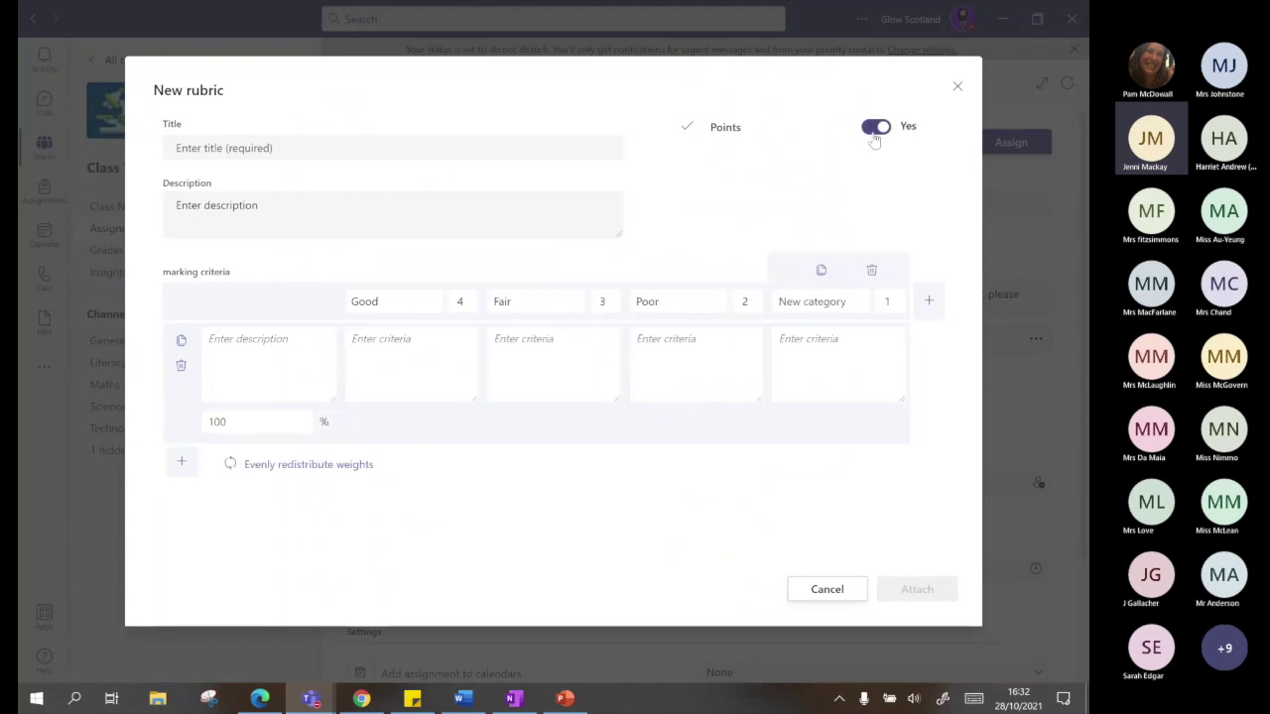
{"action": "left_click", "coordinate": [958, 87]}
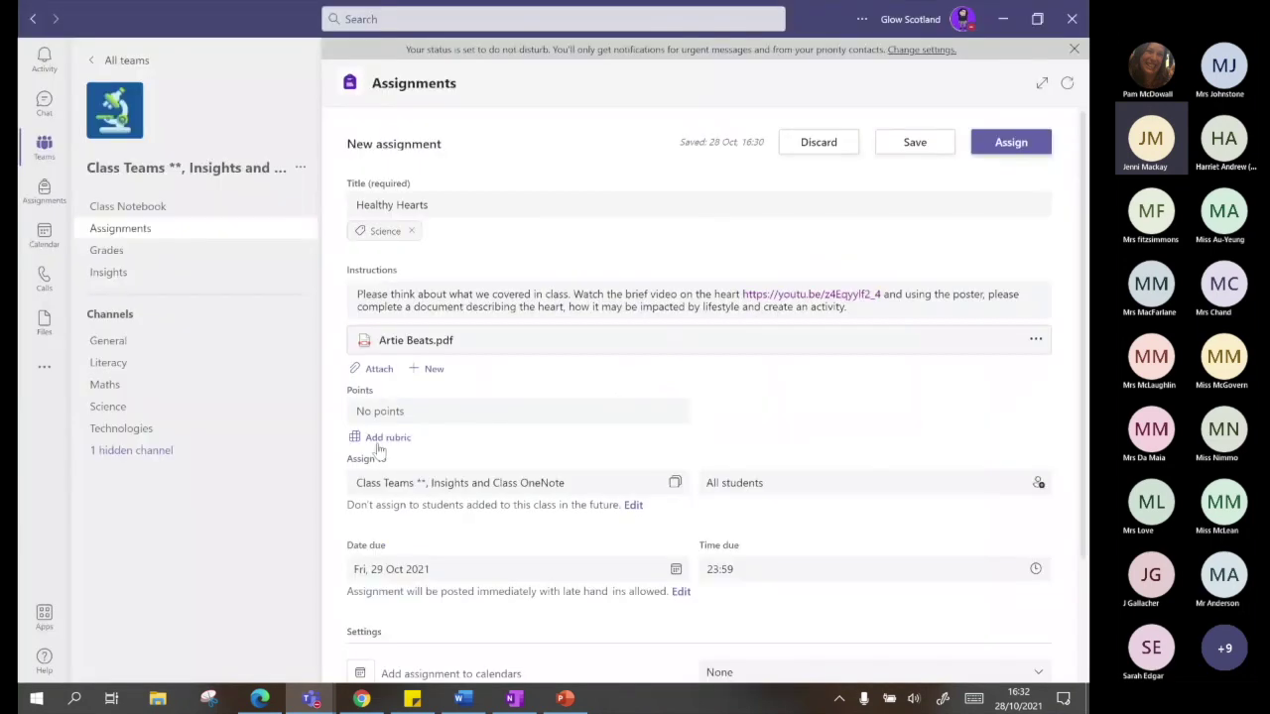
Review the description and marking criteria of the existing Circulatory System Rubric and attach it to the assignment
{"action": "left_click", "coordinate": [380, 438]}
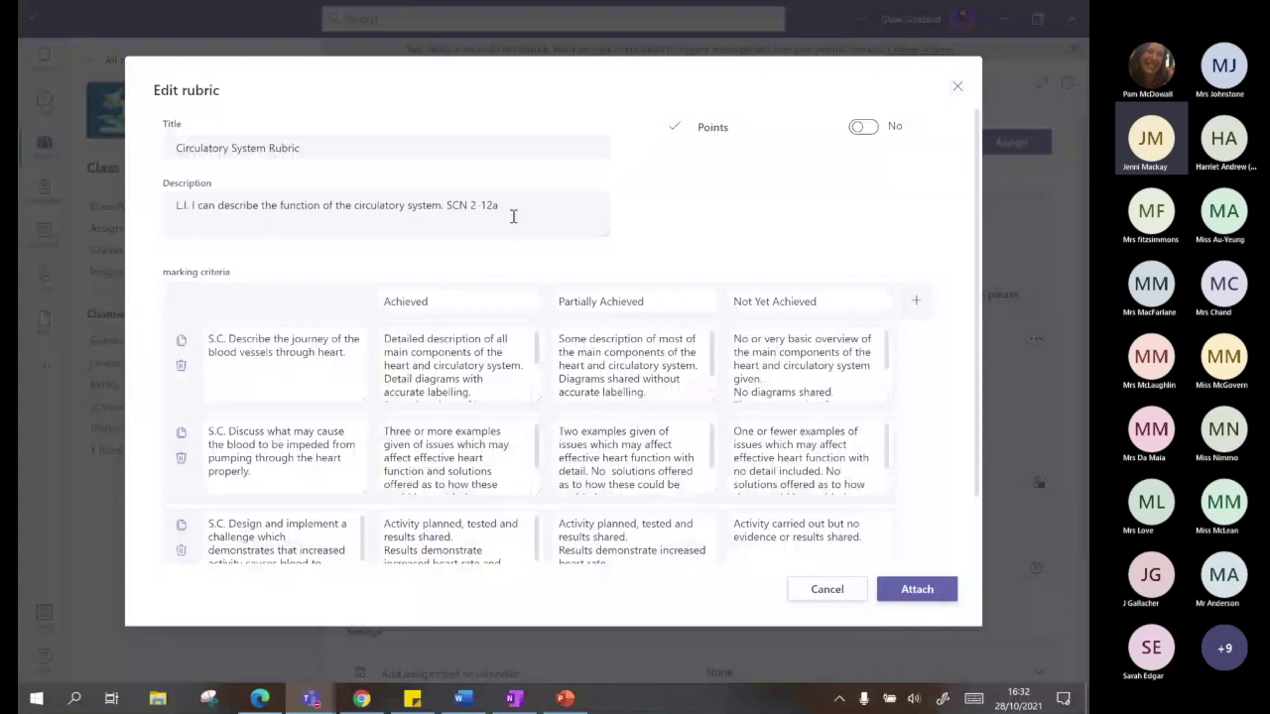
{"action": "scroll", "coordinate": [261, 299], "scroll_direction": "down", "scroll_amount": 2}
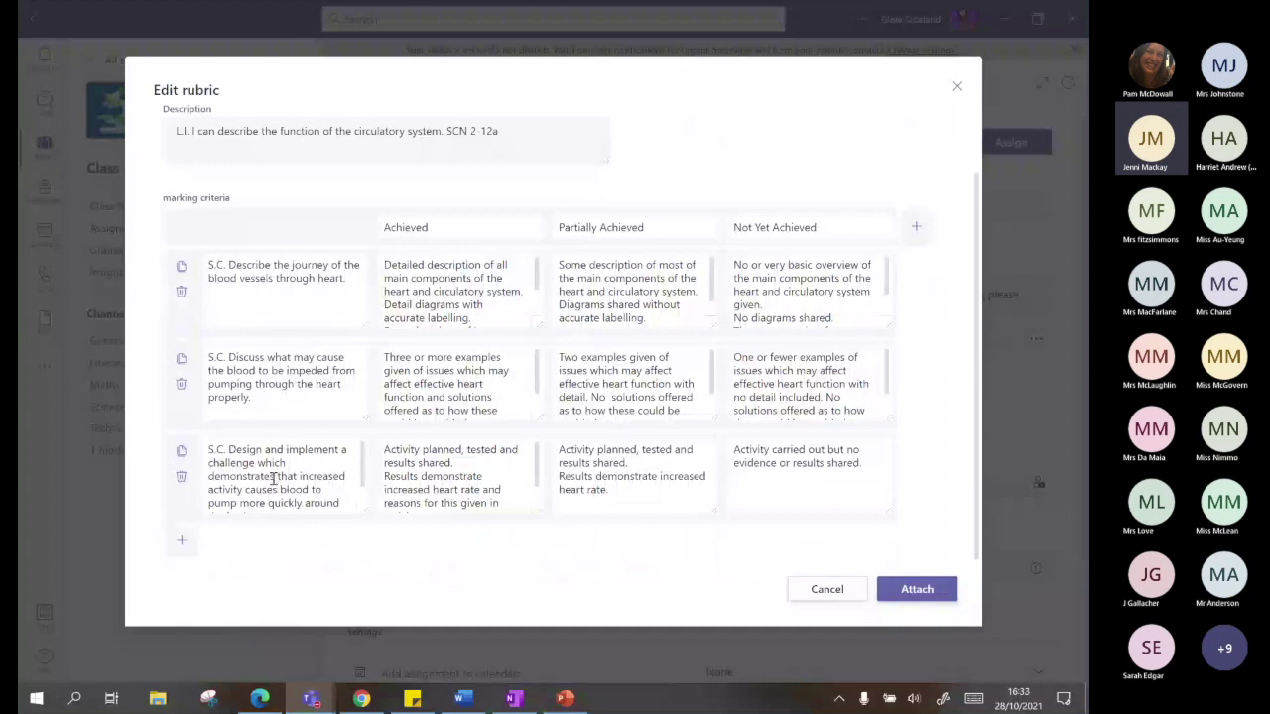
{"action": "scroll", "coordinate": [303, 466], "scroll_direction": "down", "scroll_amount": 1}
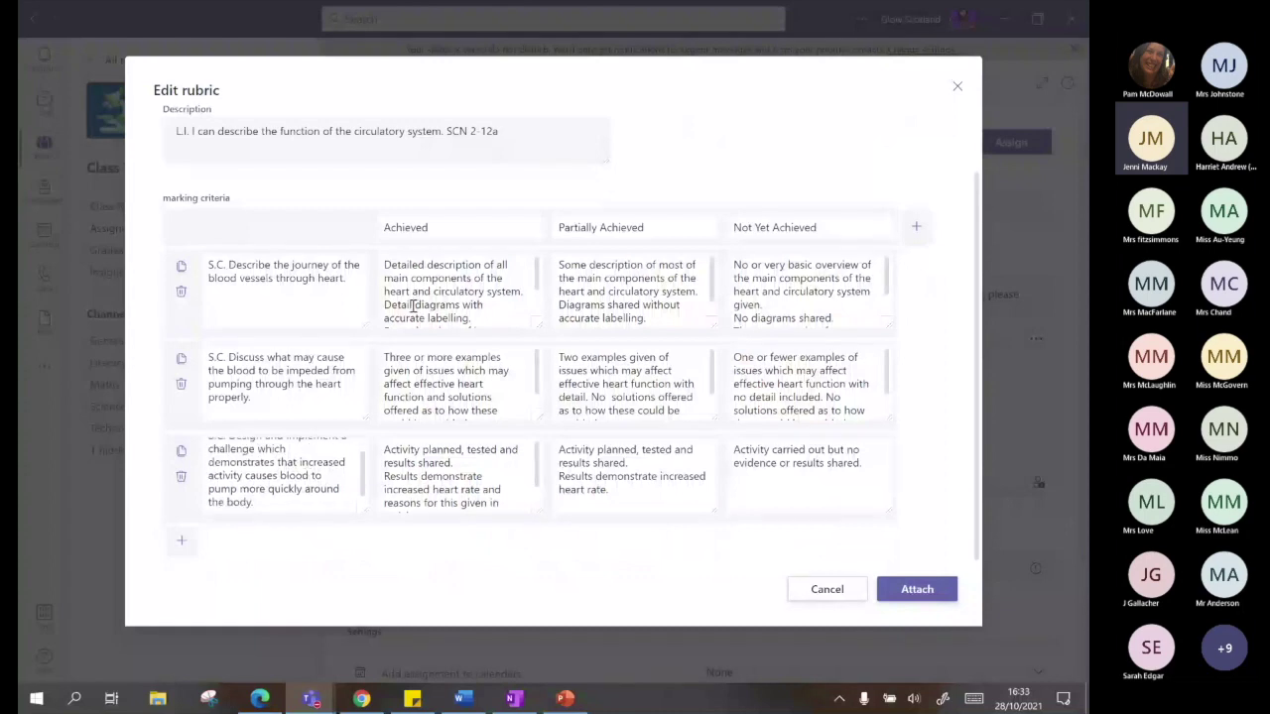
{"action": "scroll", "coordinate": [414, 309], "scroll_direction": "up", "scroll_amount": 1}
{"action": "scroll", "coordinate": [457, 367], "scroll_direction": "down", "scroll_amount": 1}
{"action": "scroll", "coordinate": [467, 337], "scroll_direction": "up", "scroll_amount": 2}
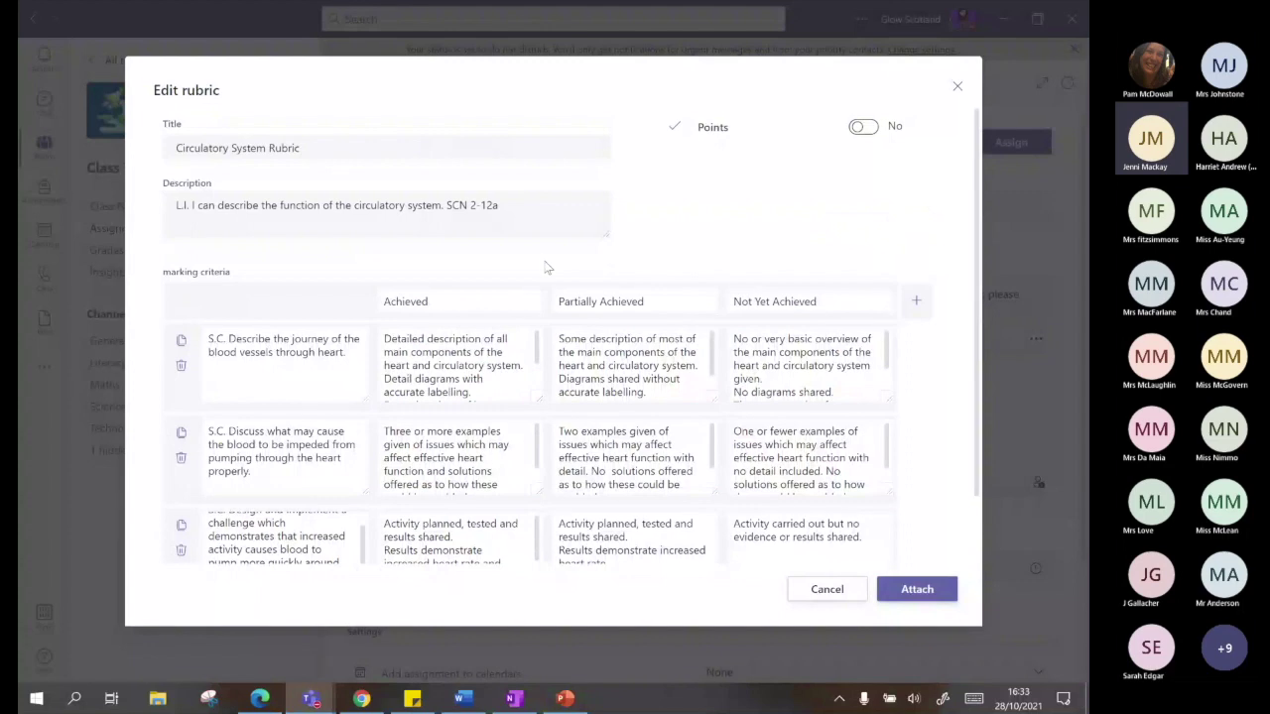
{"action": "scroll", "coordinate": [544, 265], "scroll_direction": "down", "scroll_amount": 1}
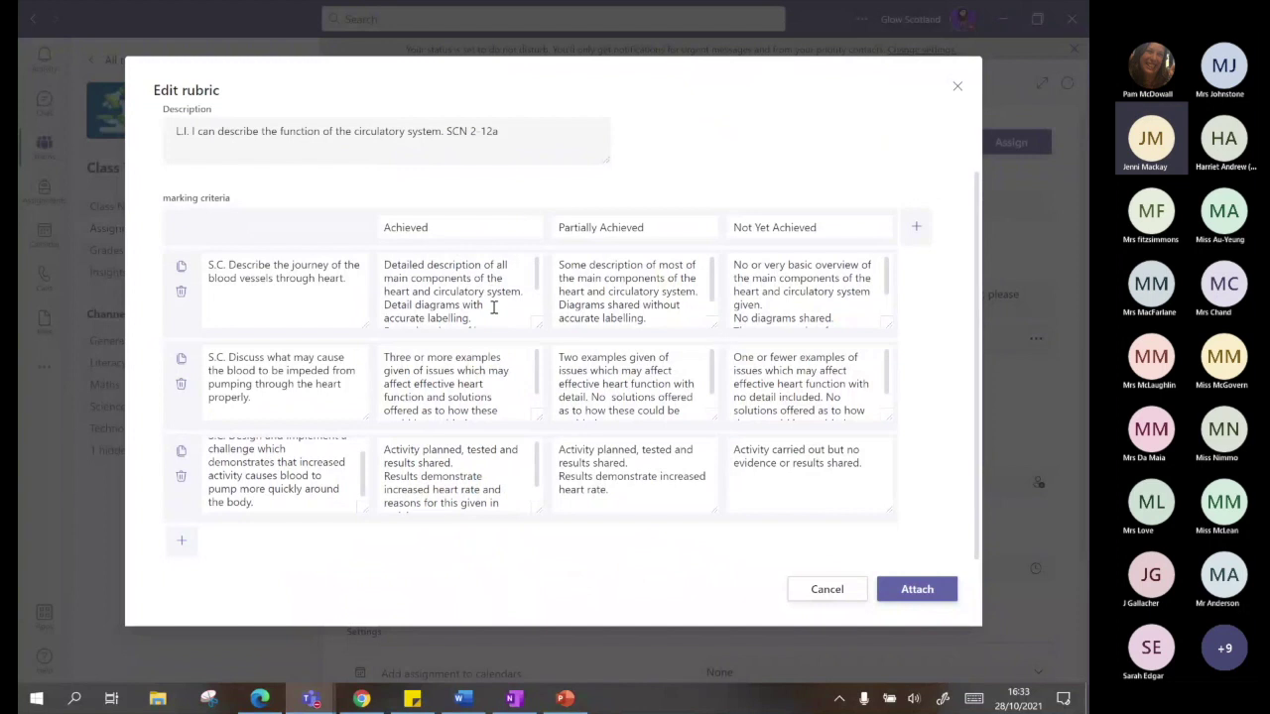
{"action": "scroll", "coordinate": [493, 307], "scroll_direction": "down", "scroll_amount": 1}
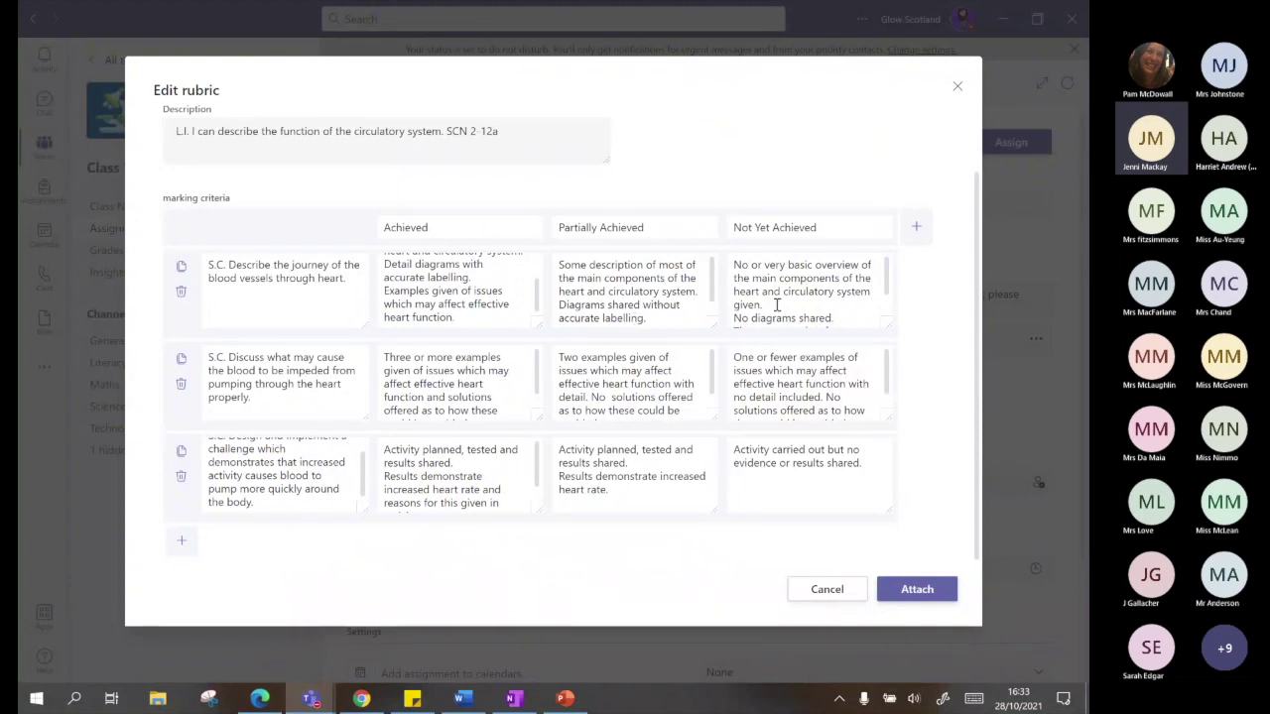
{"action": "scroll", "coordinate": [777, 306], "scroll_direction": "up", "scroll_amount": 2}
{"action": "scroll", "coordinate": [777, 305], "scroll_direction": "down", "scroll_amount": 2}
{"action": "scroll", "coordinate": [868, 360], "scroll_direction": "down", "scroll_amount": 1}
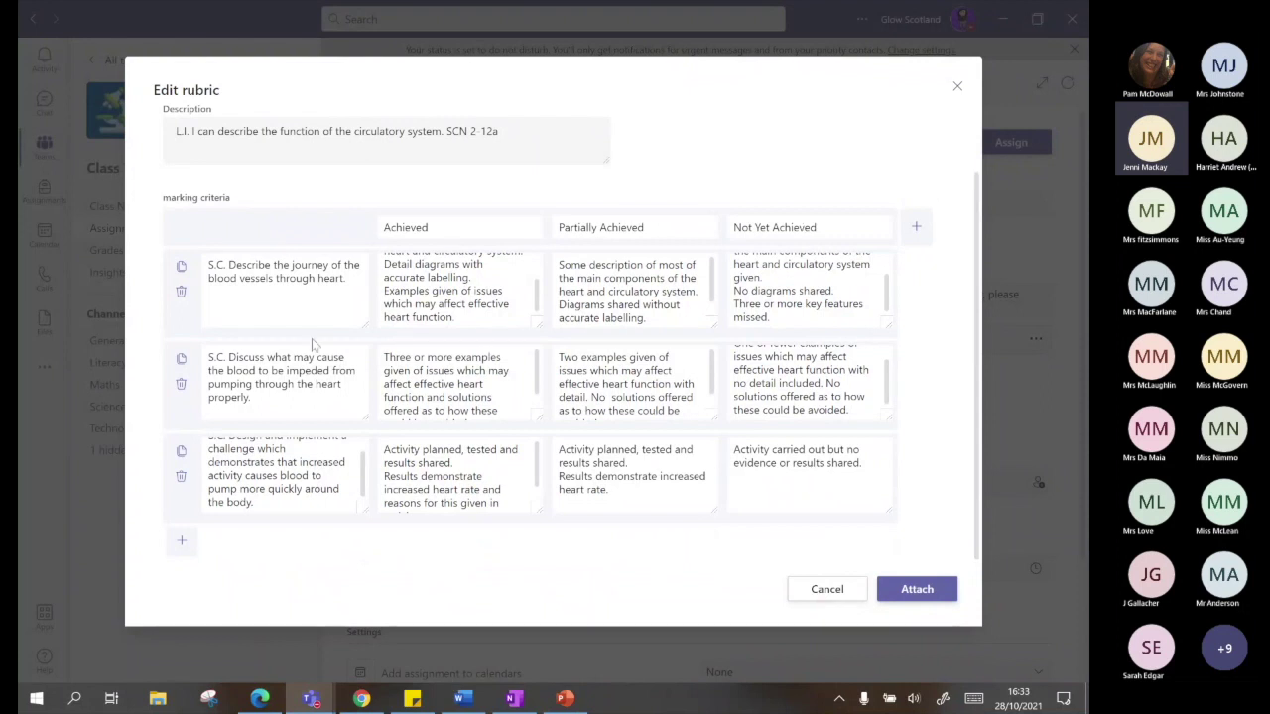
{"action": "scroll", "coordinate": [311, 343], "scroll_direction": "up", "scroll_amount": 2}
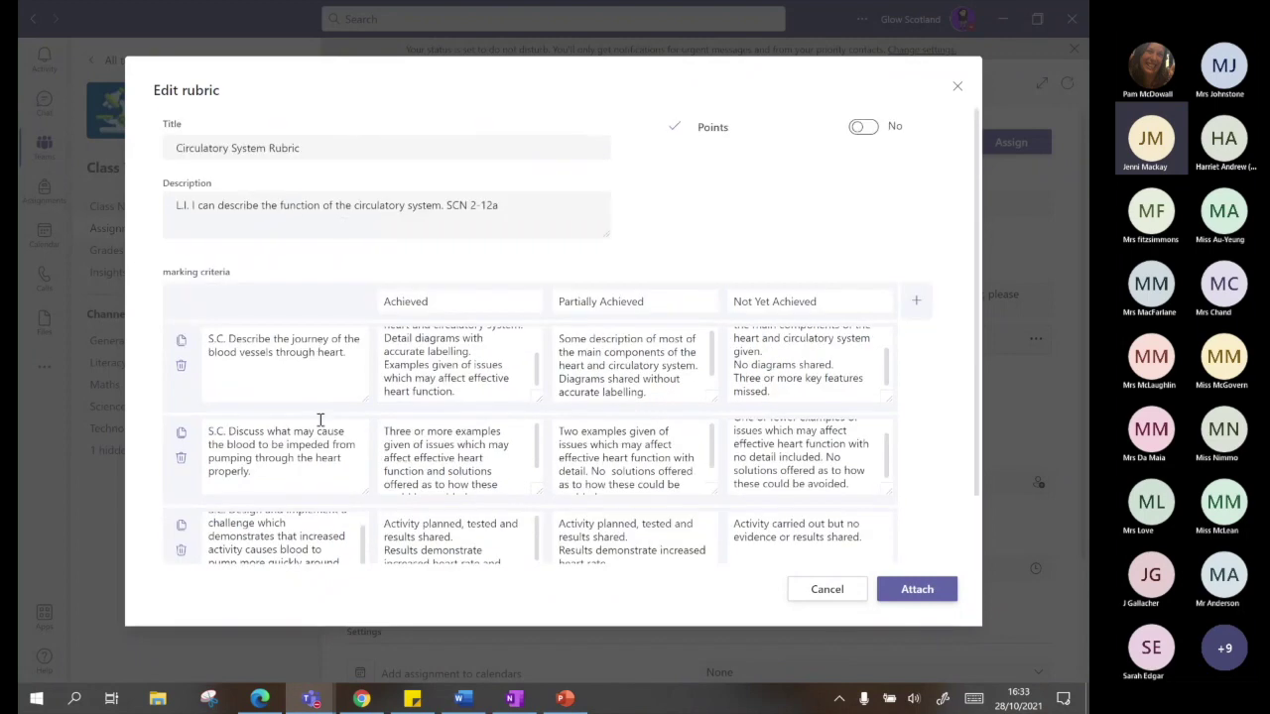
{"action": "scroll", "coordinate": [298, 407], "scroll_direction": "down", "scroll_amount": 2}
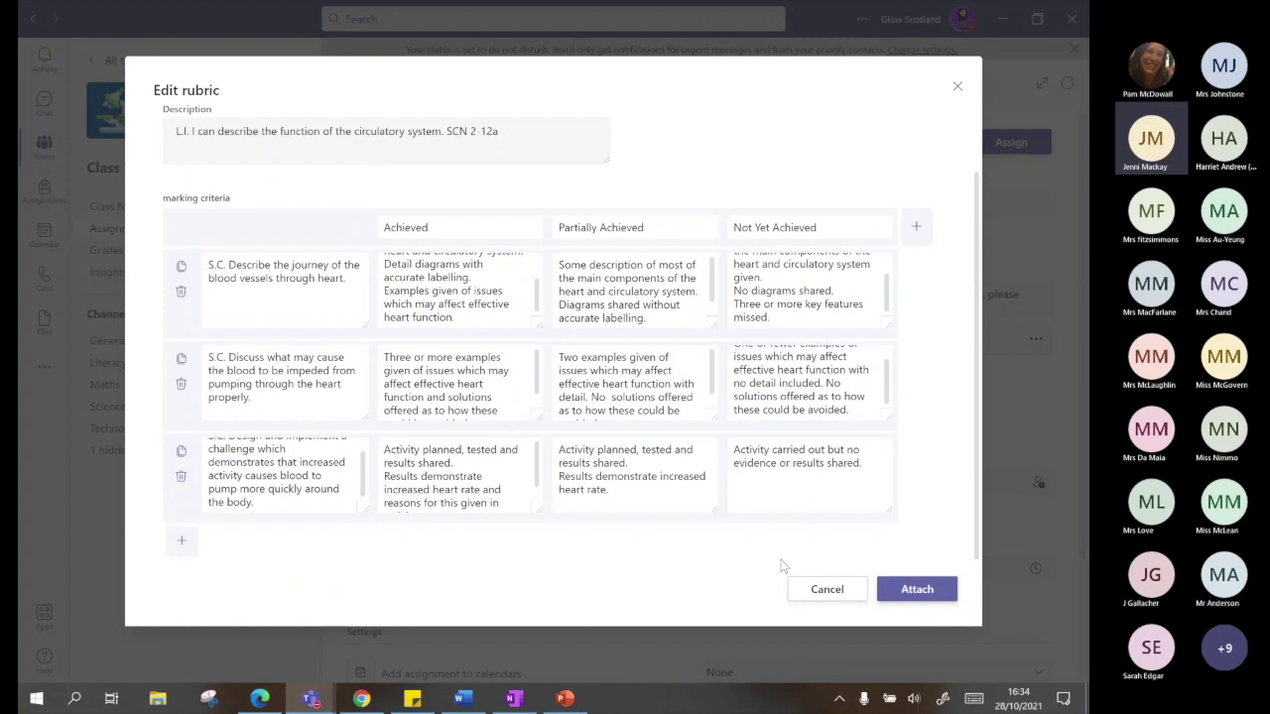
{"action": "left_click", "coordinate": [921, 593]}
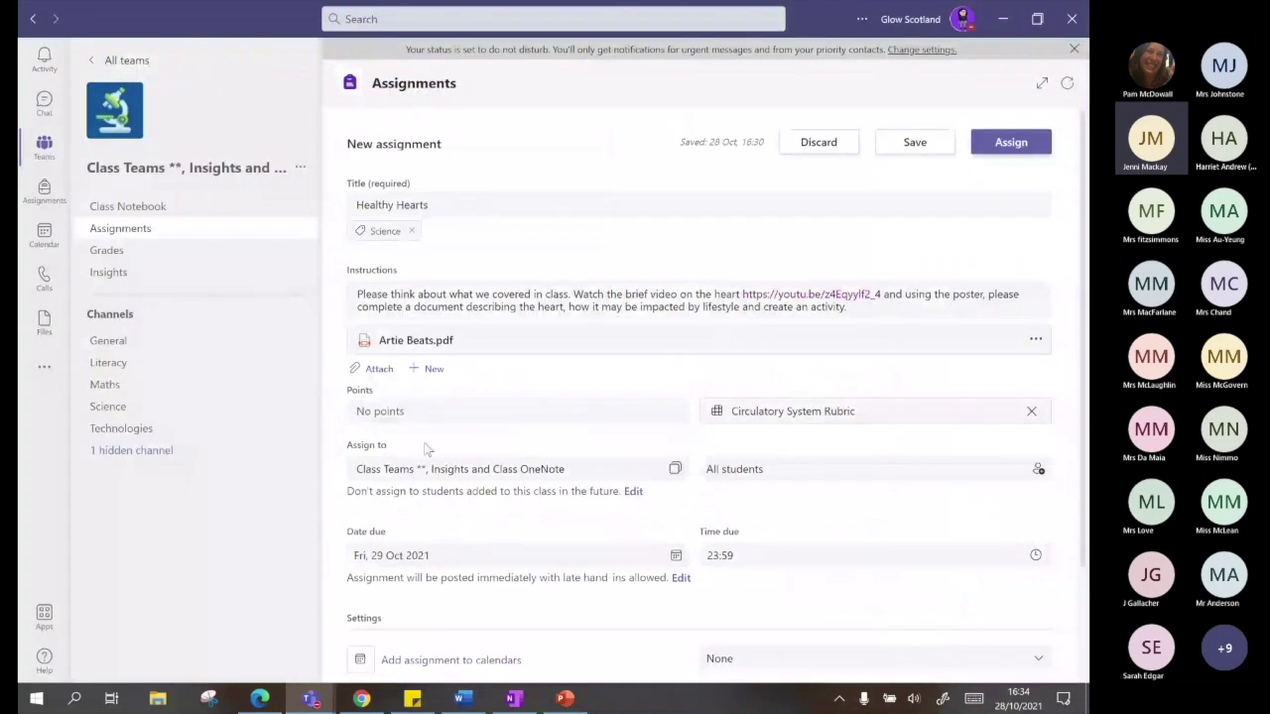
Try out points on the attached Circulatory System Rubric, review its criterion weights, and update the rubric with points turned off
{"action": "scroll", "coordinate": [427, 450], "scroll_direction": "down", "scroll_amount": 2}
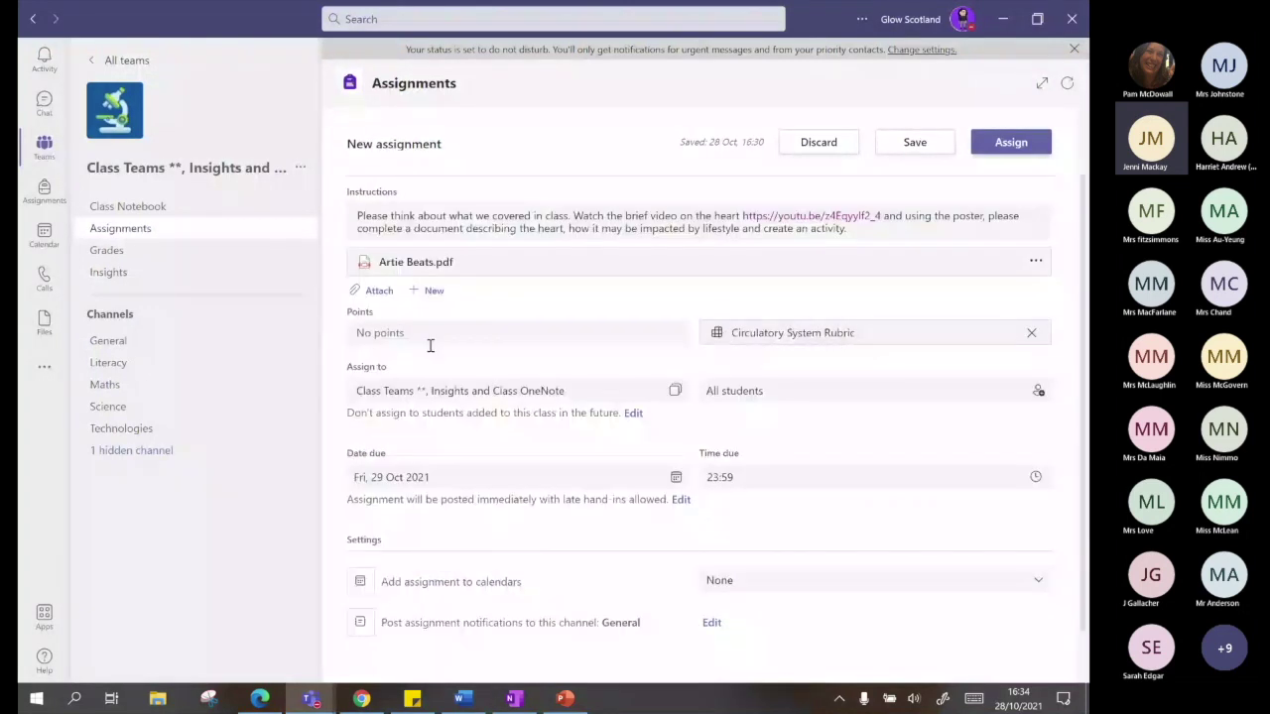
{"action": "left_click", "coordinate": [762, 336]}
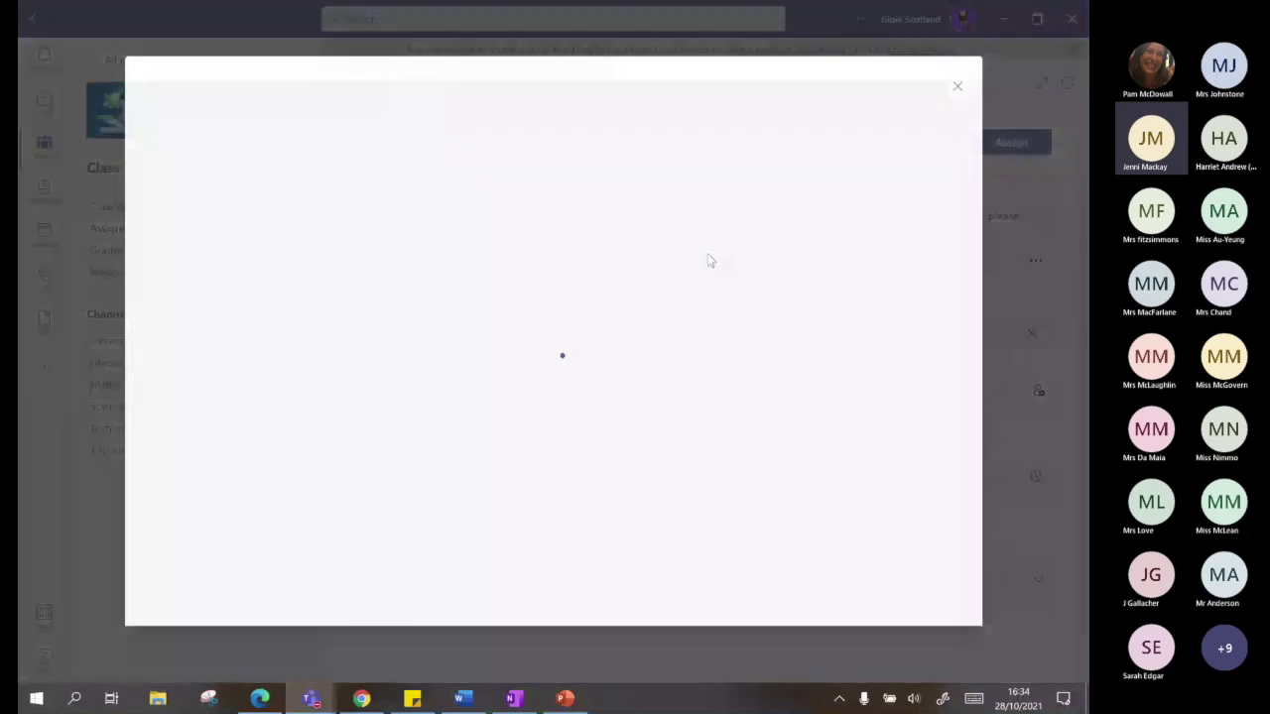
{"action": "left_click", "coordinate": [826, 591]}
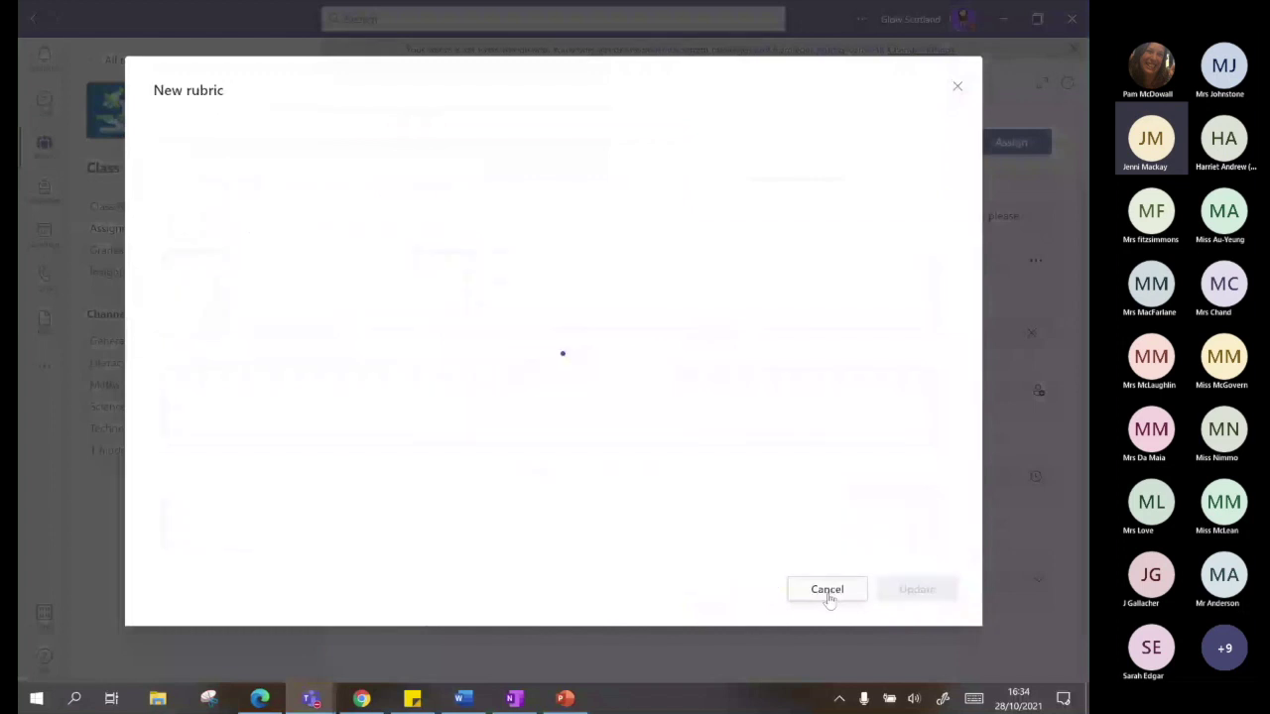
{"action": "left_click", "coordinate": [864, 127]}
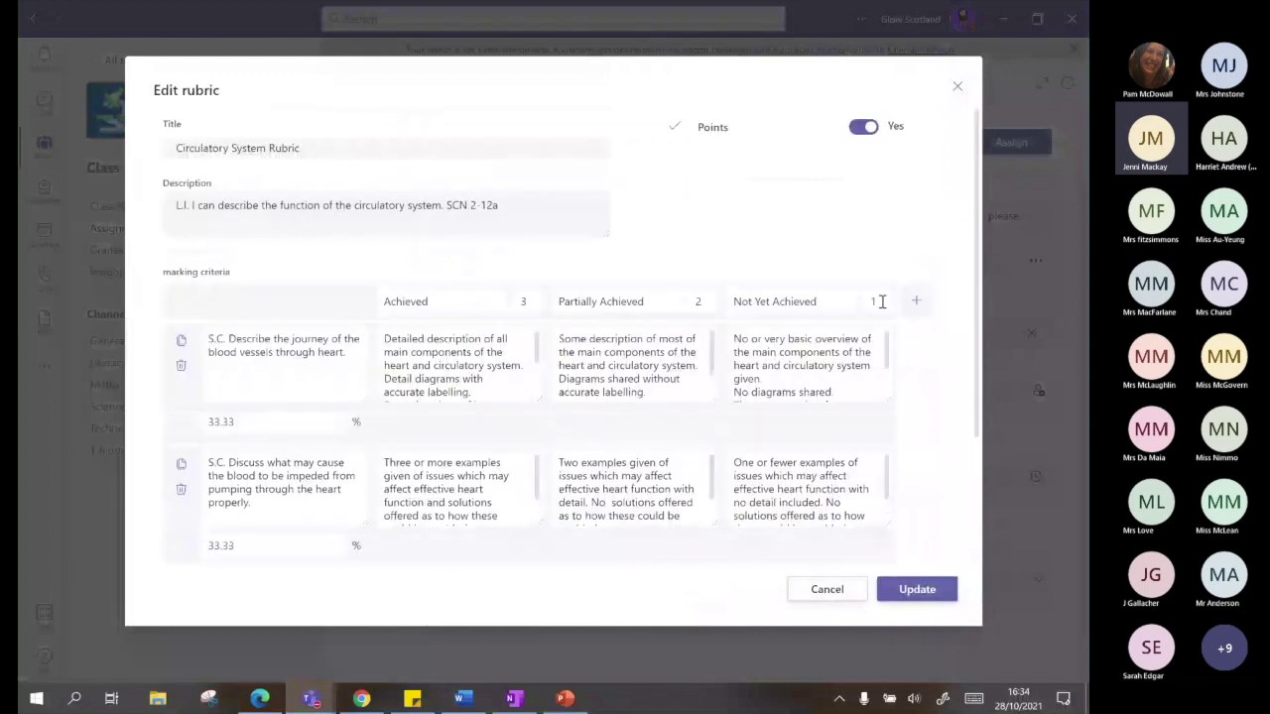
{"action": "left_click", "coordinate": [711, 302]}
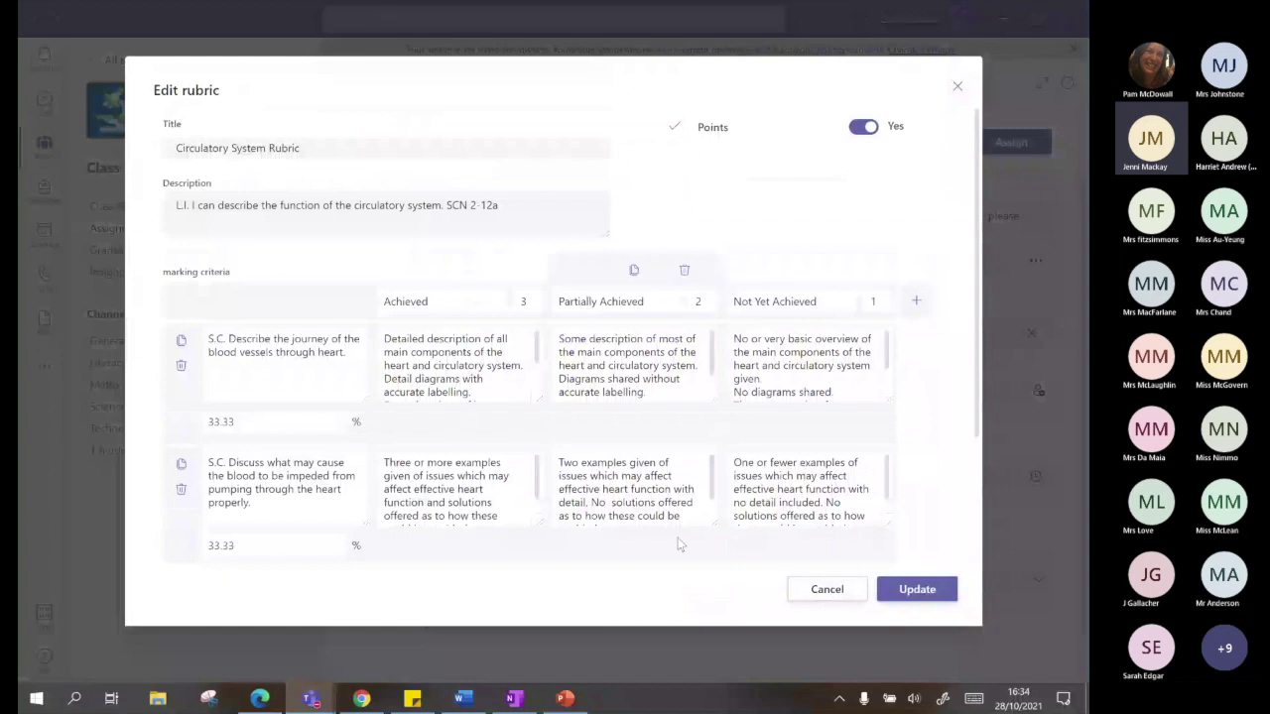
{"action": "scroll", "coordinate": [330, 504], "scroll_direction": "down", "scroll_amount": 1}
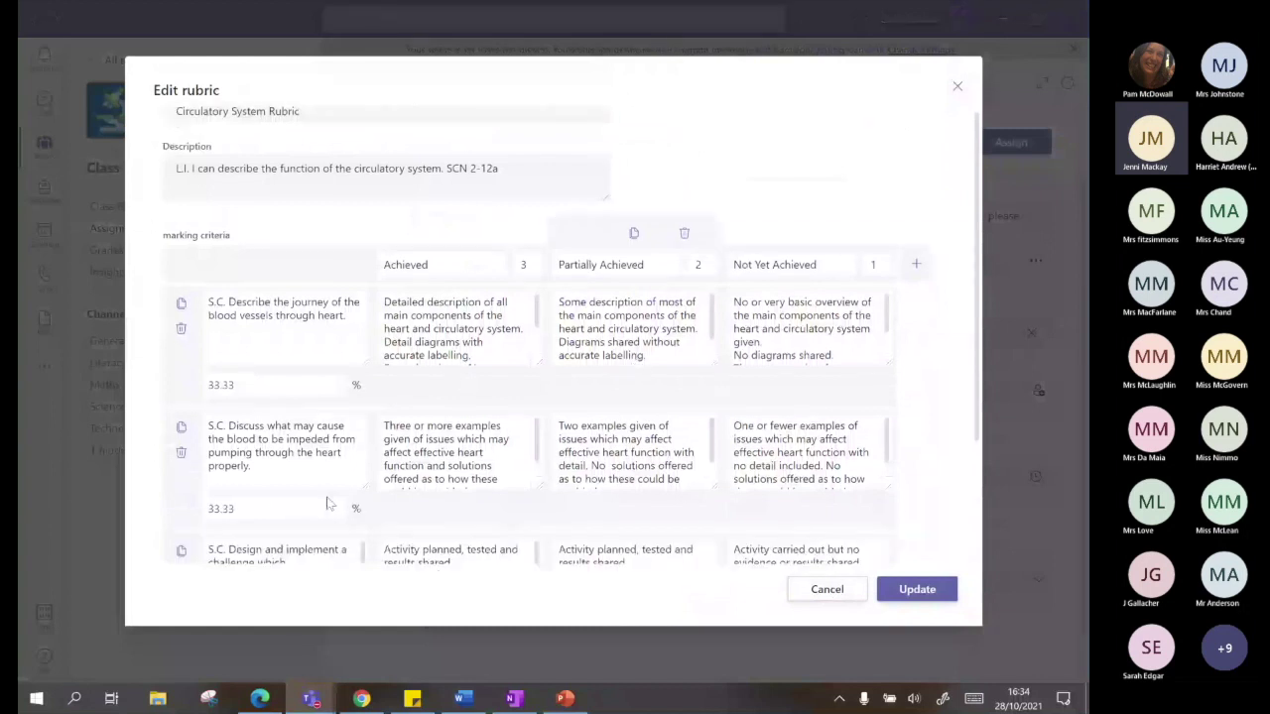
{"action": "scroll", "coordinate": [330, 504], "scroll_direction": "down", "scroll_amount": 3}
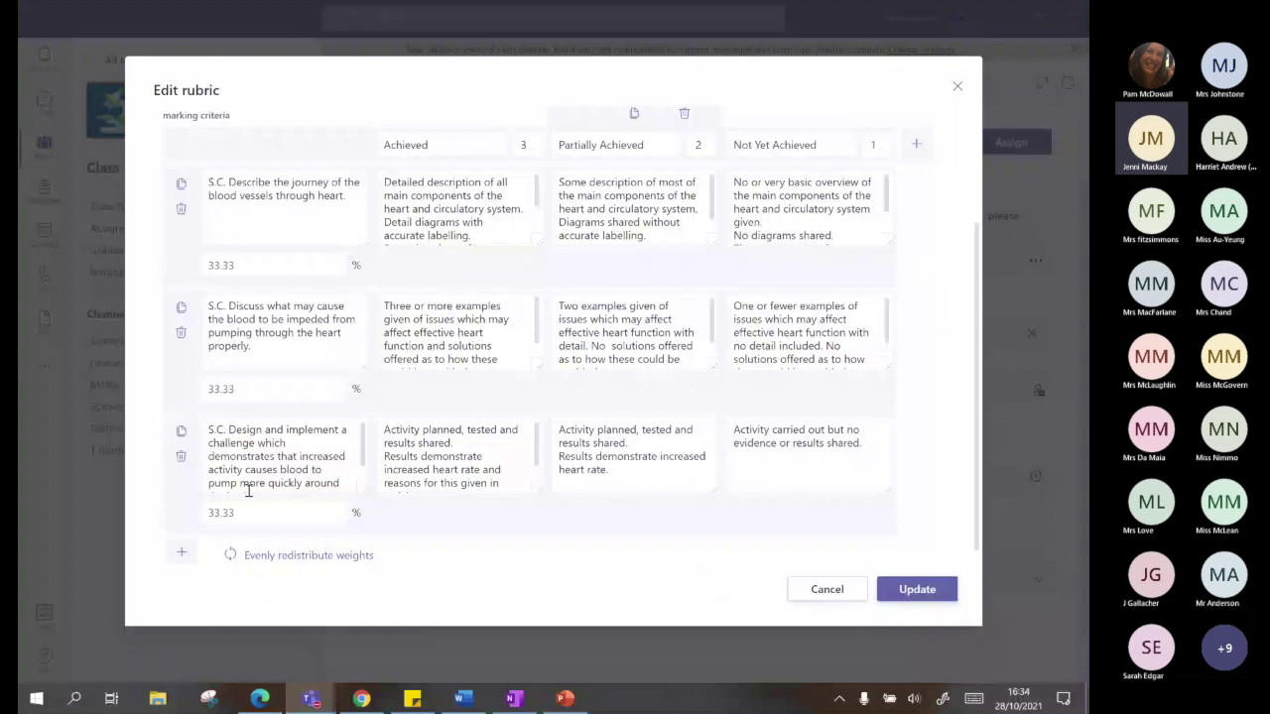
{"action": "scroll", "coordinate": [248, 489], "scroll_direction": "up", "scroll_amount": 4}
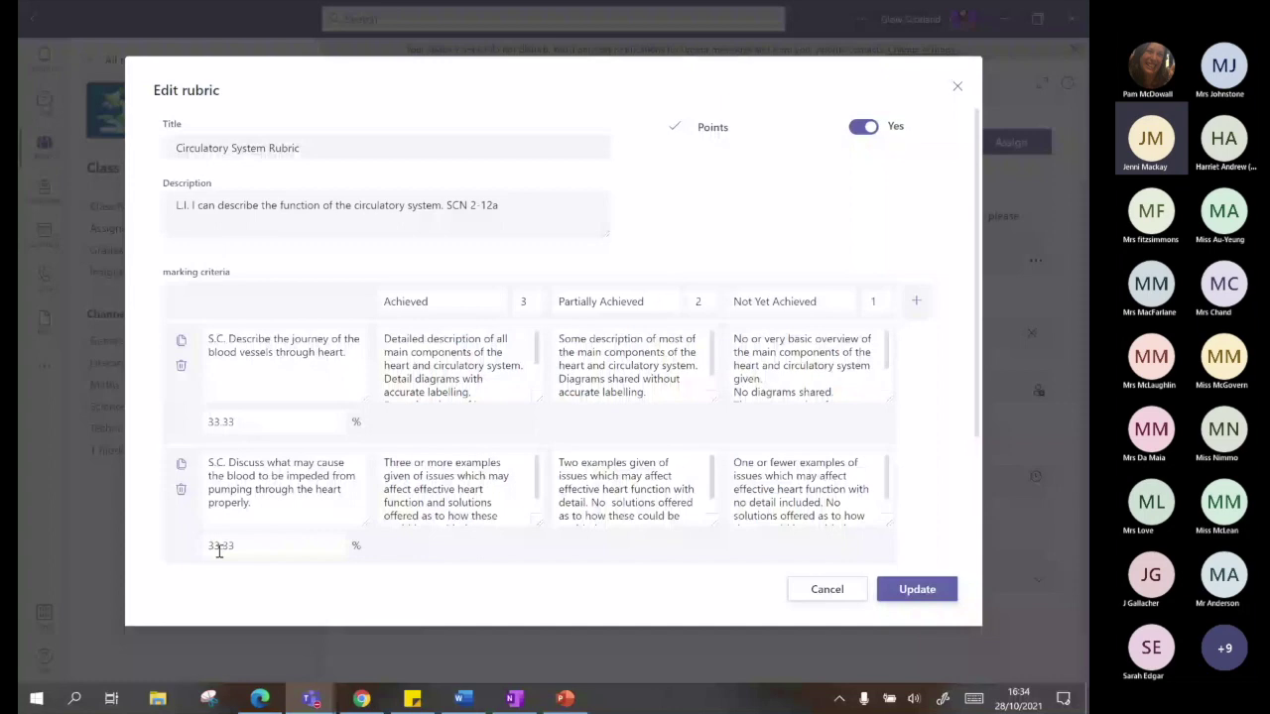
{"action": "scroll", "coordinate": [219, 552], "scroll_direction": "down", "scroll_amount": 4}
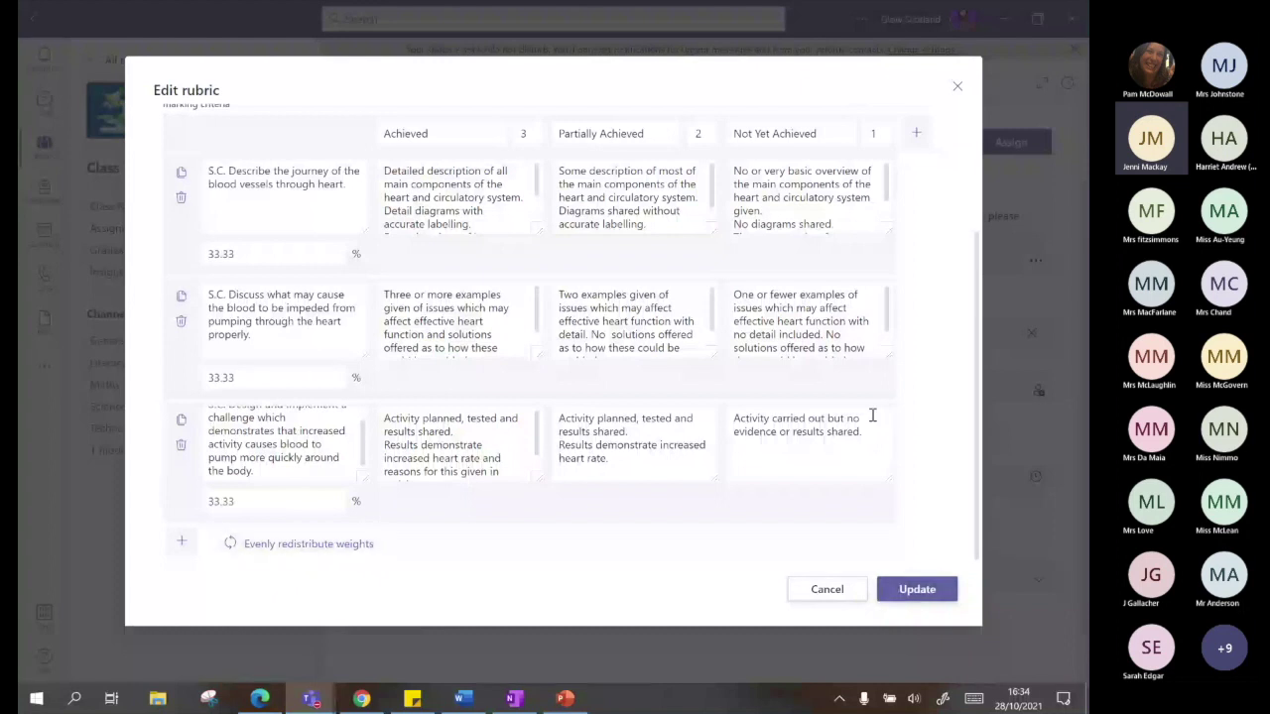
{"action": "scroll", "coordinate": [872, 416], "scroll_direction": "up", "scroll_amount": 4}
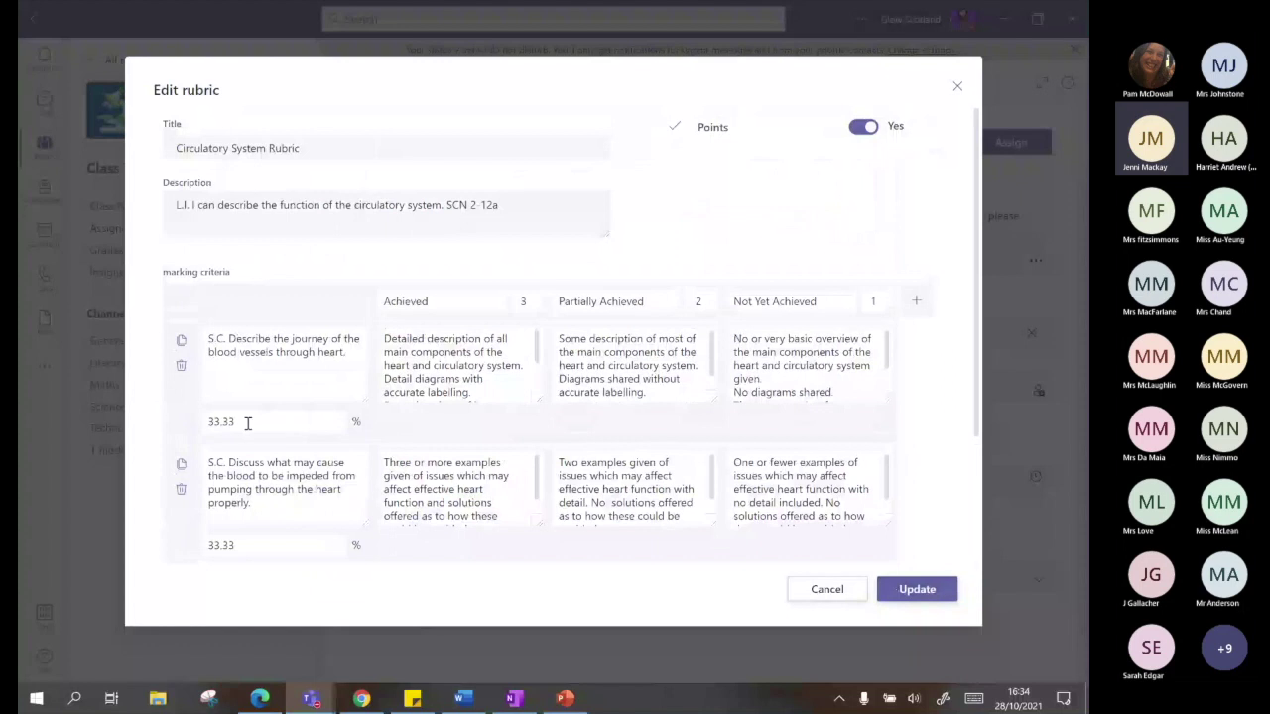
{"action": "left_click", "coordinate": [863, 127]}
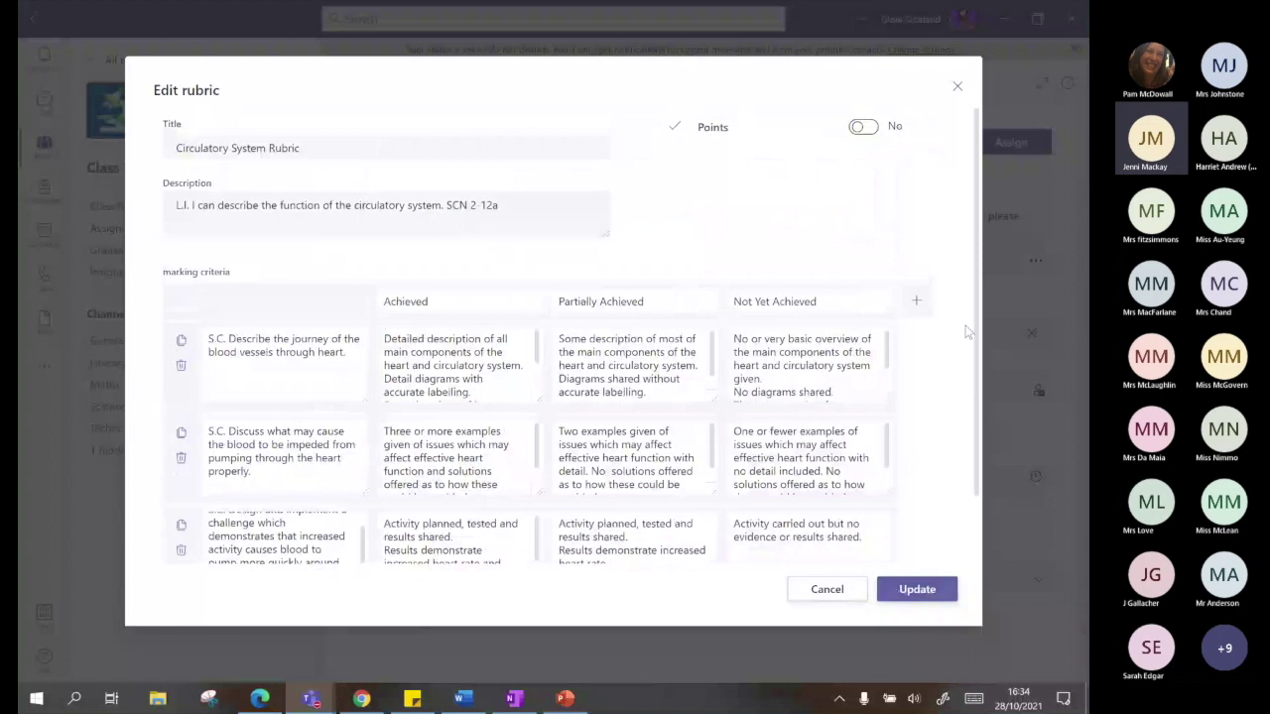
{"action": "left_click", "coordinate": [918, 589]}
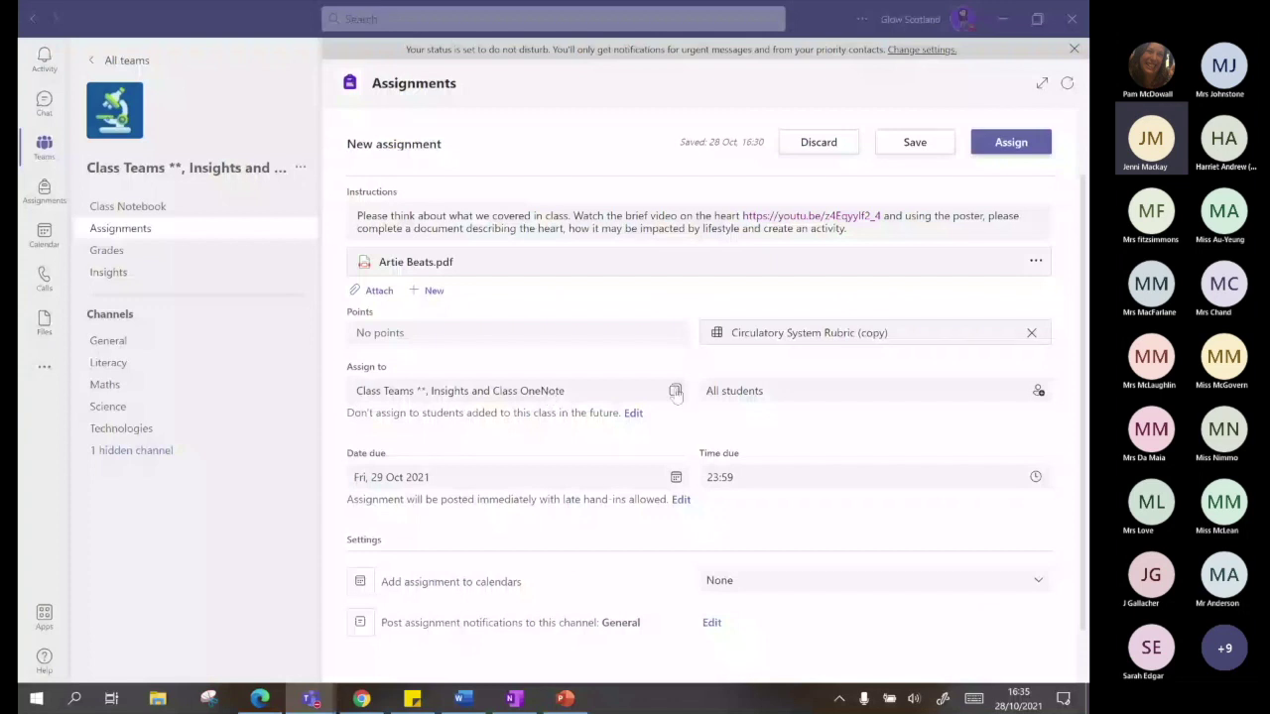
Examine the options for assigning the work to individual students and to groups of students, and cancel both
{"action": "left_click", "coordinate": [1038, 391]}
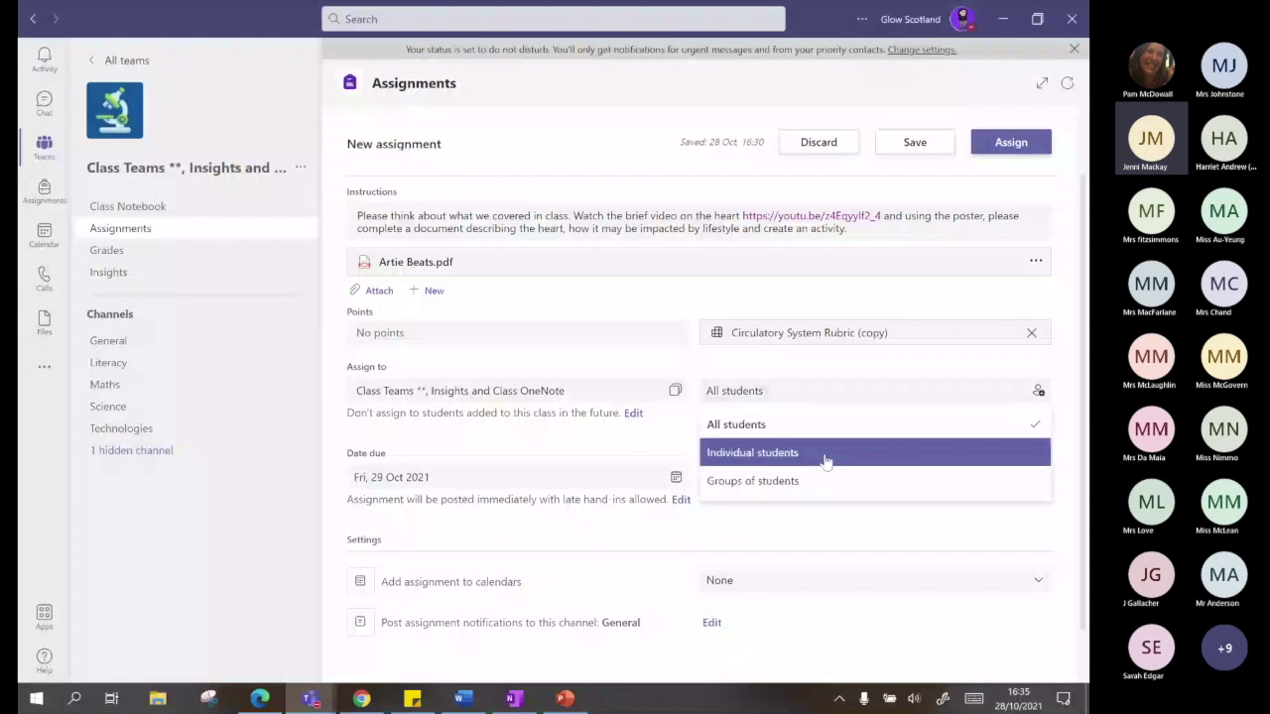
{"action": "left_click", "coordinate": [826, 458]}
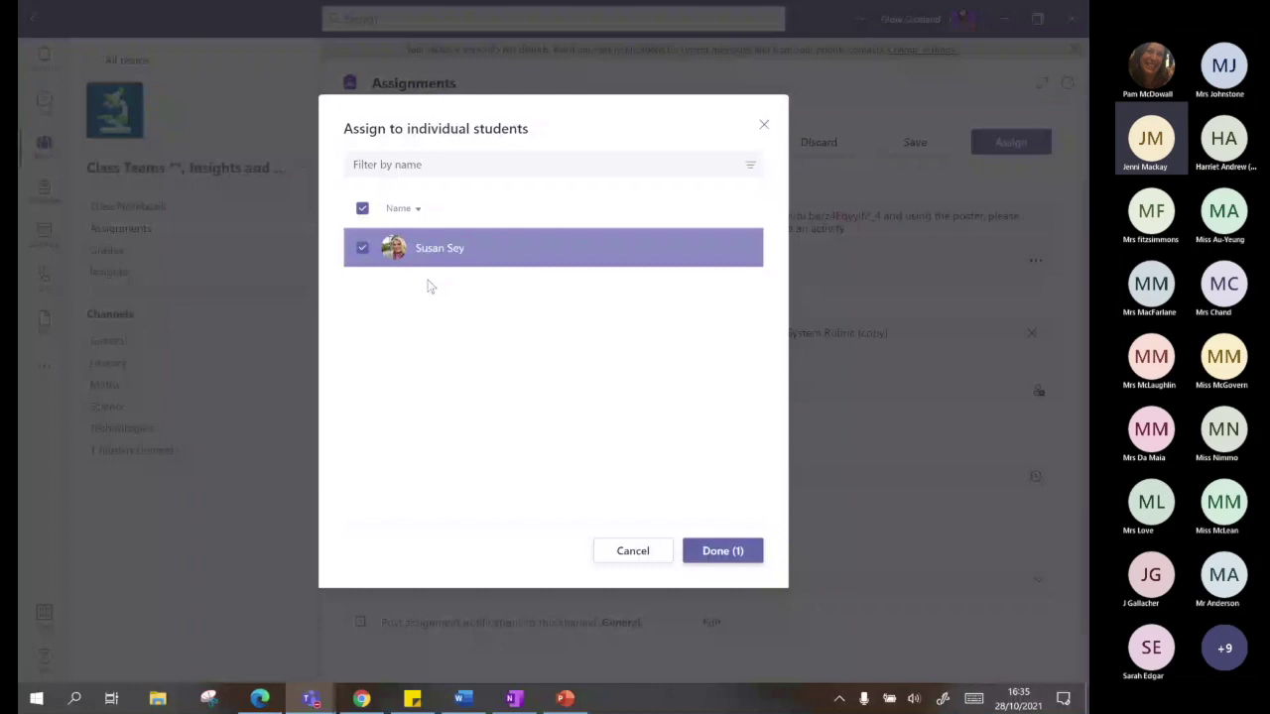
{"action": "left_click", "coordinate": [633, 551]}
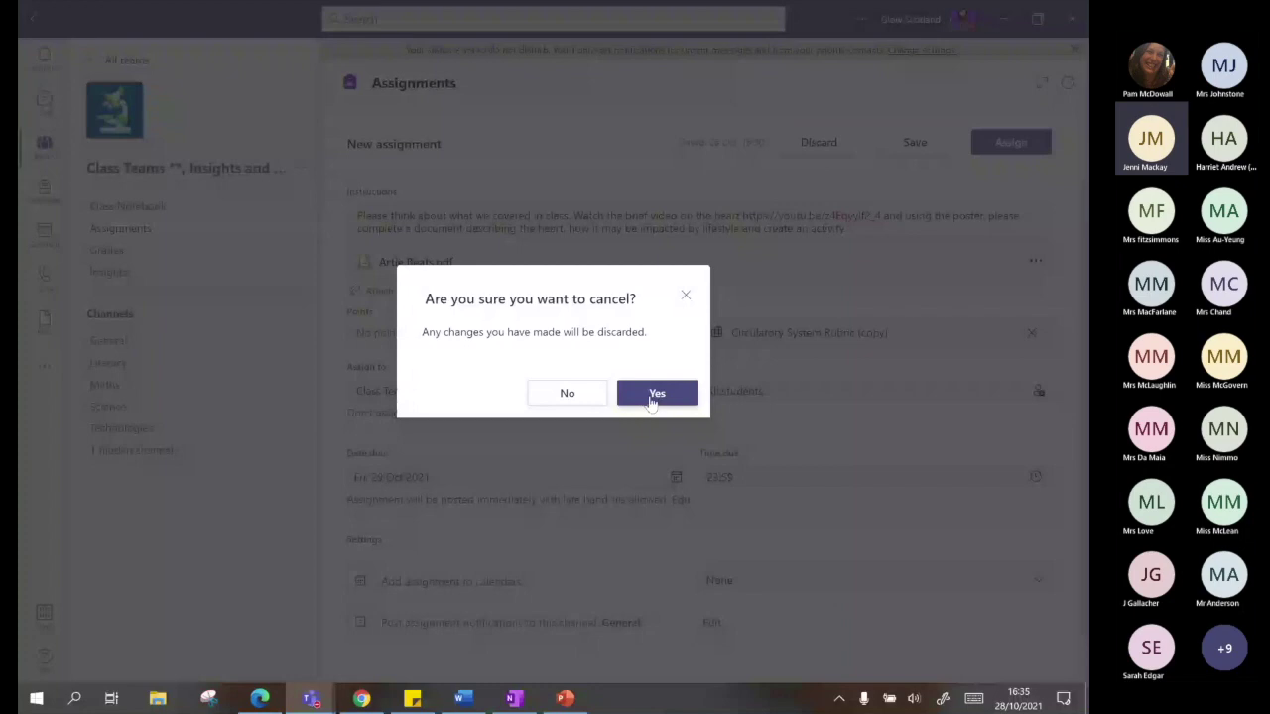
{"action": "left_click", "coordinate": [654, 395]}
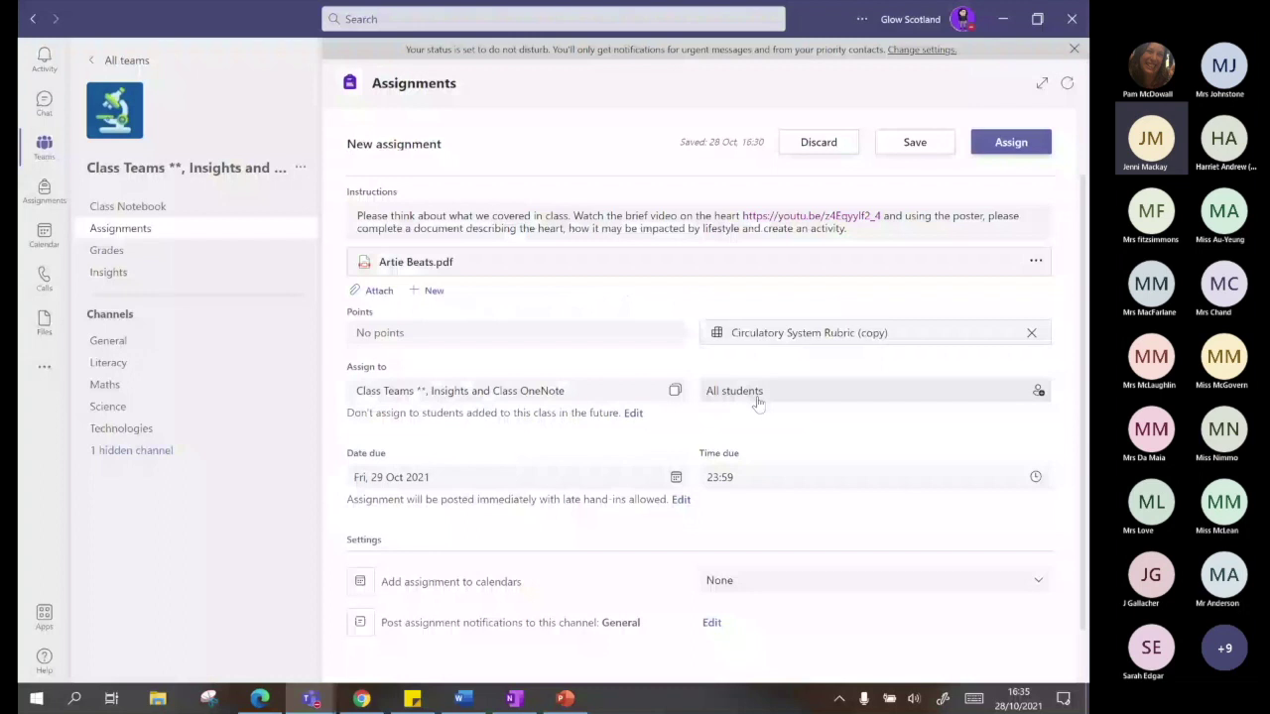
{"action": "left_click", "coordinate": [758, 396]}
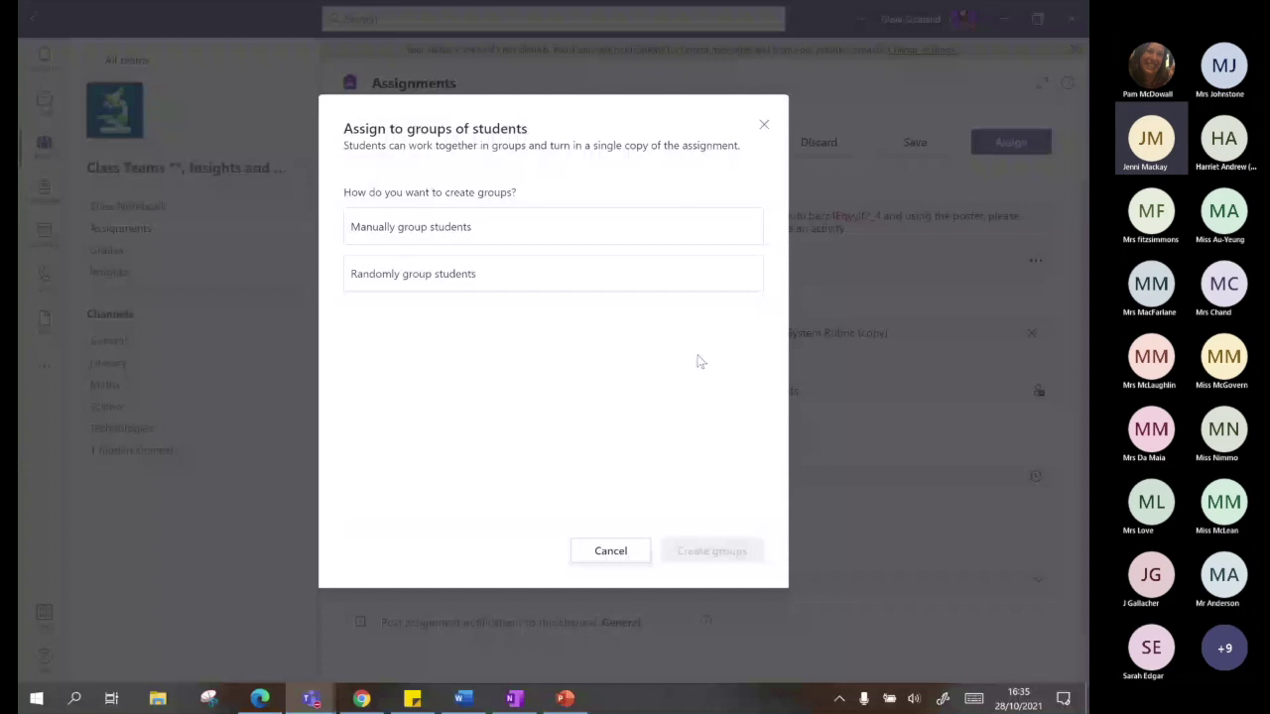
{"action": "key", "text": "Escape"}
Schedule the assignment to be posted on Thu, 28 Oct 2021 at 17:00
{"action": "scroll", "coordinate": [588, 457], "scroll_direction": "down", "scroll_amount": 1}
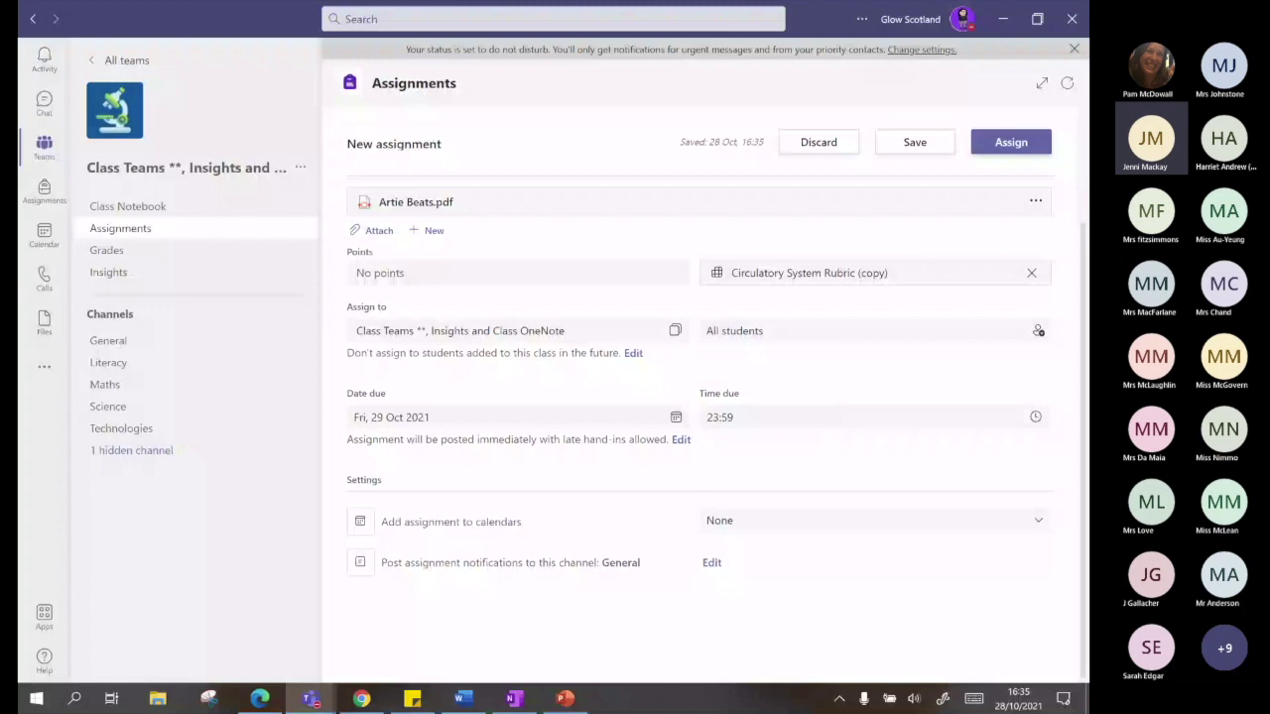
{"action": "left_click", "coordinate": [681, 440]}
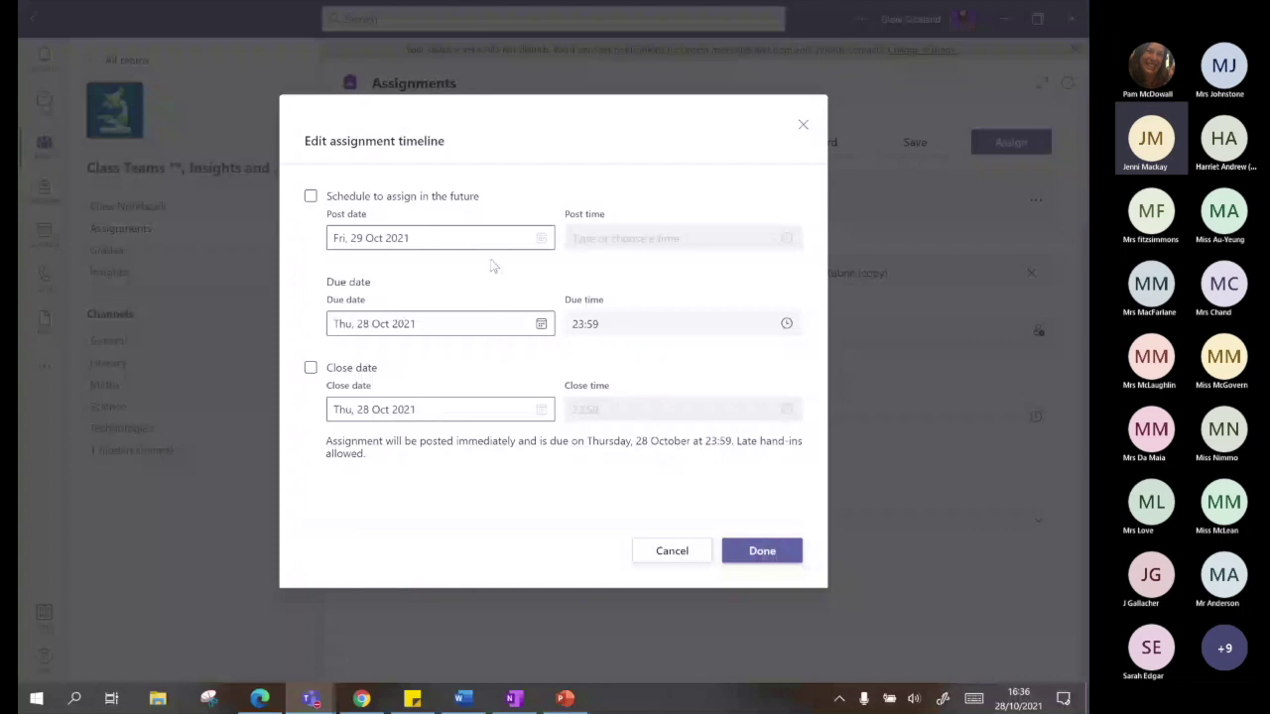
{"action": "left_click", "coordinate": [311, 197]}
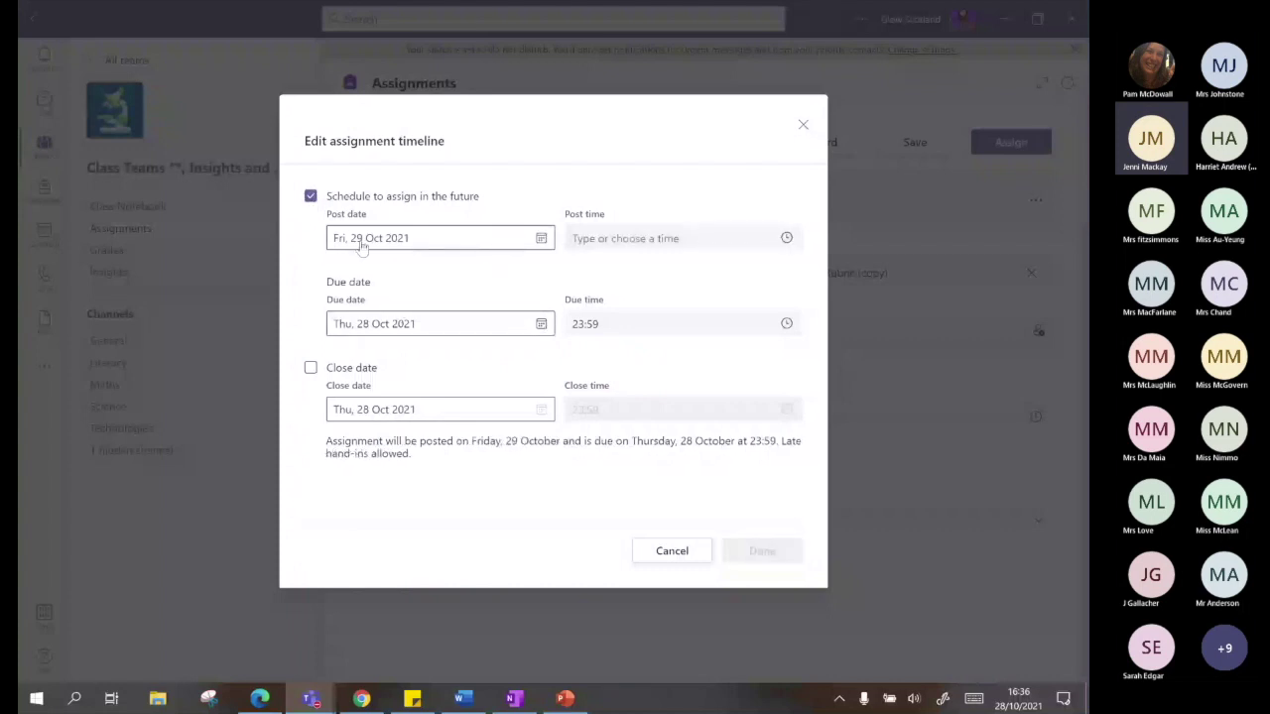
{"action": "left_click", "coordinate": [542, 239]}
{"action": "left_click", "coordinate": [397, 407]}
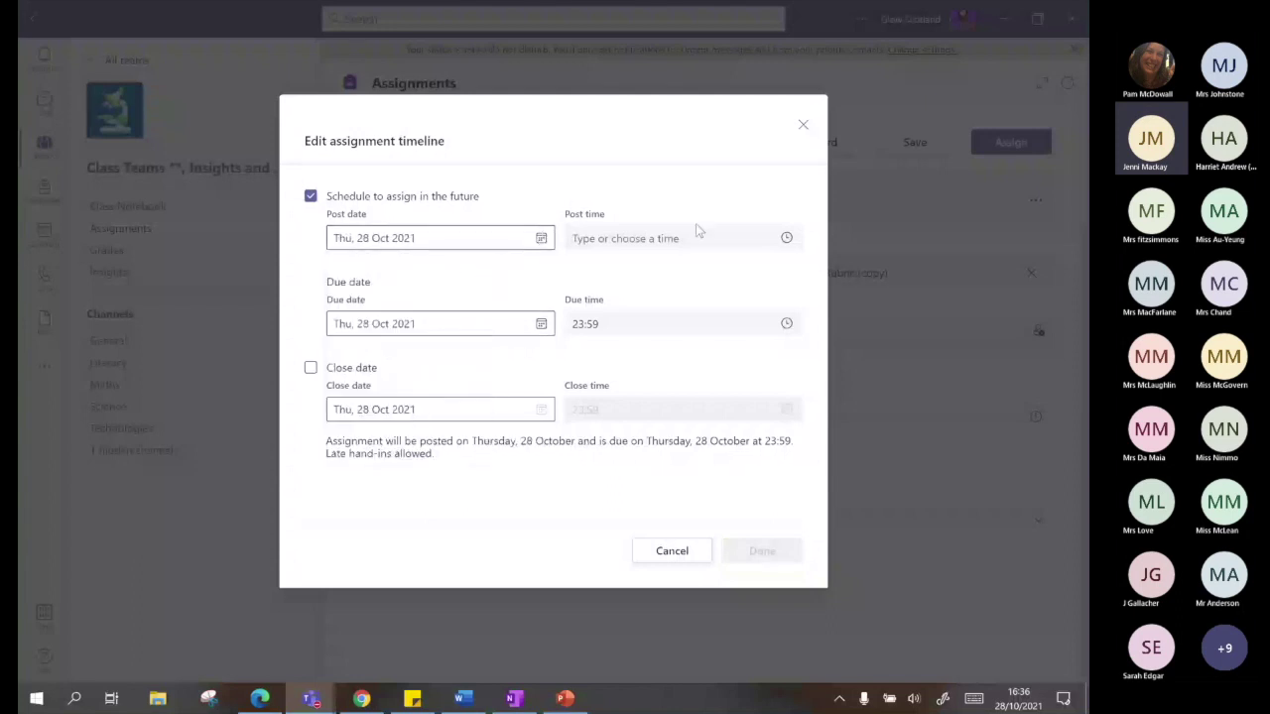
{"action": "left_click", "coordinate": [786, 239]}
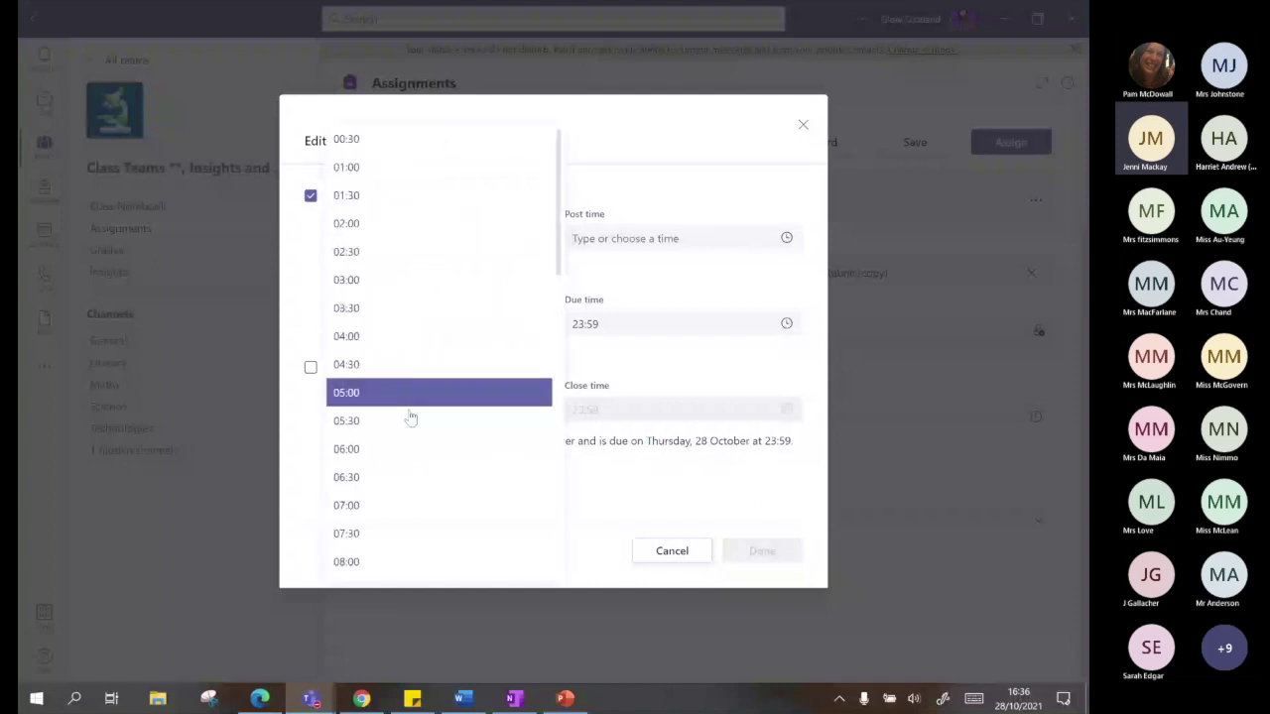
{"action": "scroll", "coordinate": [411, 422], "scroll_direction": "down", "scroll_amount": 5}
{"action": "scroll", "coordinate": [409, 438], "scroll_direction": "down", "scroll_amount": 4}
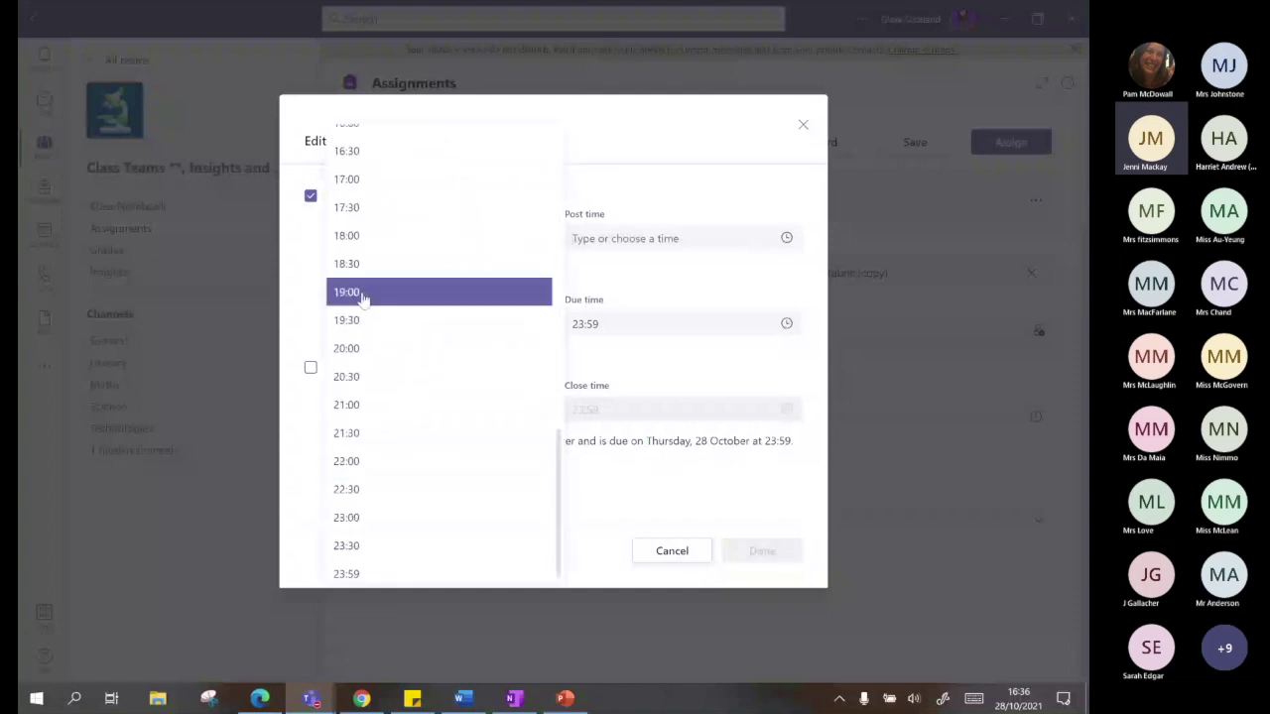
{"action": "scroll", "coordinate": [365, 300], "scroll_direction": "up", "scroll_amount": 2}
{"action": "left_click", "coordinate": [352, 337]}
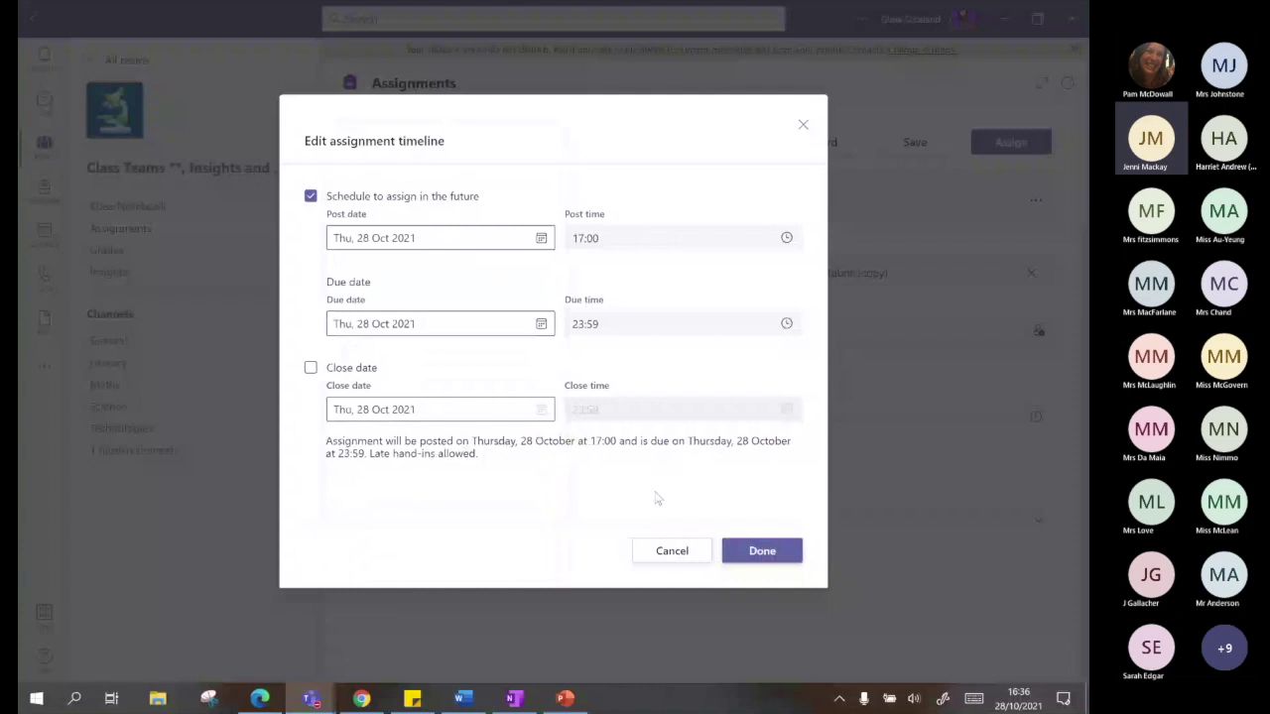
Enable a close date of Fri, 29 Oct 2021 for late hand-ins and apply the edited assignment timeline
{"action": "left_click", "coordinate": [310, 367]}
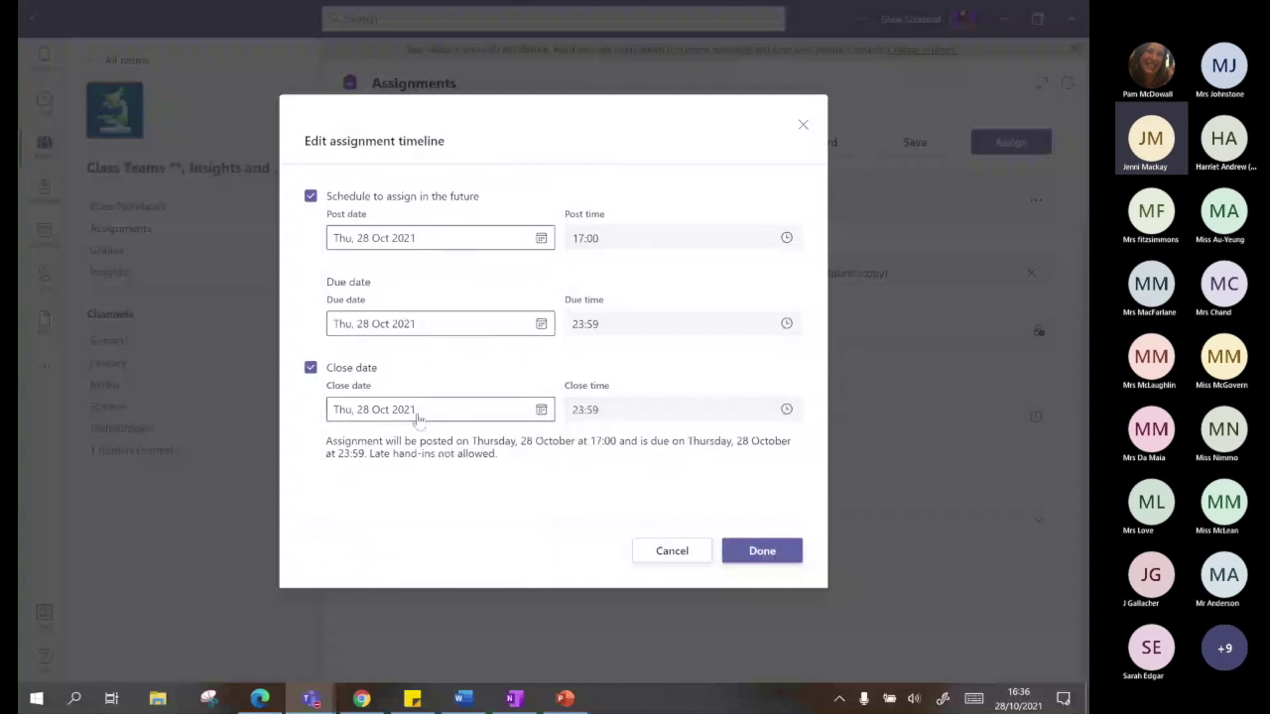
{"action": "left_click", "coordinate": [539, 412]}
{"action": "left_click", "coordinate": [437, 324]}
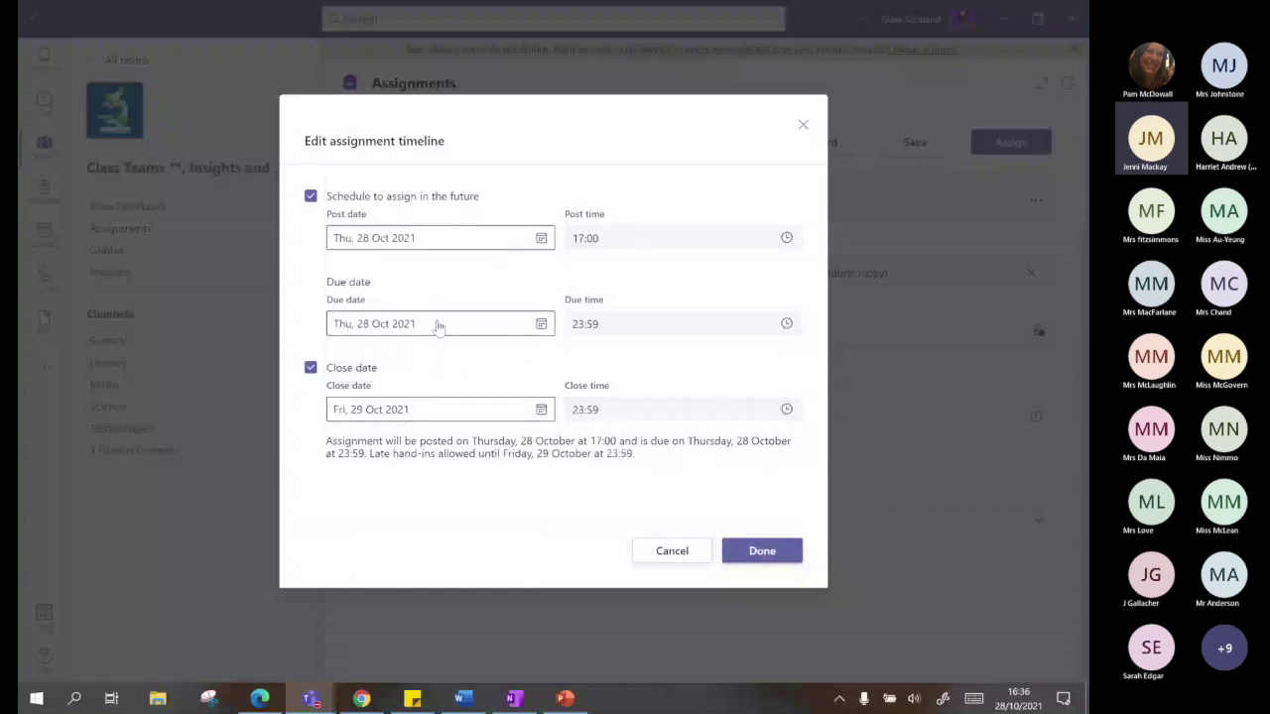
{"action": "left_click", "coordinate": [754, 552]}
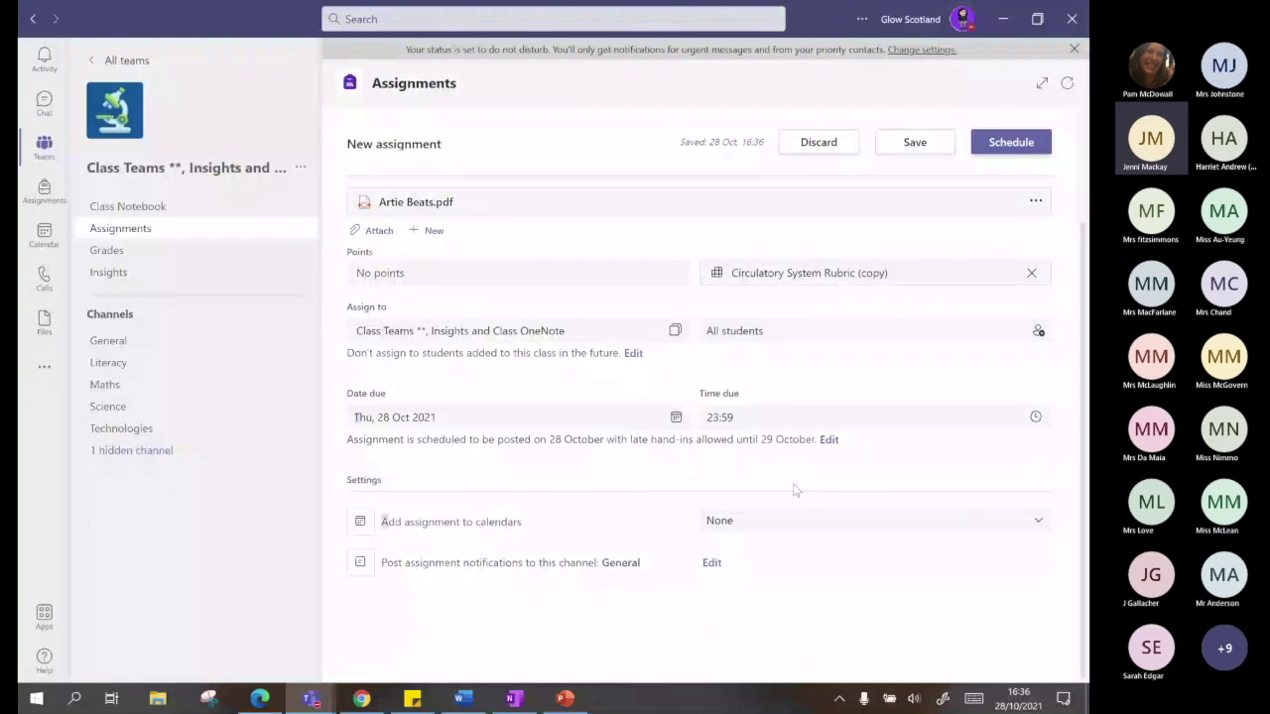
Check the choices for adding the assignment to calendars, leave it at None, and schedule the Healthy Hearts assignment
{"action": "left_click", "coordinate": [839, 518]}
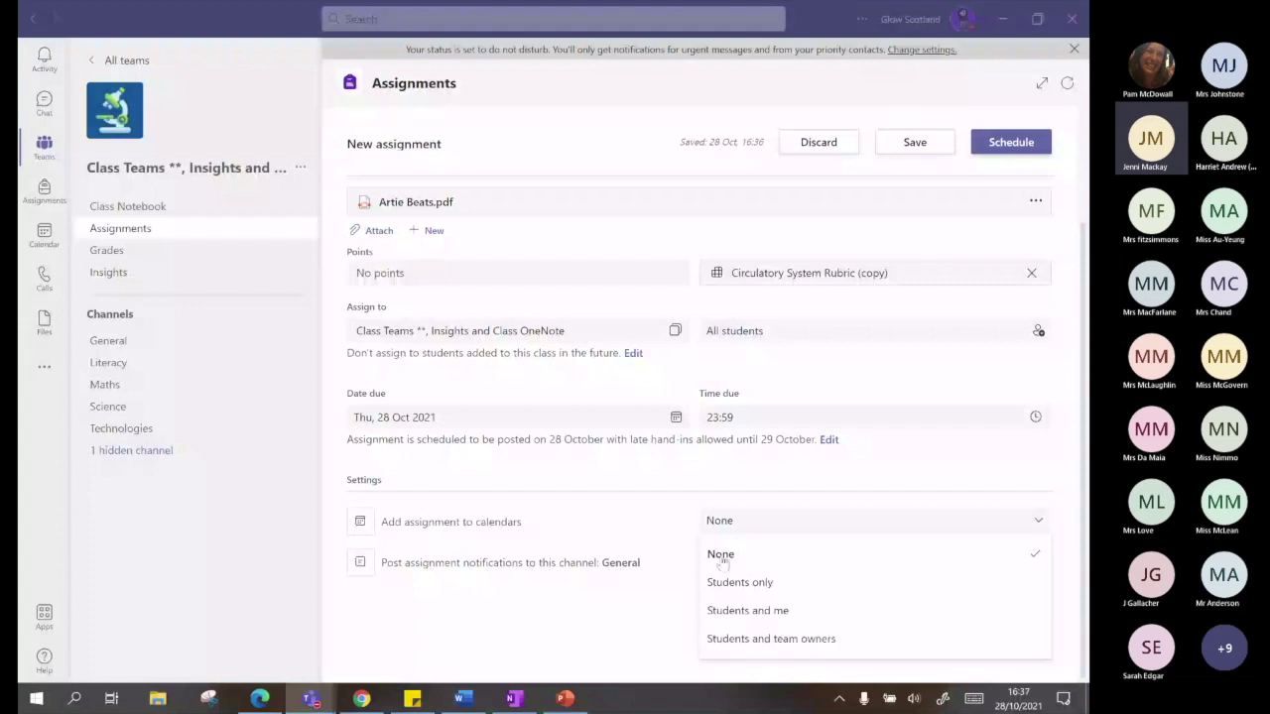
{"action": "left_click", "coordinate": [640, 593]}
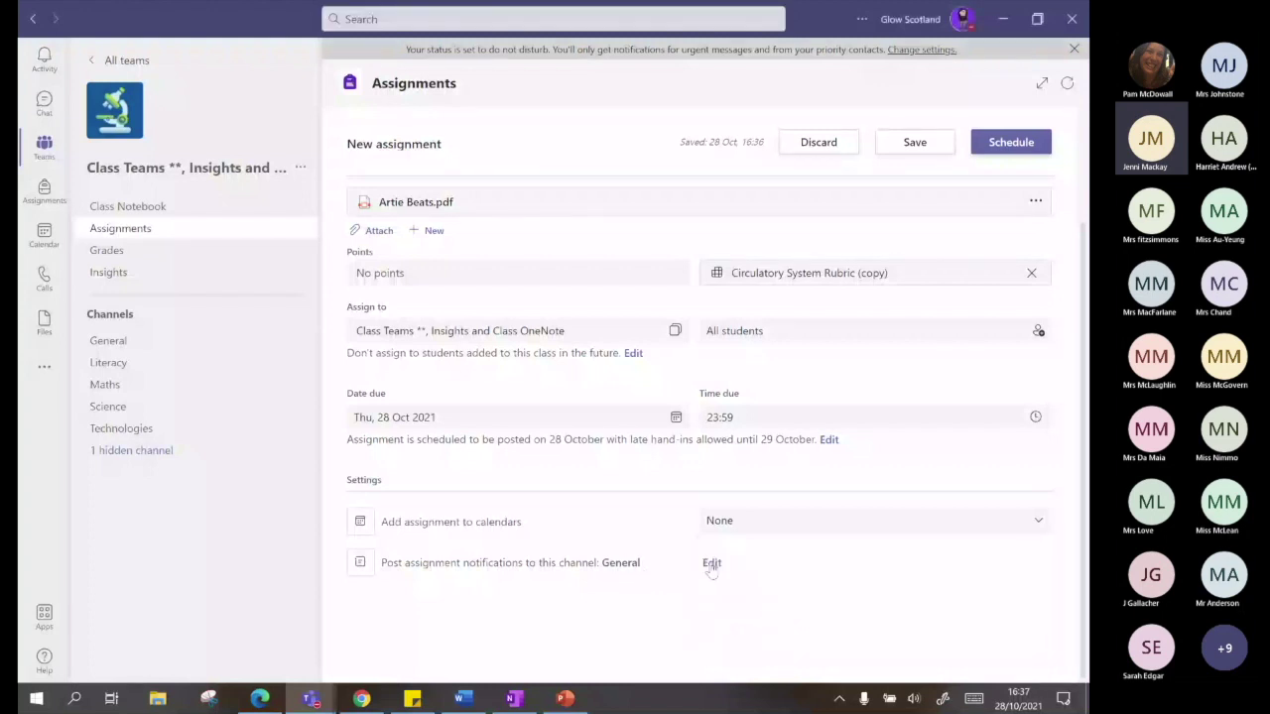
{"action": "left_click", "coordinate": [1011, 142]}
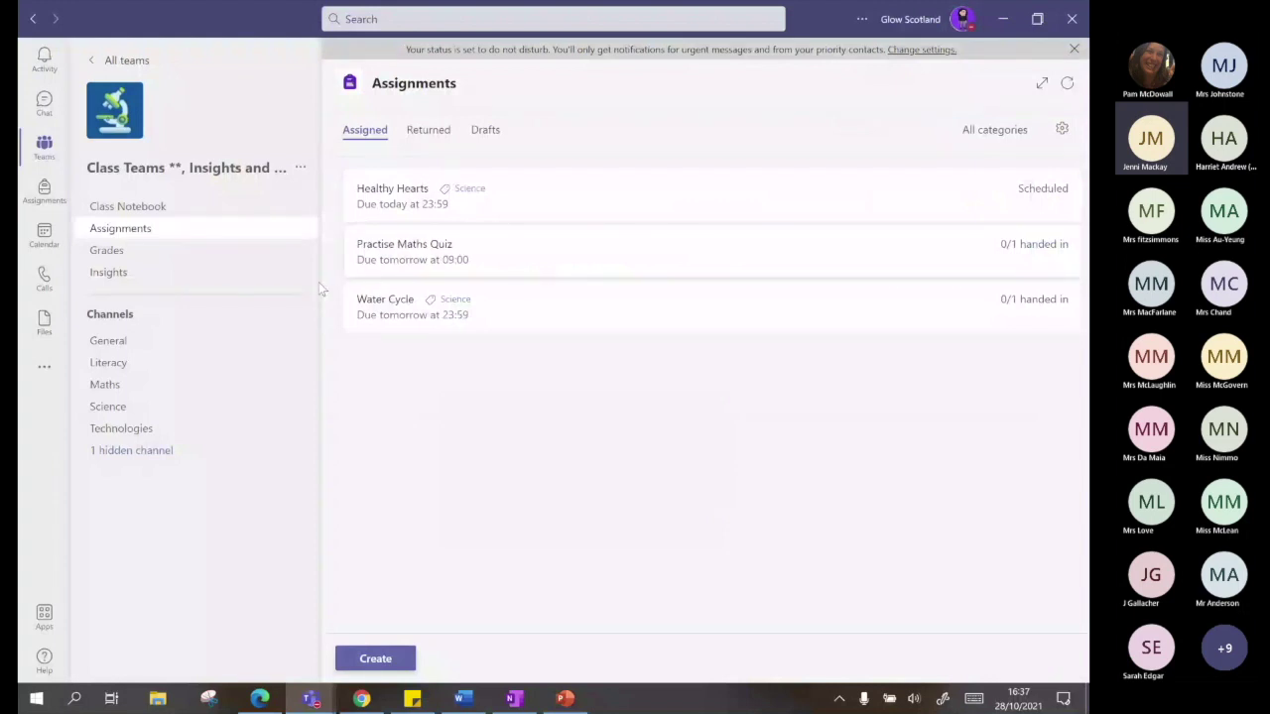
View the Water Cycle assignment from its post in the General channel and return to the assignments list
{"action": "left_click", "coordinate": [109, 340]}
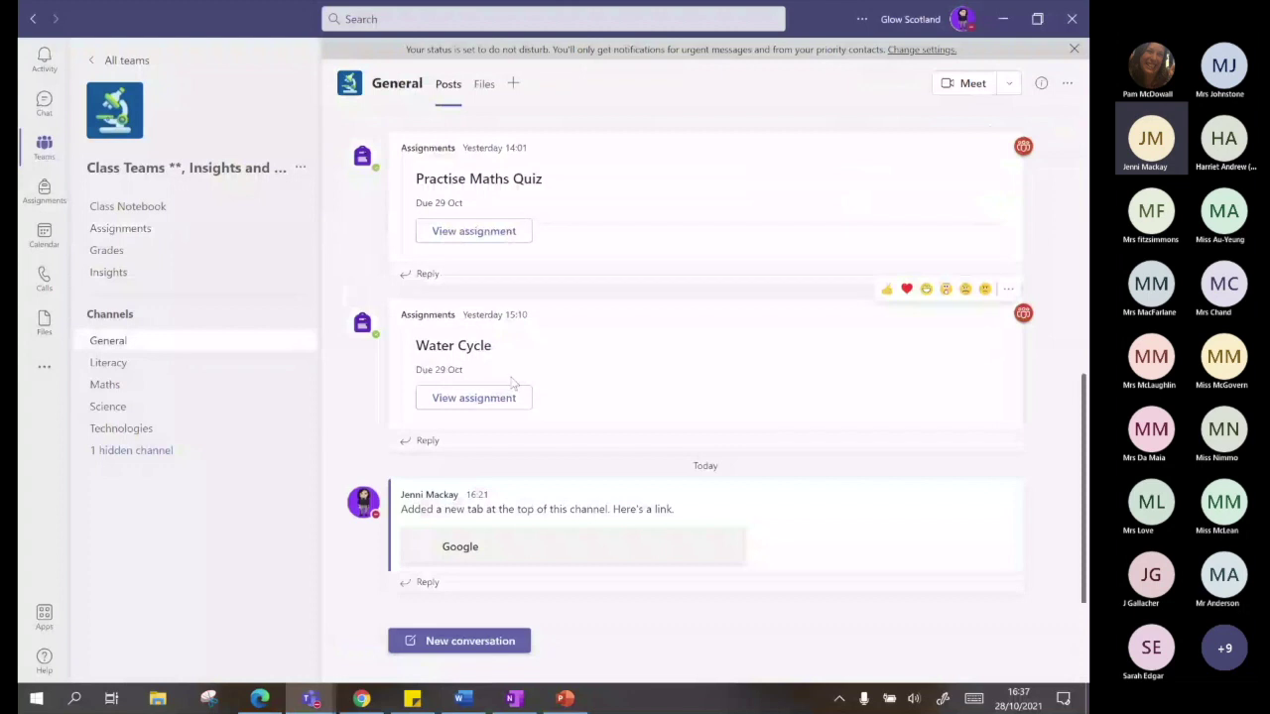
{"action": "left_click", "coordinate": [501, 407]}
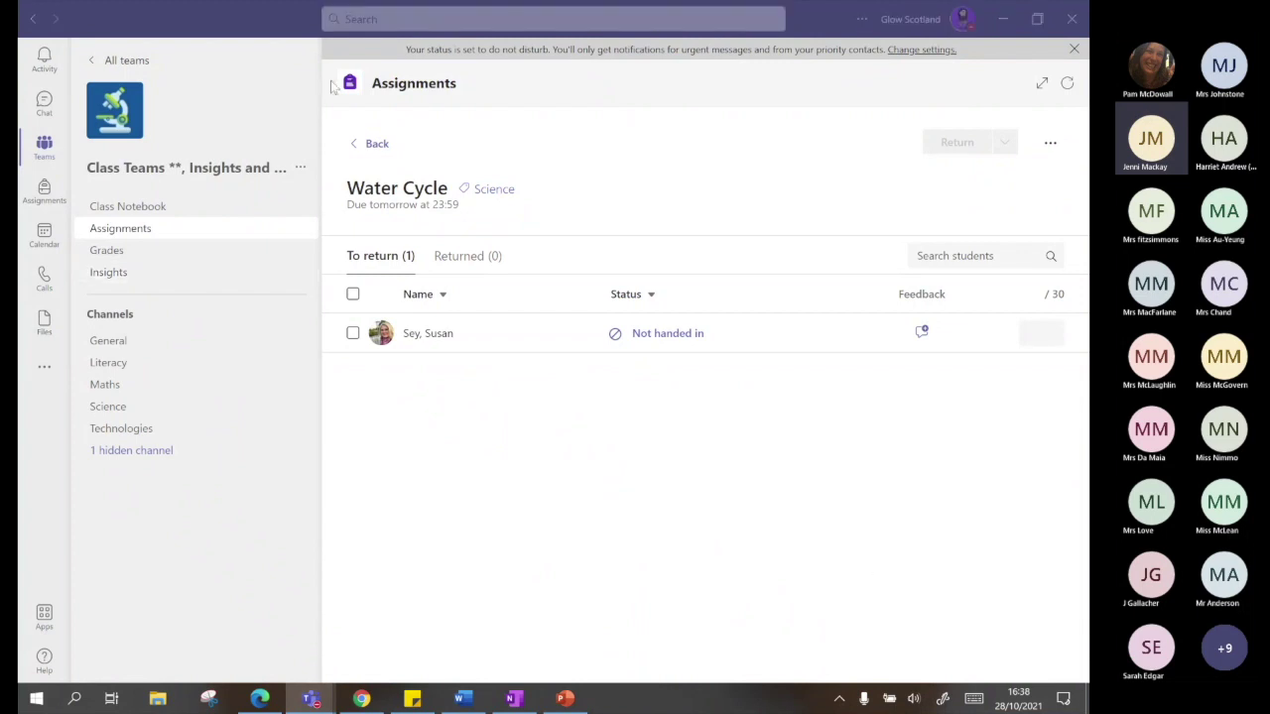
{"action": "left_click", "coordinate": [377, 144]}
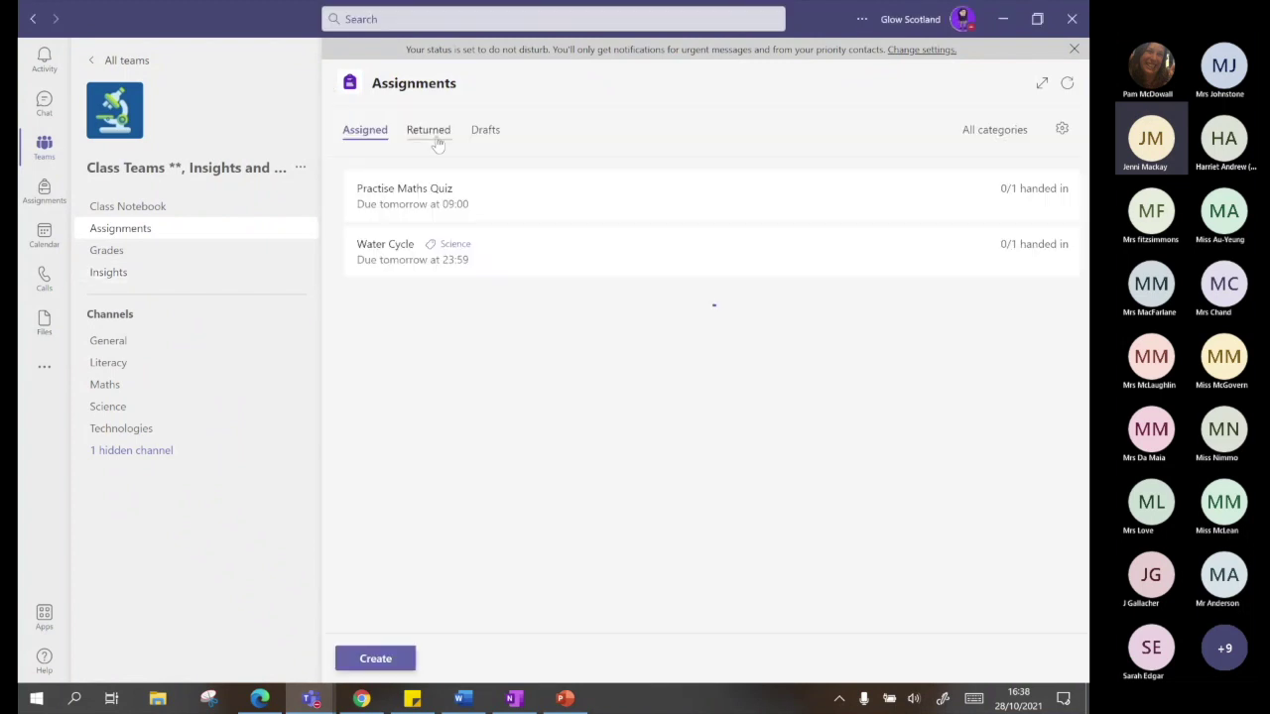
Create a new quiz assignment from the existing form The Human Body Quiz
{"action": "left_click", "coordinate": [382, 655]}
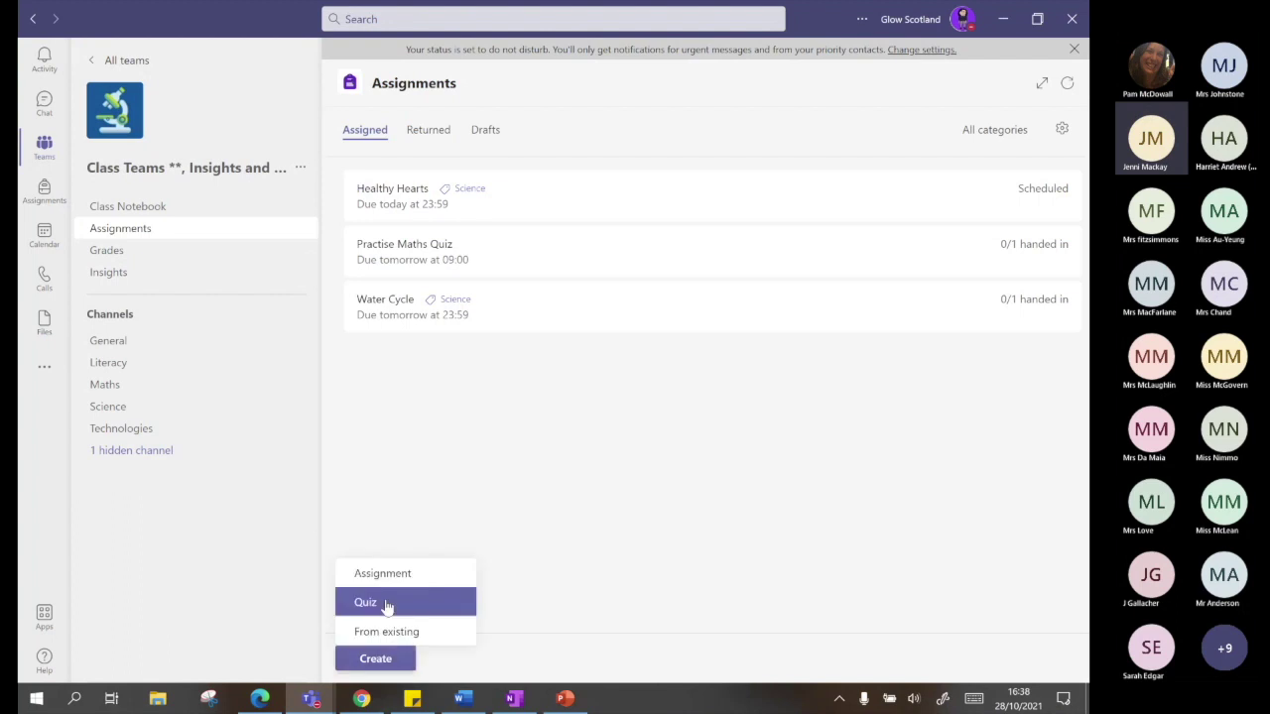
{"action": "left_click", "coordinate": [387, 605]}
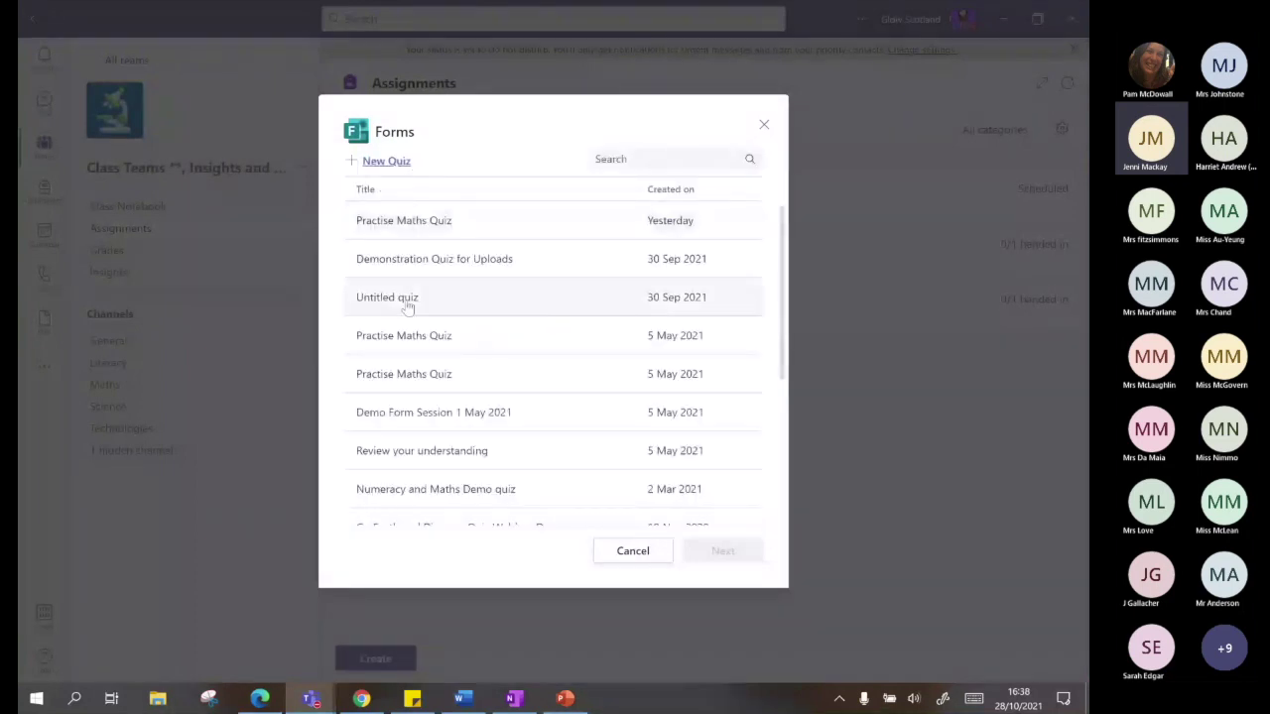
{"action": "scroll", "coordinate": [412, 298], "scroll_direction": "down", "scroll_amount": 5}
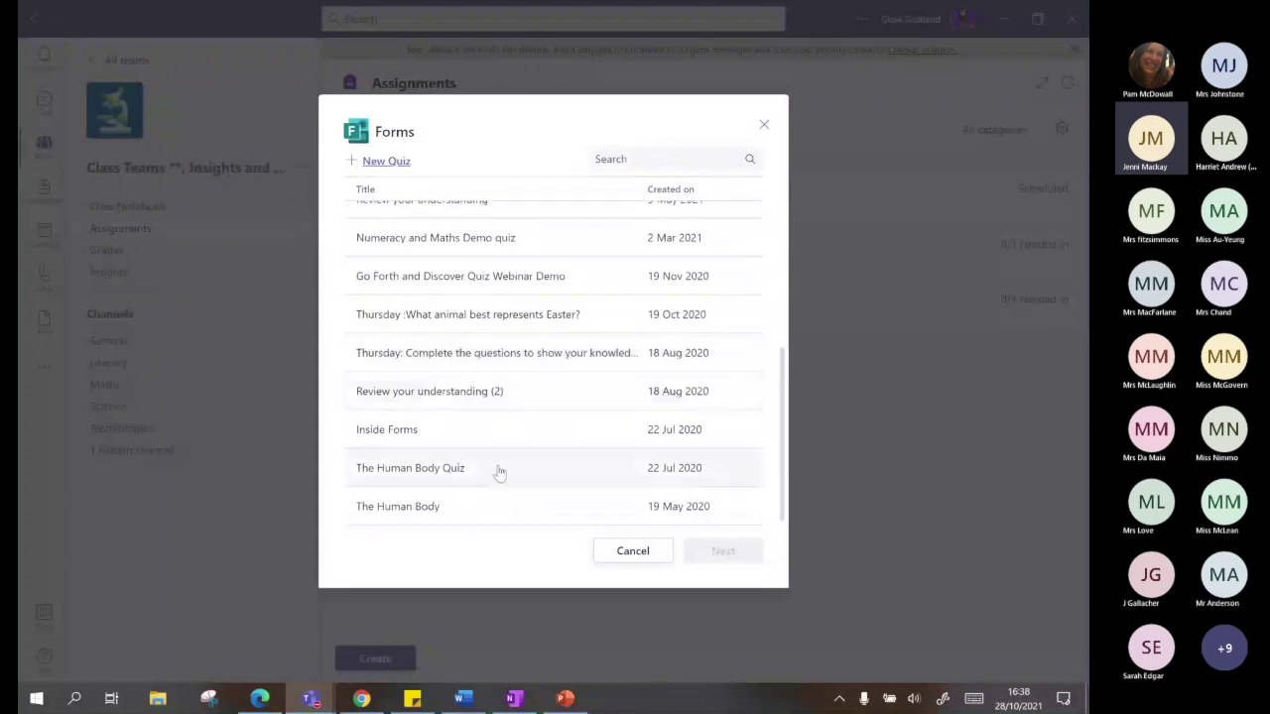
{"action": "scroll", "coordinate": [496, 327], "scroll_direction": "up", "scroll_amount": 5}
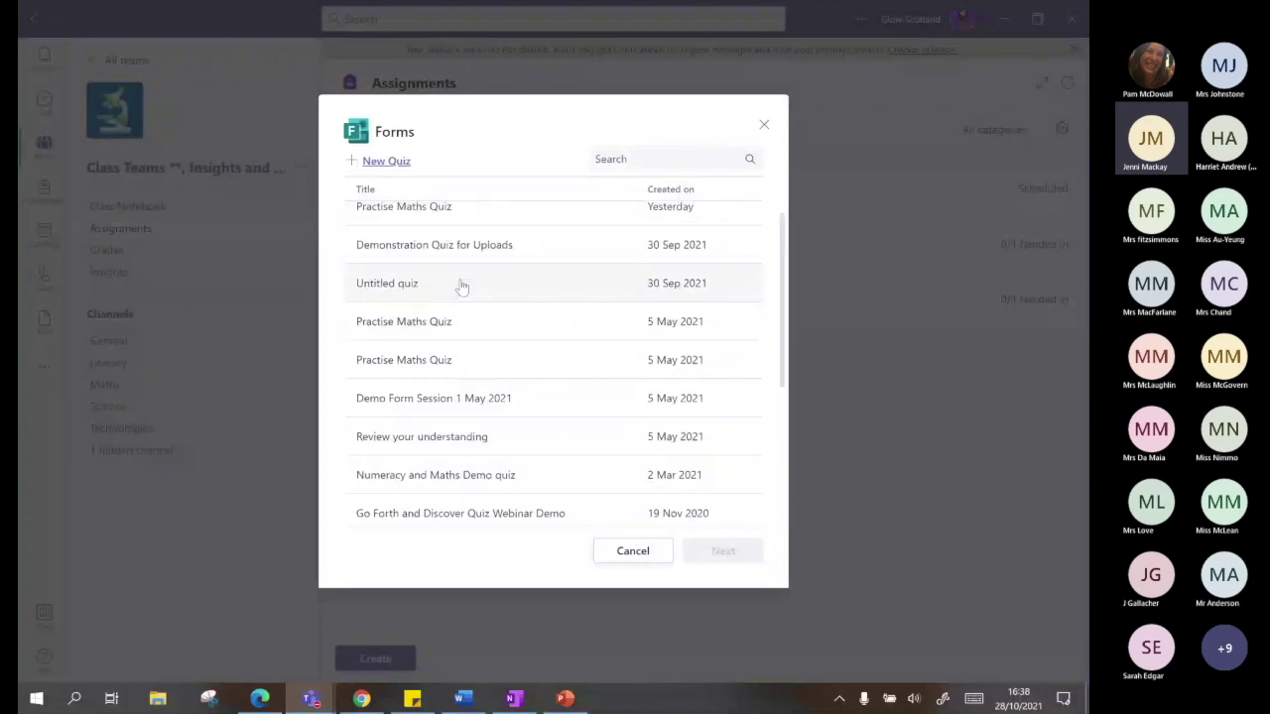
{"action": "scroll", "coordinate": [469, 248], "scroll_direction": "down", "scroll_amount": 5}
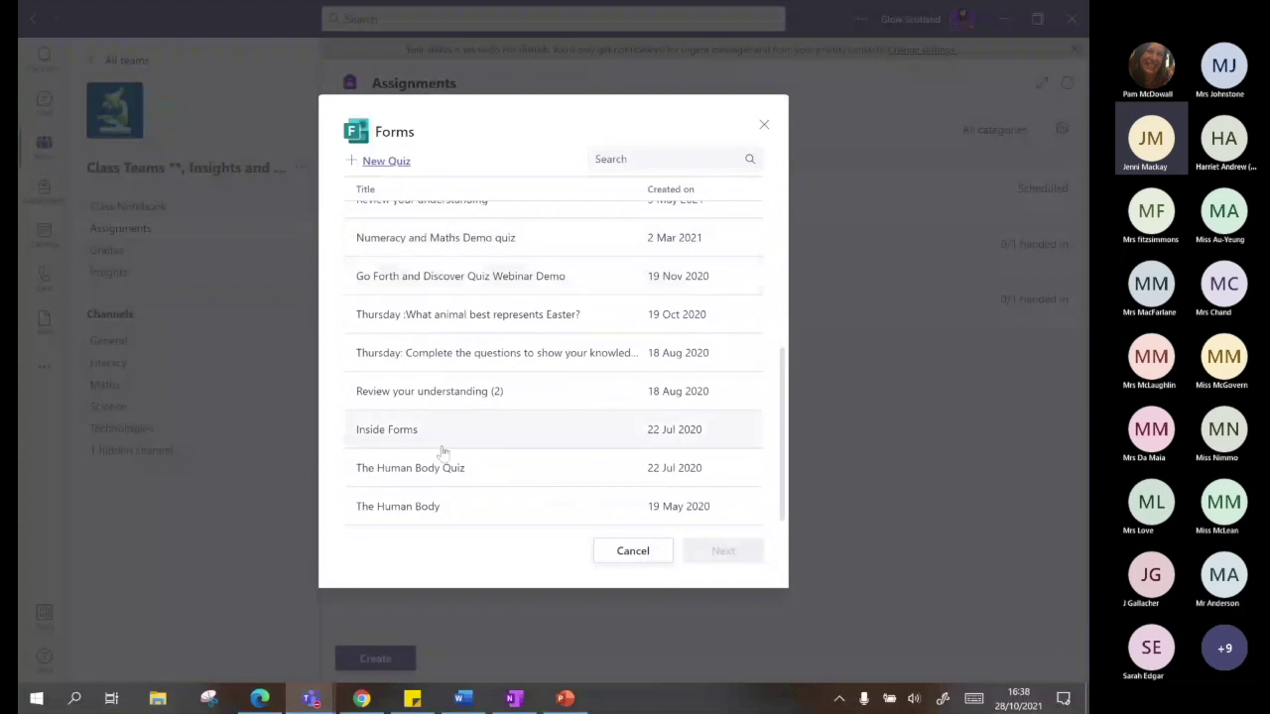
{"action": "left_click", "coordinate": [434, 474]}
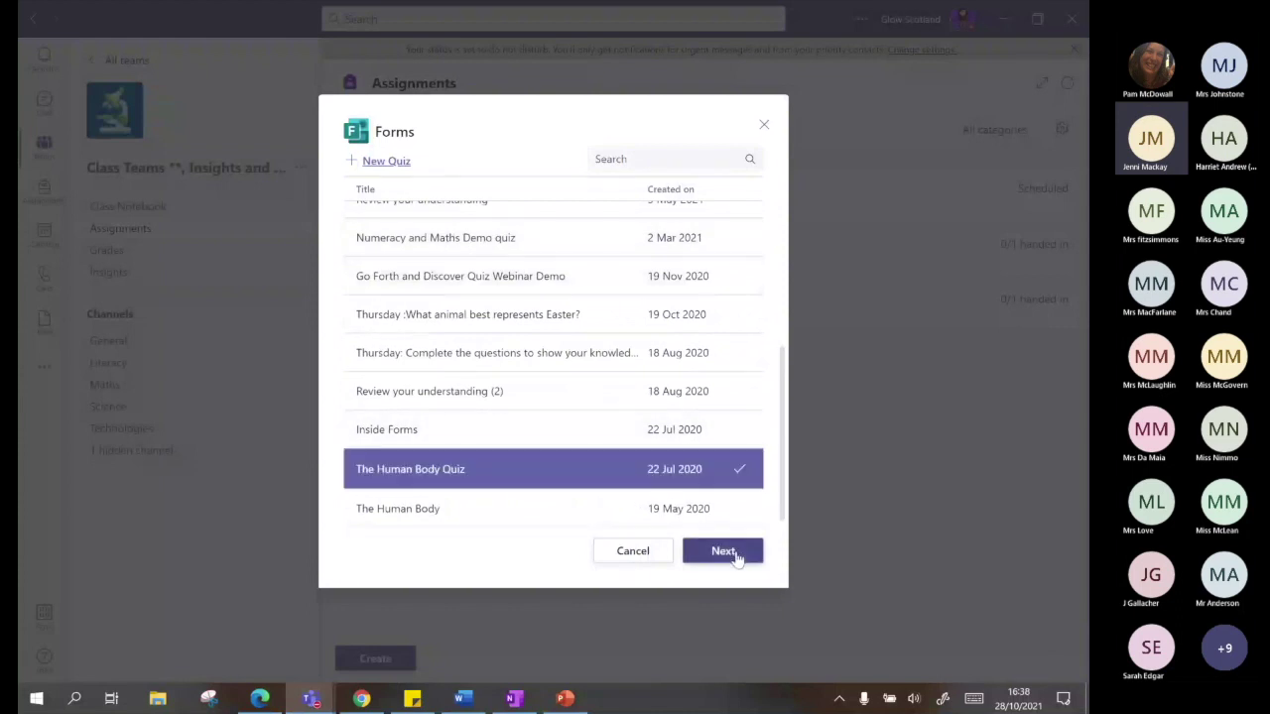
{"action": "left_click", "coordinate": [723, 551]}
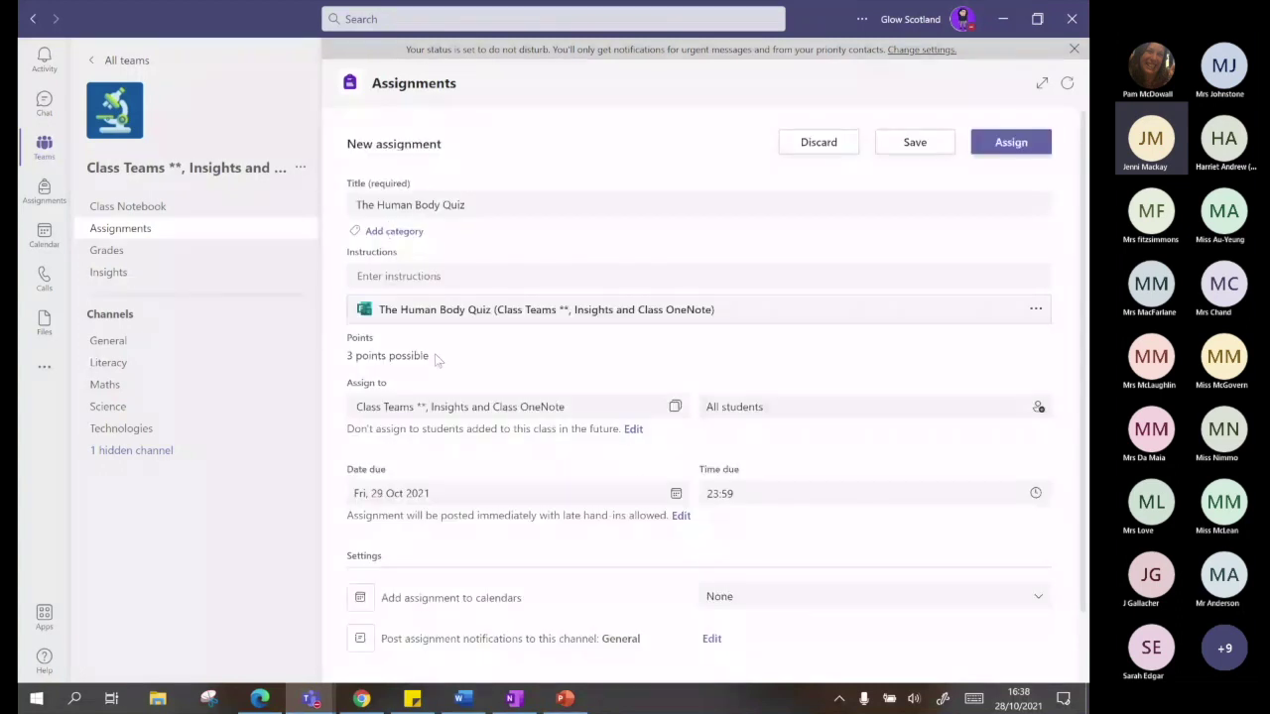
Review the quiz assignment's settings, assign The Human Body Quiz to all students, and view its post in the General channel
{"action": "scroll", "coordinate": [436, 359], "scroll_direction": "down", "scroll_amount": 2}
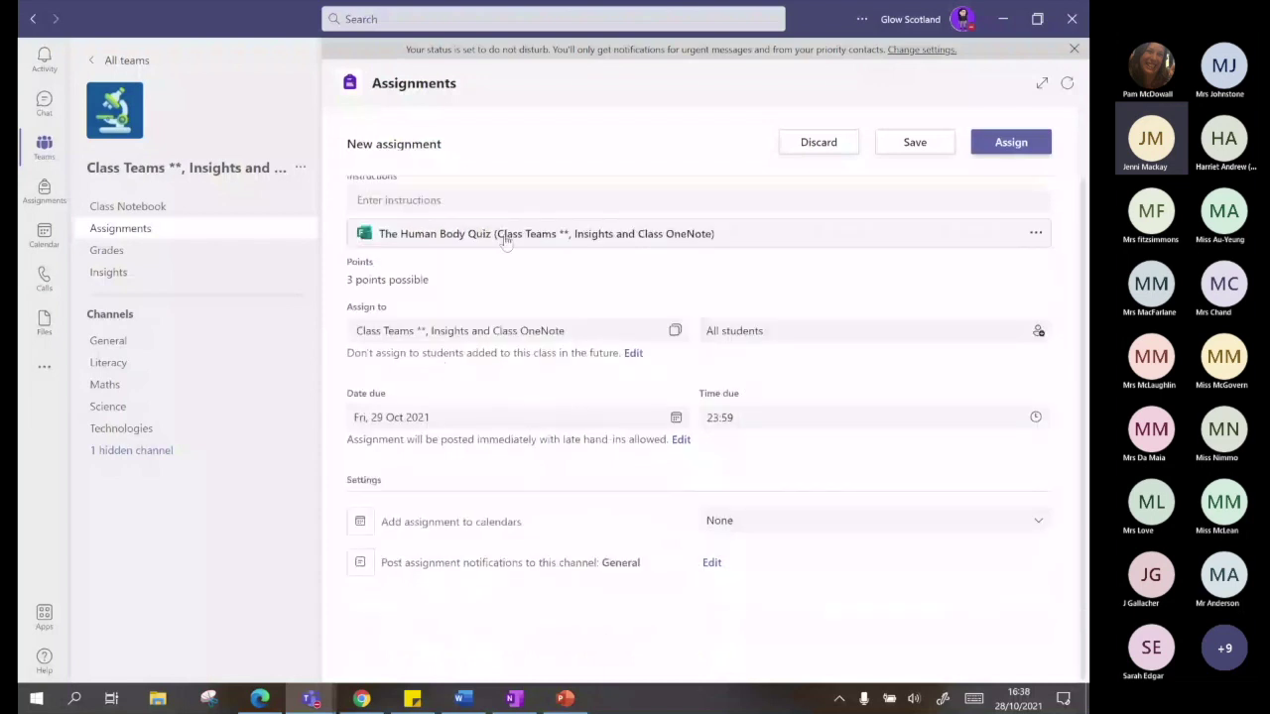
{"action": "scroll", "coordinate": [635, 375], "scroll_direction": "up", "scroll_amount": 2}
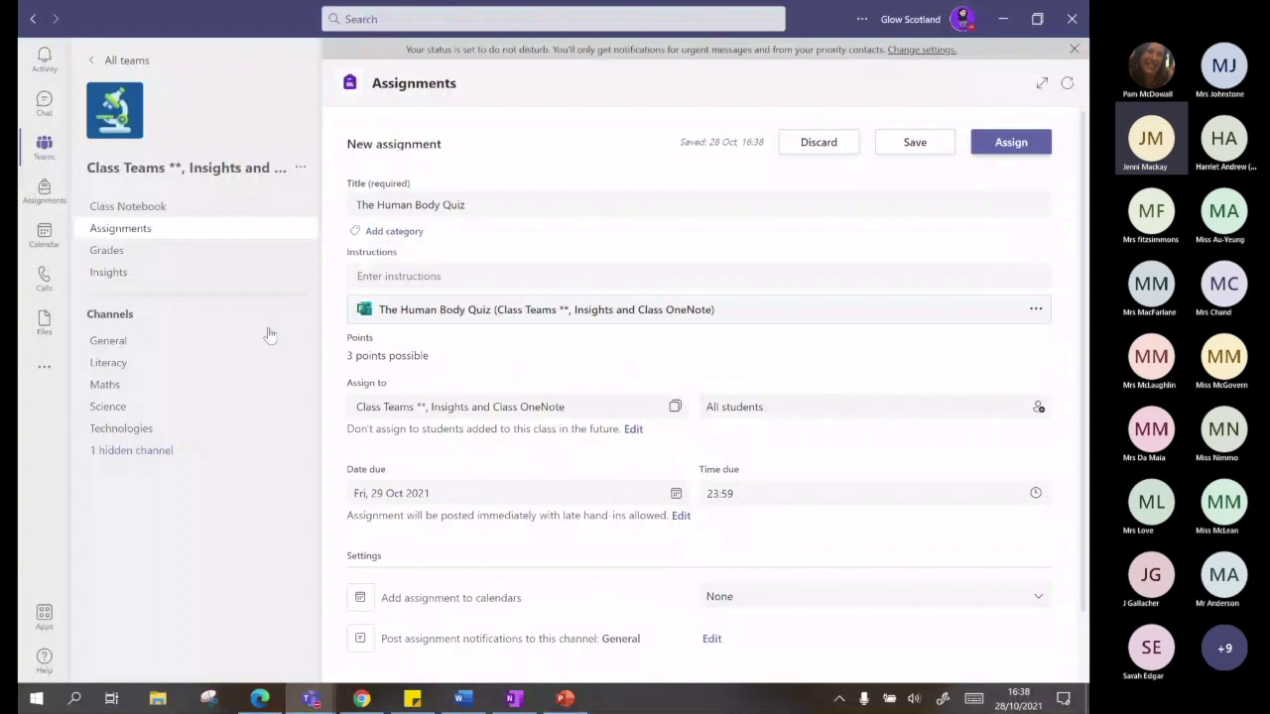
{"action": "scroll", "coordinate": [562, 587], "scroll_direction": "down", "scroll_amount": 2}
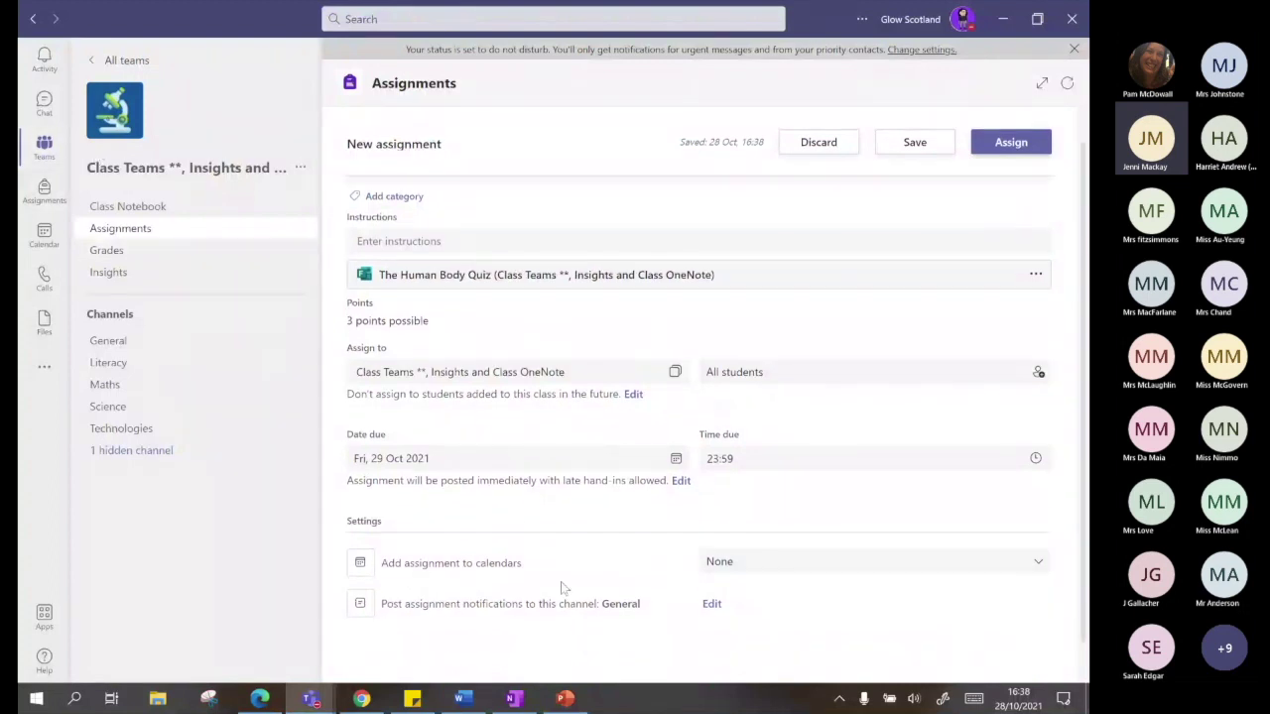
{"action": "scroll", "coordinate": [563, 587], "scroll_direction": "down", "scroll_amount": 1}
{"action": "left_click", "coordinate": [1011, 142]}
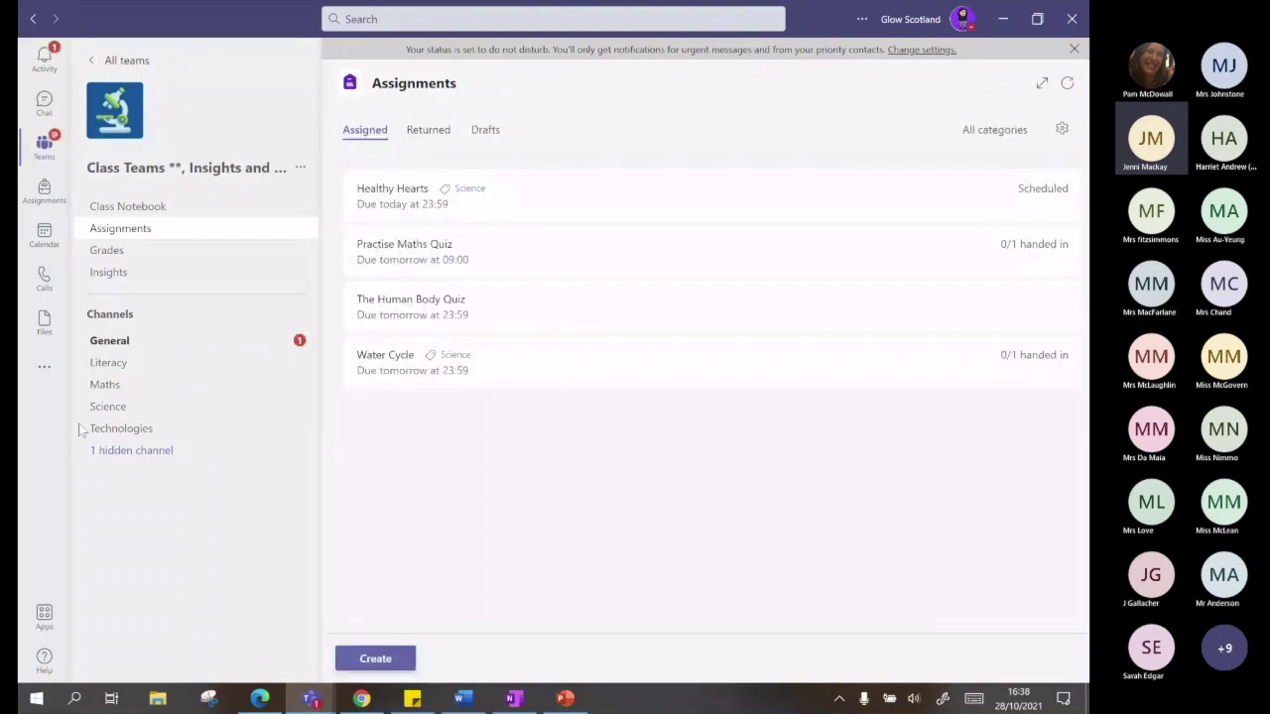
{"action": "left_click", "coordinate": [166, 345]}
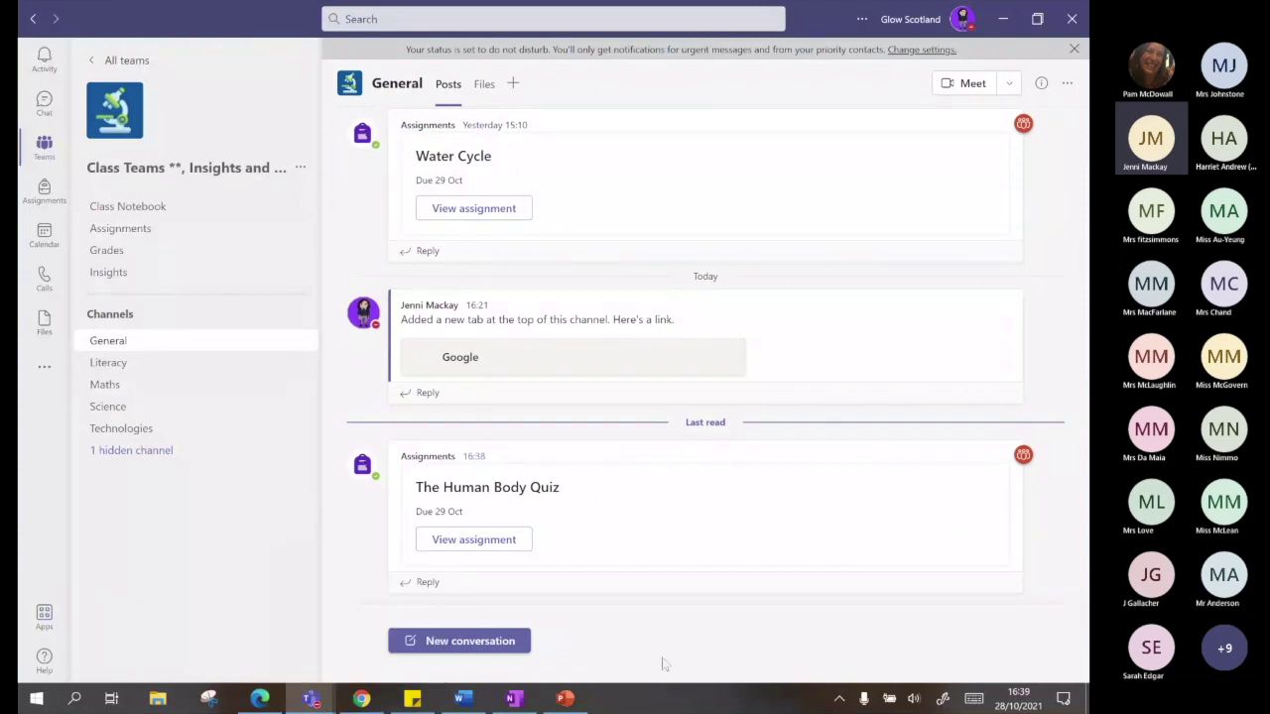
Switch to Microsoft Teams in Chrome, open the Algebra team and look through the posts in its General channel
{"action": "left_click", "coordinate": [360, 699]}
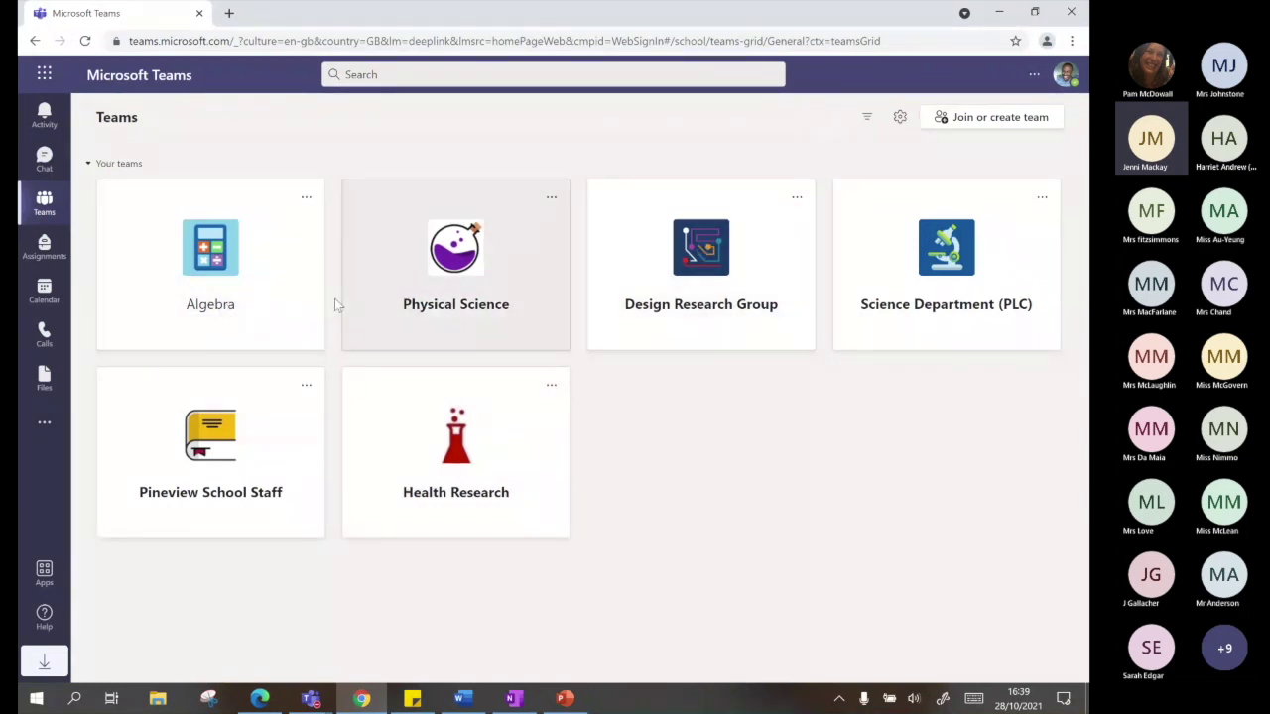
{"action": "left_click", "coordinate": [229, 262]}
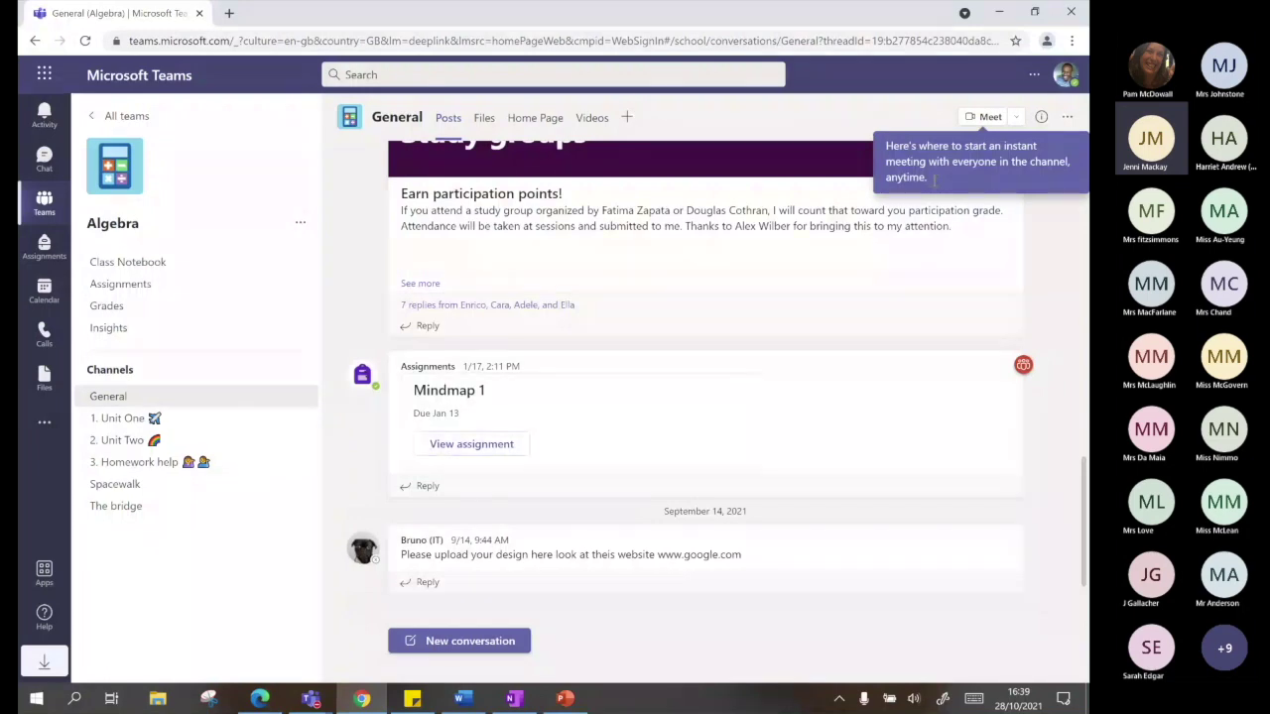
{"action": "scroll", "coordinate": [570, 364], "scroll_direction": "up", "scroll_amount": 3}
{"action": "scroll", "coordinate": [570, 363], "scroll_direction": "up", "scroll_amount": 6}
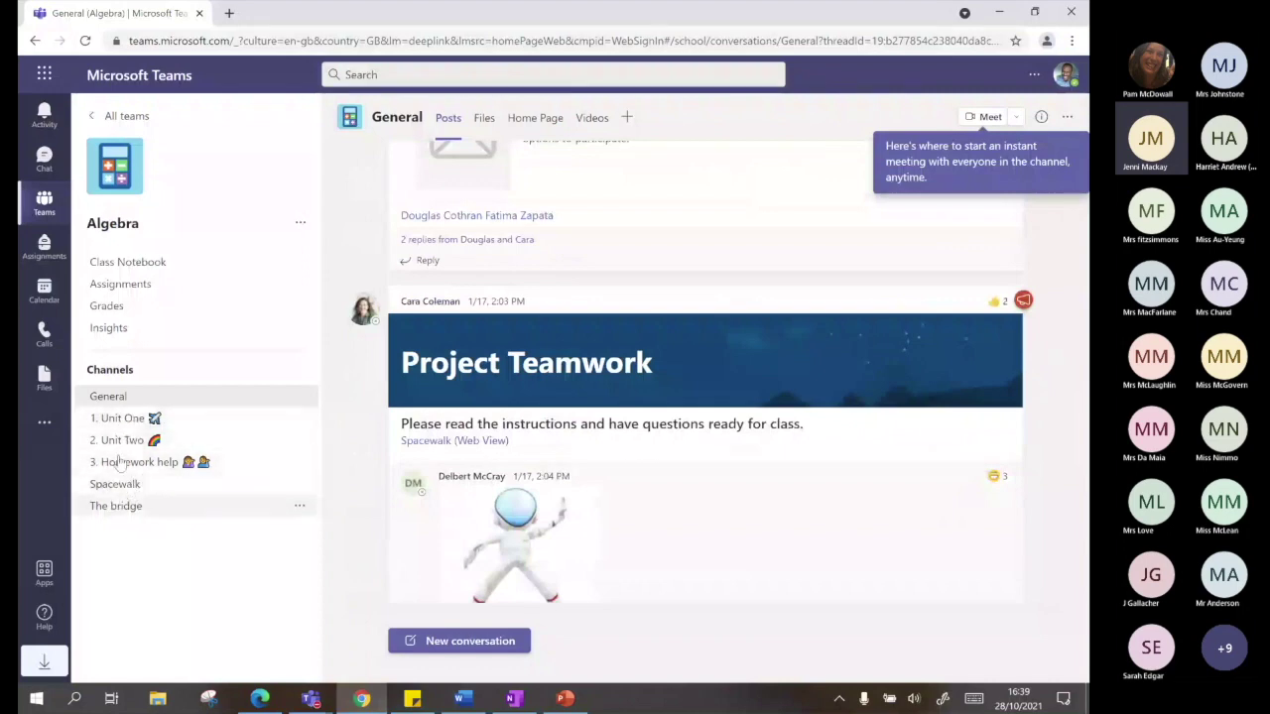
Look through the Algebra team's Visual patterns assignment and examine the first student's returned work with its feedback and points
{"action": "left_click", "coordinate": [120, 288]}
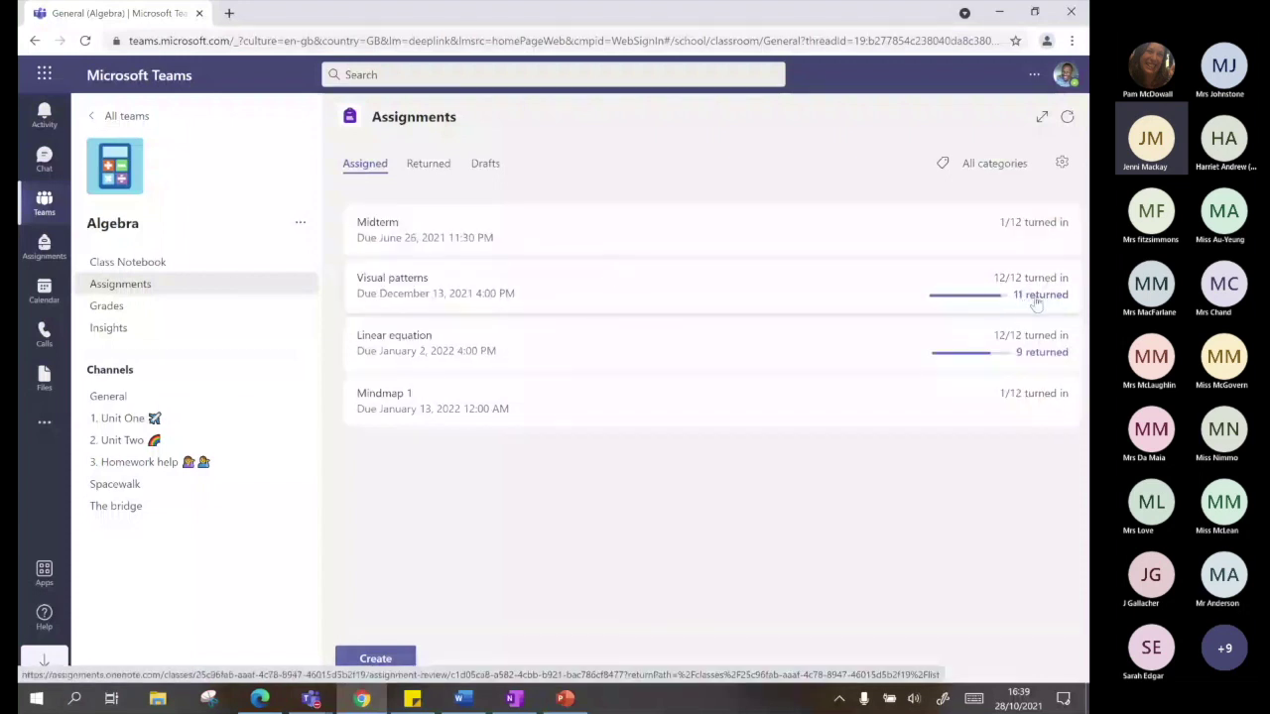
{"action": "left_click", "coordinate": [644, 284]}
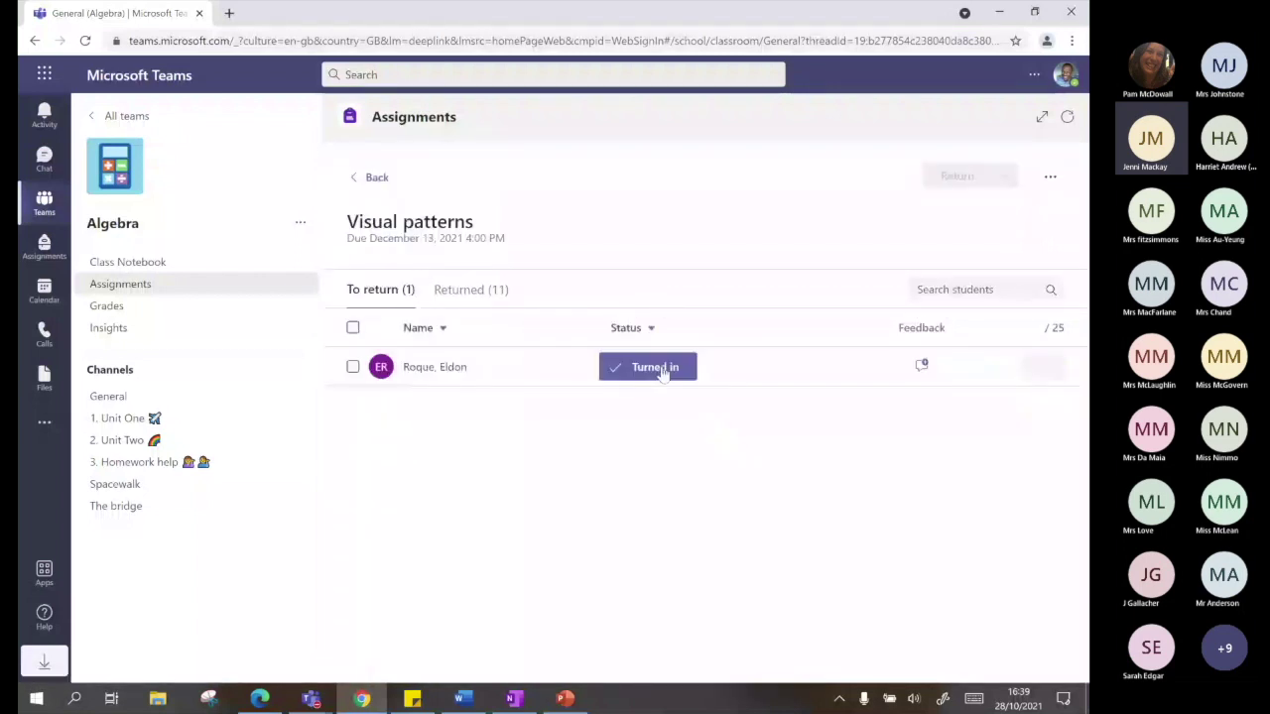
{"action": "left_click", "coordinate": [483, 296]}
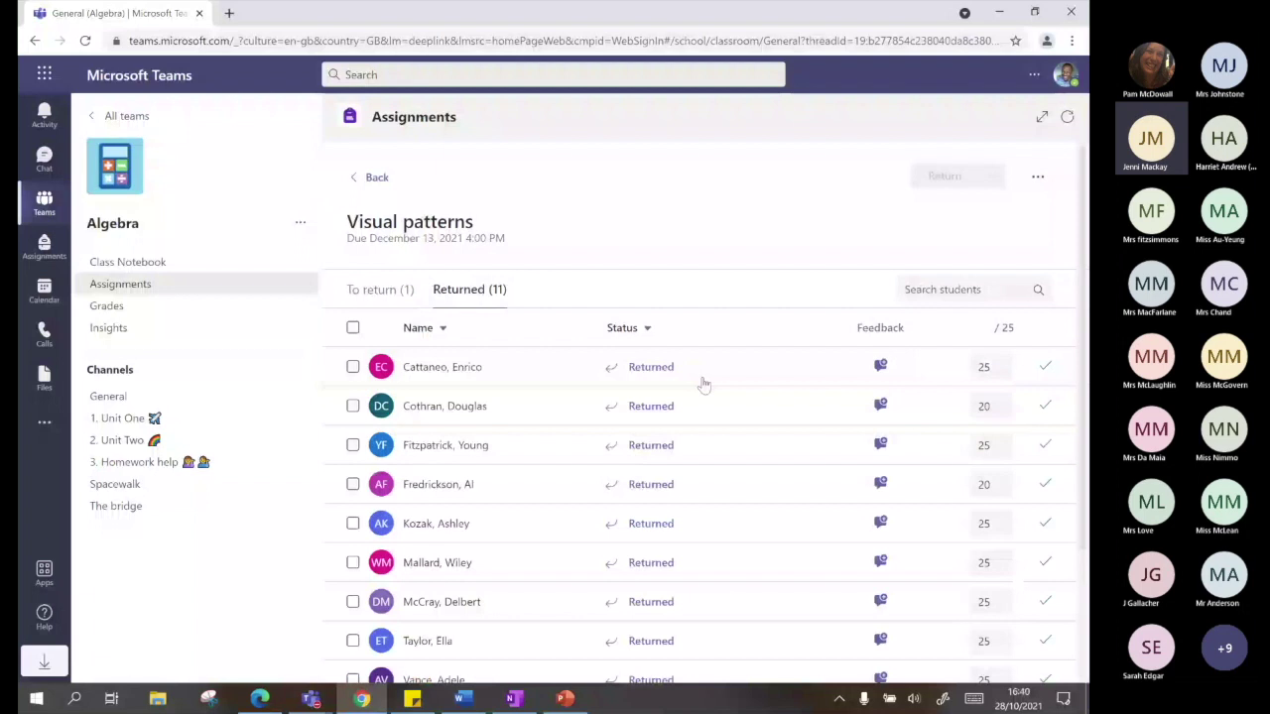
{"action": "scroll", "coordinate": [704, 384], "scroll_direction": "down", "scroll_amount": 2}
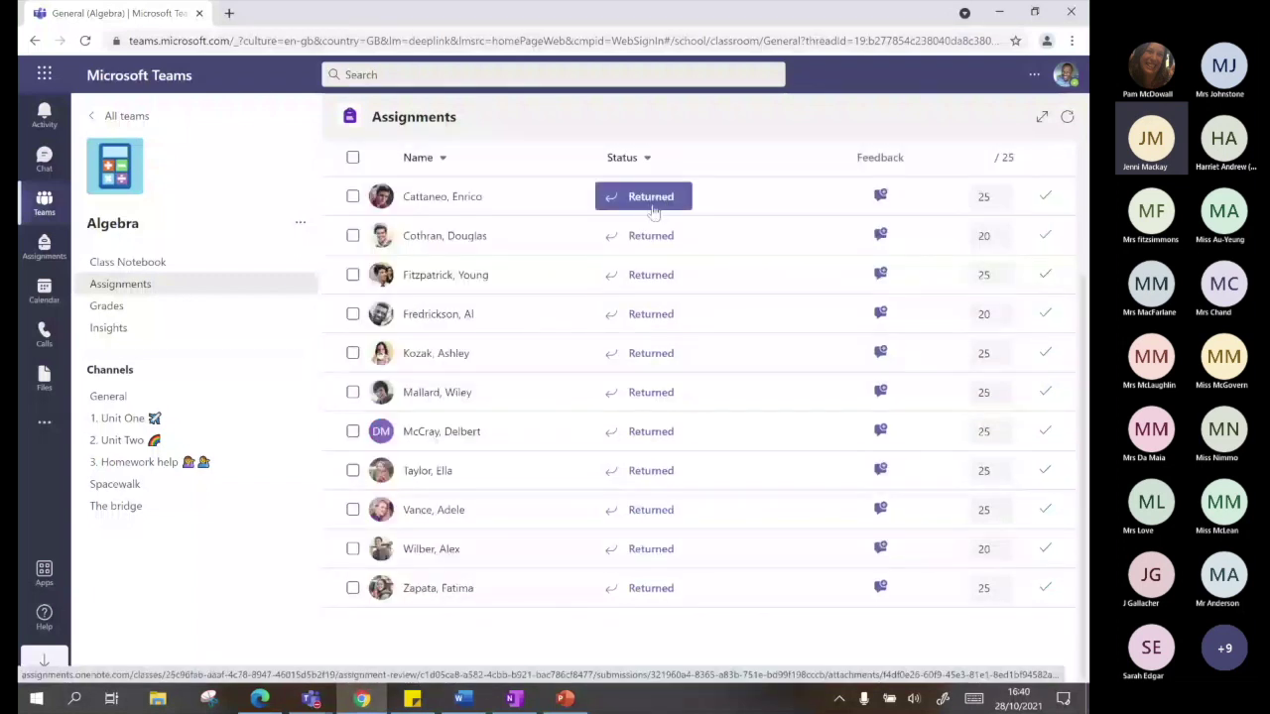
{"action": "left_click", "coordinate": [651, 204]}
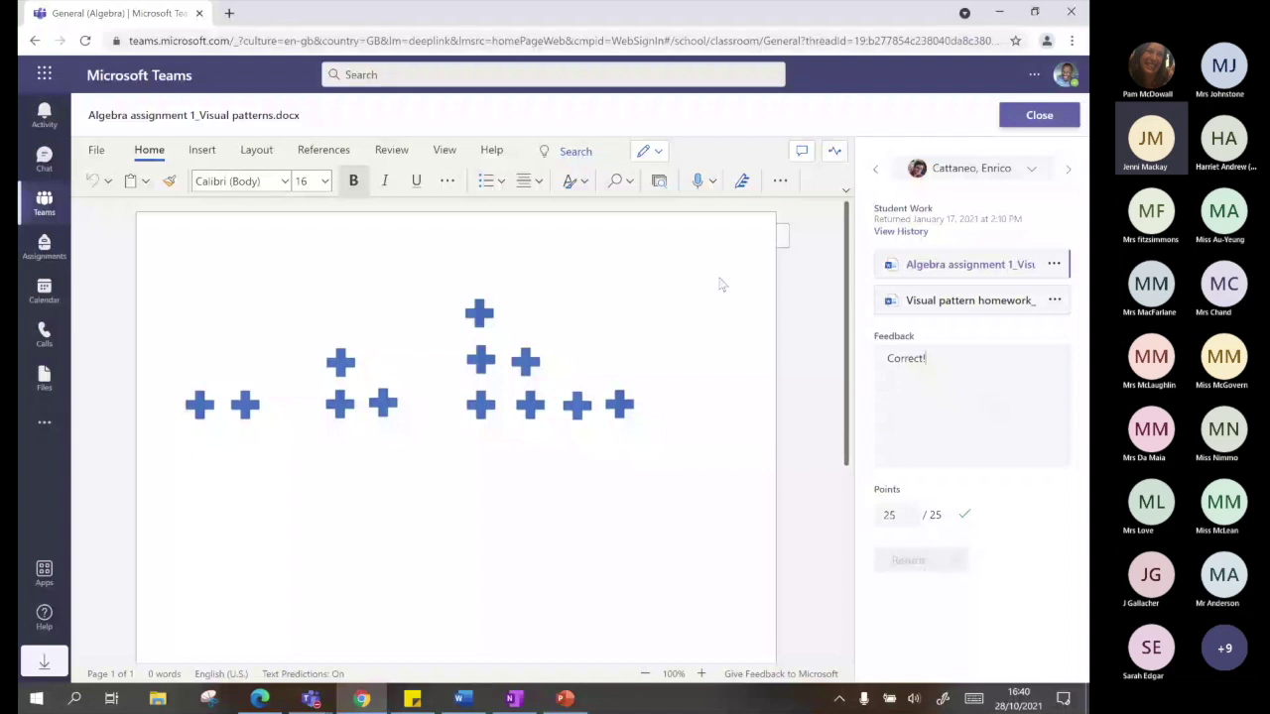
Leave the student work, reopen the Algebra team's assignments, and check the returned list before going back to the assigned ones
{"action": "left_click", "coordinate": [54, 208]}
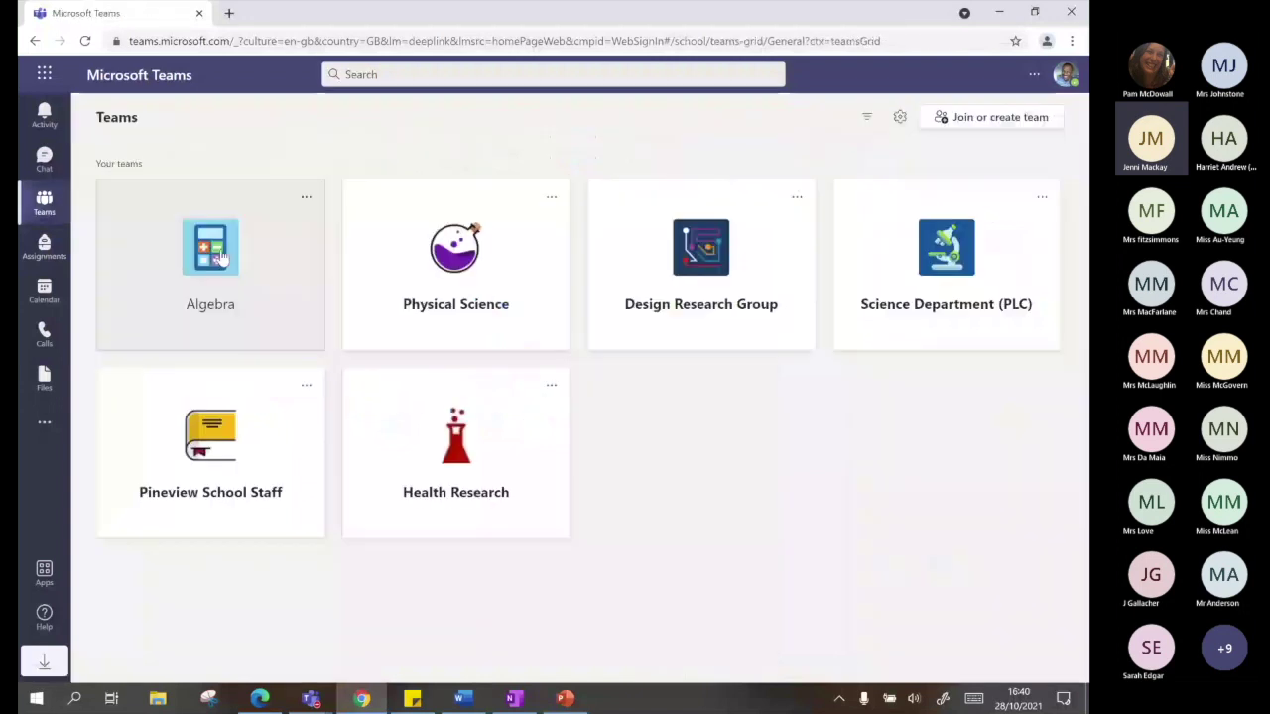
{"action": "left_click", "coordinate": [222, 259]}
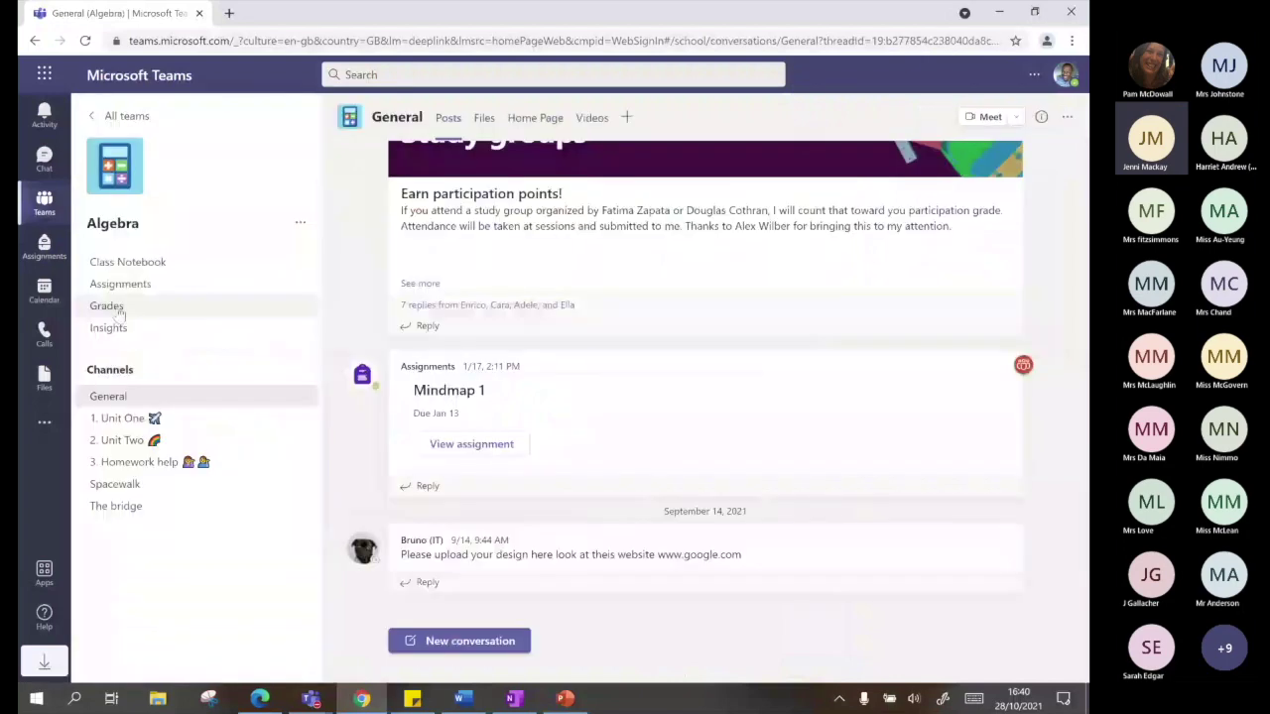
{"action": "left_click", "coordinate": [165, 288]}
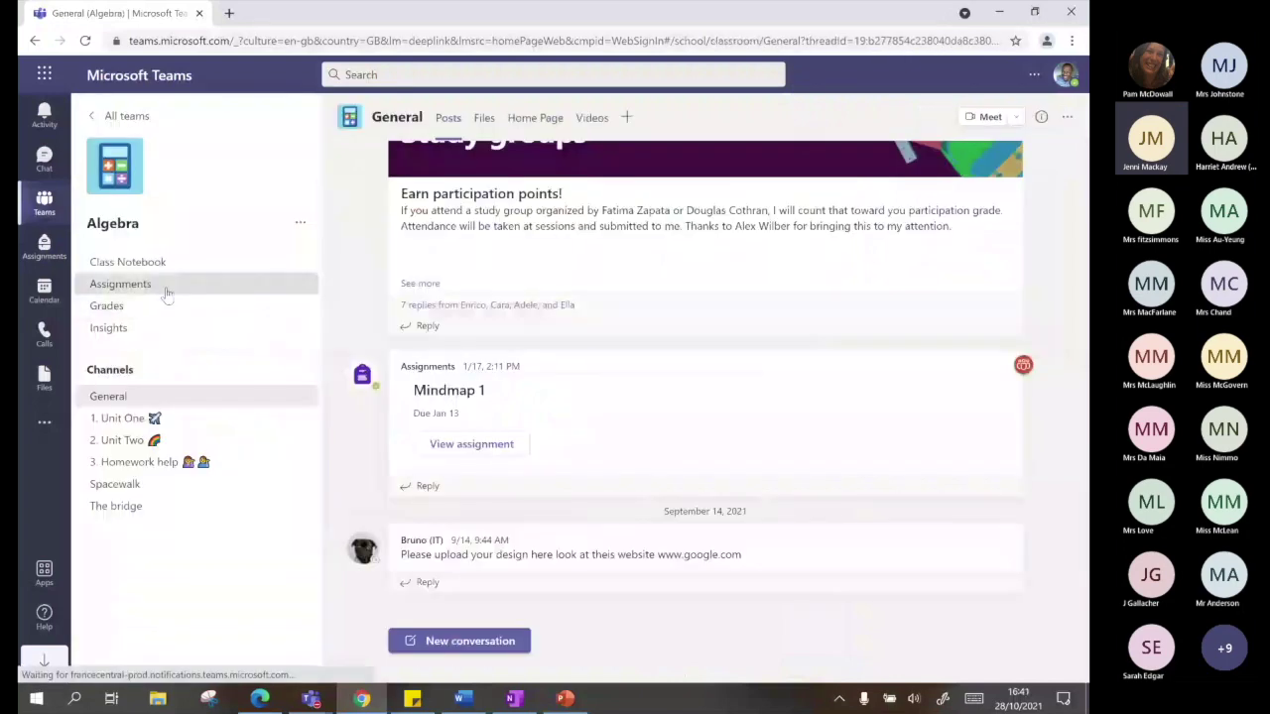
{"action": "left_click", "coordinate": [429, 164]}
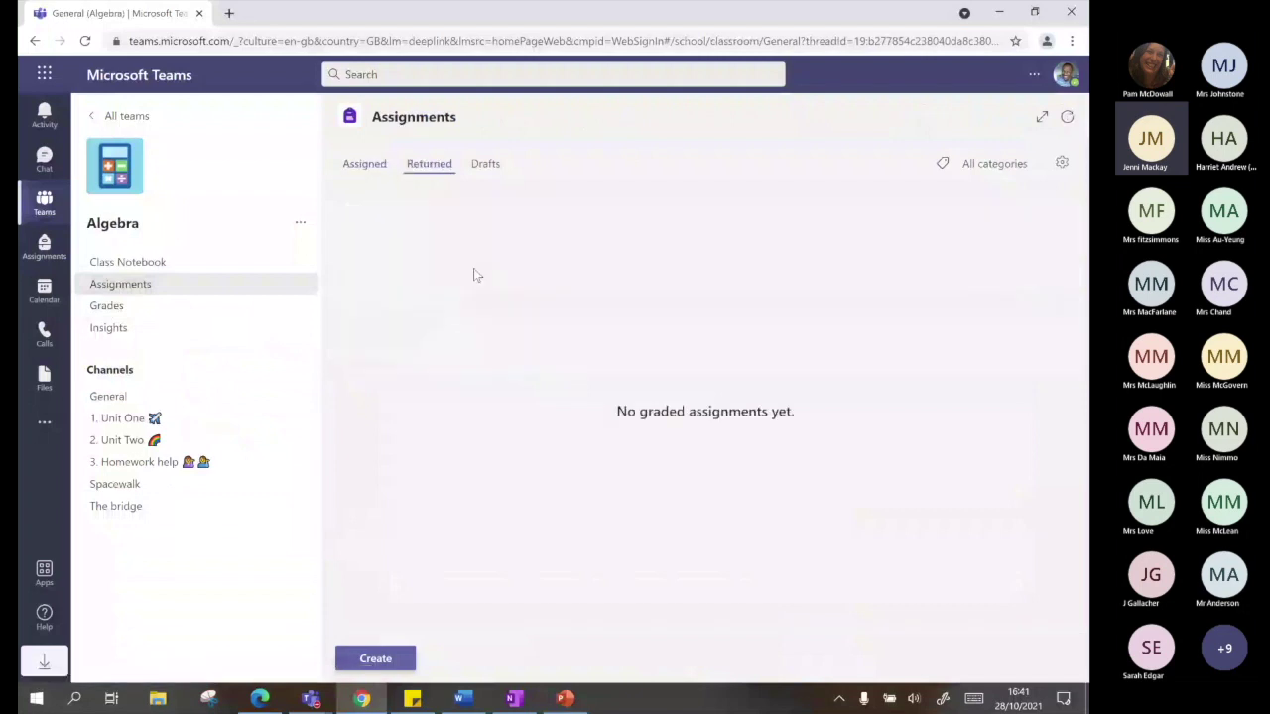
{"action": "left_click", "coordinate": [366, 166]}
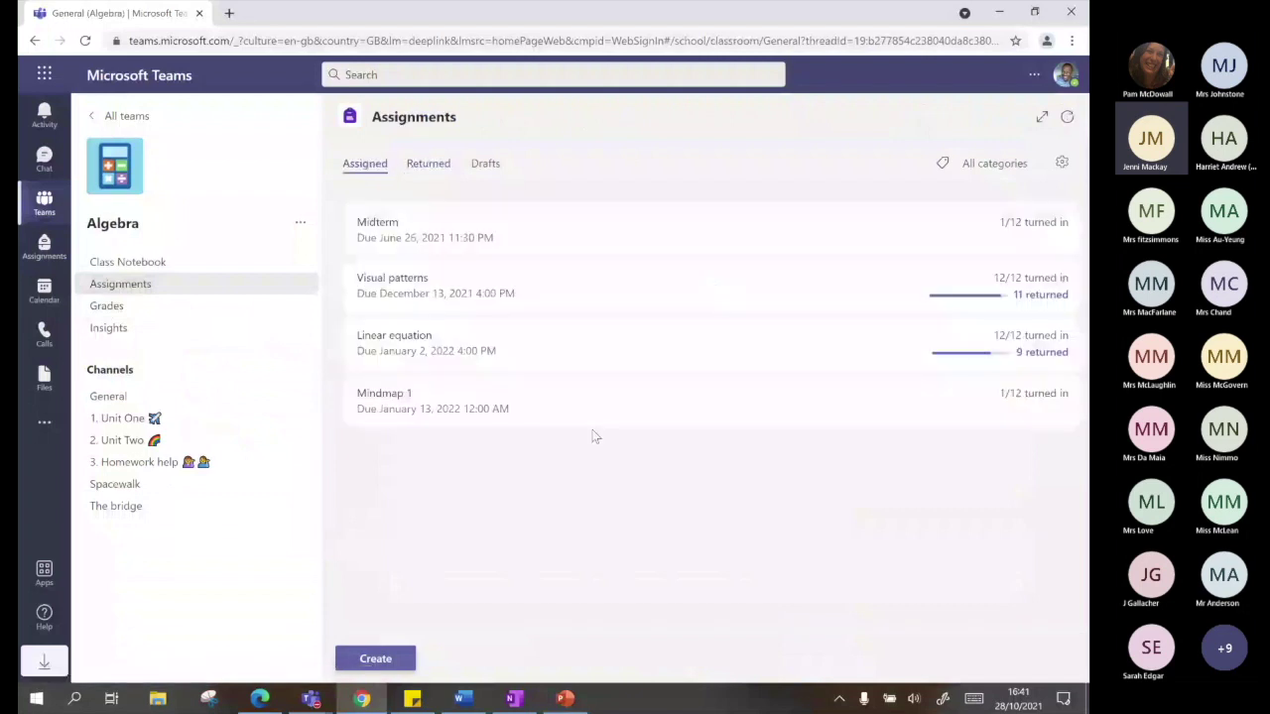
Review the turned-in and returned student work for the Linear equation assignment, including the feedback column
{"action": "left_click", "coordinate": [584, 357]}
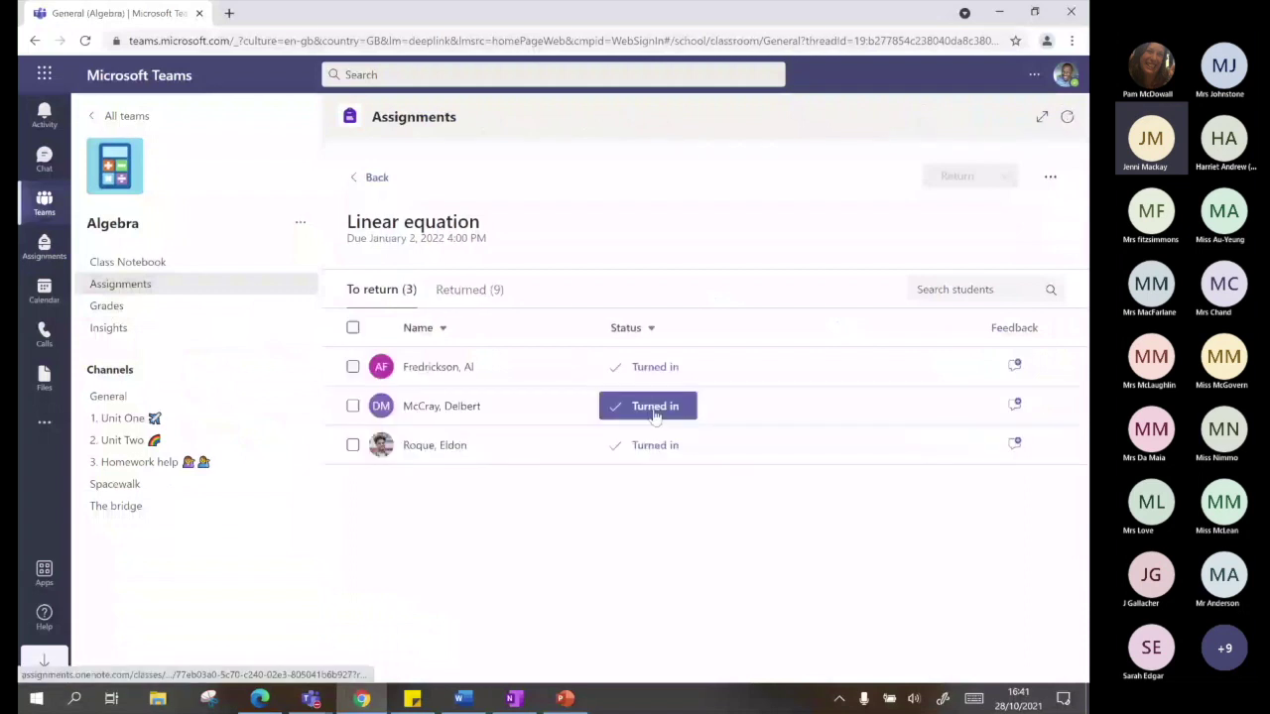
{"action": "left_click", "coordinate": [470, 291]}
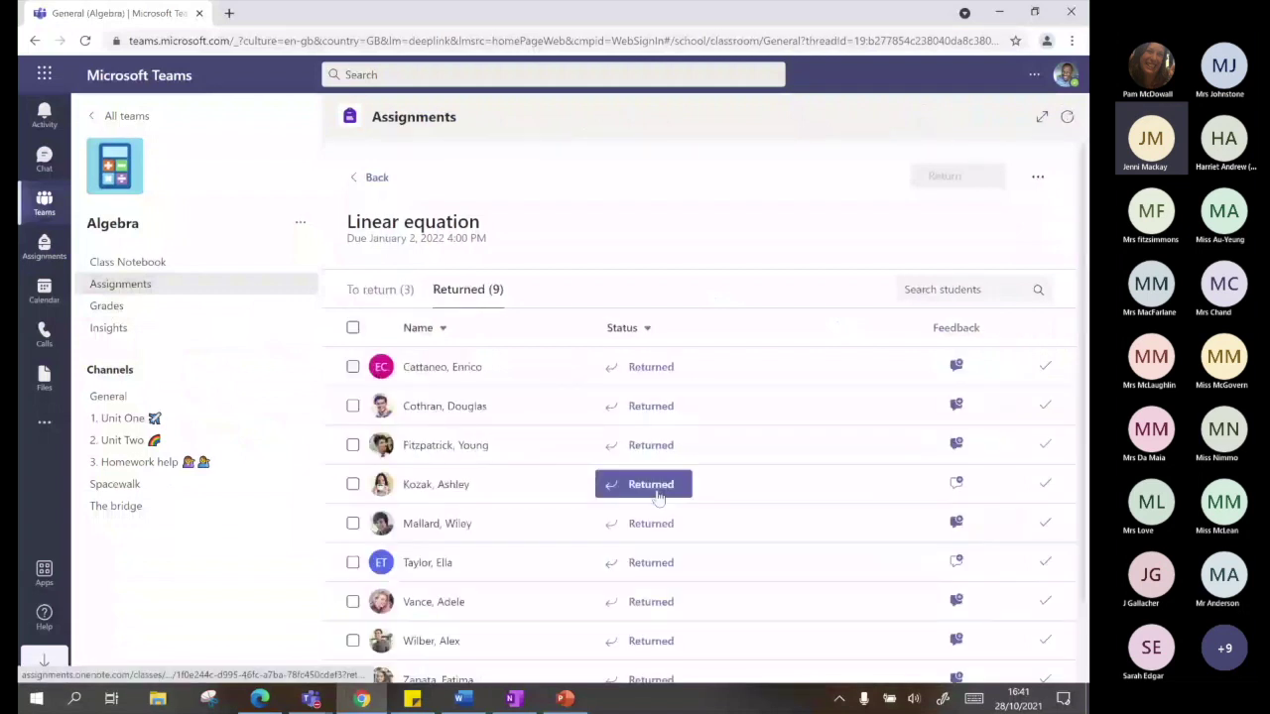
{"action": "left_click", "coordinate": [956, 484]}
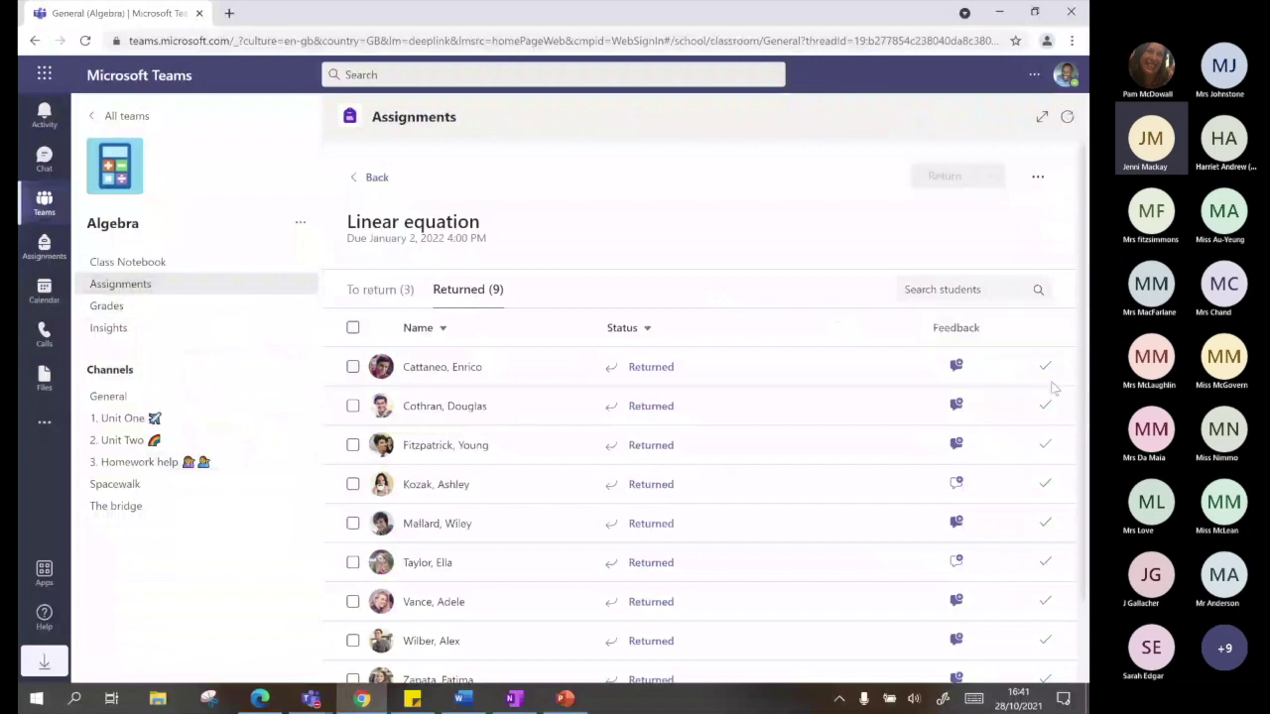
Open the third student's returned Linear equation work and examine the criteria of its Math Problem-Solving Rubric
{"action": "left_click", "coordinate": [643, 446]}
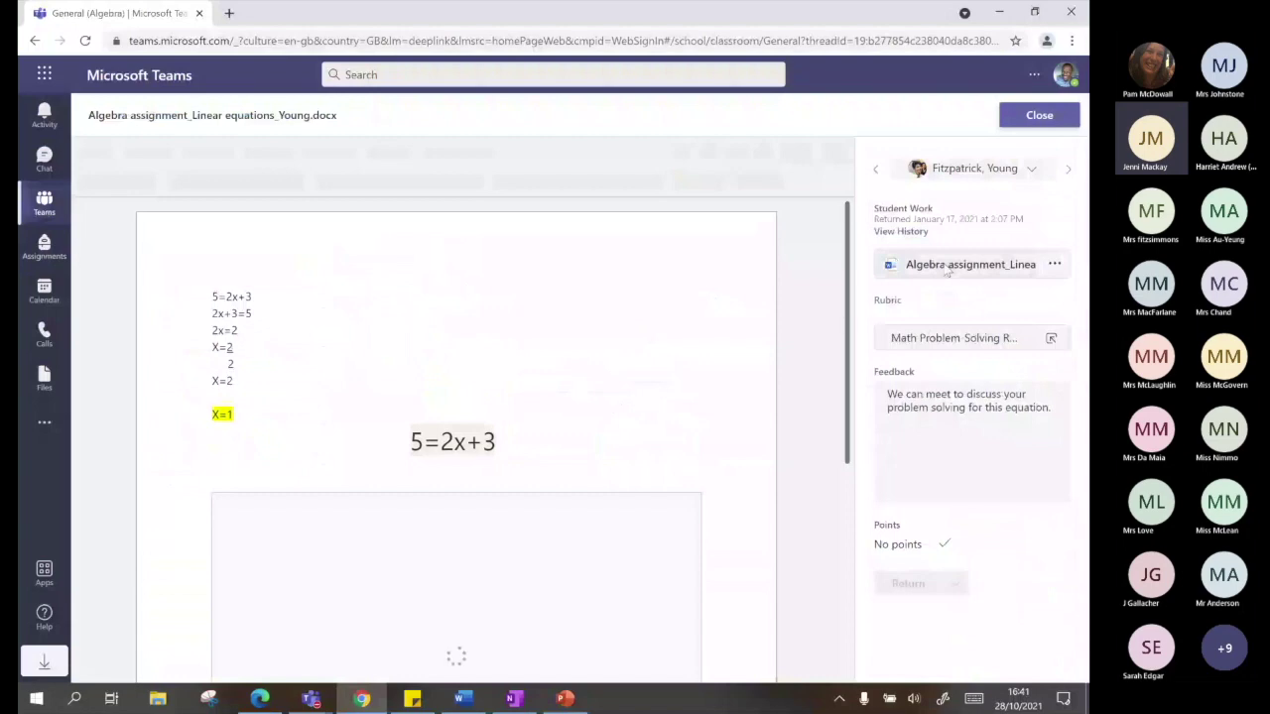
{"action": "scroll", "coordinate": [992, 506], "scroll_direction": "down", "scroll_amount": 1}
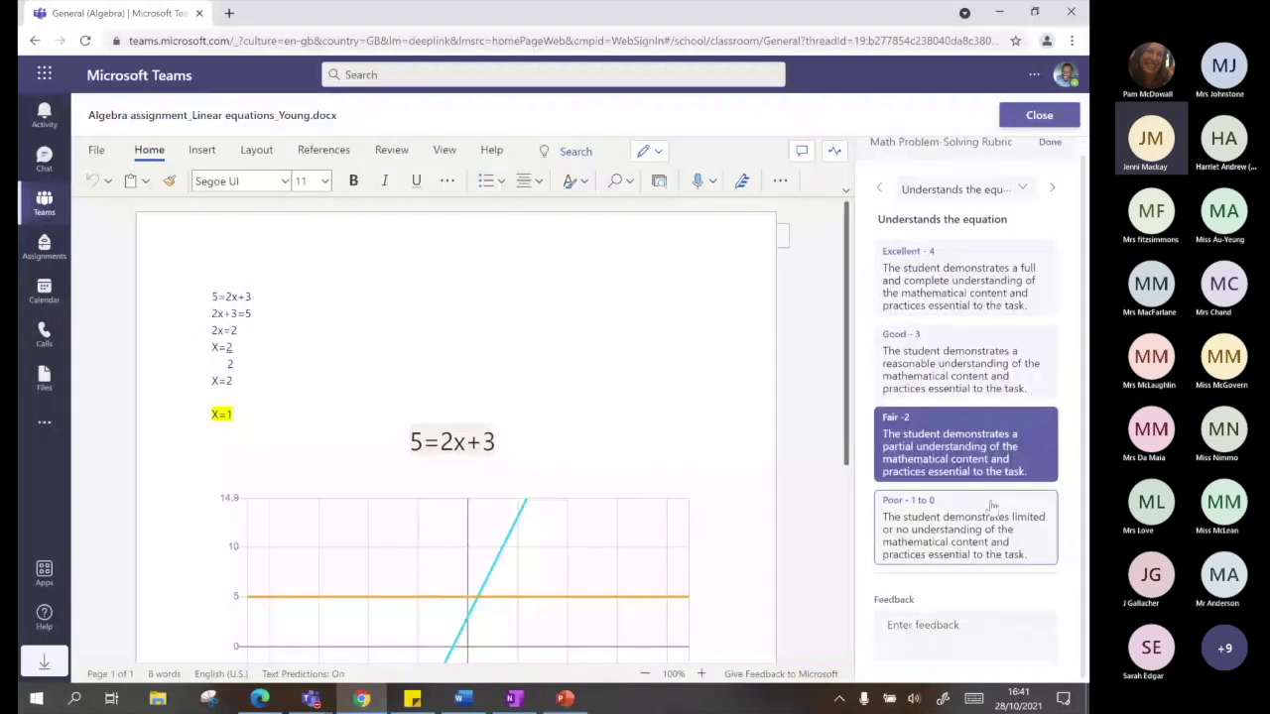
{"action": "scroll", "coordinate": [992, 506], "scroll_direction": "up", "scroll_amount": 1}
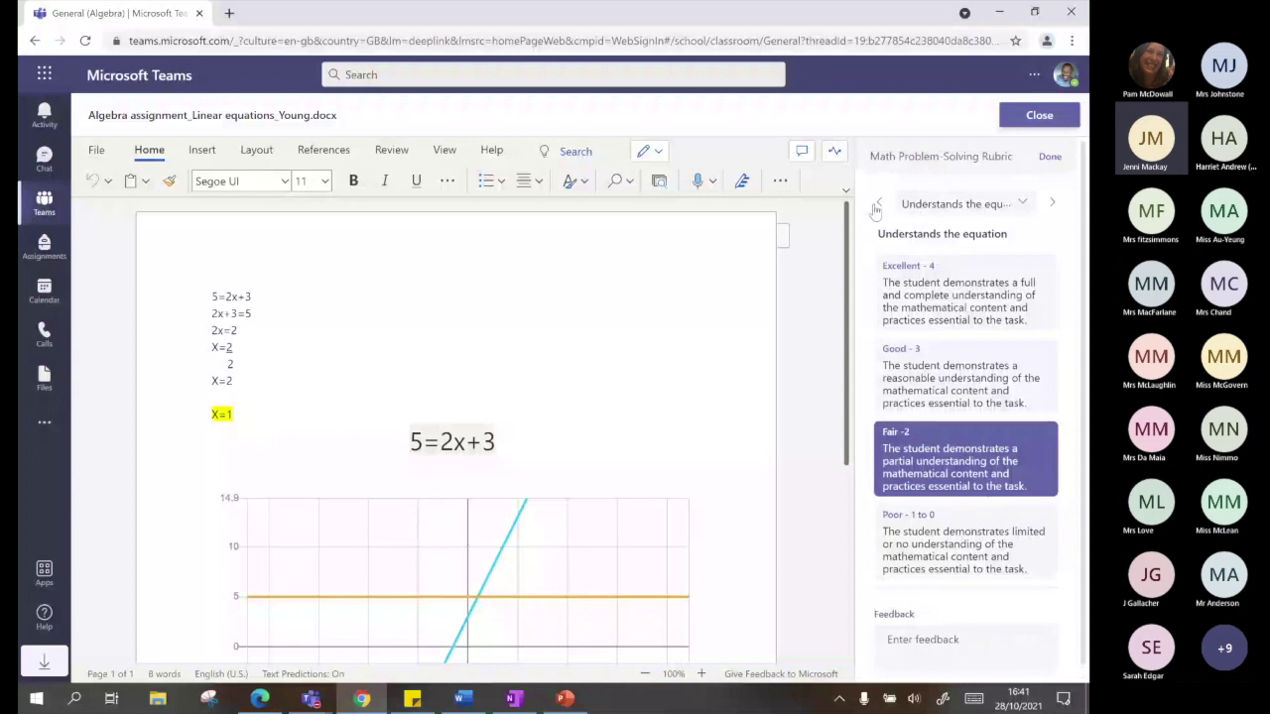
{"action": "left_click", "coordinate": [878, 205]}
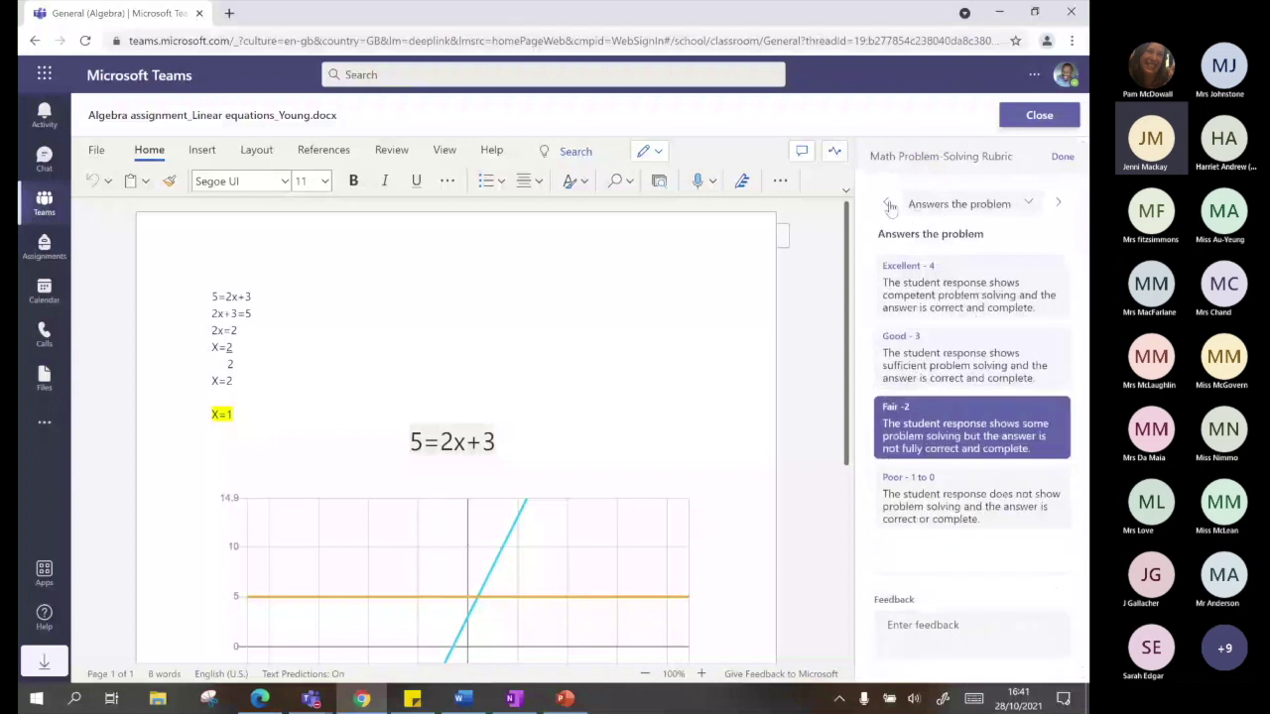
{"action": "left_click", "coordinate": [888, 203]}
{"action": "left_click", "coordinate": [888, 203]}
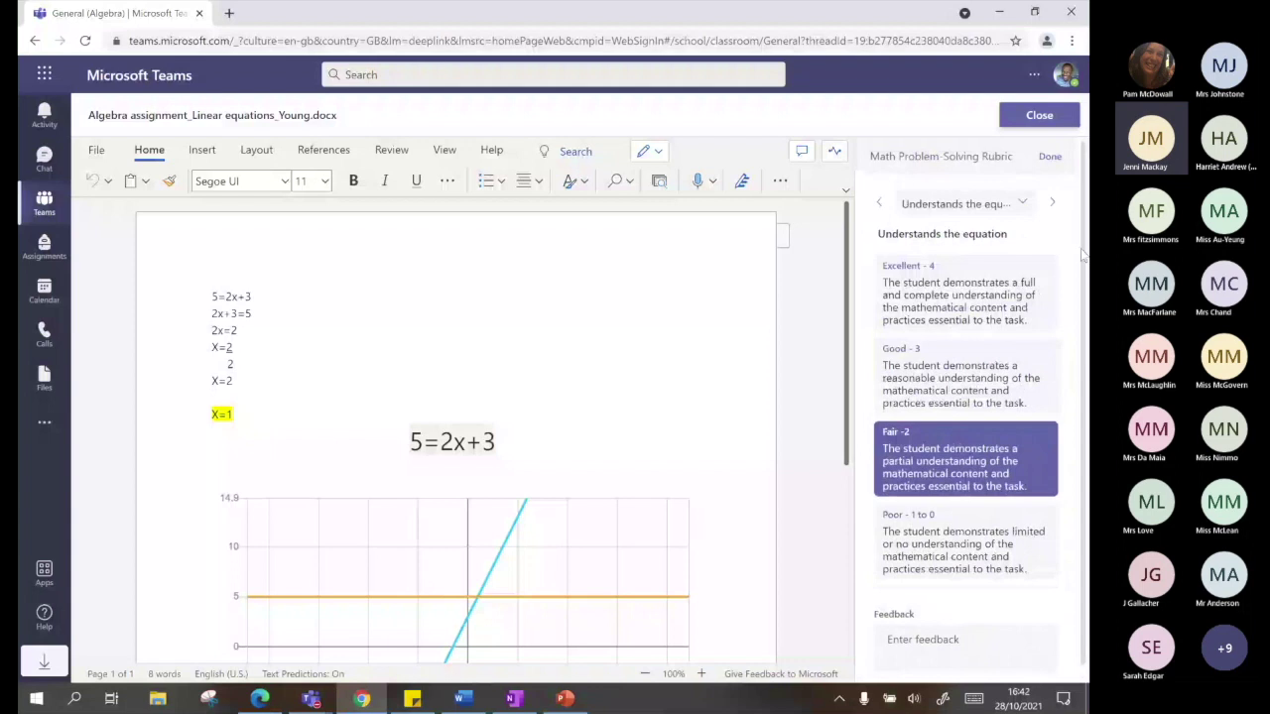
Rate the student's work as Good - 3 for the Answers the problem criterion of the rubric
{"action": "left_click", "coordinate": [1050, 204]}
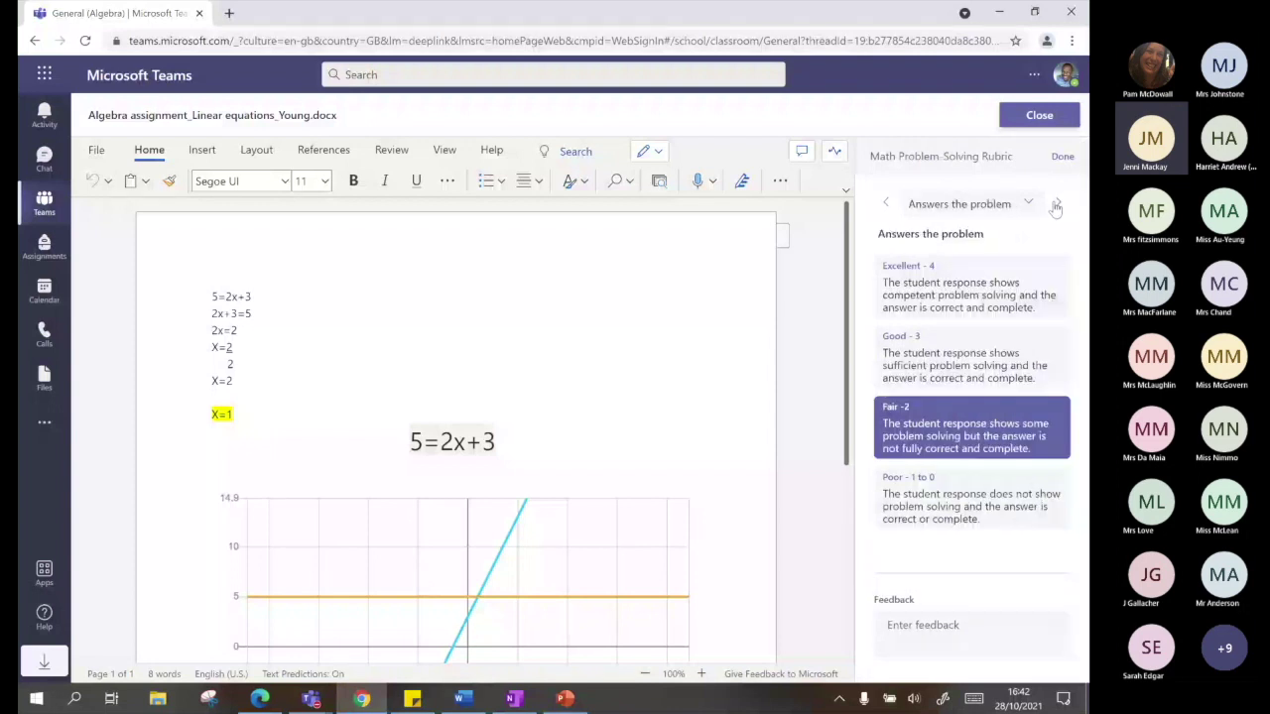
{"action": "left_click", "coordinate": [943, 514]}
{"action": "left_click", "coordinate": [942, 385]}
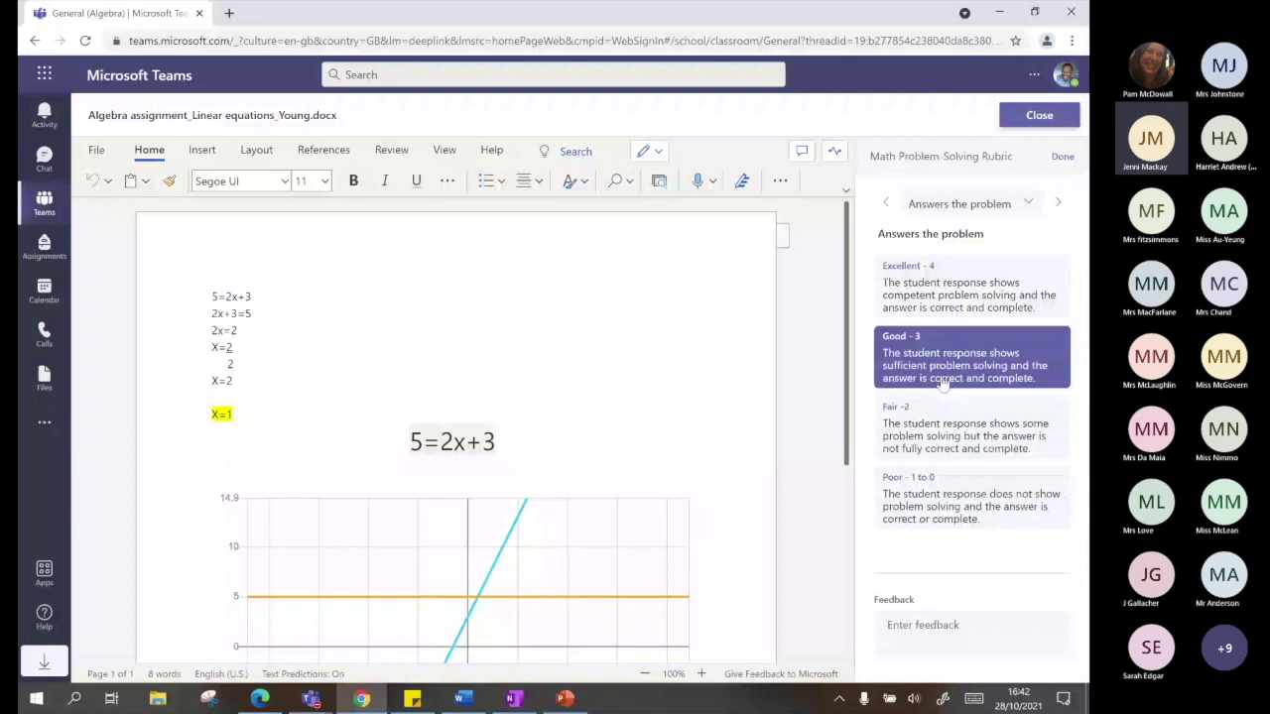
Change the Answers the problem rating to Fair - 2, then return the work to the student and close the document
{"action": "left_click", "coordinate": [945, 421]}
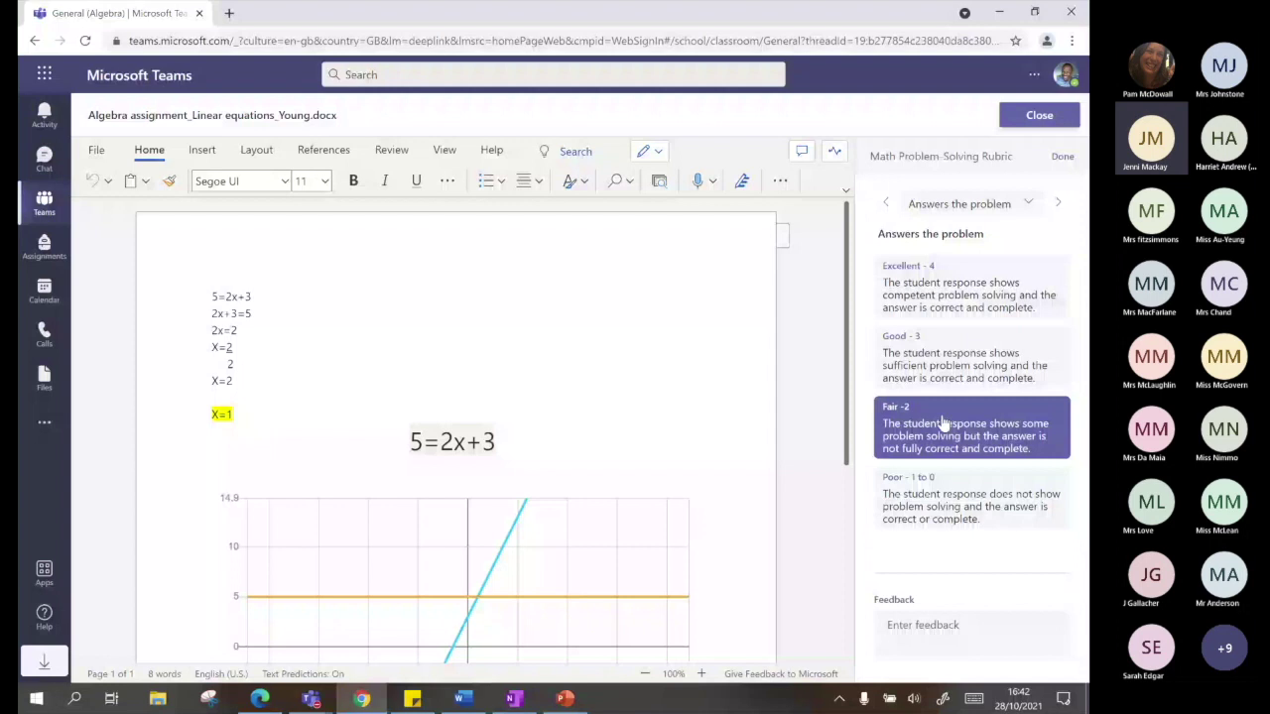
{"action": "left_click", "coordinate": [1062, 156]}
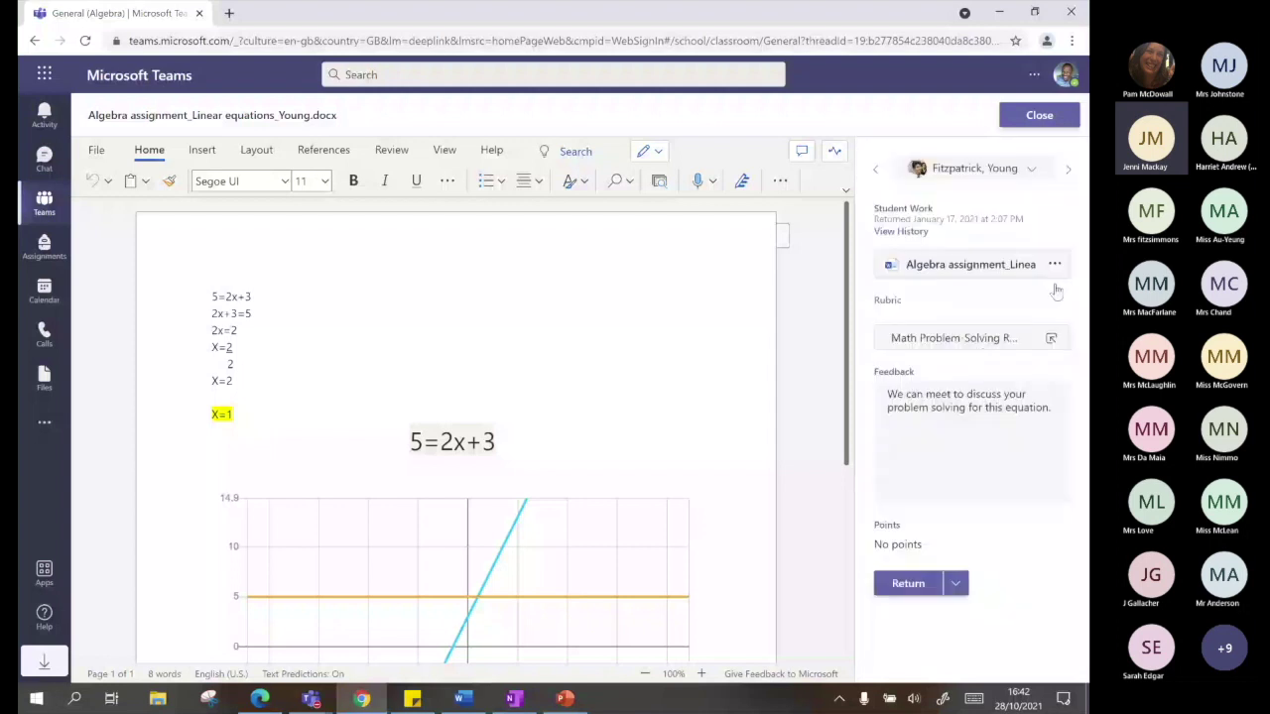
{"action": "left_click", "coordinate": [907, 584]}
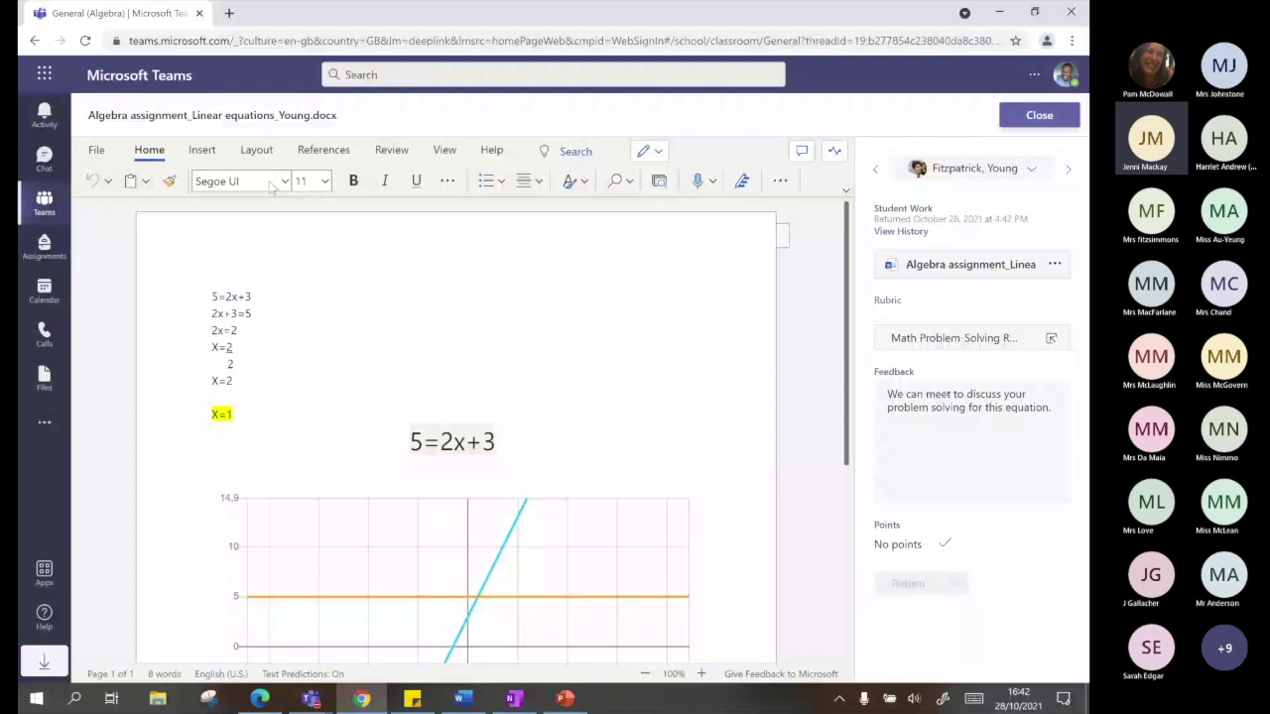
{"action": "left_click", "coordinate": [1034, 116]}
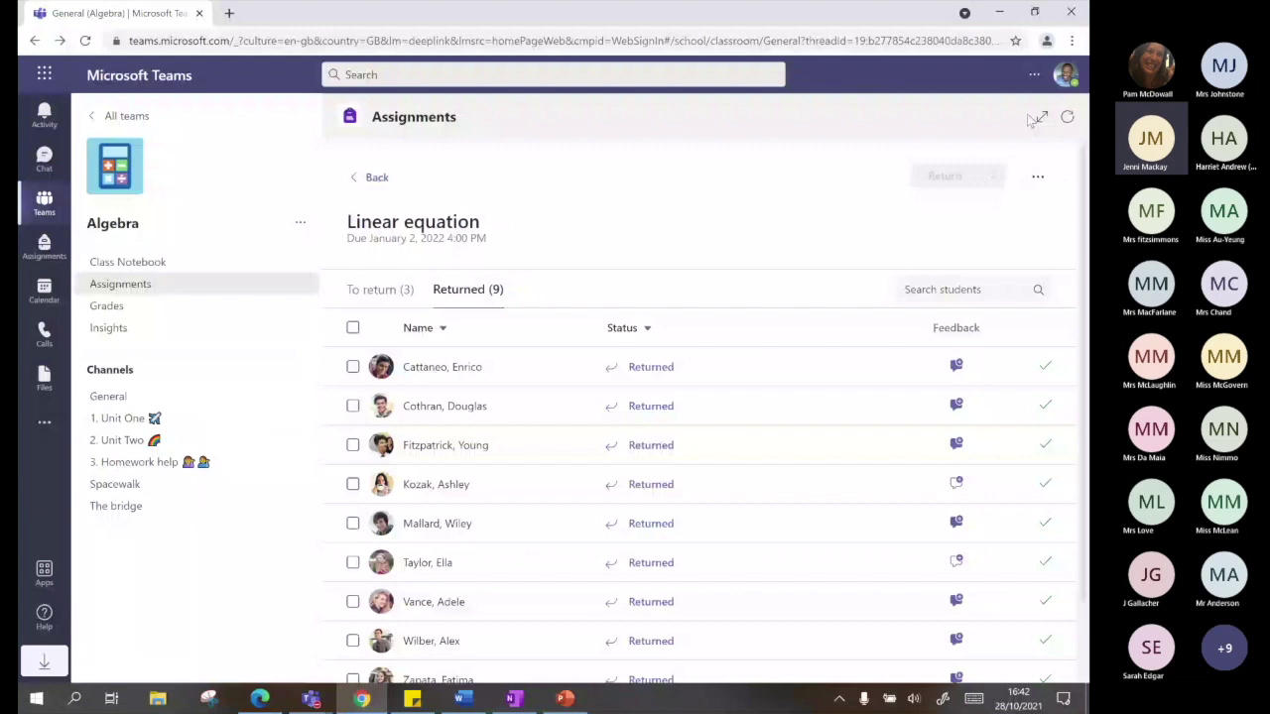
{"action": "scroll", "coordinate": [959, 439], "scroll_direction": "down", "scroll_amount": 2}
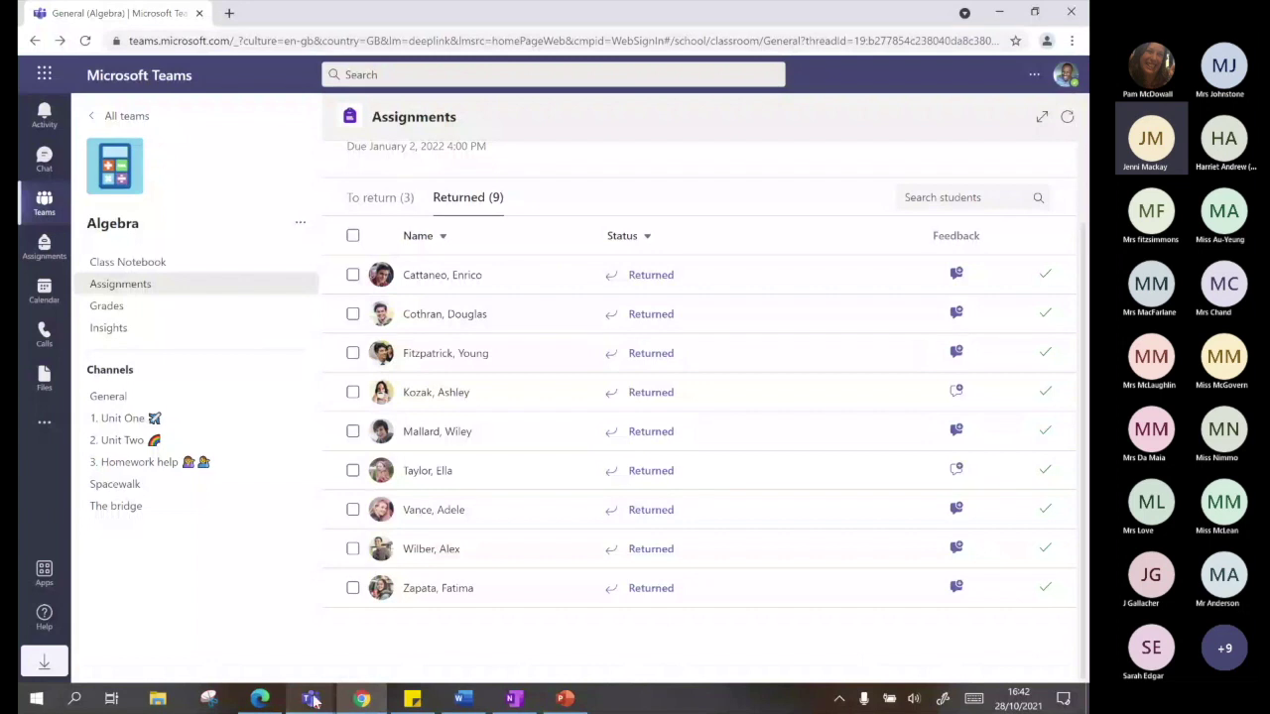
Switch to Edge and view the Student View of Teams Assignments video in full screen at 2:06, then exit full screen
{"action": "mouse_move", "coordinate": [313, 700]}
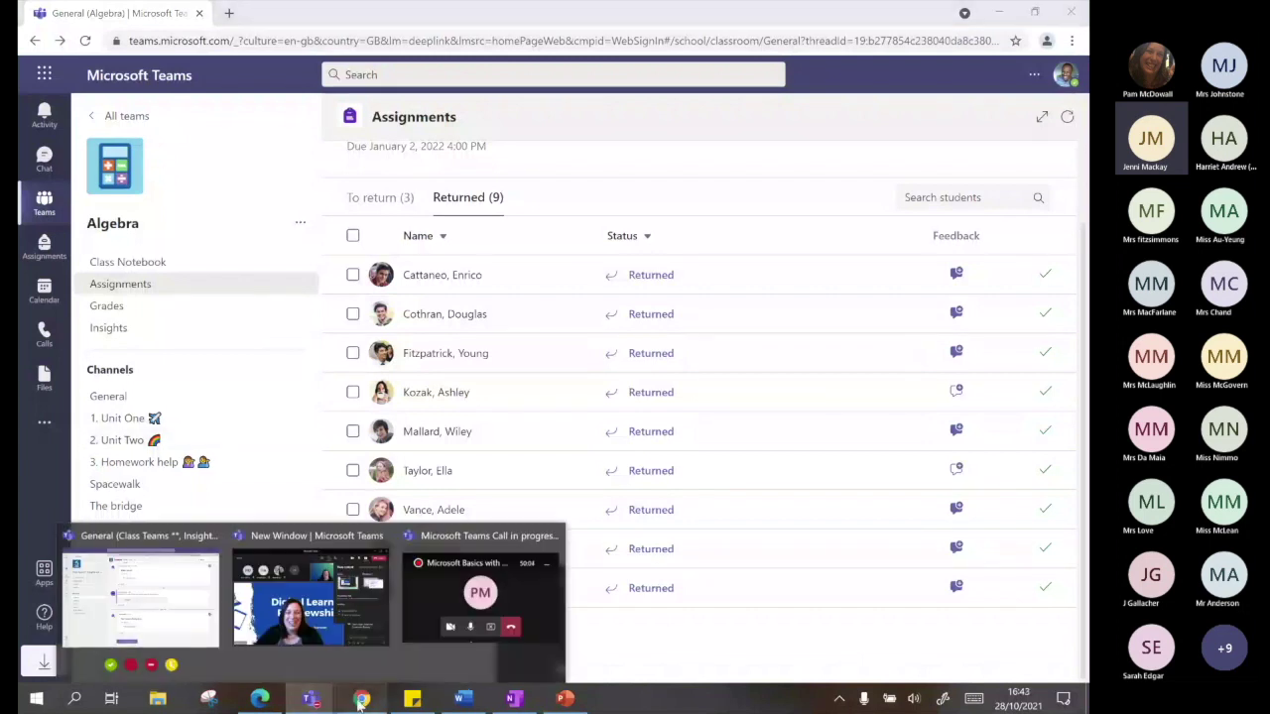
{"action": "left_click", "coordinate": [276, 702]}
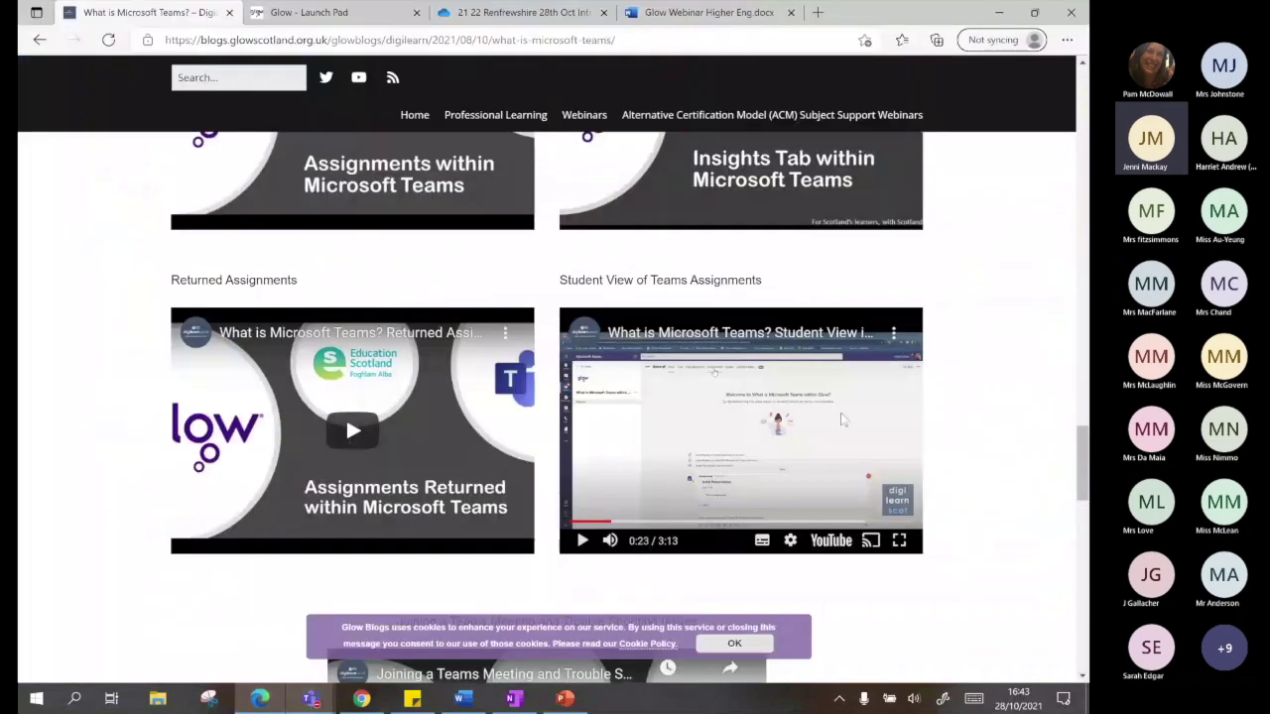
{"action": "left_click", "coordinate": [900, 546]}
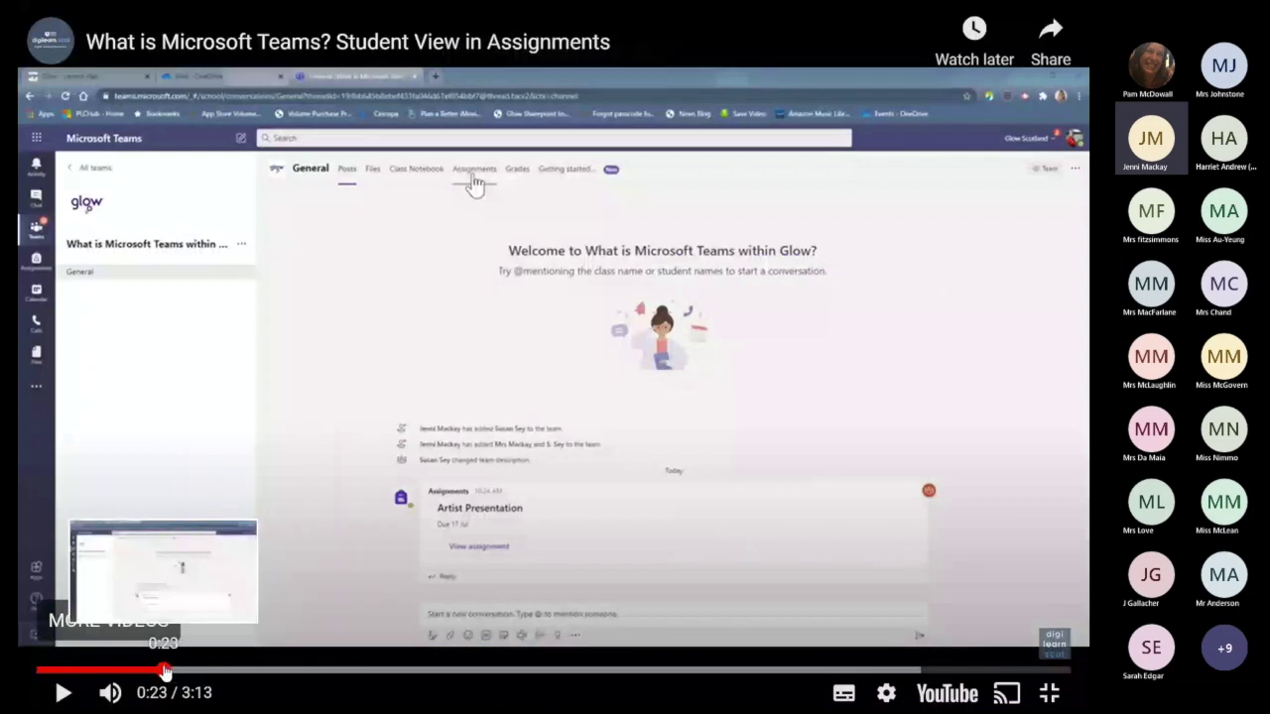
{"action": "left_click_drag", "start_coordinate": [165, 673], "coordinate": [317, 431]}
{"action": "left_click_drag", "start_coordinate": [385, 679], "coordinate": [711, 703]}
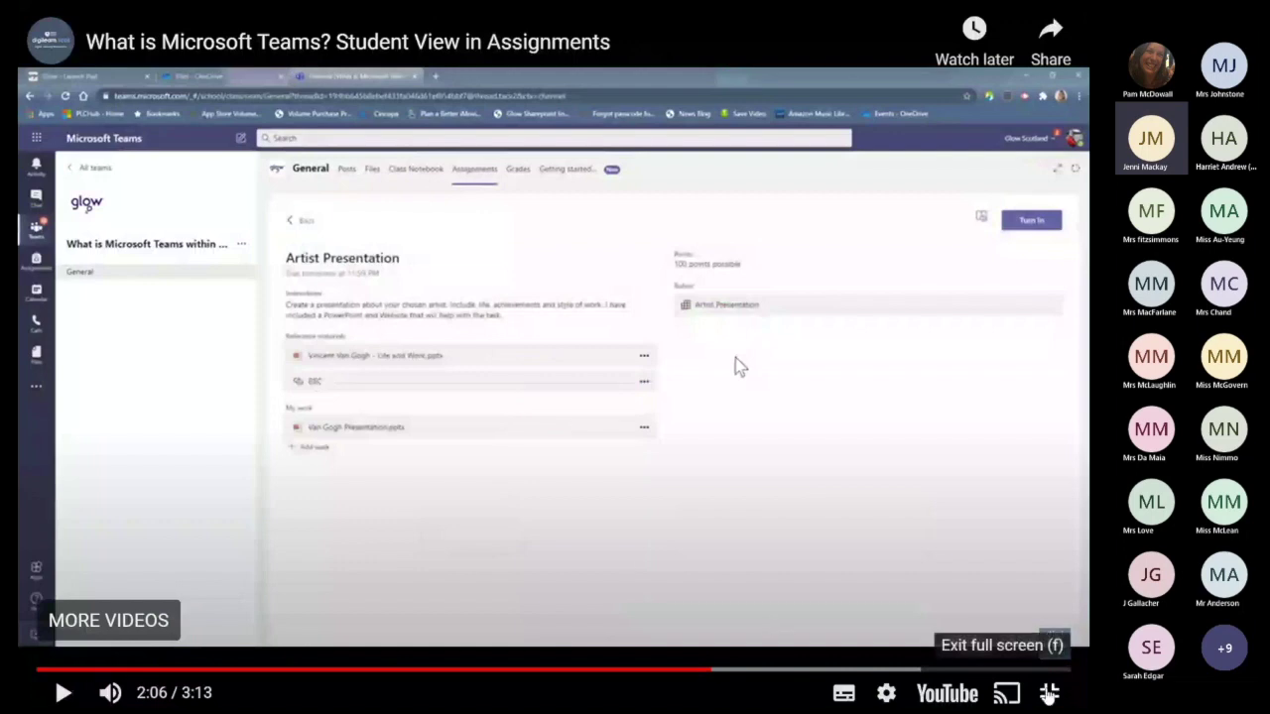
{"action": "left_click", "coordinate": [1049, 693]}
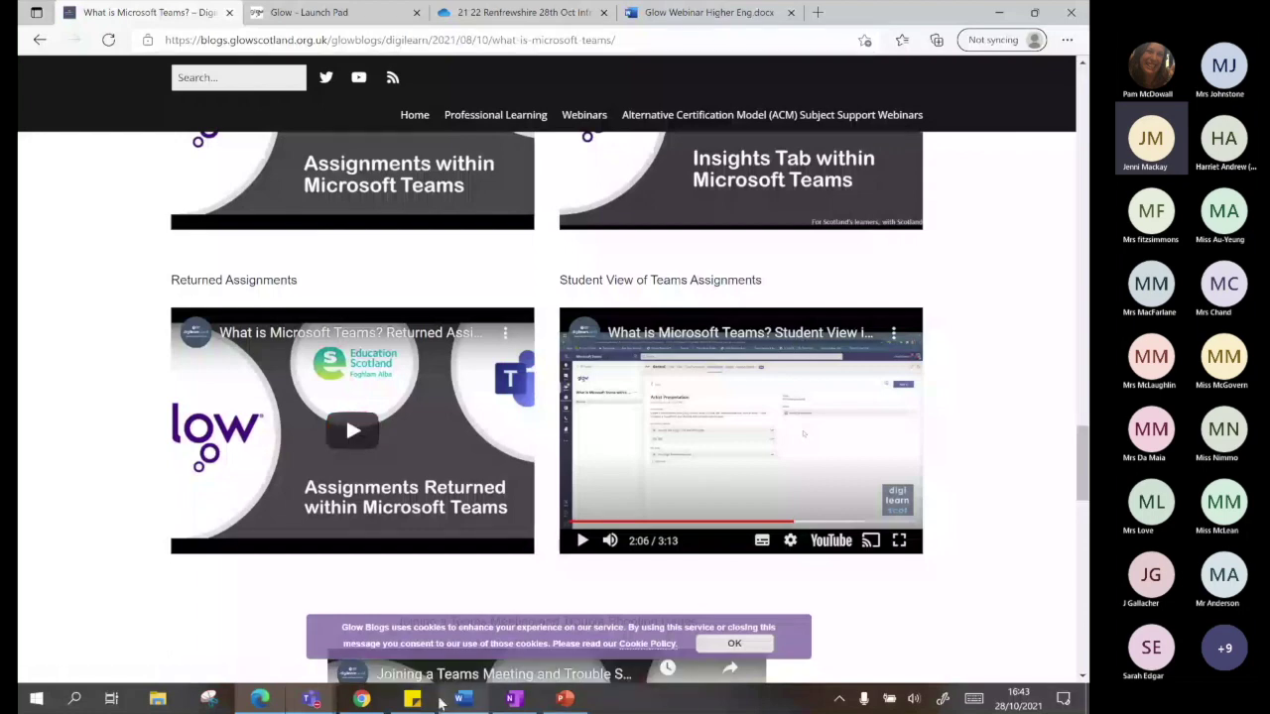
Switch back to Teams in Chrome and review the Algebra team's grades for each student and assignment
{"action": "mouse_move", "coordinate": [347, 705]}
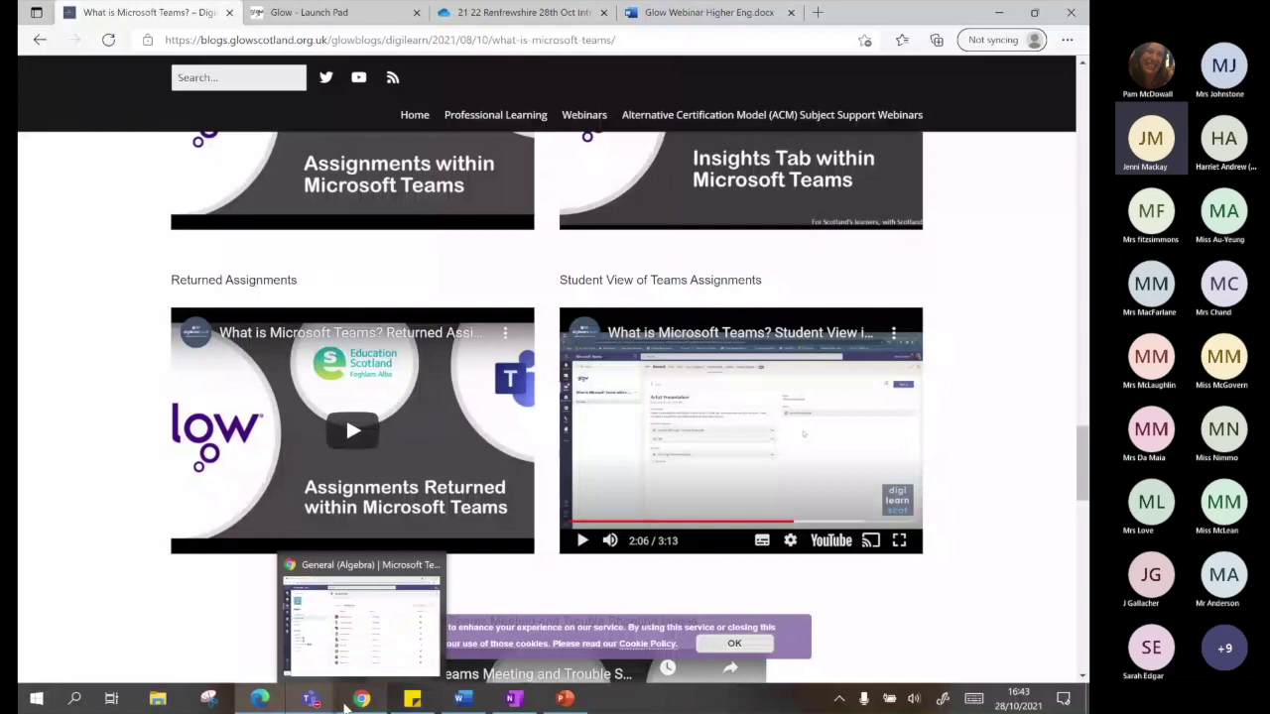
{"action": "mouse_move", "coordinate": [256, 702]}
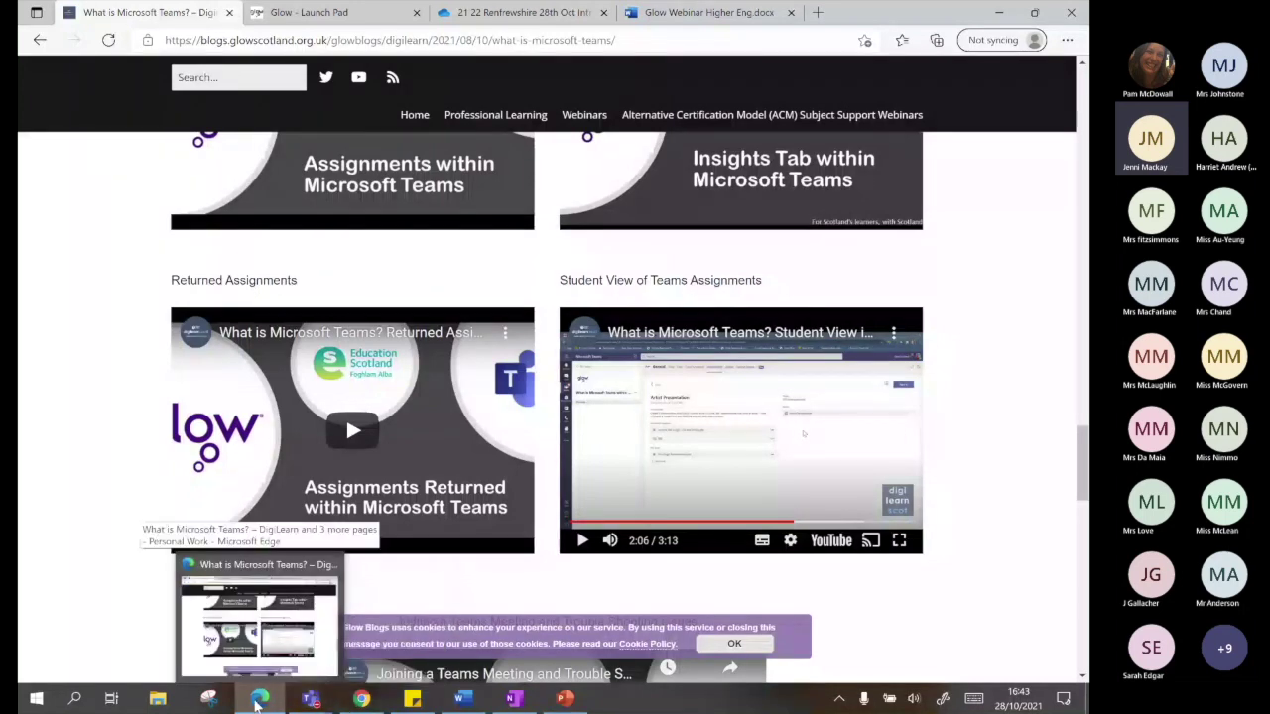
{"action": "left_click", "coordinate": [361, 698]}
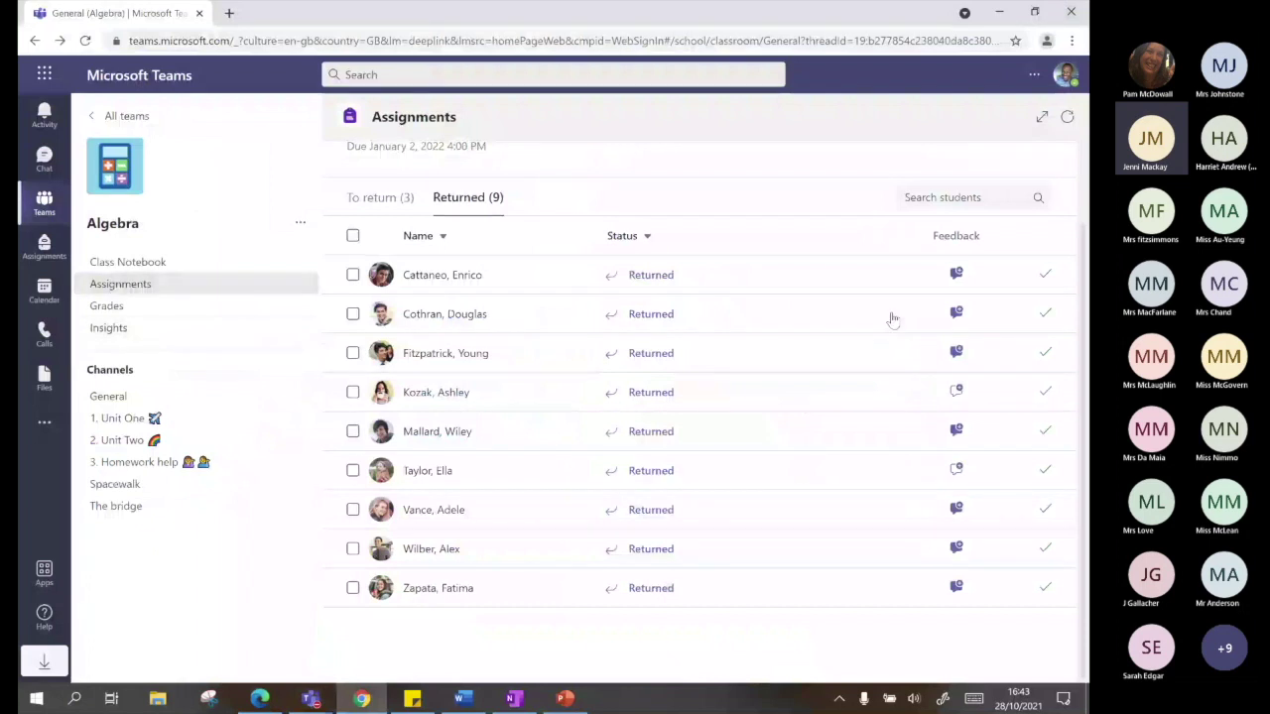
{"action": "left_click", "coordinate": [106, 305]}
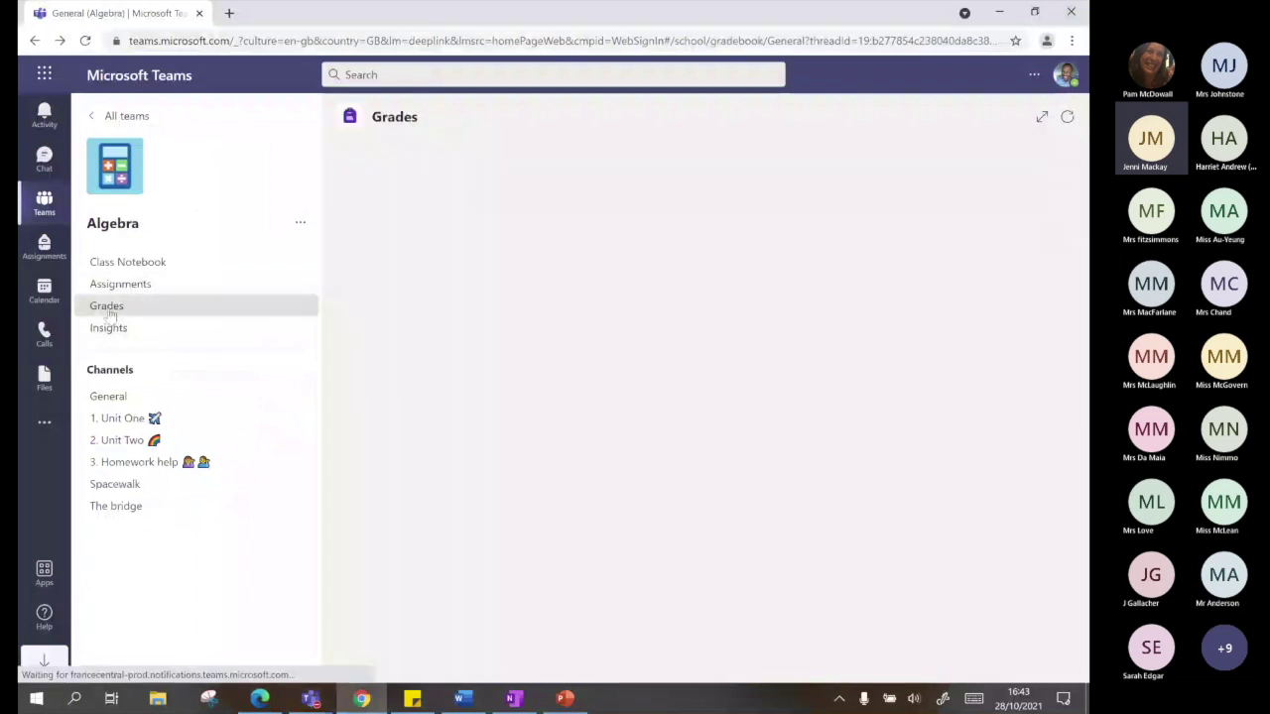
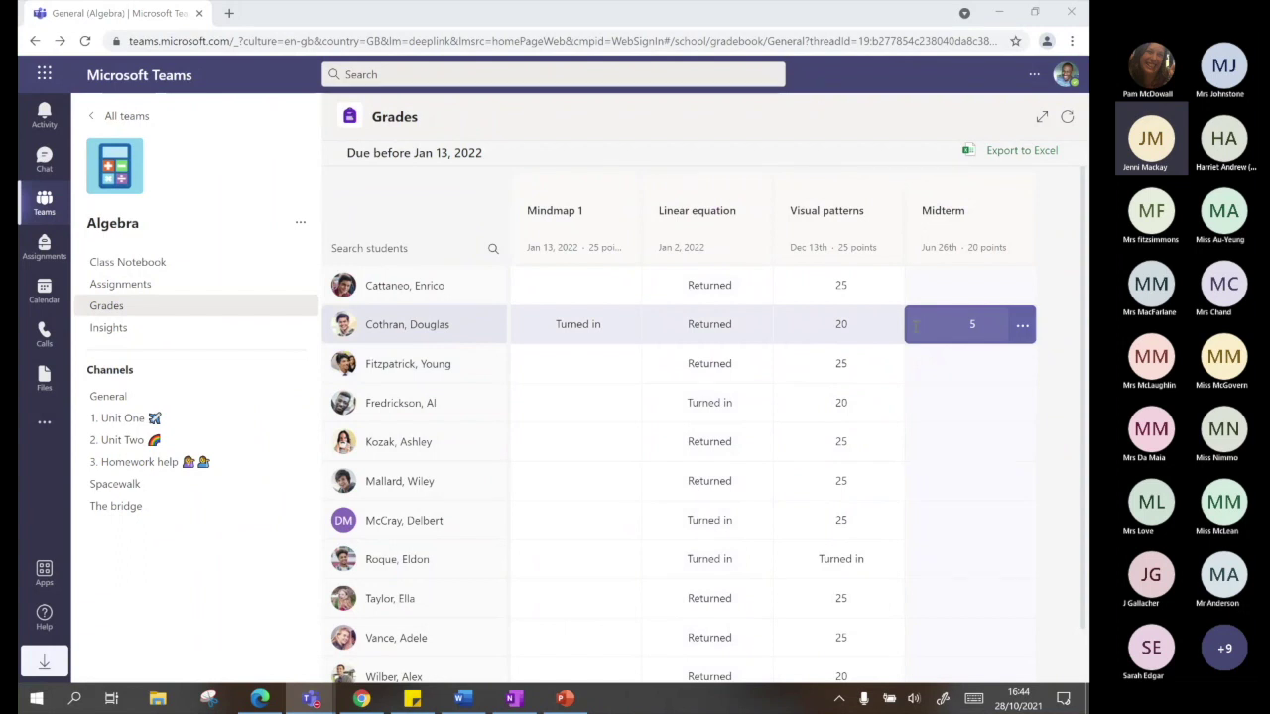
{"action": "left_click", "coordinate": [844, 316]}
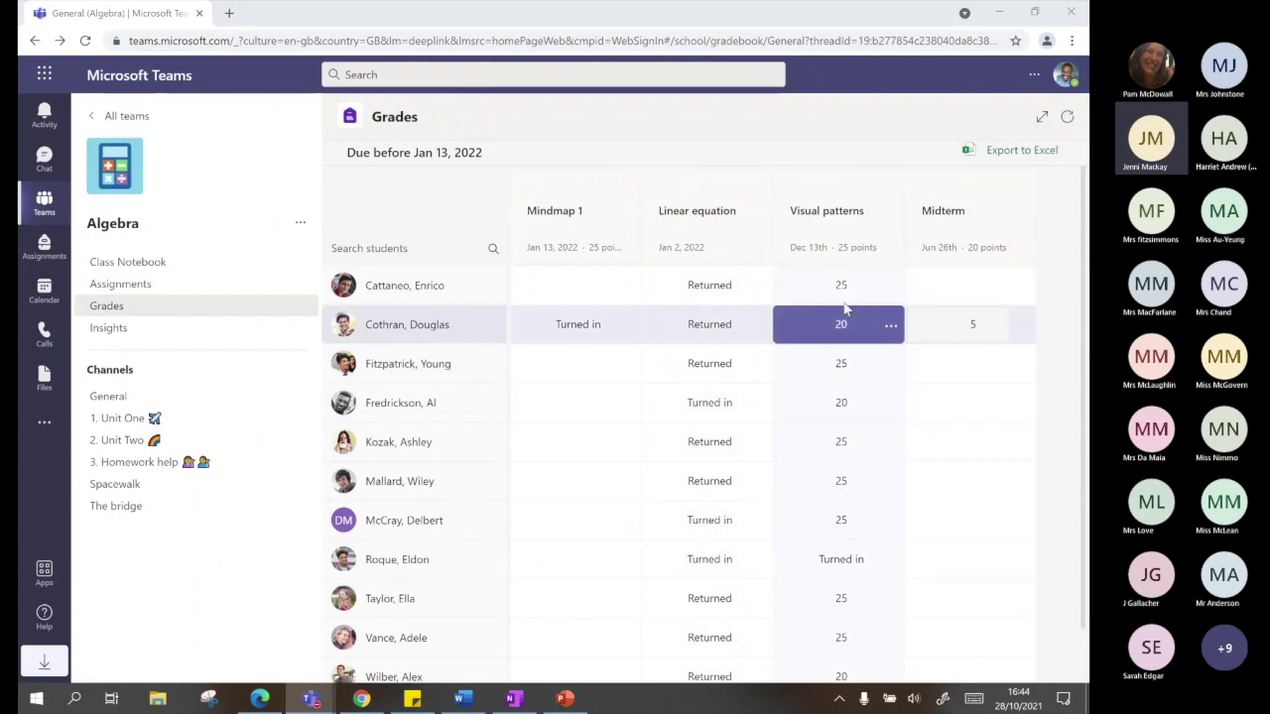
{"action": "scroll", "coordinate": [781, 422], "scroll_direction": "down", "scroll_amount": 1}
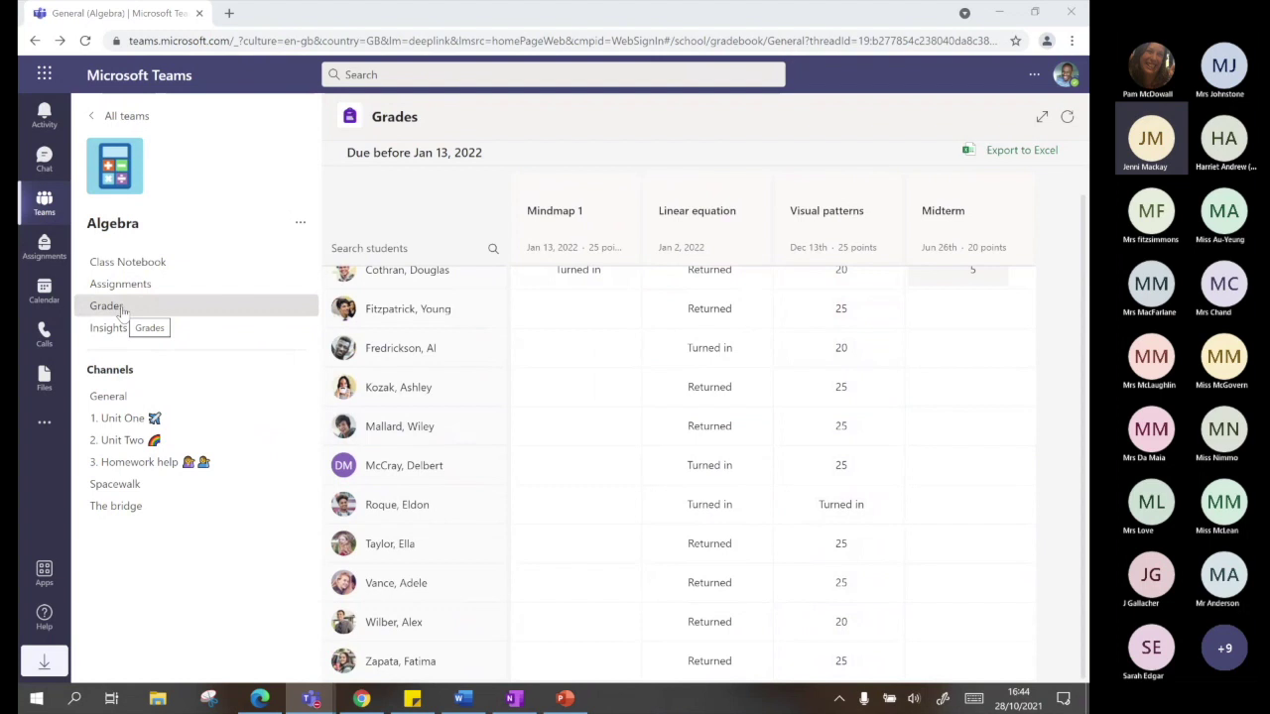
{"action": "left_click", "coordinate": [734, 315]}
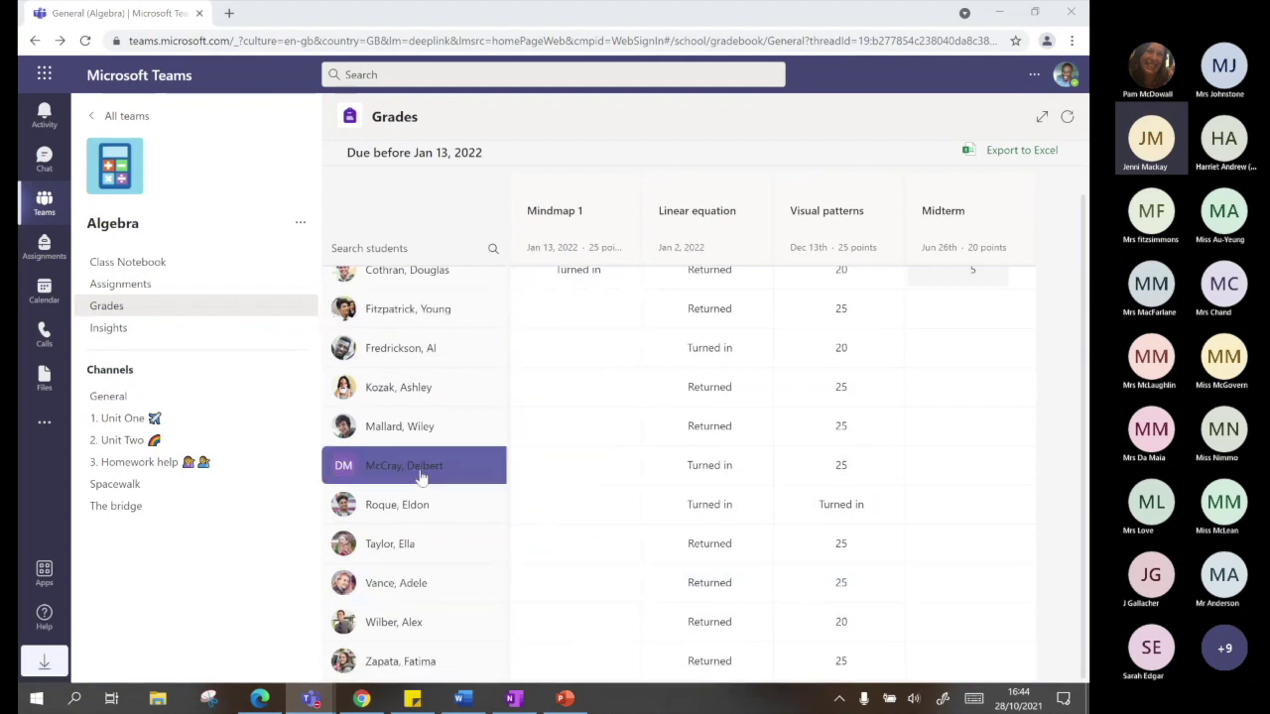
Open the Algebra team's Insights, examine this week's student activity with the Oct 26 details, and return to the overview
{"action": "left_click", "coordinate": [109, 329]}
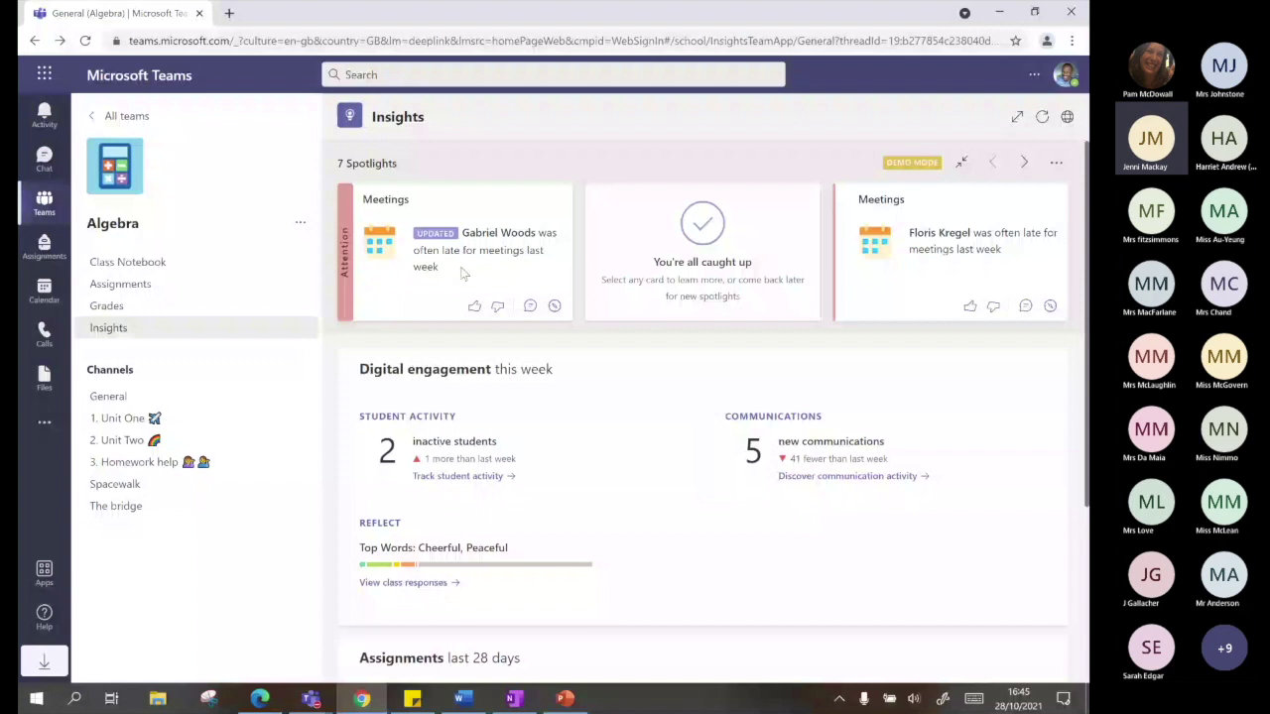
{"action": "scroll", "coordinate": [461, 274], "scroll_direction": "down", "scroll_amount": 2}
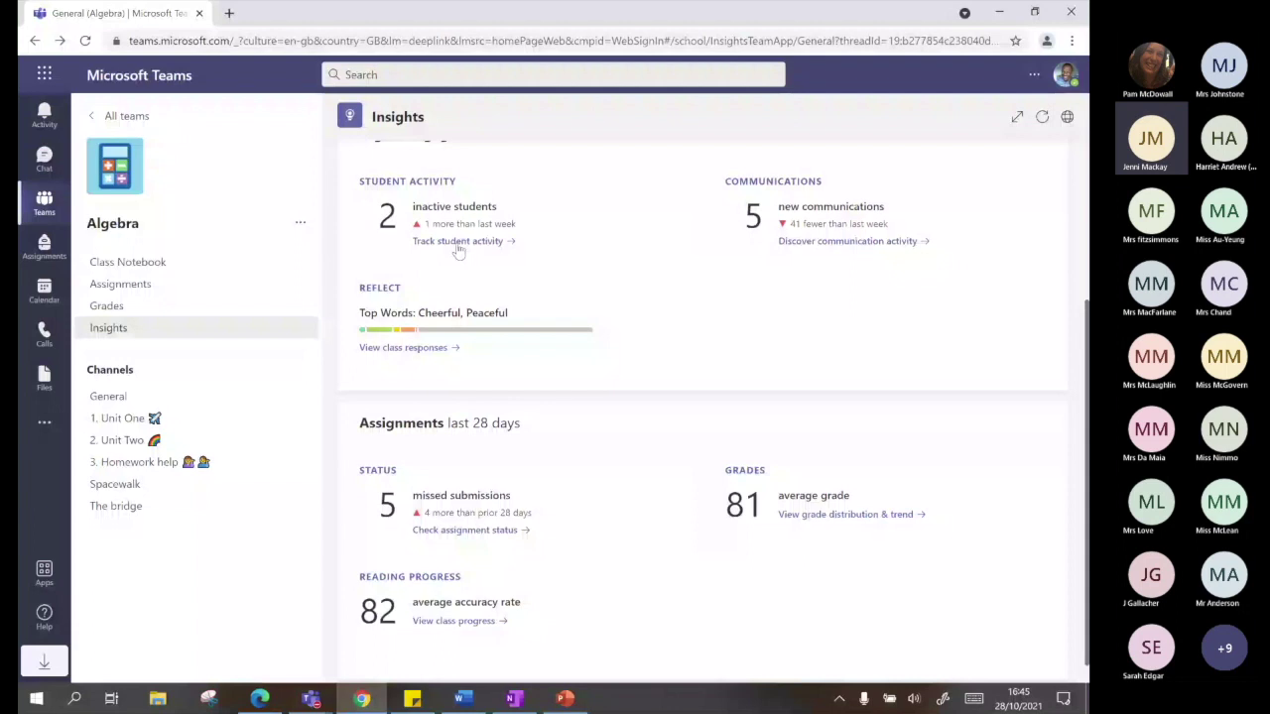
{"action": "left_click", "coordinate": [458, 242]}
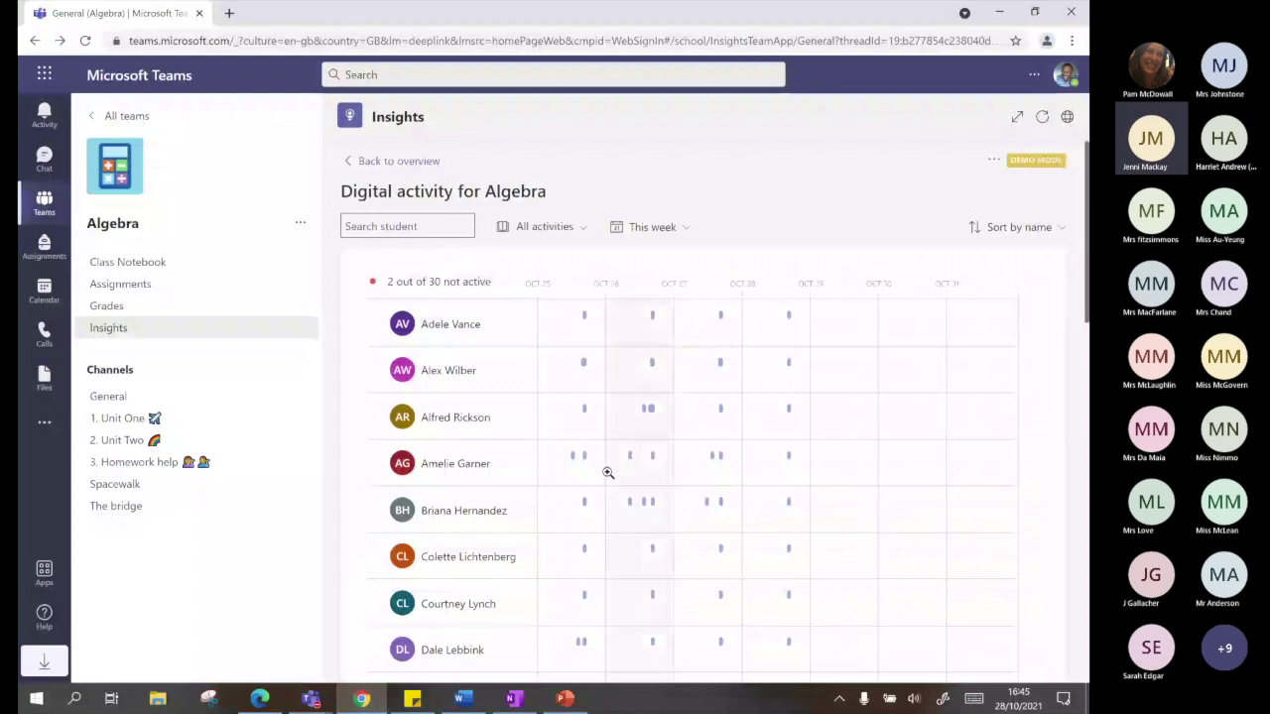
{"action": "scroll", "coordinate": [608, 473], "scroll_direction": "down", "scroll_amount": 2}
{"action": "scroll", "coordinate": [608, 473], "scroll_direction": "down", "scroll_amount": 2}
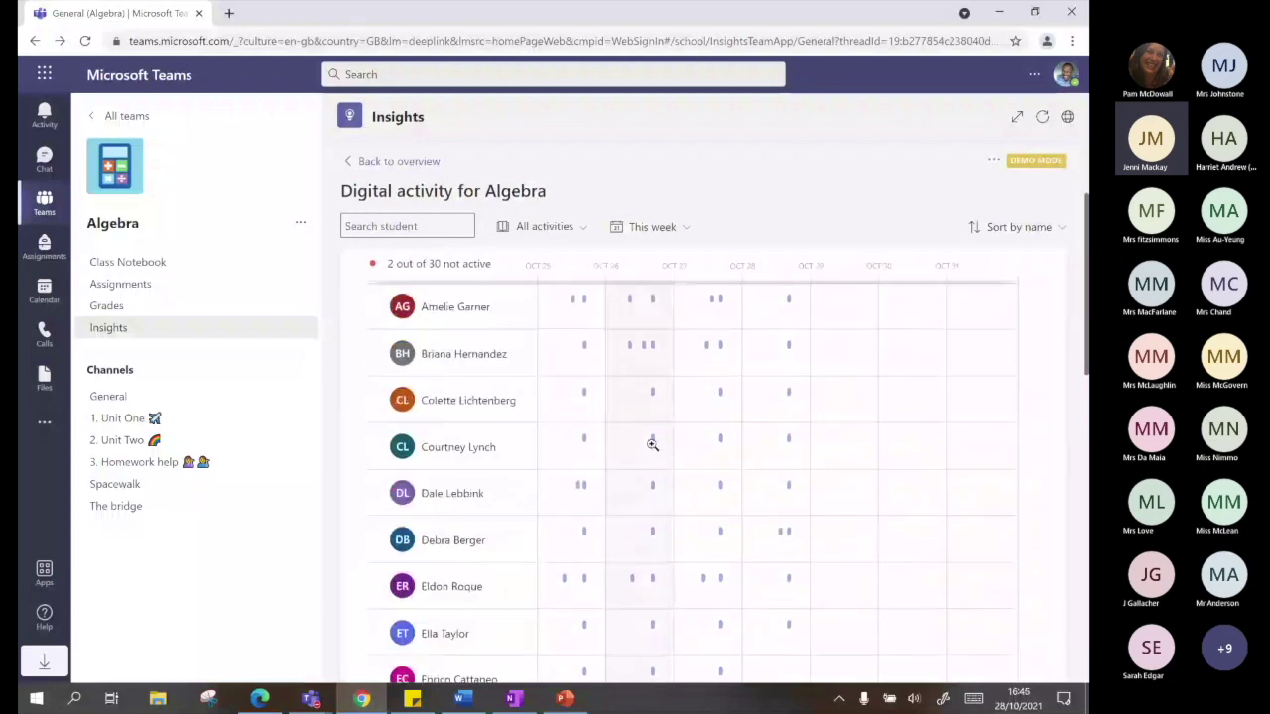
{"action": "scroll", "coordinate": [652, 445], "scroll_direction": "up", "scroll_amount": 4}
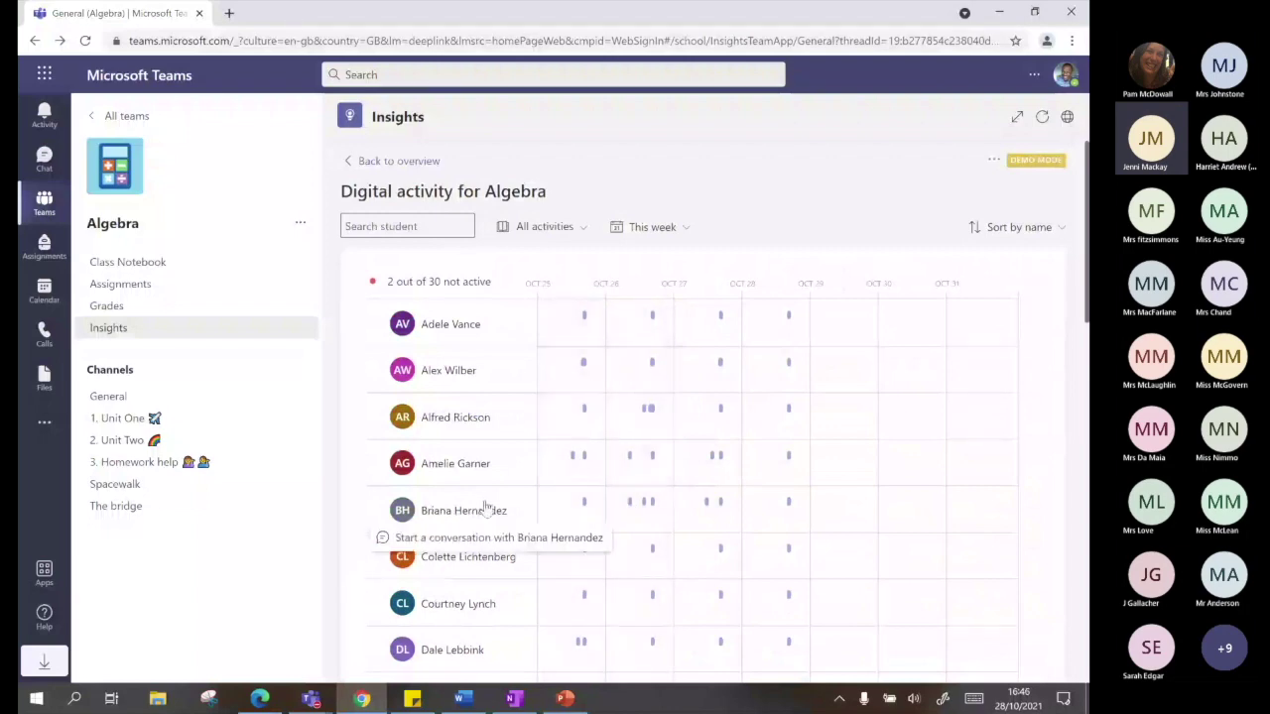
{"action": "left_click", "coordinate": [636, 513]}
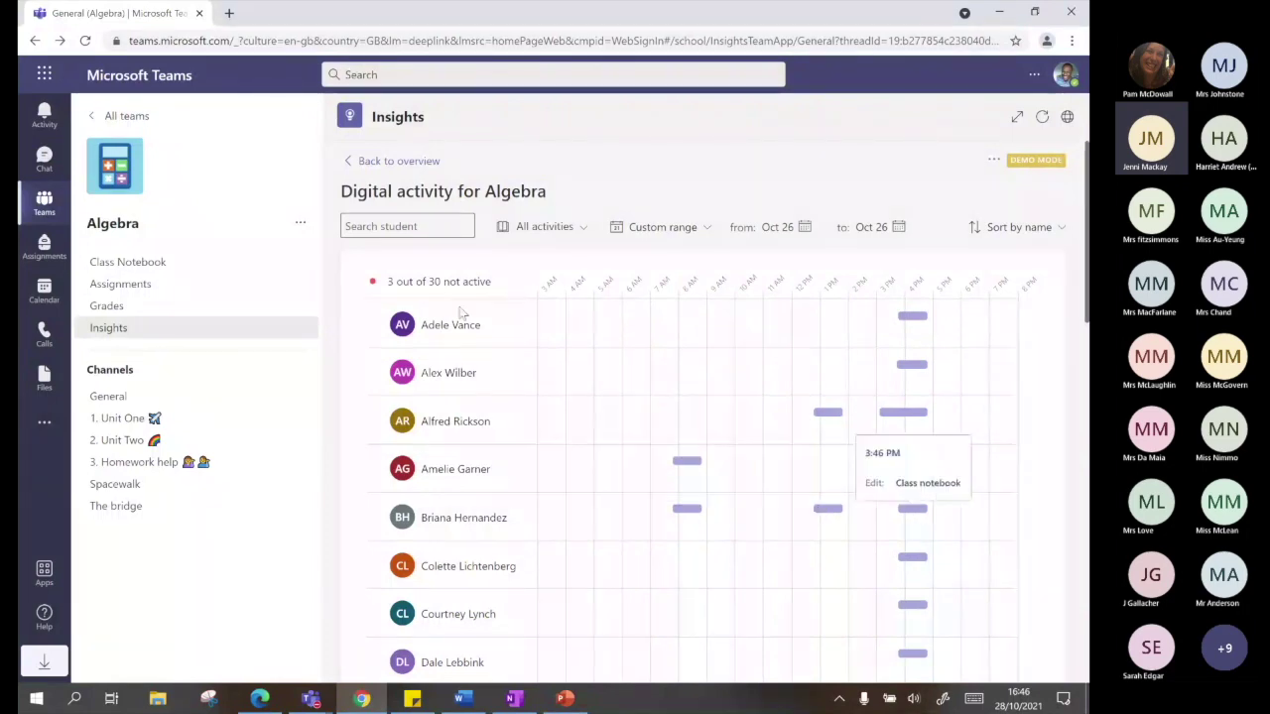
{"action": "left_click", "coordinate": [354, 164]}
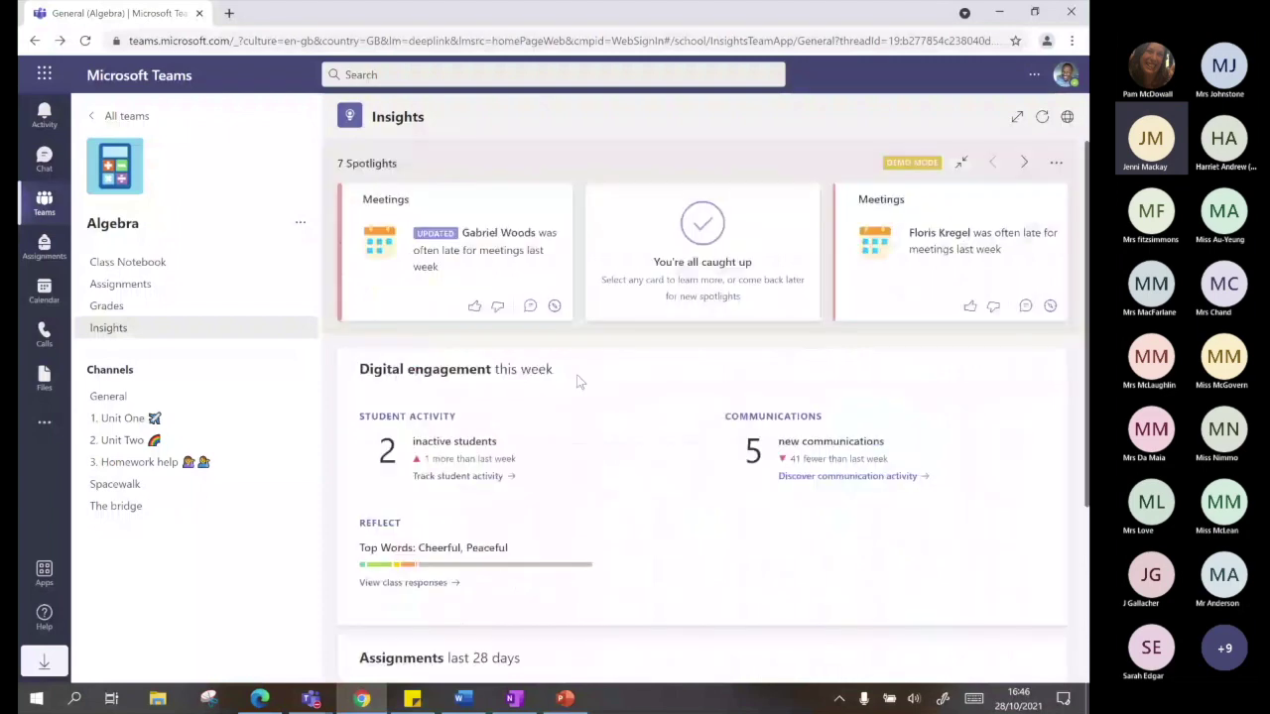
Reopen the student activity report, inspect the Oct 25 details, and return to the Insights overview
{"action": "left_click", "coordinate": [580, 383]}
{"action": "scroll", "coordinate": [575, 446], "scroll_direction": "down", "scroll_amount": 2}
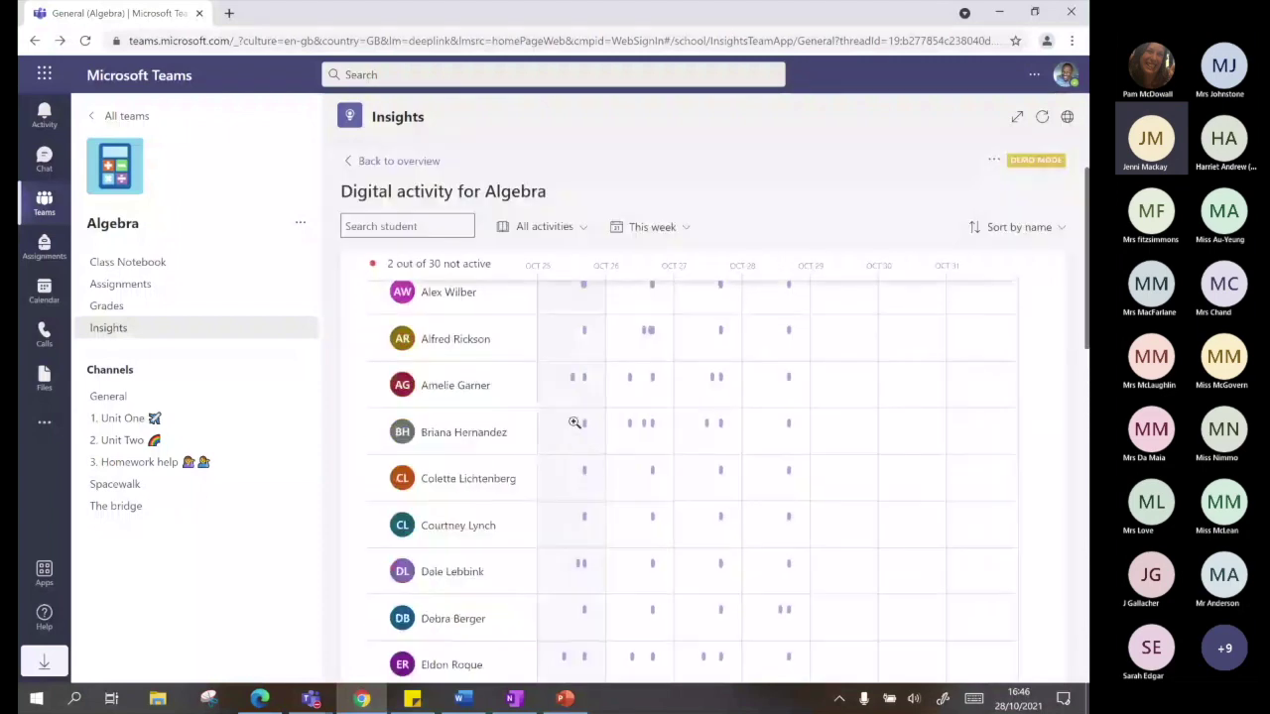
{"action": "left_click", "coordinate": [571, 434]}
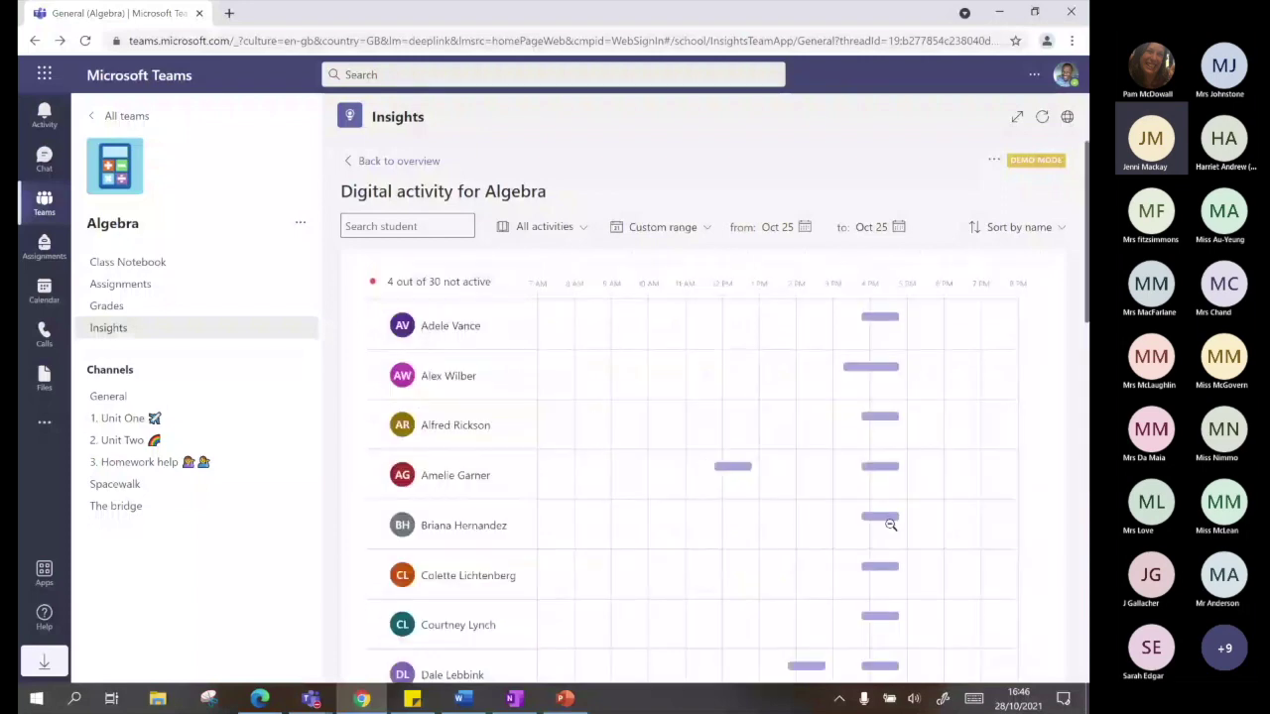
{"action": "left_click", "coordinate": [383, 167]}
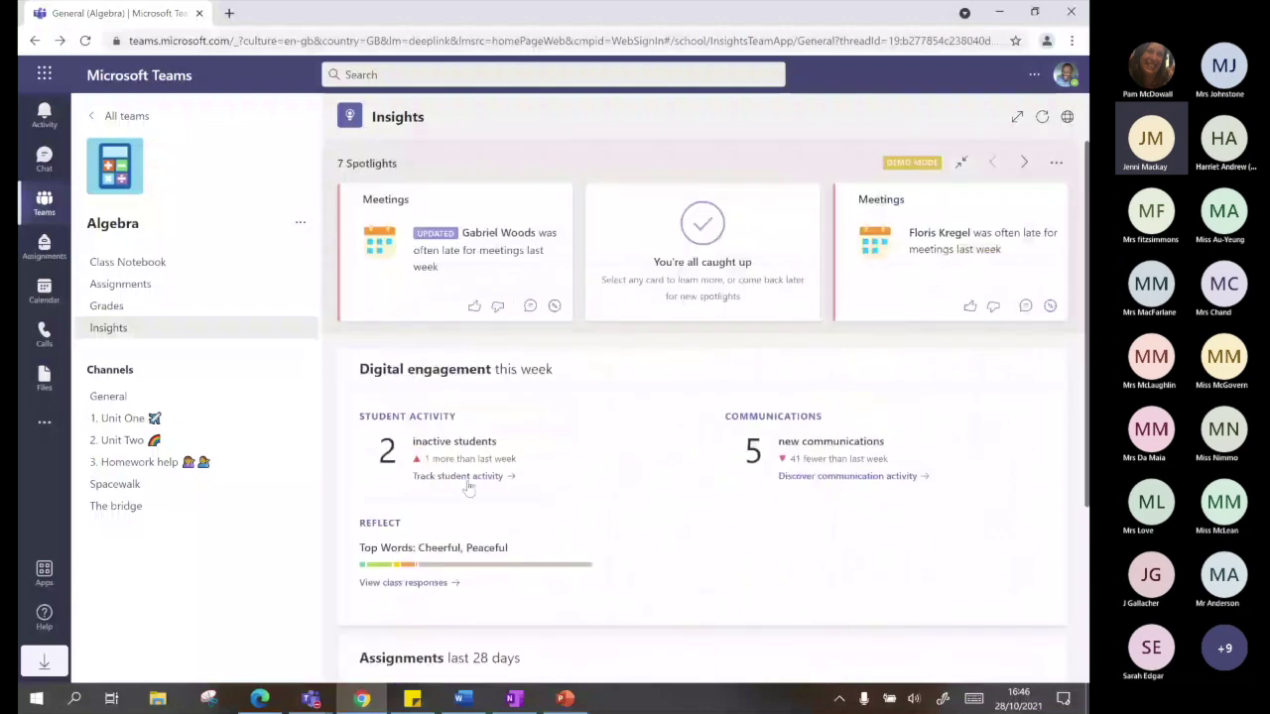
{"action": "left_click", "coordinate": [469, 484]}
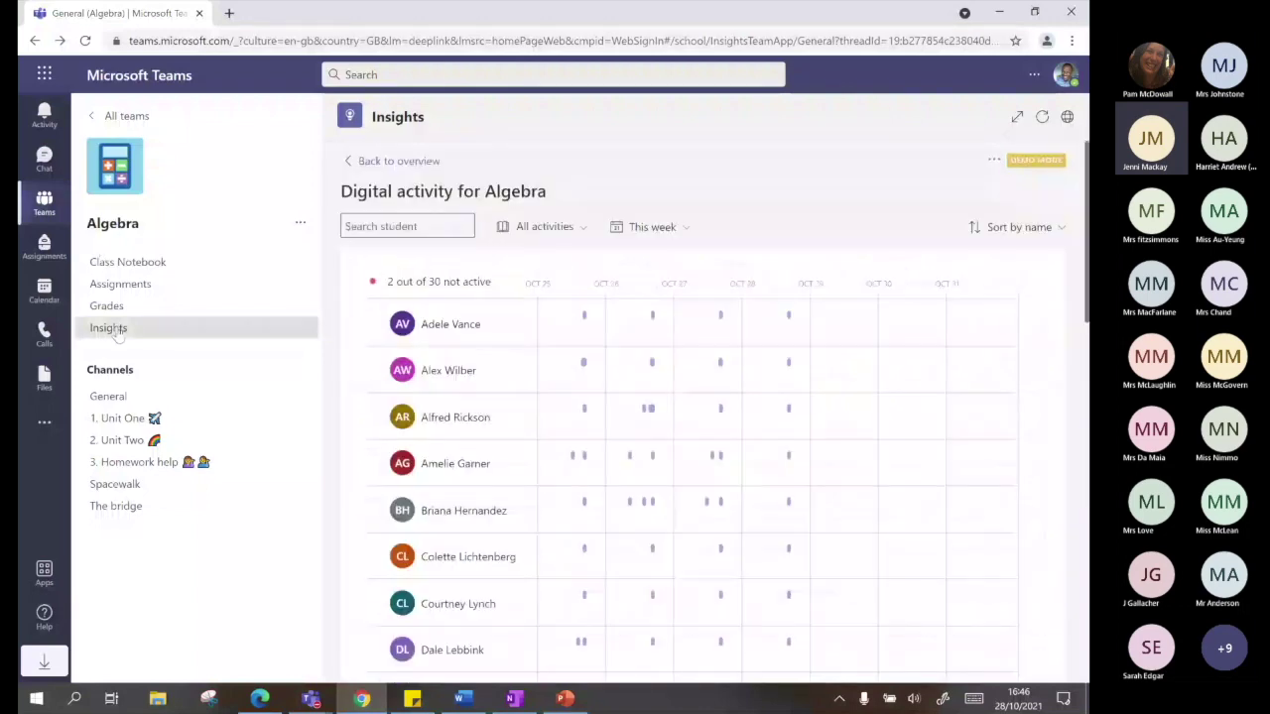
{"action": "left_click", "coordinate": [386, 168]}
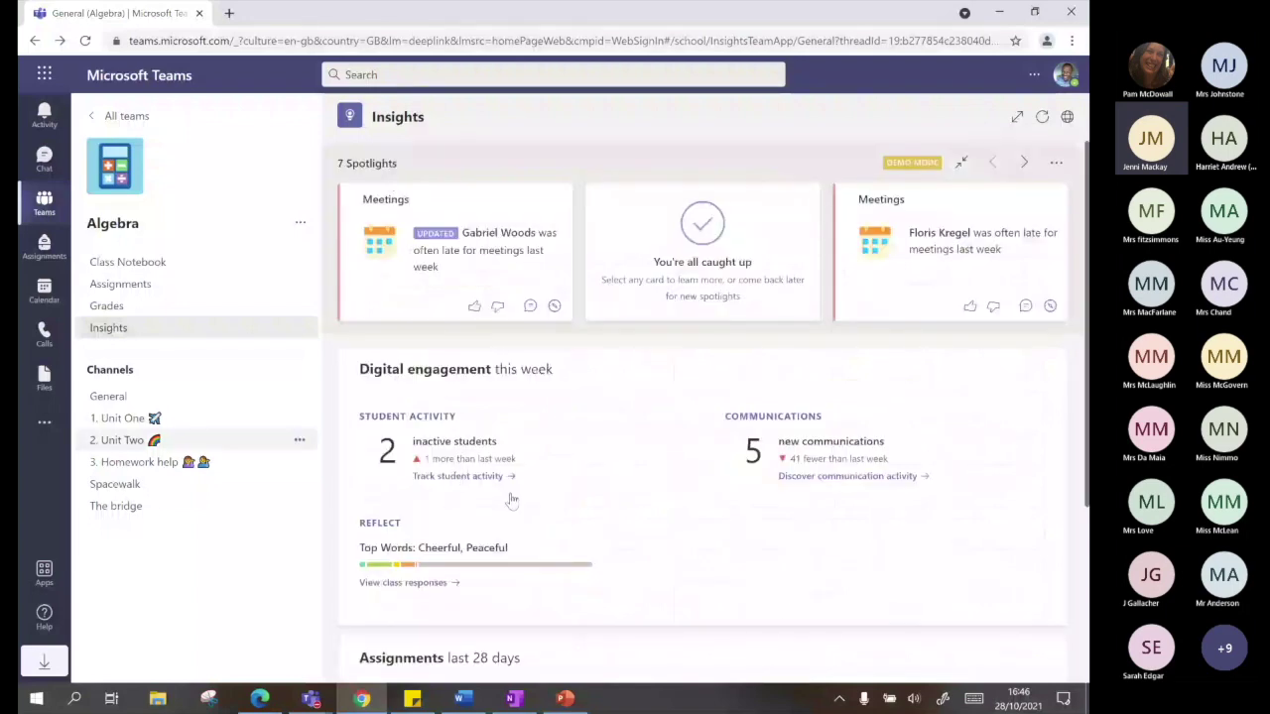
Drill down into the Oct 27 student activity and examine individual students' actions and the inactive students
{"action": "left_click", "coordinate": [461, 478]}
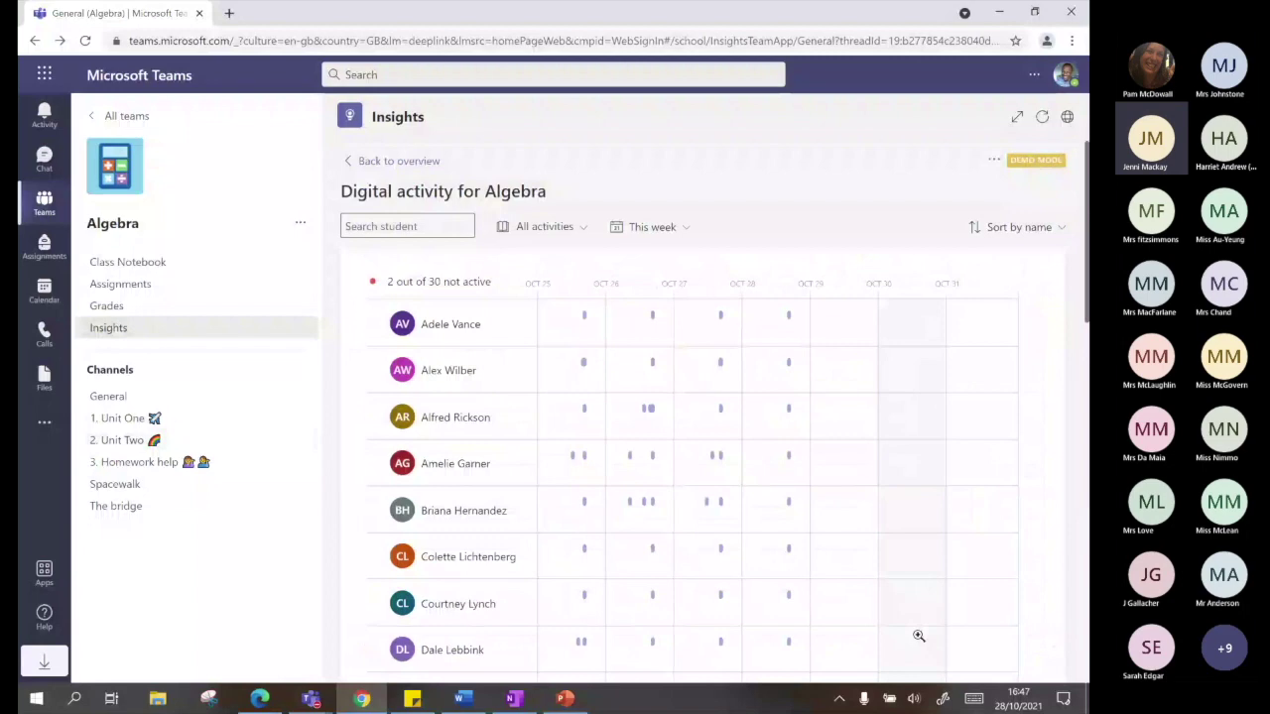
{"action": "scroll", "coordinate": [515, 505], "scroll_direction": "down", "scroll_amount": 1}
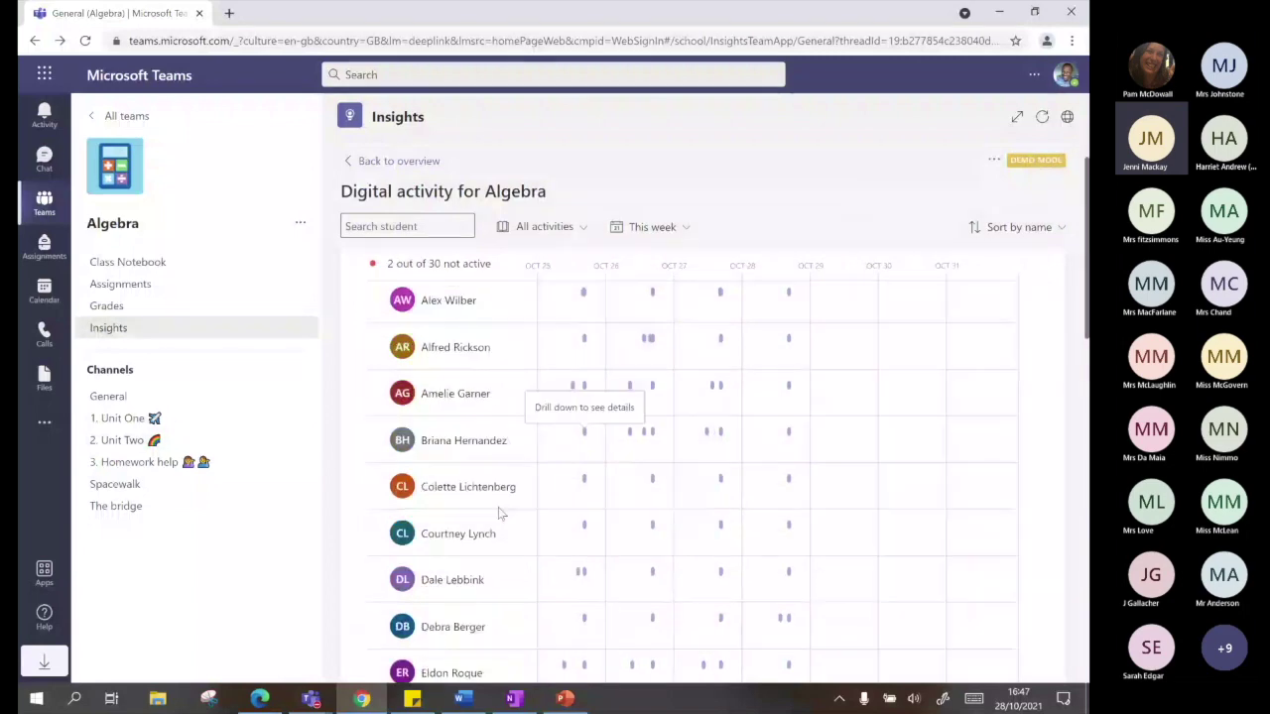
{"action": "left_click", "coordinate": [709, 432]}
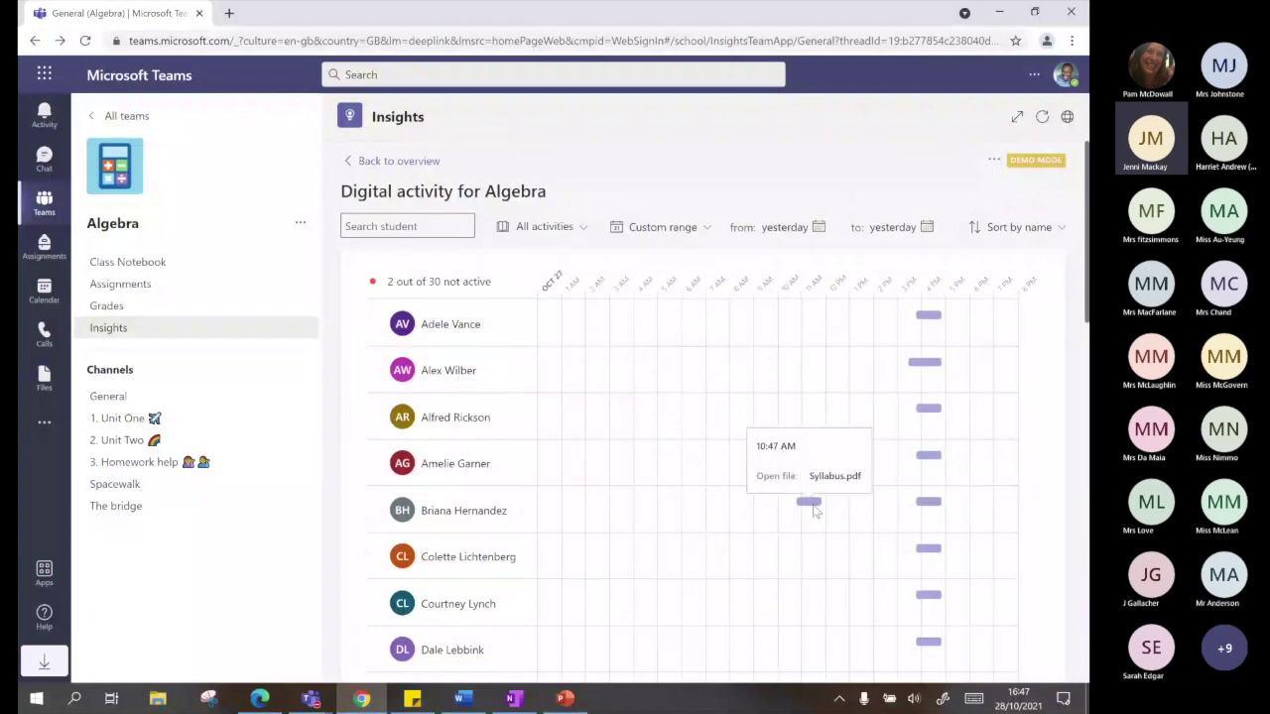
{"action": "mouse_move", "coordinate": [922, 506]}
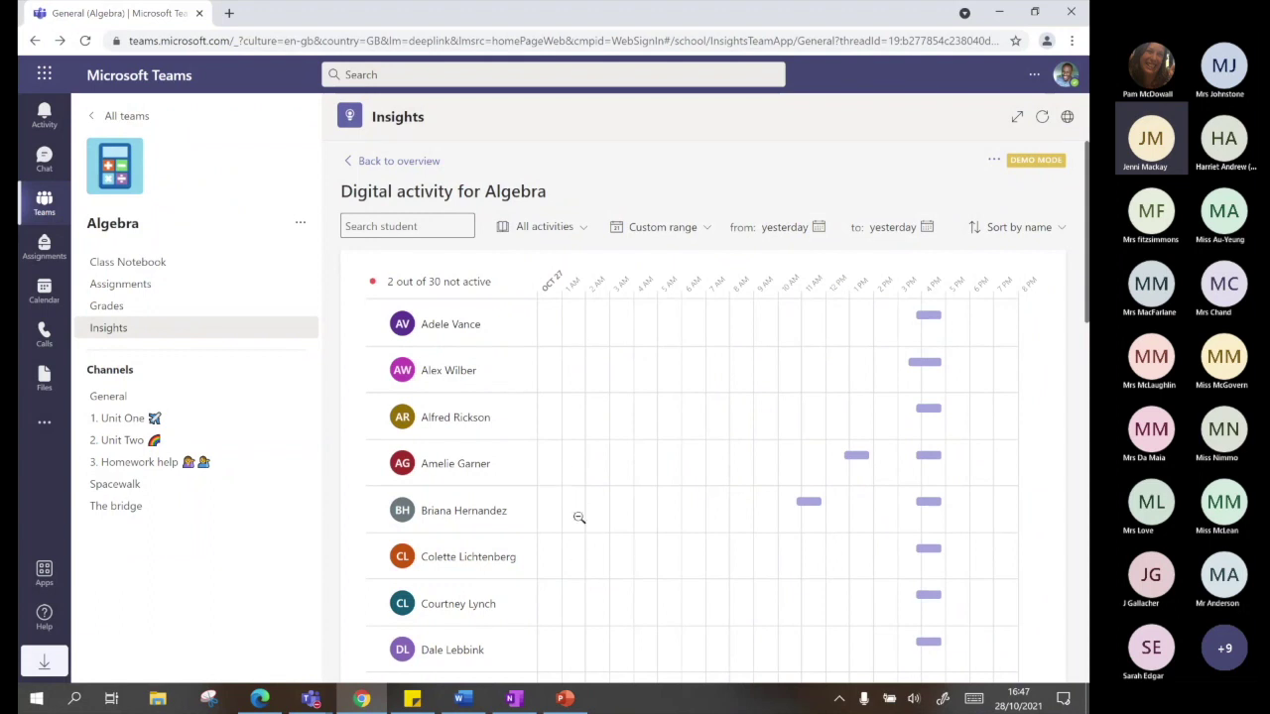
{"action": "mouse_move", "coordinate": [809, 501]}
{"action": "scroll", "coordinate": [599, 300], "scroll_direction": "down", "scroll_amount": 10}
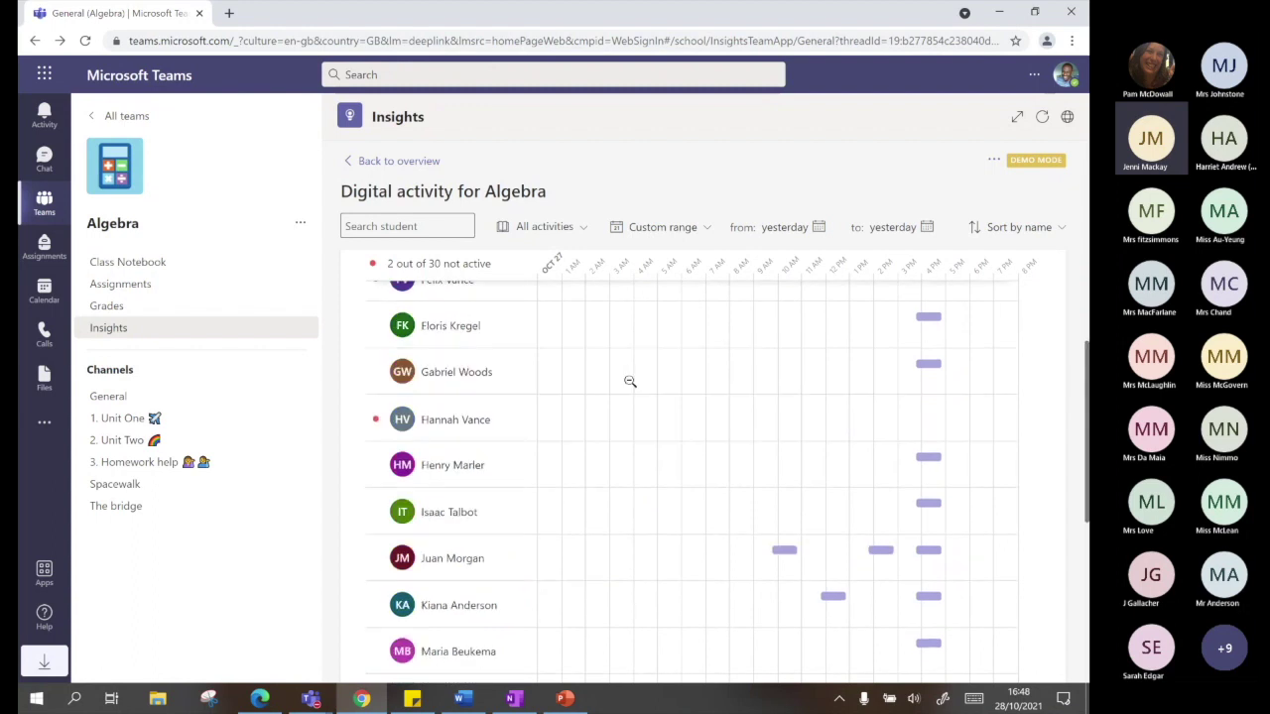
Examine the activity details of the remaining students in the Algebra team's Oct 27 report
{"action": "scroll", "coordinate": [634, 400], "scroll_direction": "down", "scroll_amount": 3}
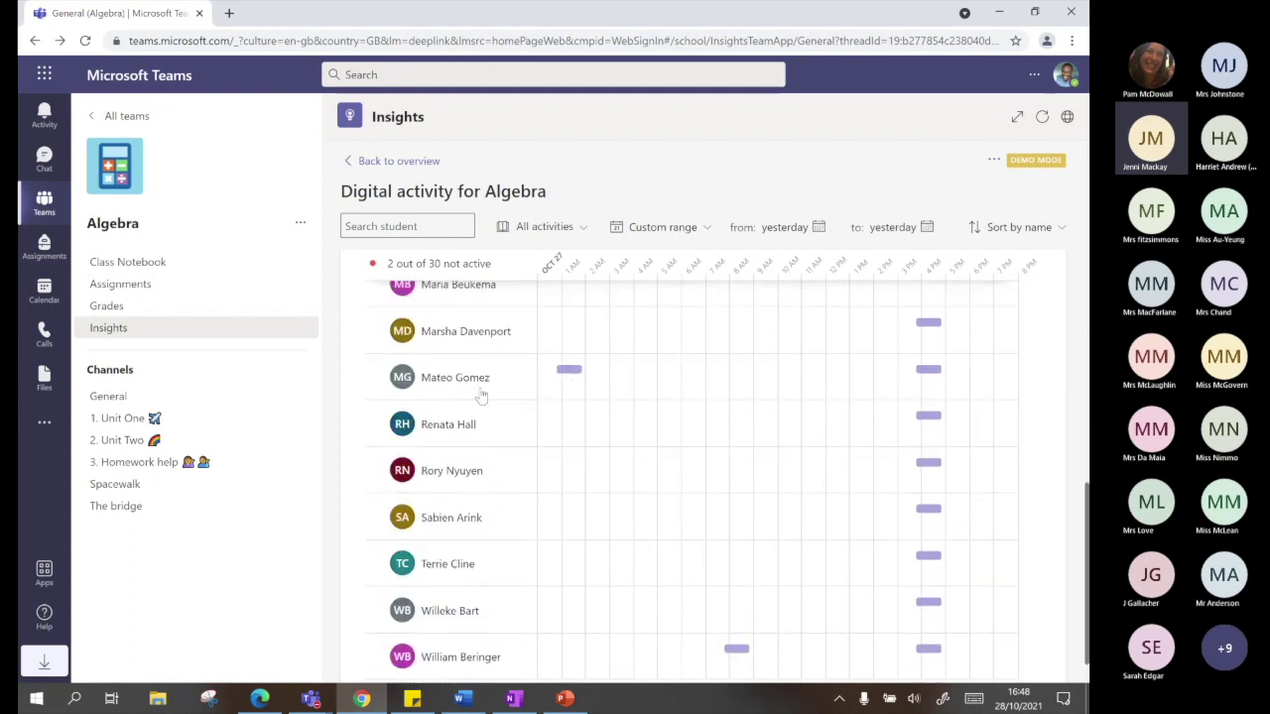
{"action": "mouse_move", "coordinate": [575, 375]}
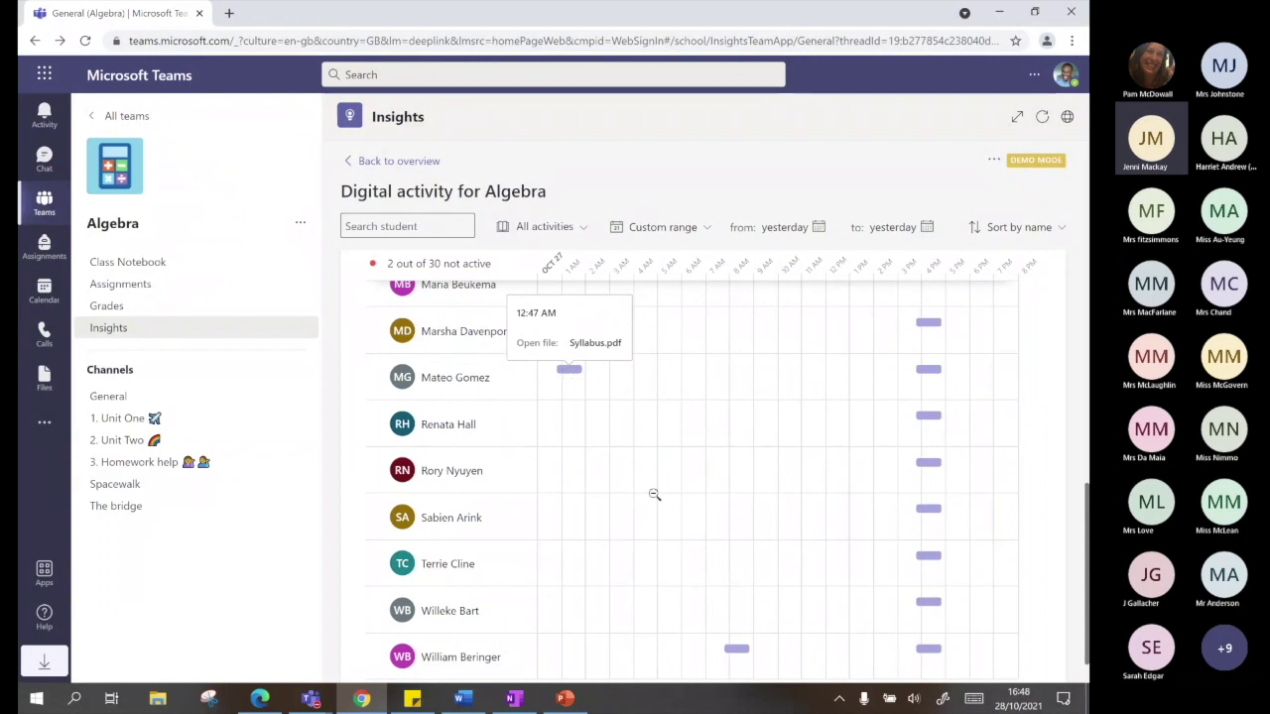
{"action": "mouse_move", "coordinate": [742, 650]}
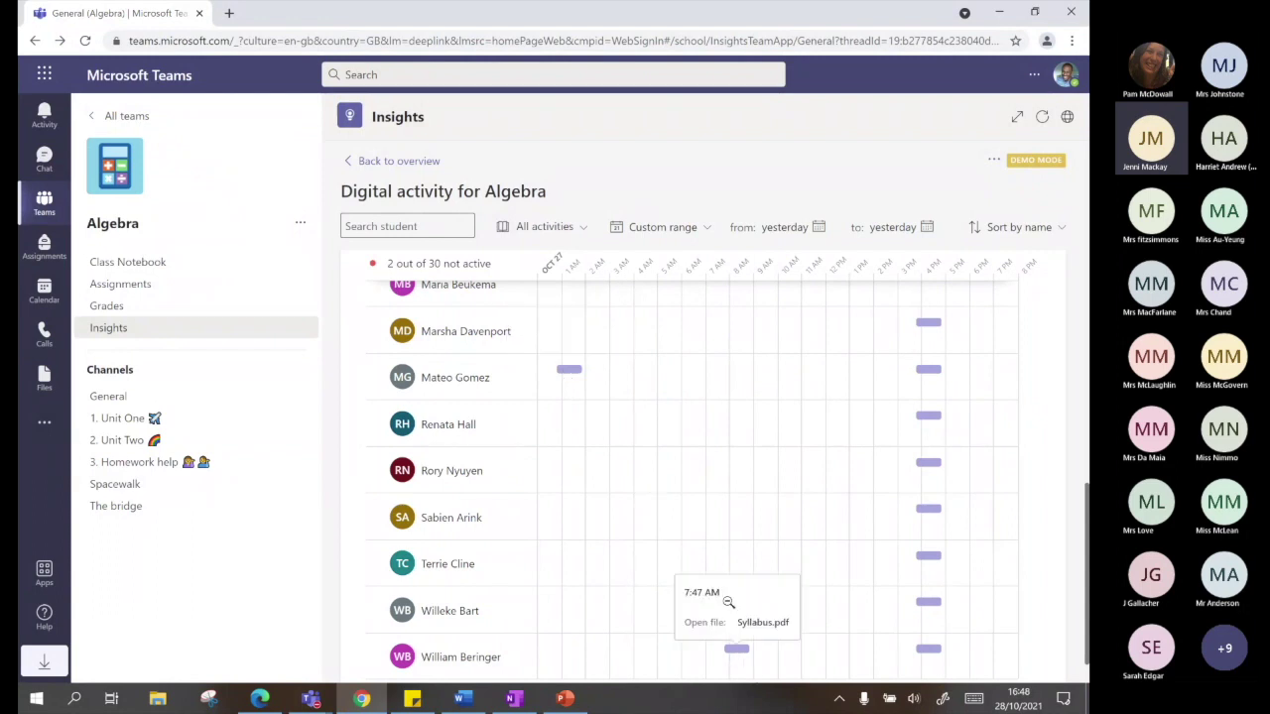
{"action": "scroll", "coordinate": [728, 602], "scroll_direction": "down", "scroll_amount": 1}
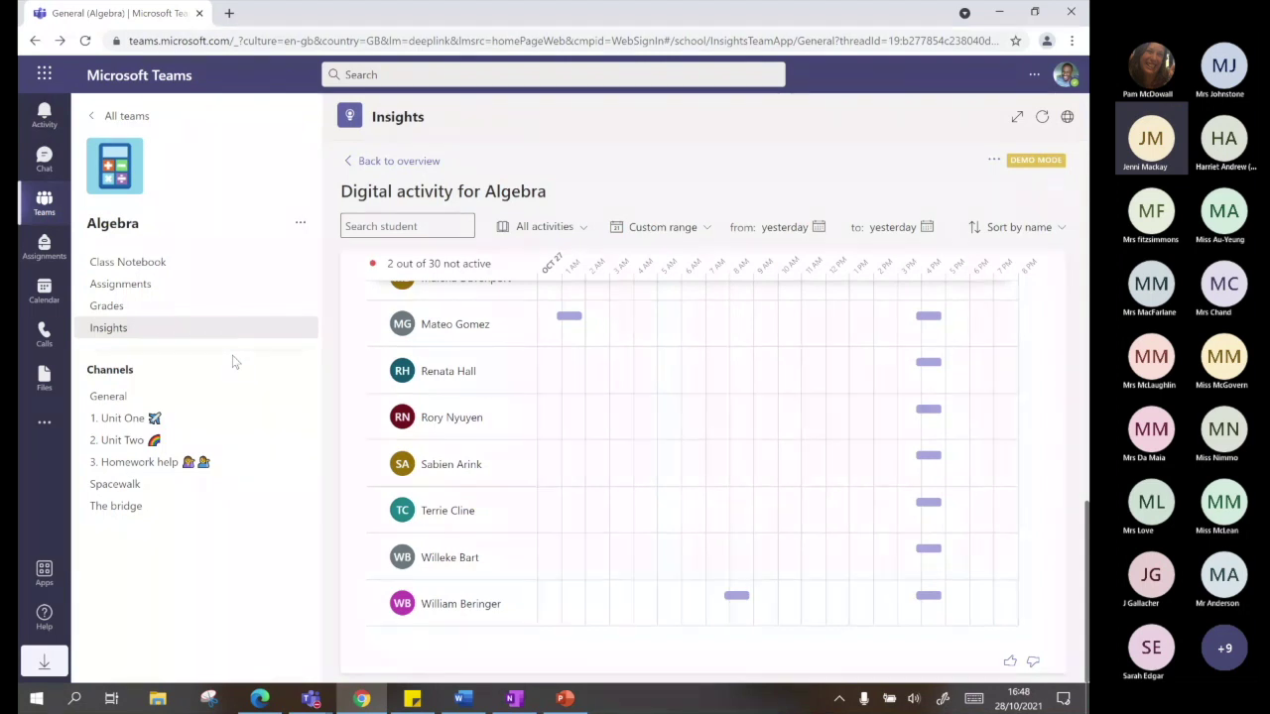
Revisit the Algebra team's Assignments, Grades and Insights, and view the General channel's files
{"action": "left_click", "coordinate": [107, 288]}
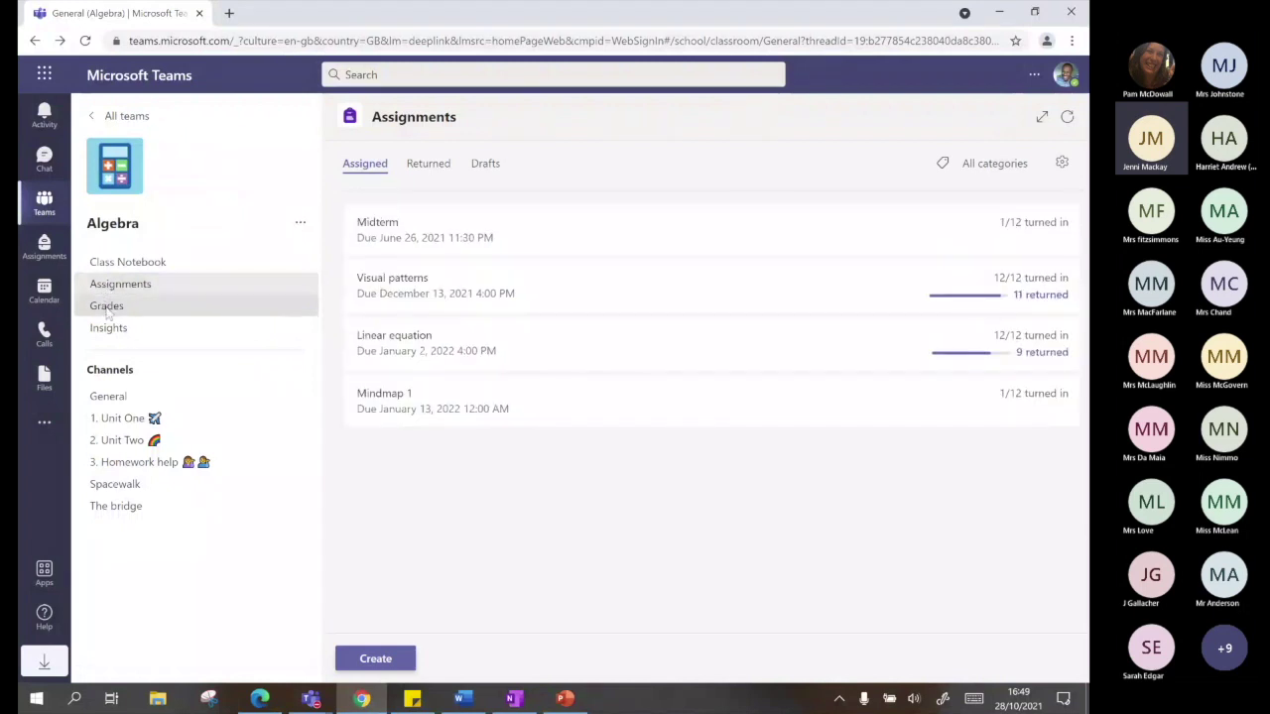
{"action": "left_click", "coordinate": [107, 308]}
{"action": "left_click", "coordinate": [104, 330]}
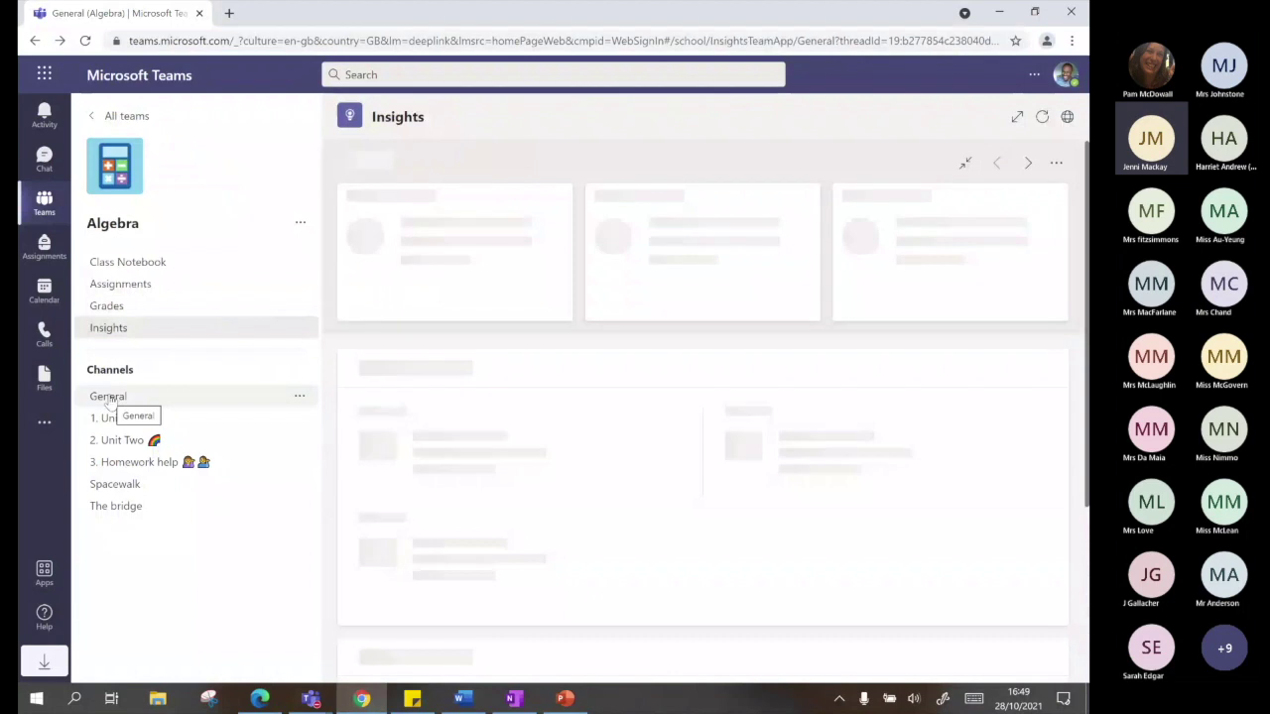
{"action": "left_click", "coordinate": [109, 399]}
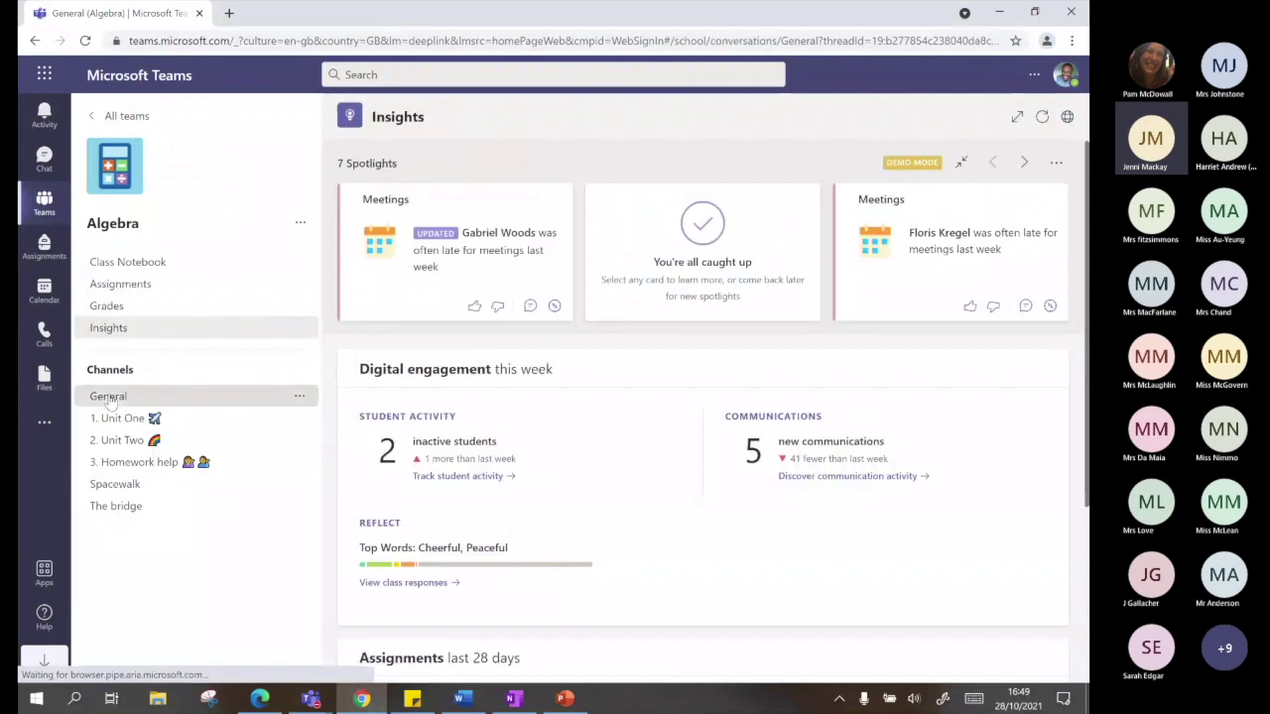
{"action": "left_click", "coordinate": [483, 118]}
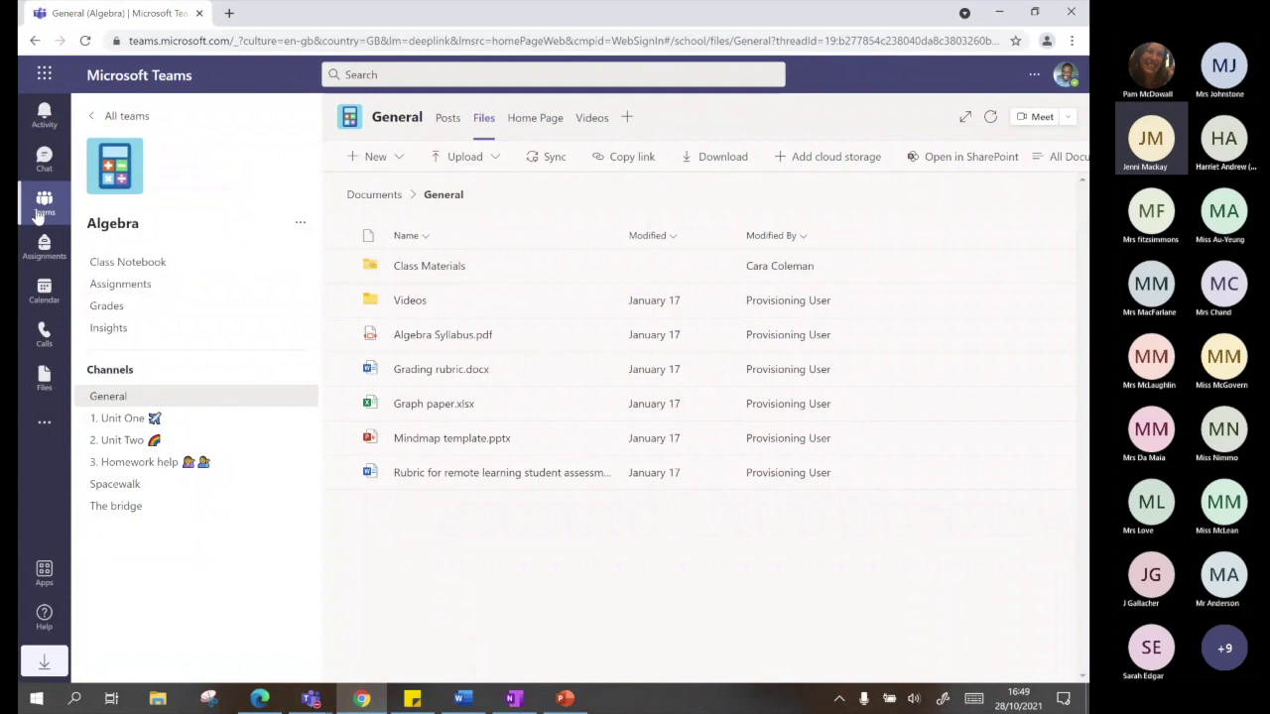
Switch to Edge and look over the Glow Webinar Higher Eng document and the OneDrive webinar folder
{"action": "left_click", "coordinate": [260, 700]}
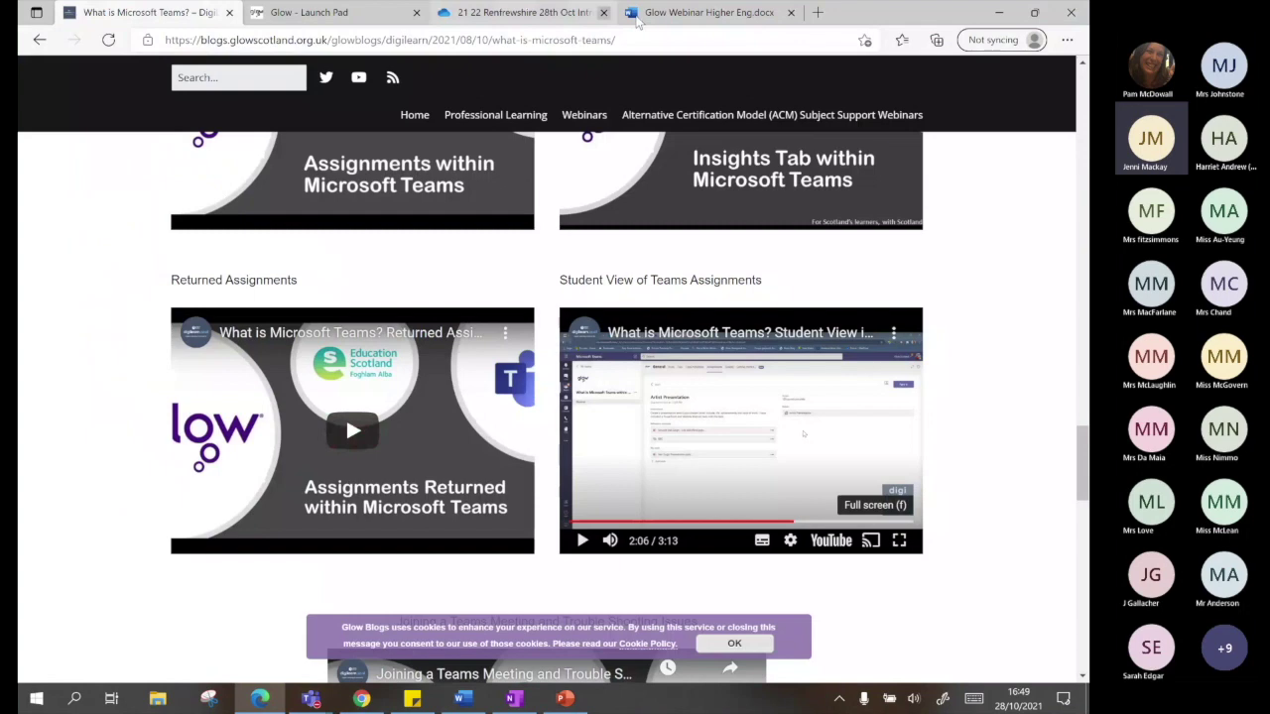
{"action": "left_click", "coordinate": [694, 12]}
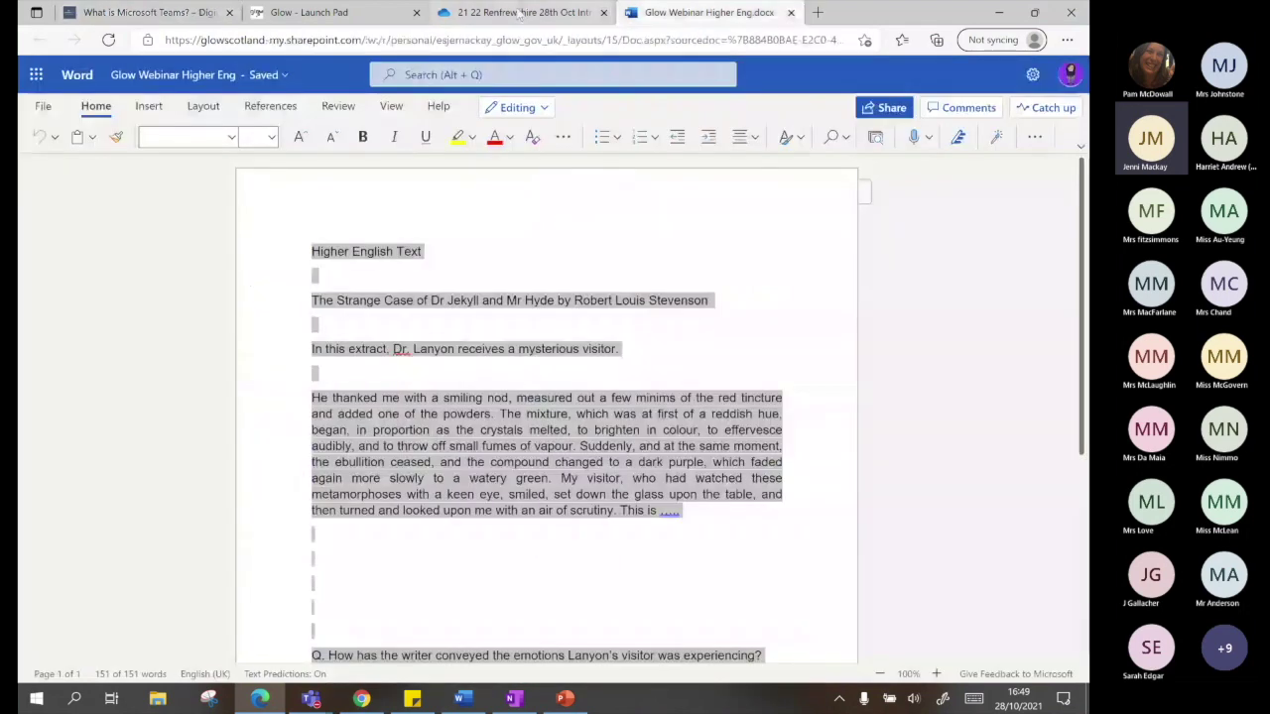
{"action": "left_click", "coordinate": [519, 12]}
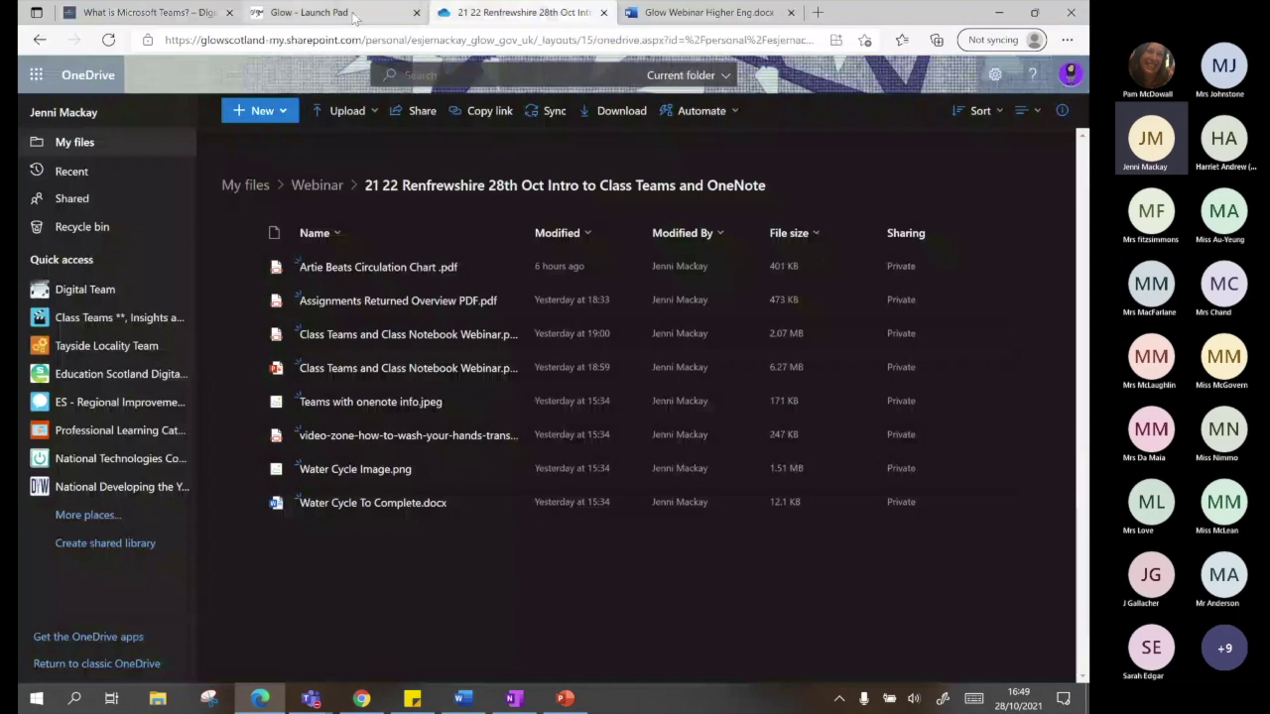
Switch to the Teams desktop app, open the class team's Class Notebook and show its sections and pages
{"action": "key", "text": "alt+Tab"}
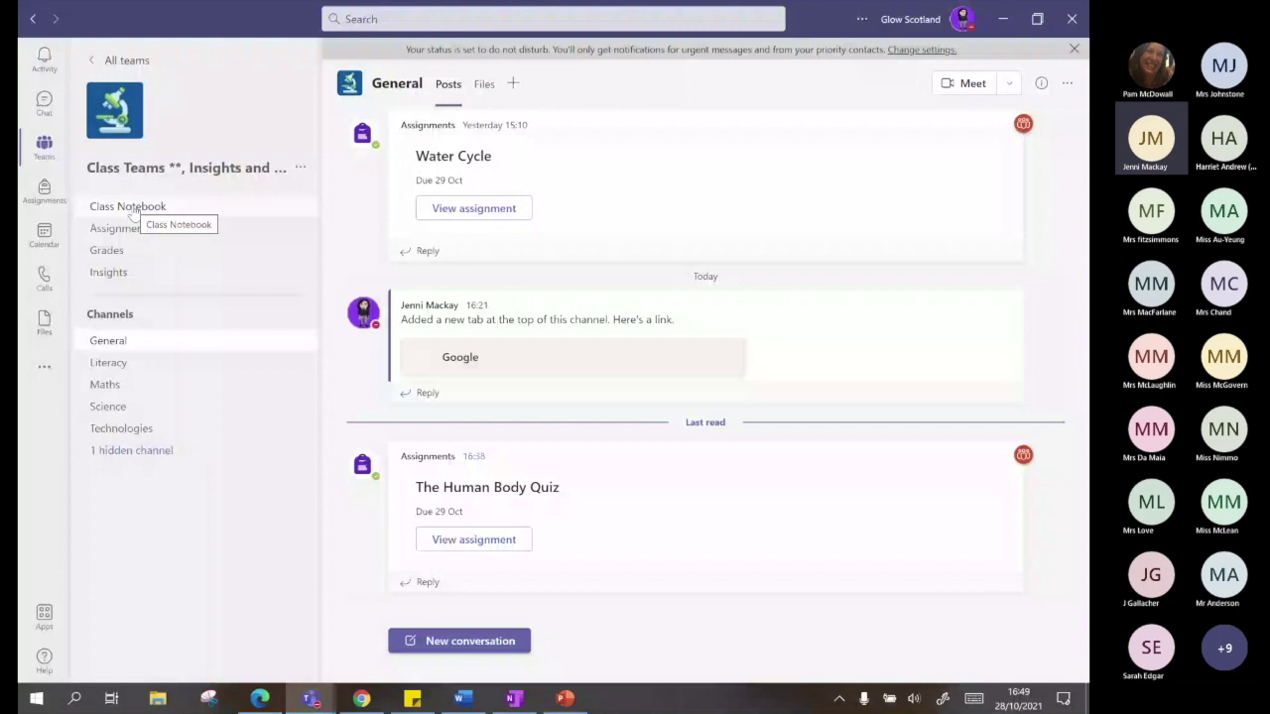
{"action": "left_click", "coordinate": [133, 209]}
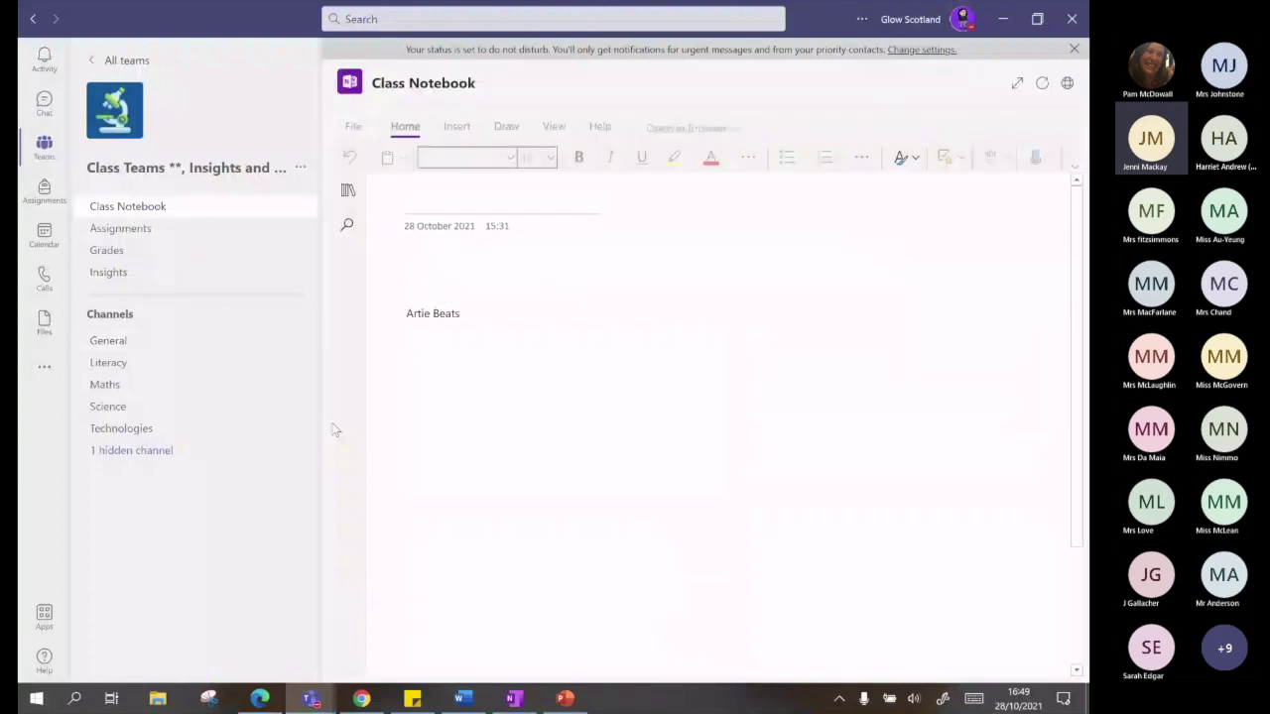
{"action": "left_click", "coordinate": [346, 192]}
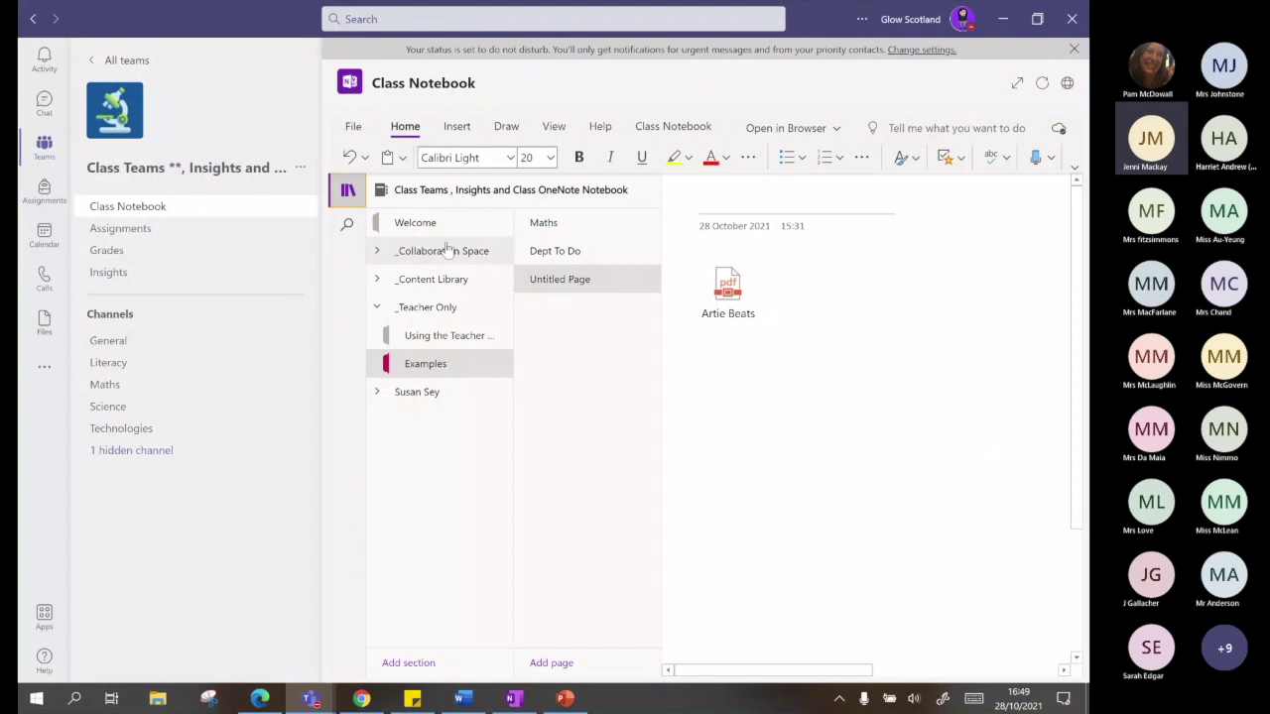
{"action": "right_click", "coordinate": [28, 20]}
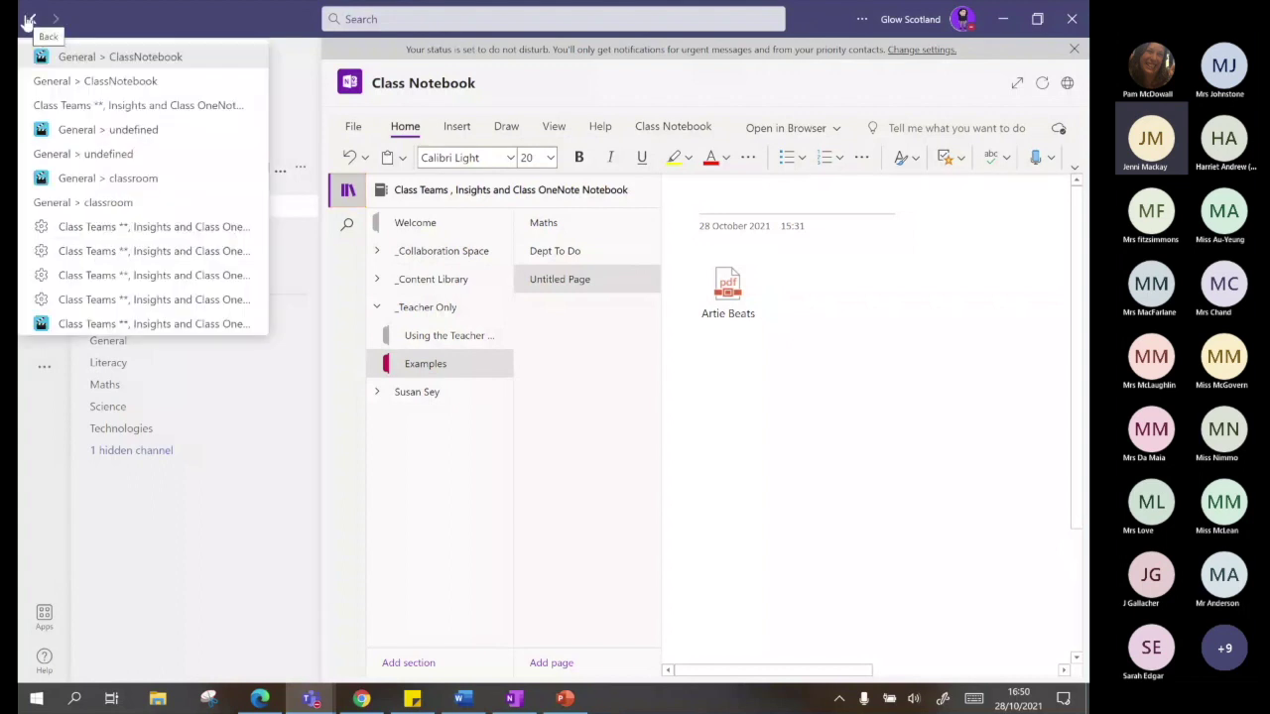
{"action": "left_click", "coordinate": [476, 433]}
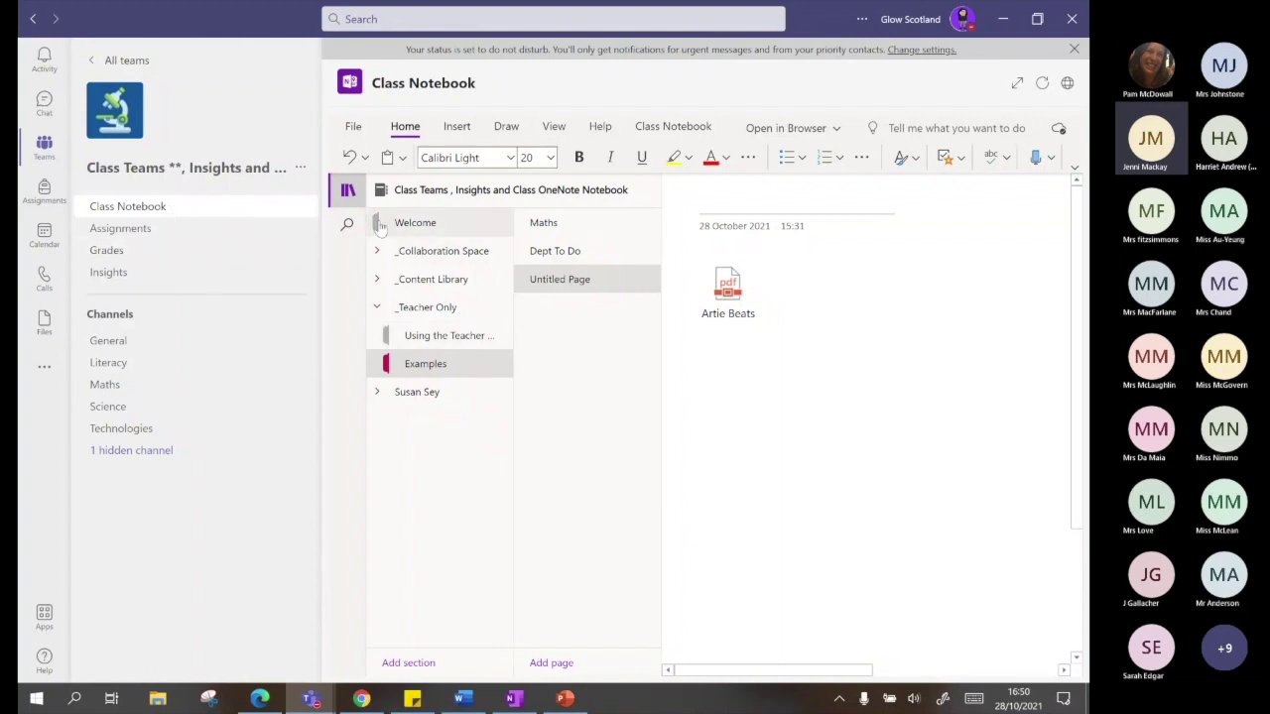
Review the notebook's Welcome section and Teacher Only guide, and expand the Collaboration Space
{"action": "left_click", "coordinate": [427, 230]}
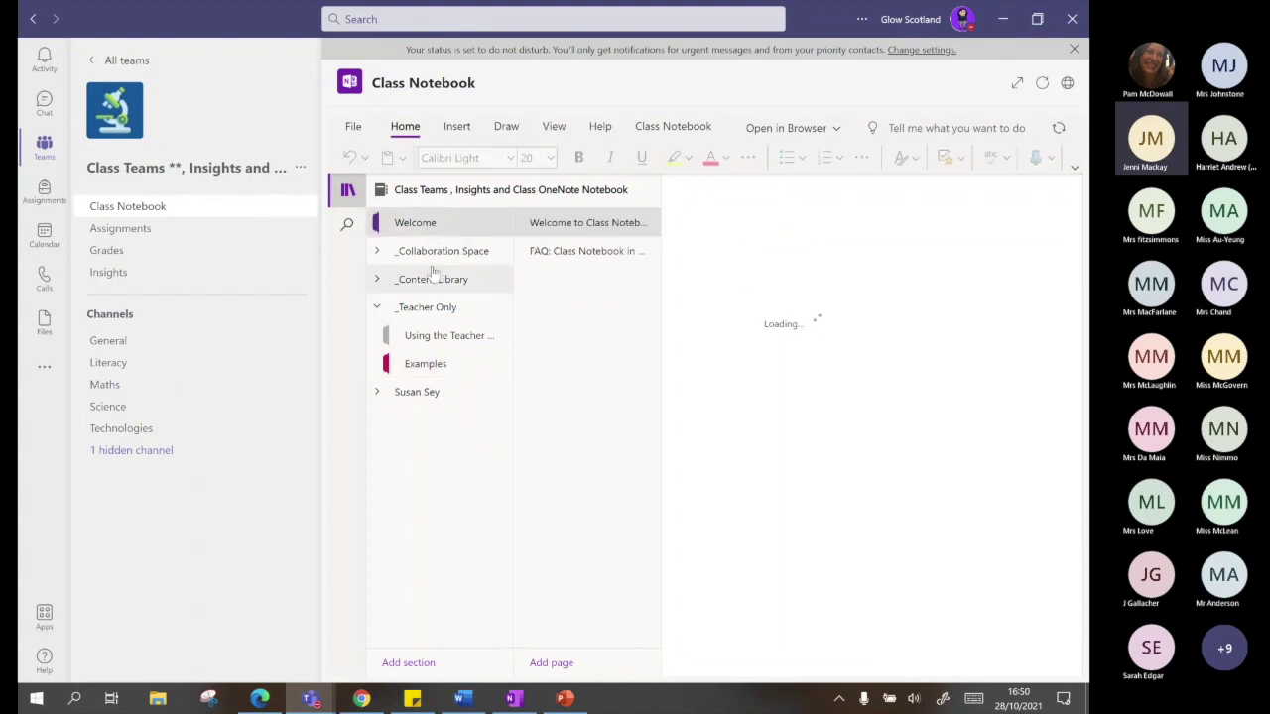
{"action": "left_click", "coordinate": [437, 335]}
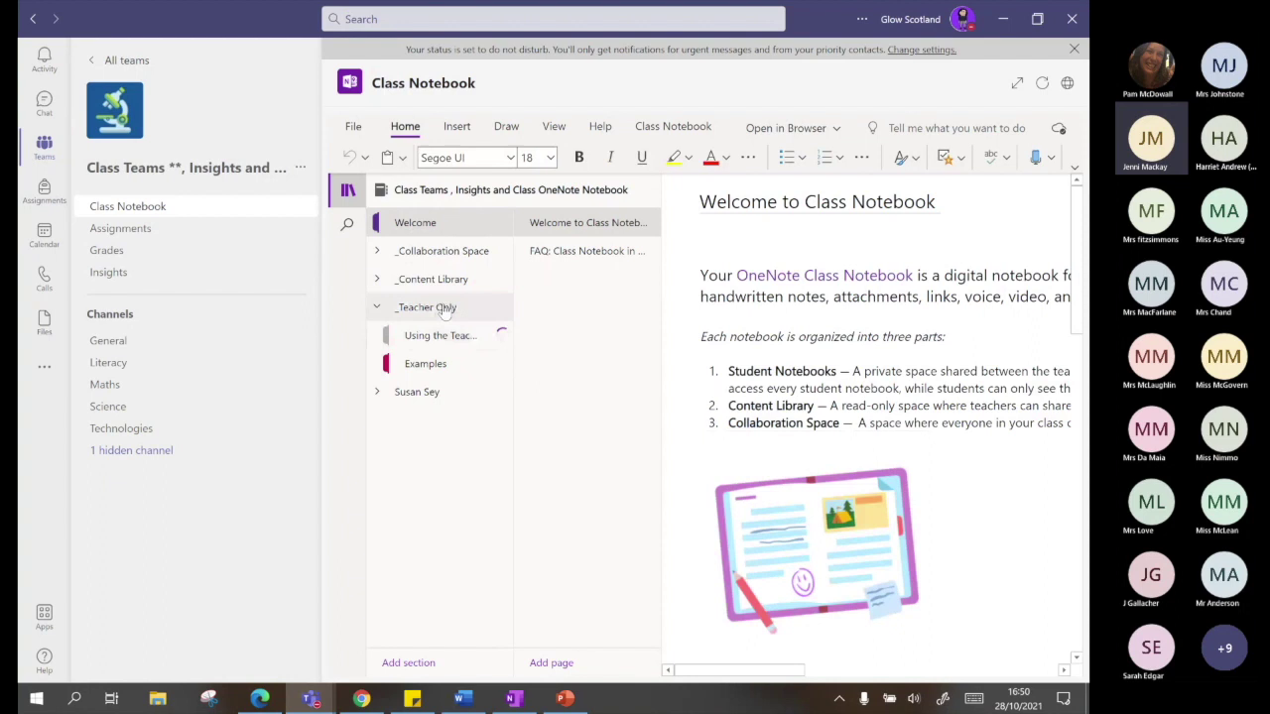
{"action": "left_click", "coordinate": [449, 254]}
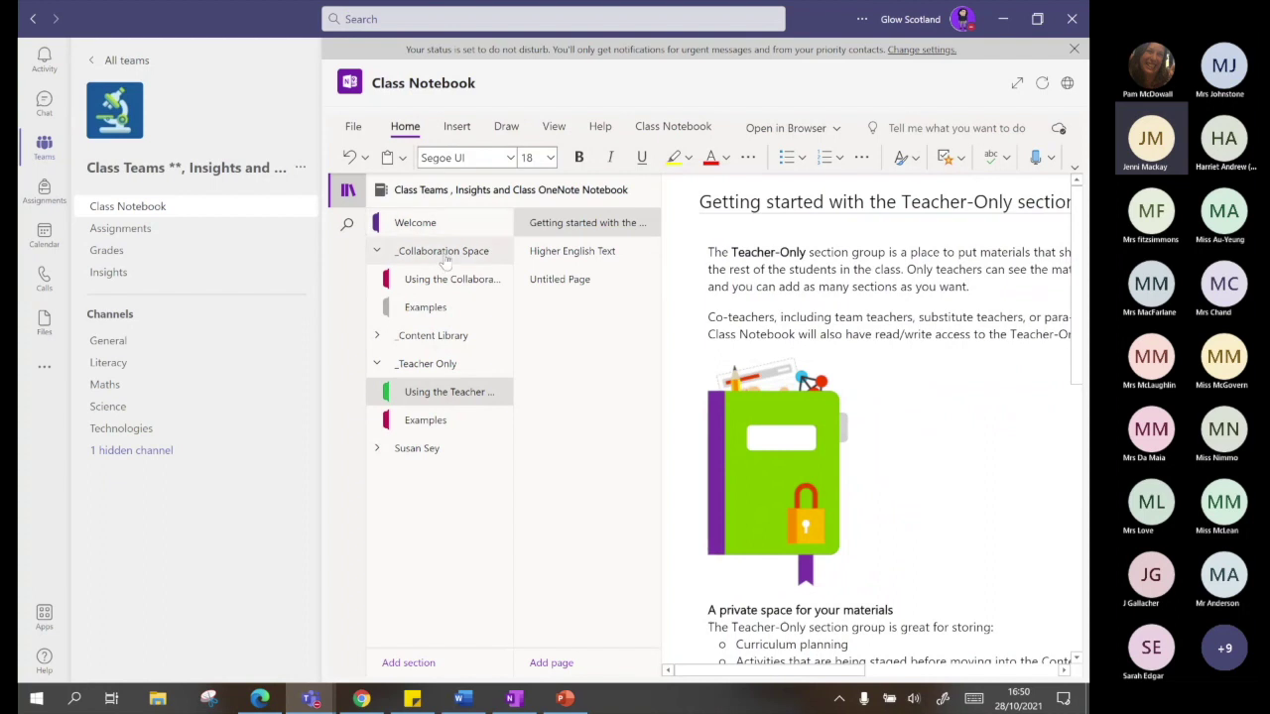
{"action": "left_click", "coordinate": [442, 252]}
{"action": "left_click", "coordinate": [427, 254]}
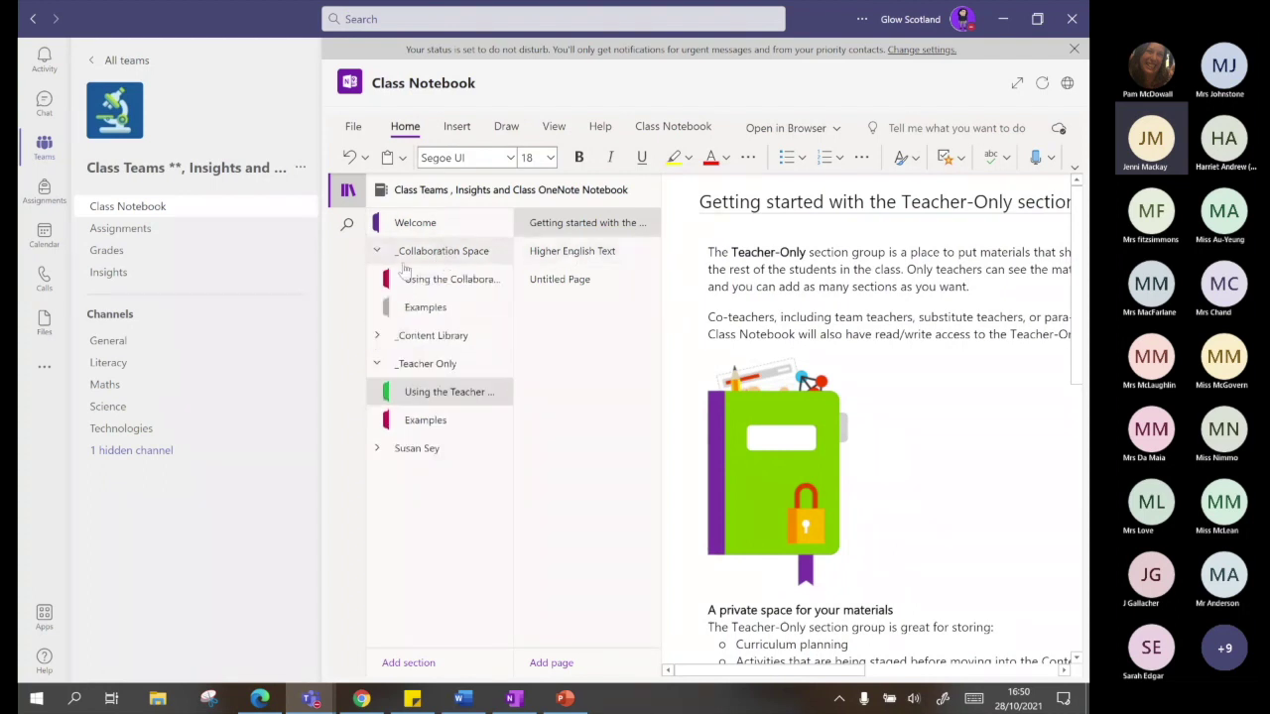
Add a section named Demo to the notebook's Collaboration Space
{"action": "left_click", "coordinate": [441, 308]}
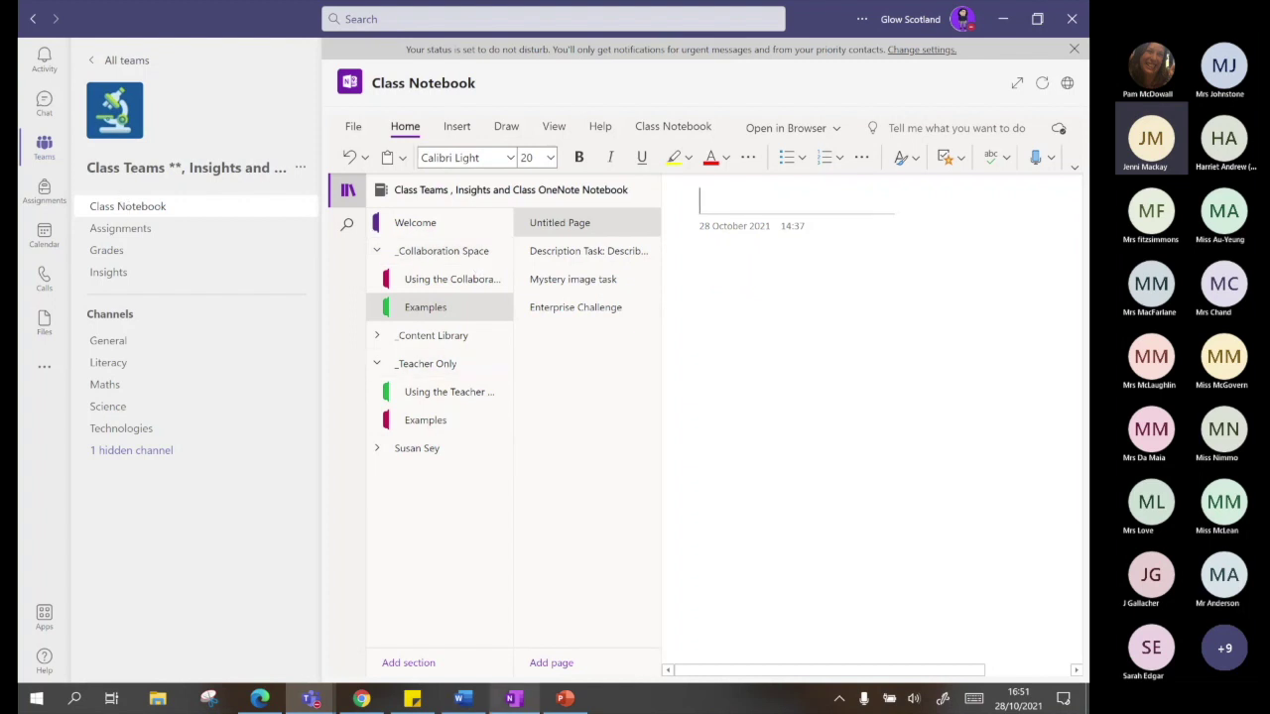
{"action": "left_click", "coordinate": [408, 663]}
{"action": "type", "text": "Demo"}
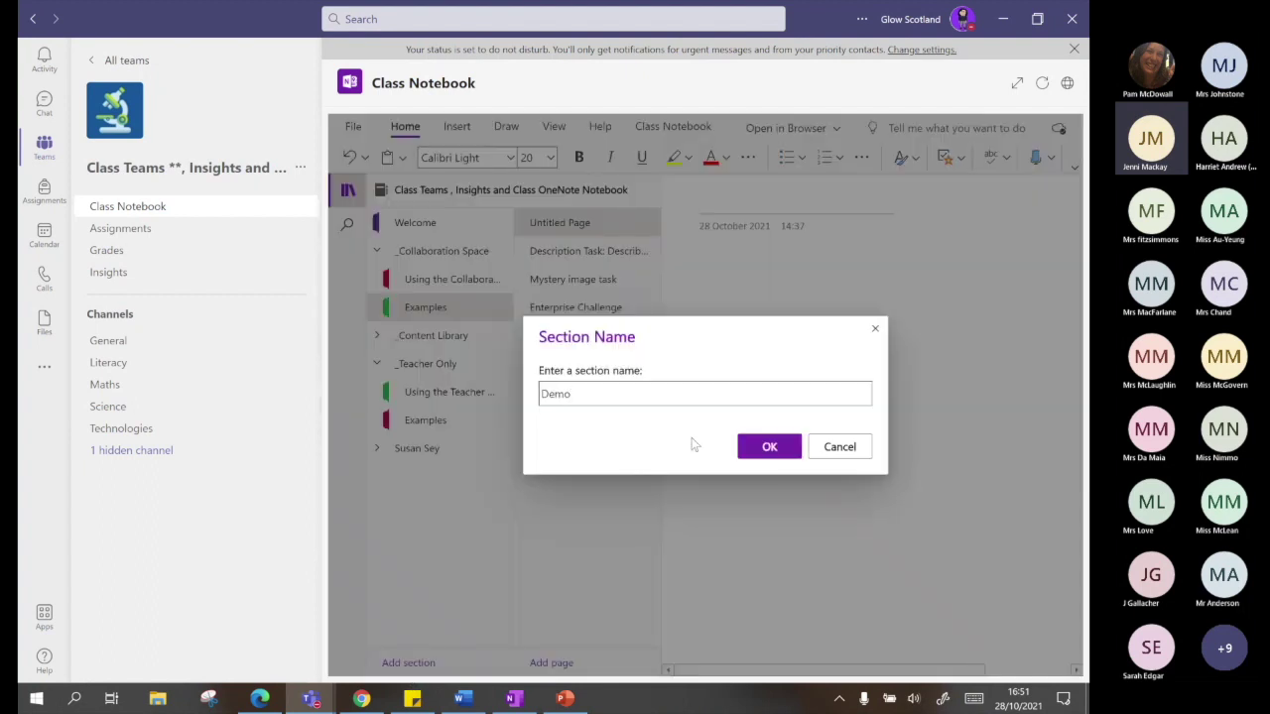
{"action": "left_click", "coordinate": [770, 446]}
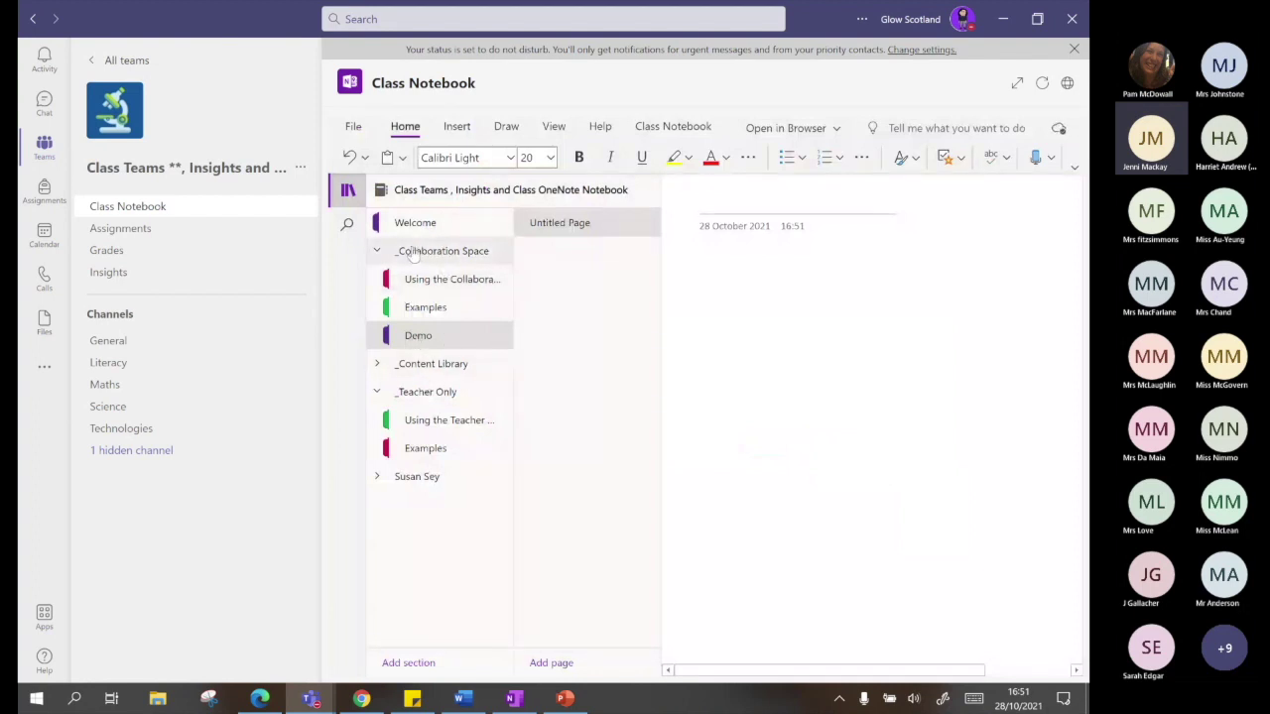
Open the Description Task page in the Collaboration Space's Examples section, hide the navigation and expand the notebook view
{"action": "left_click", "coordinate": [379, 254]}
{"action": "left_click", "coordinate": [387, 259]}
{"action": "left_click", "coordinate": [429, 317]}
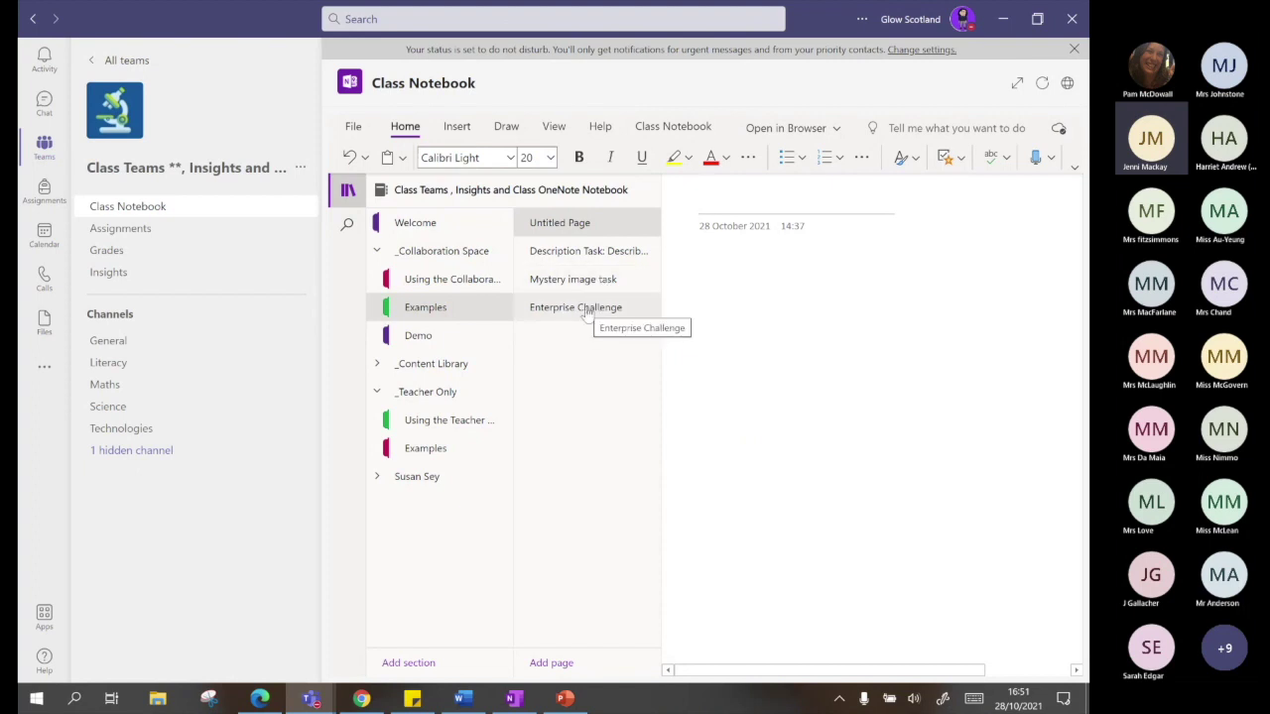
{"action": "left_click", "coordinate": [595, 254]}
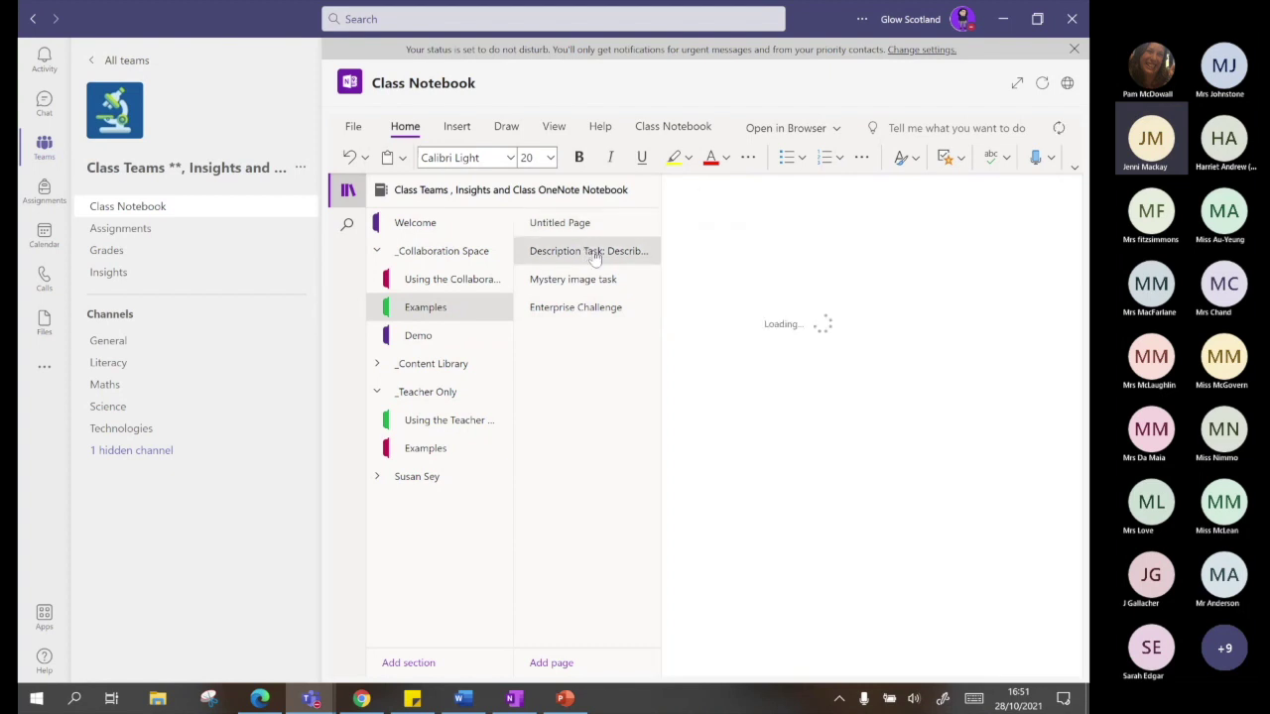
{"action": "left_click_drag", "start_coordinate": [744, 672], "coordinate": [848, 682]}
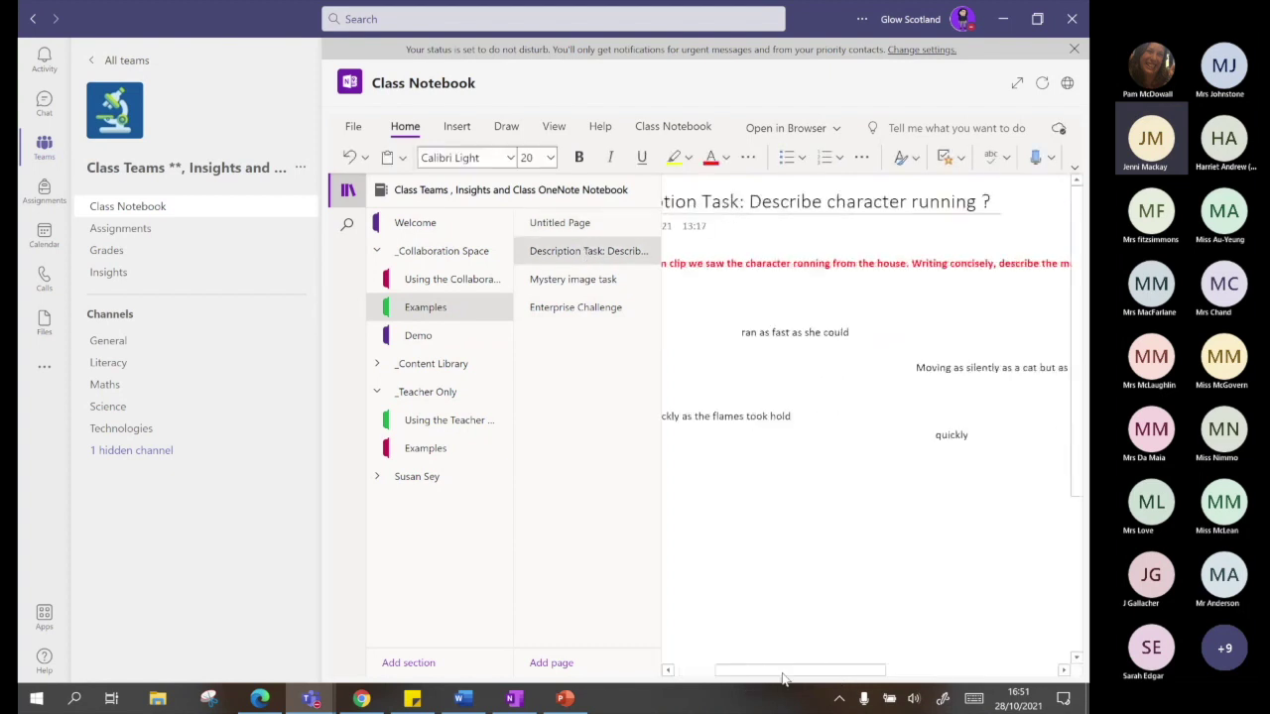
{"action": "left_click", "coordinate": [343, 194]}
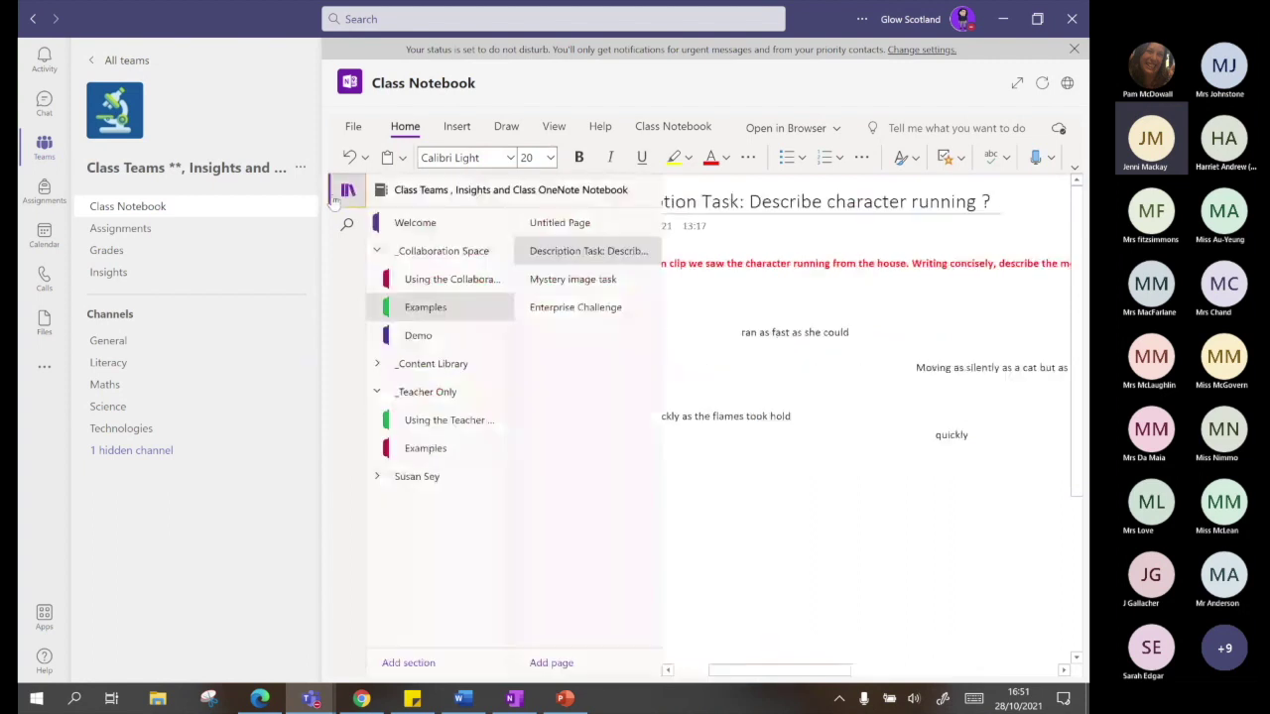
{"action": "left_click", "coordinate": [1019, 84]}
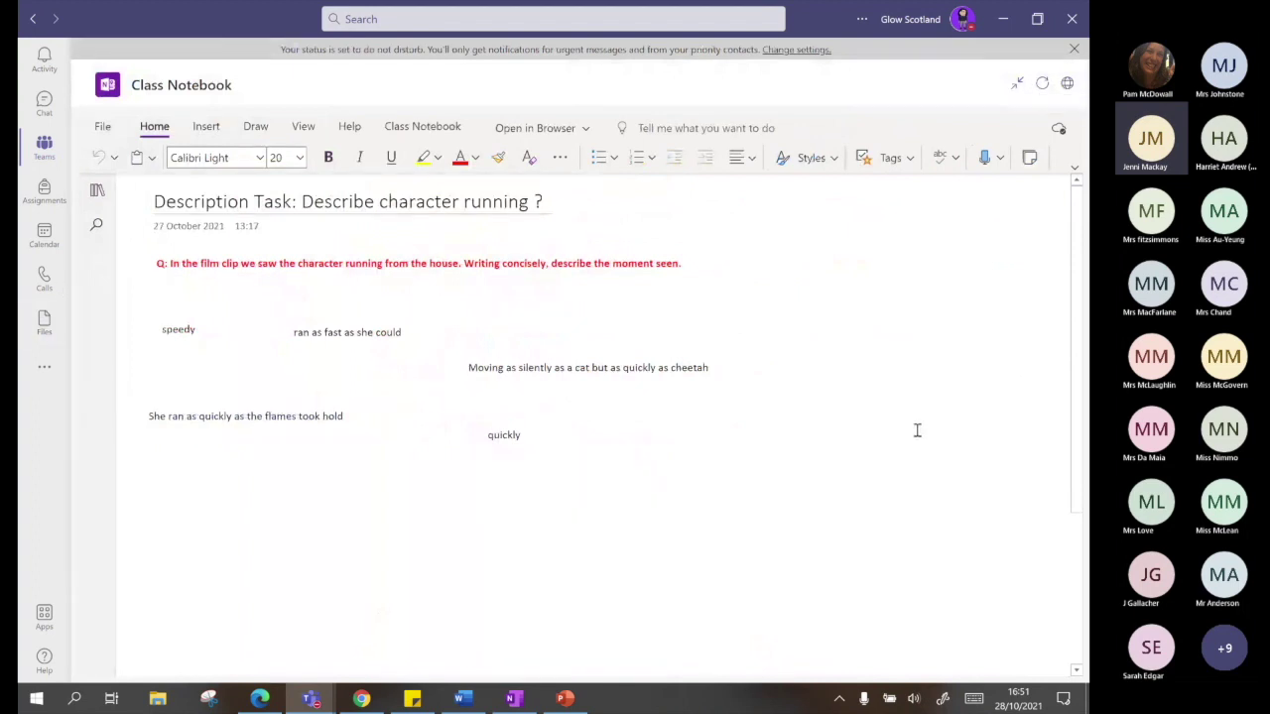
Examine the separate response text boxes on the Description Task page
{"action": "left_click", "coordinate": [99, 193]}
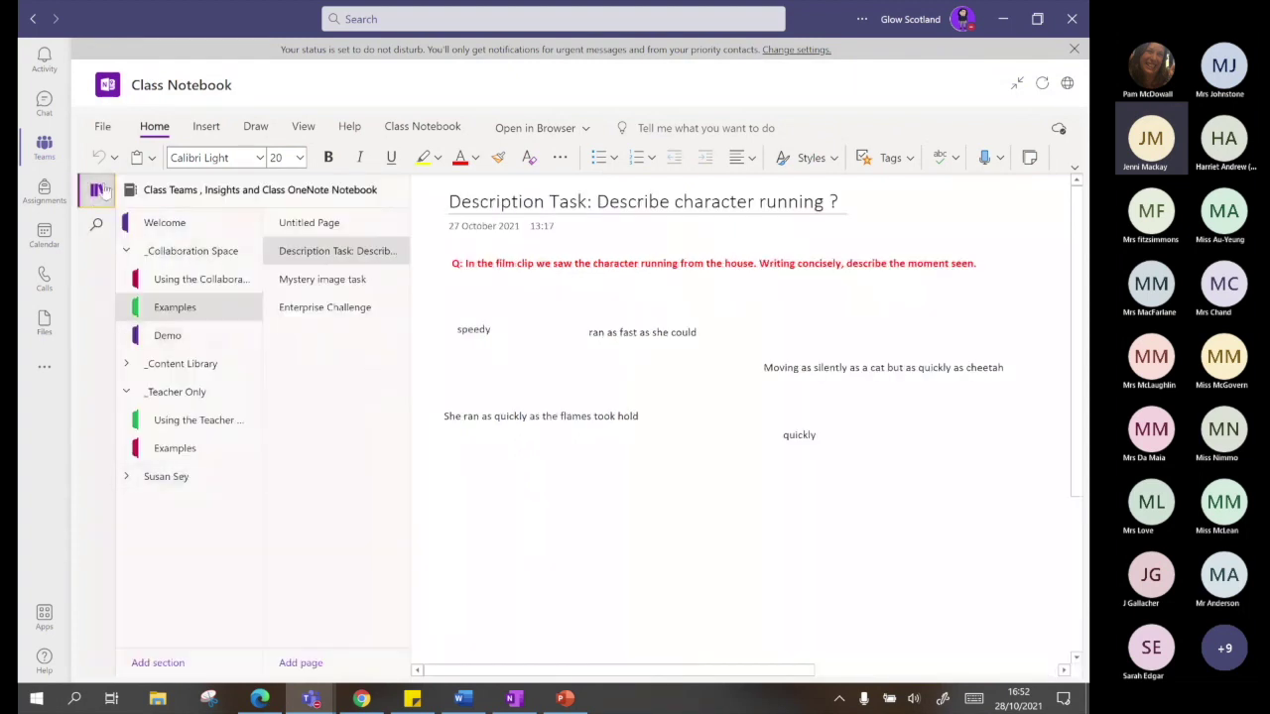
{"action": "left_click", "coordinate": [100, 192]}
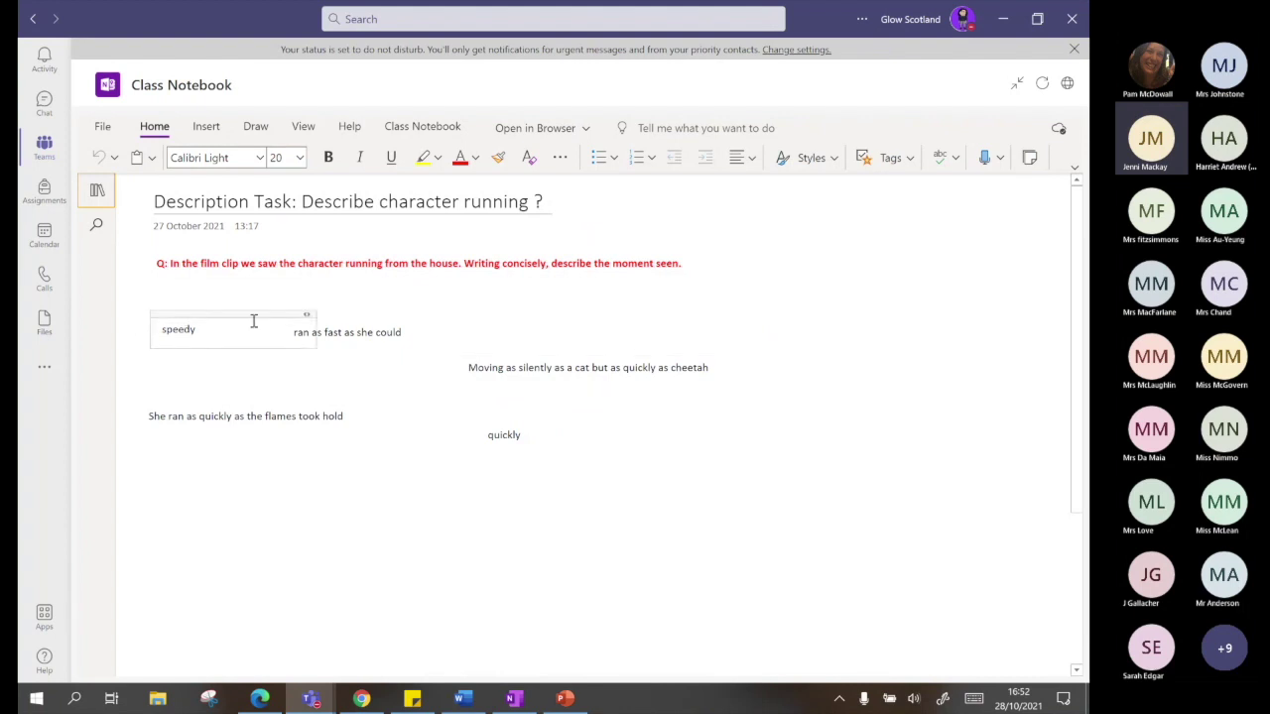
{"action": "left_click", "coordinate": [572, 351]}
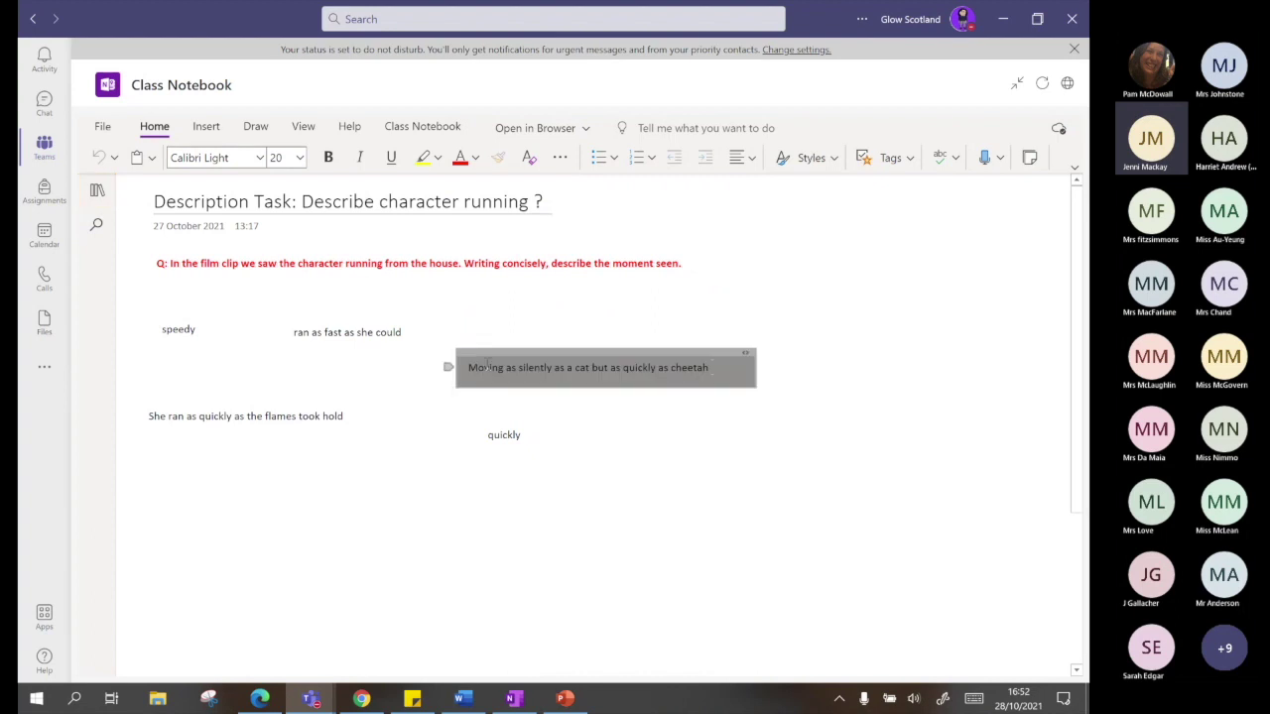
{"action": "left_click", "coordinate": [501, 317]}
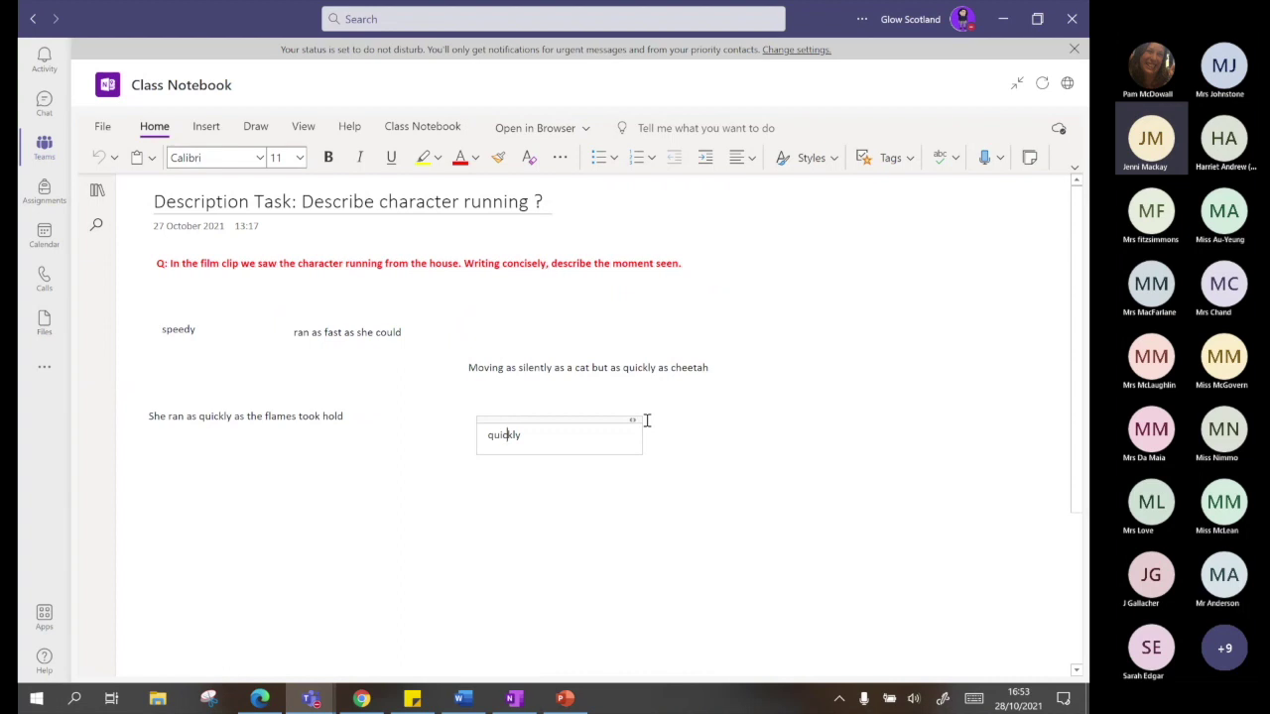
{"action": "left_click", "coordinate": [999, 312]}
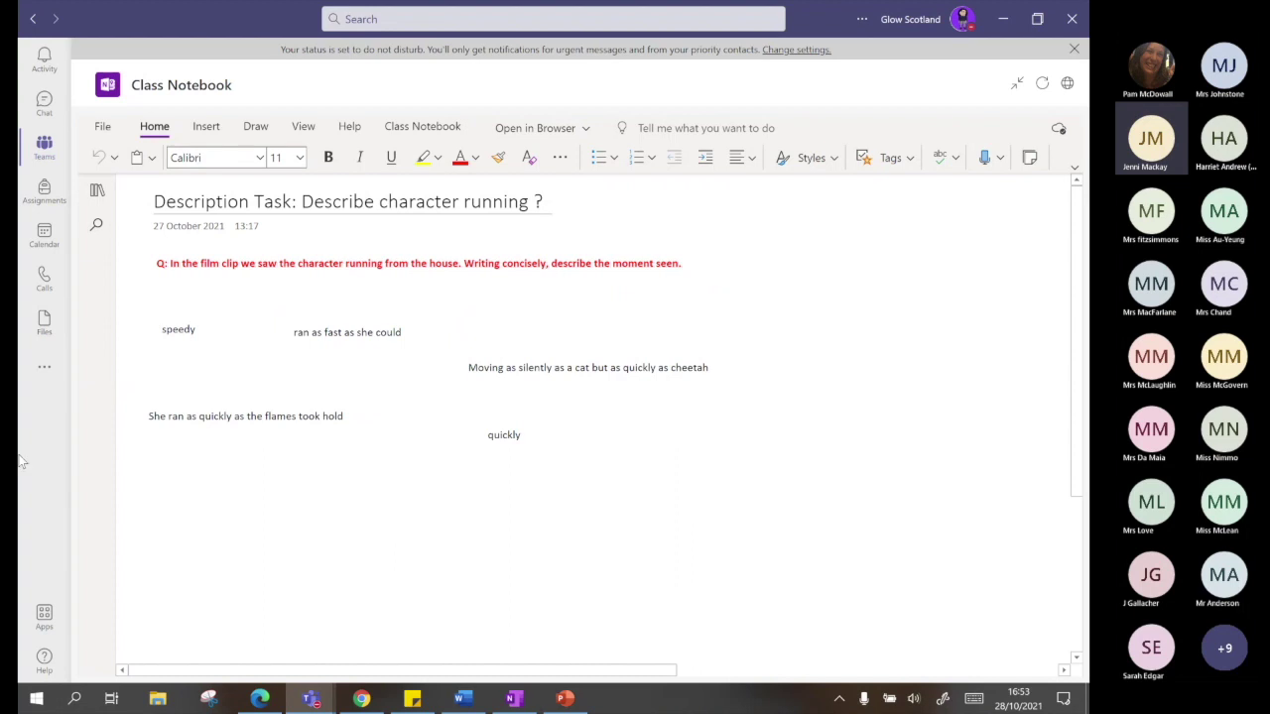
Show the page list again and view the Mystery image task and Enterprise Challenge pages
{"action": "left_click", "coordinate": [97, 191]}
{"action": "left_click", "coordinate": [327, 278]}
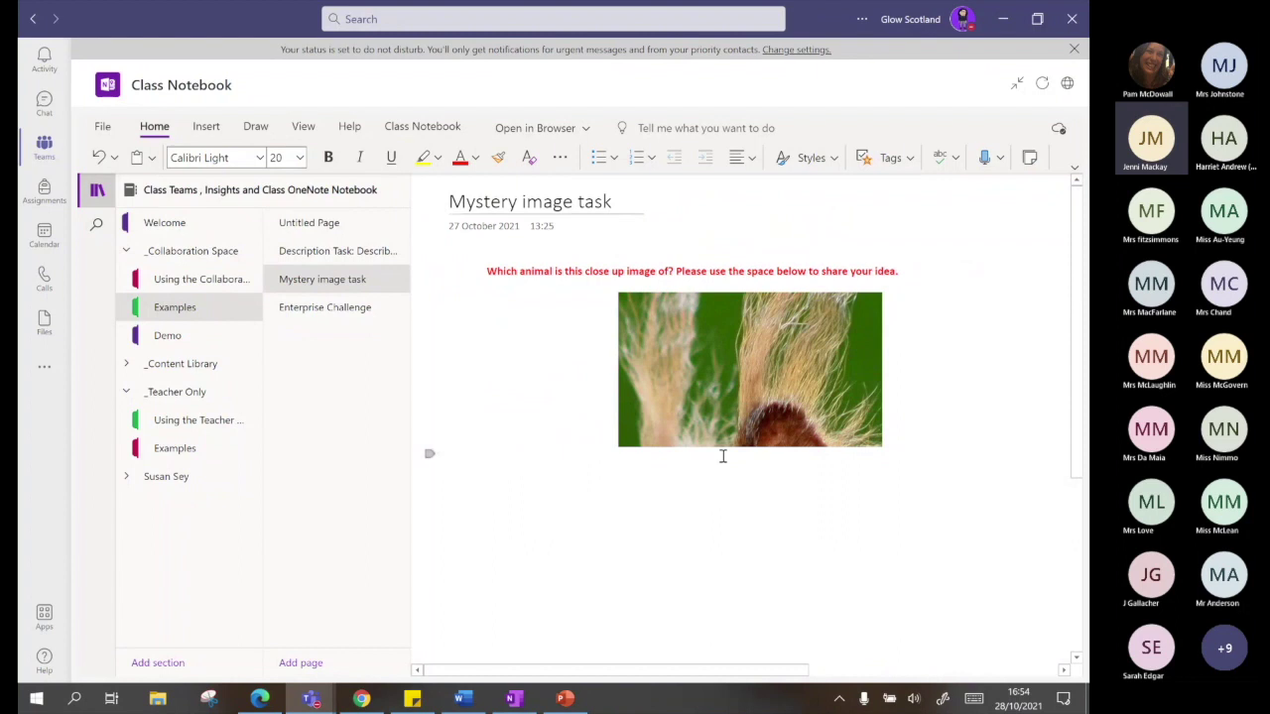
{"action": "left_click", "coordinate": [327, 308]}
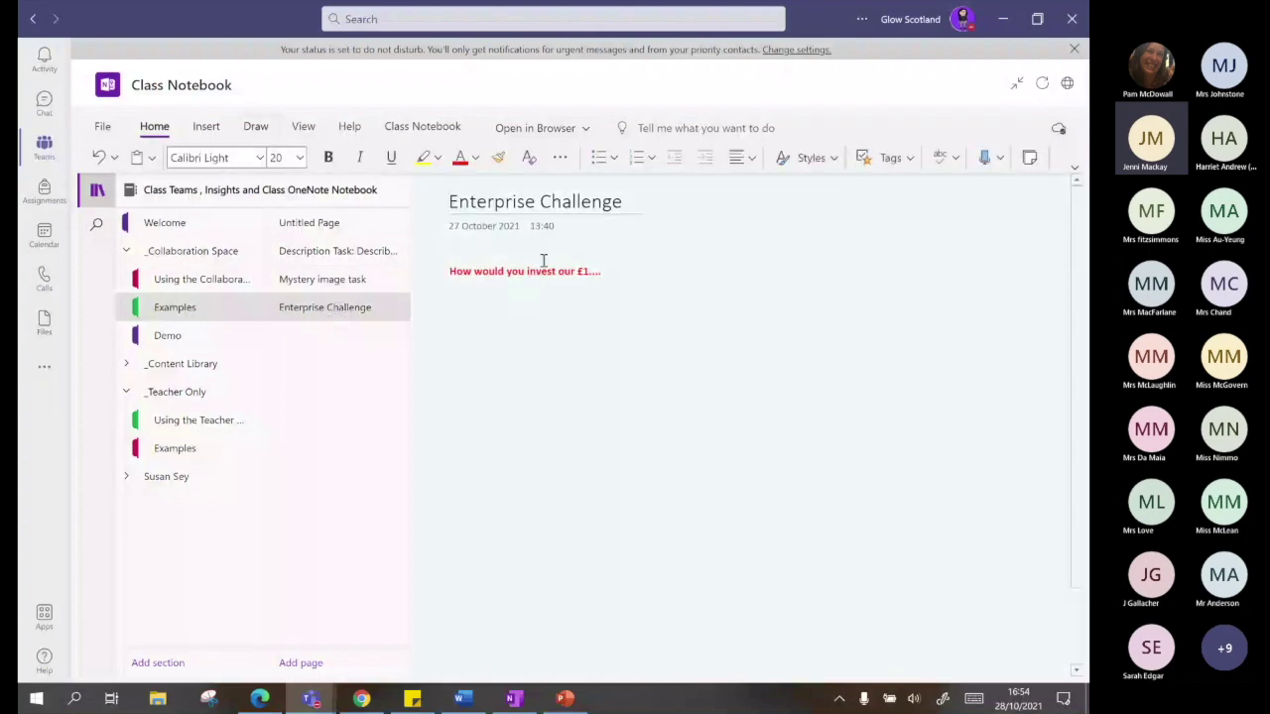
Set the page colour of the Enterprise Challenge page to a pale pink
{"action": "left_click", "coordinate": [301, 129]}
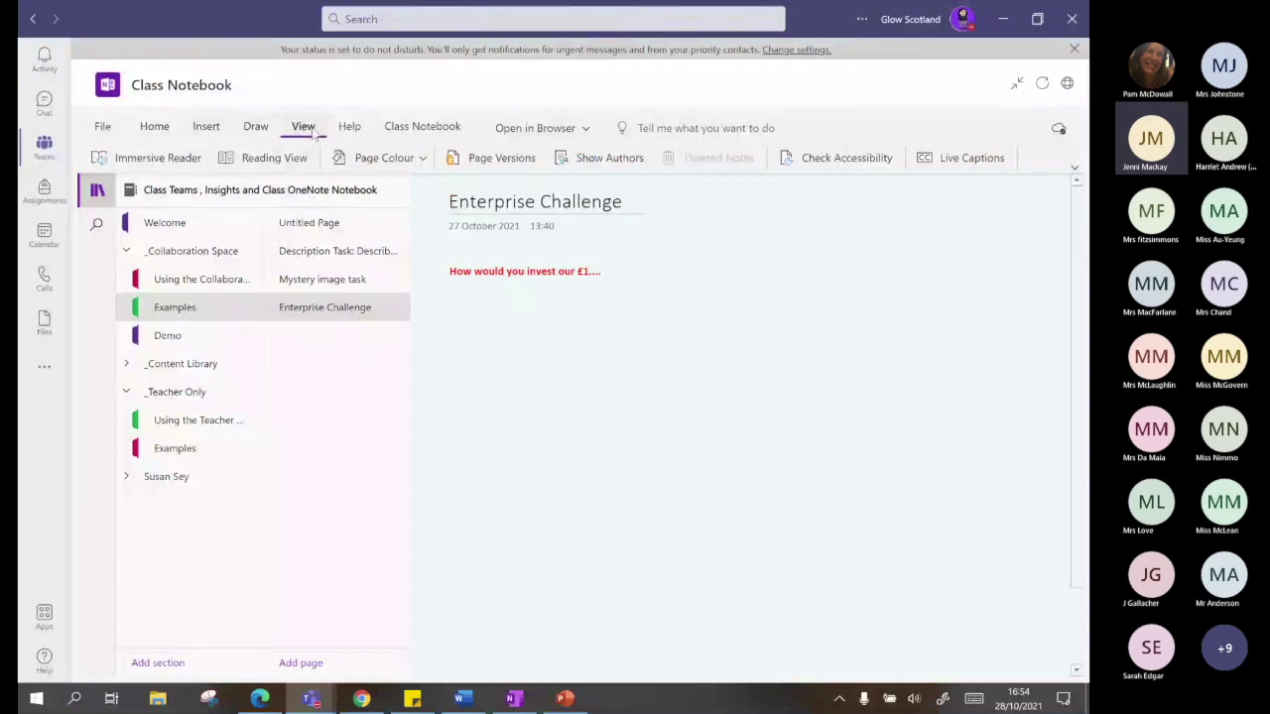
{"action": "left_click", "coordinate": [377, 162]}
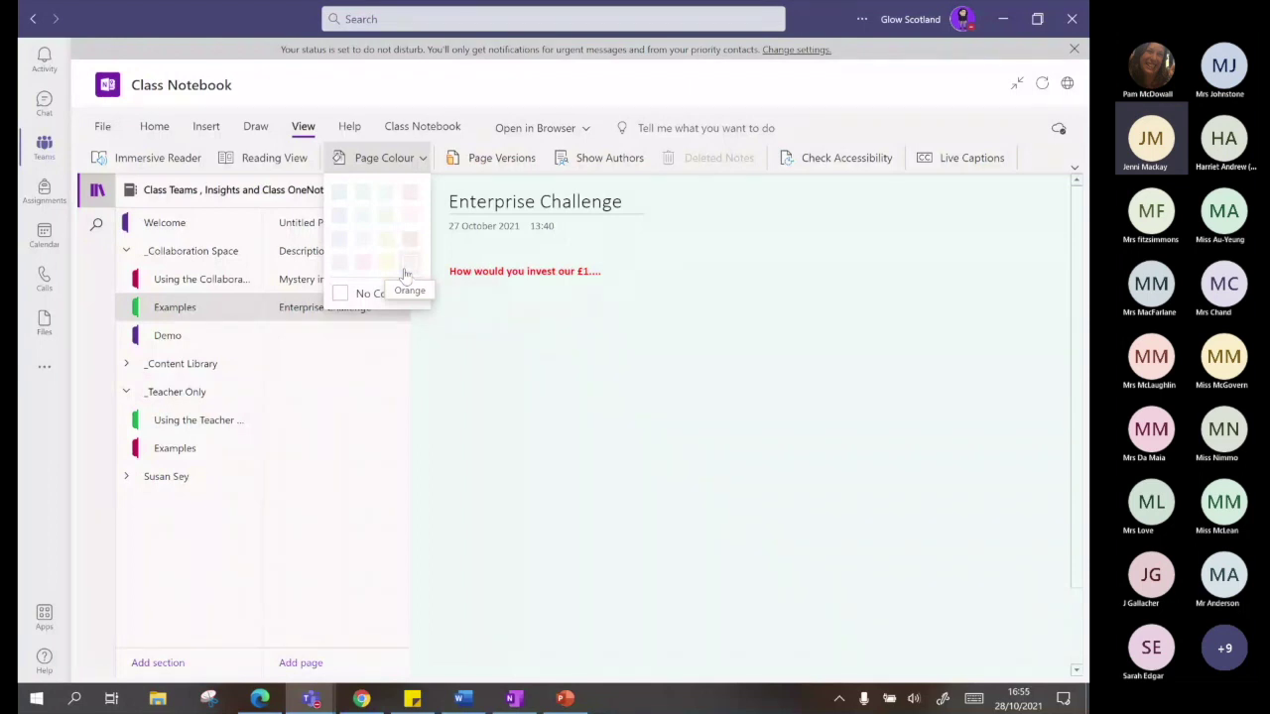
{"action": "left_click", "coordinate": [411, 204]}
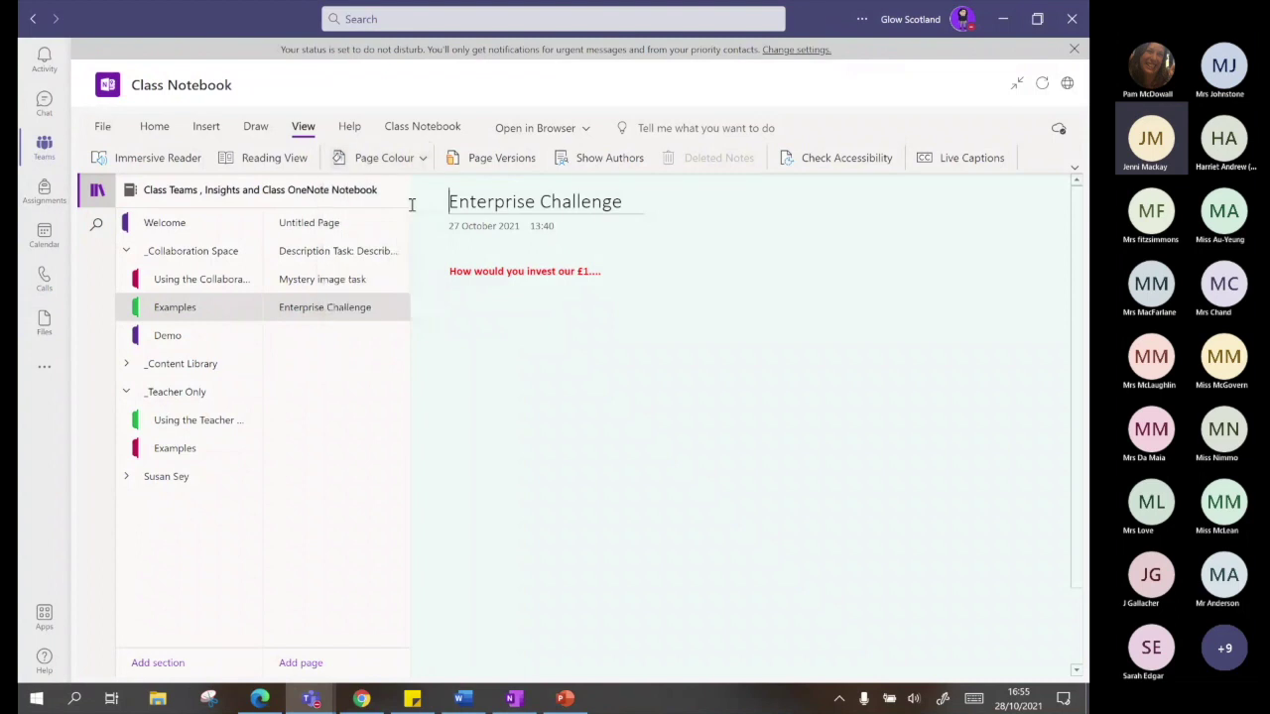
{"action": "left_click", "coordinate": [384, 158]}
{"action": "left_click", "coordinate": [409, 239]}
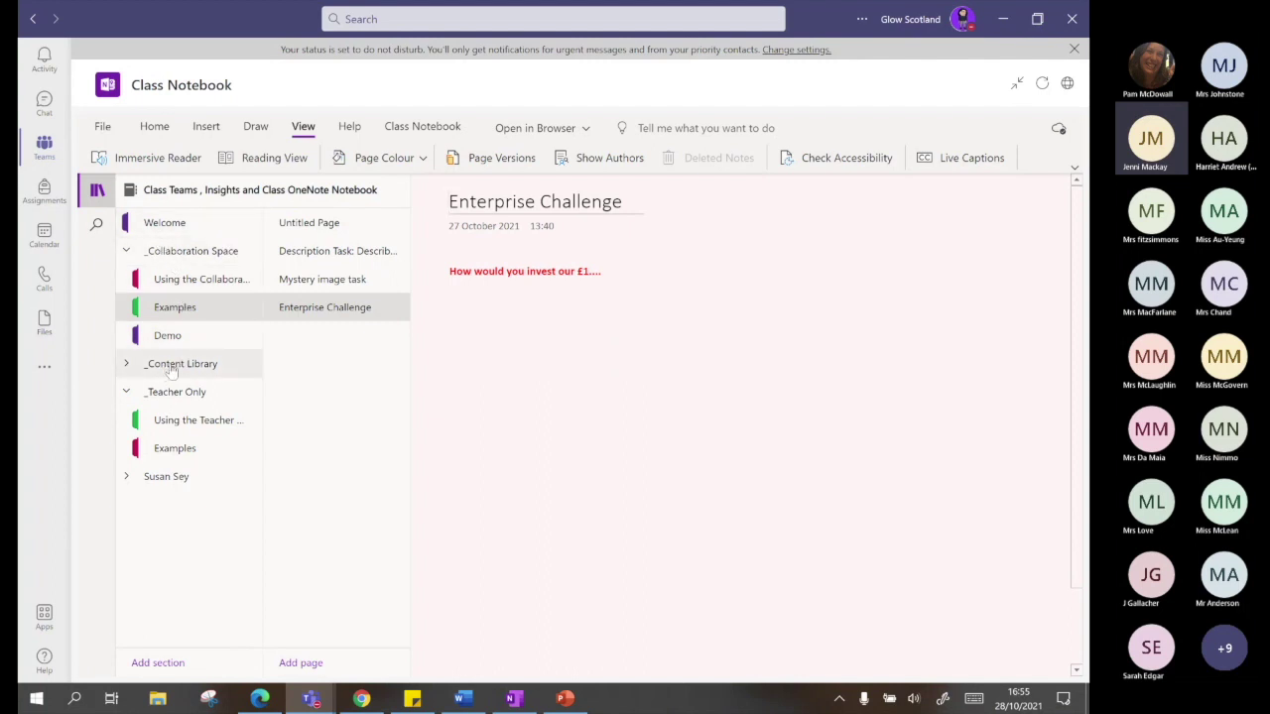
Move the Getting Started with the Content Library page from the Content Library group to the Welcome section
{"action": "left_click", "coordinate": [127, 368]}
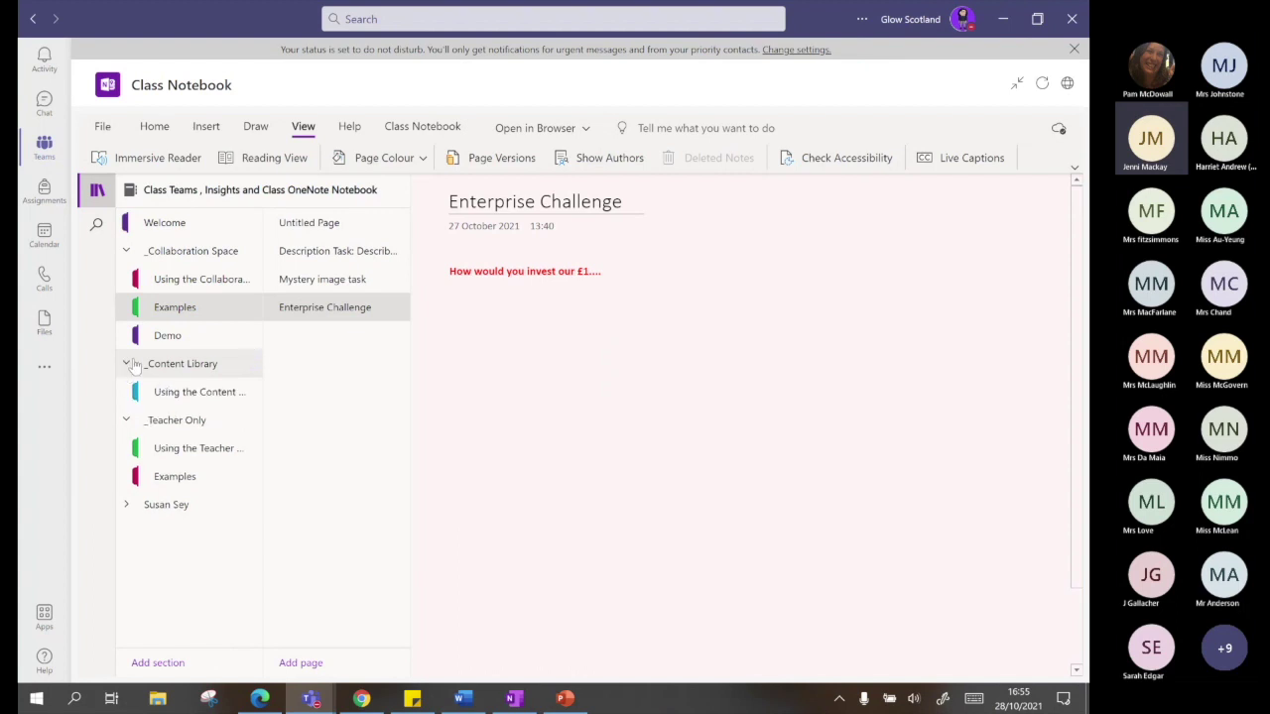
{"action": "left_click", "coordinate": [188, 394]}
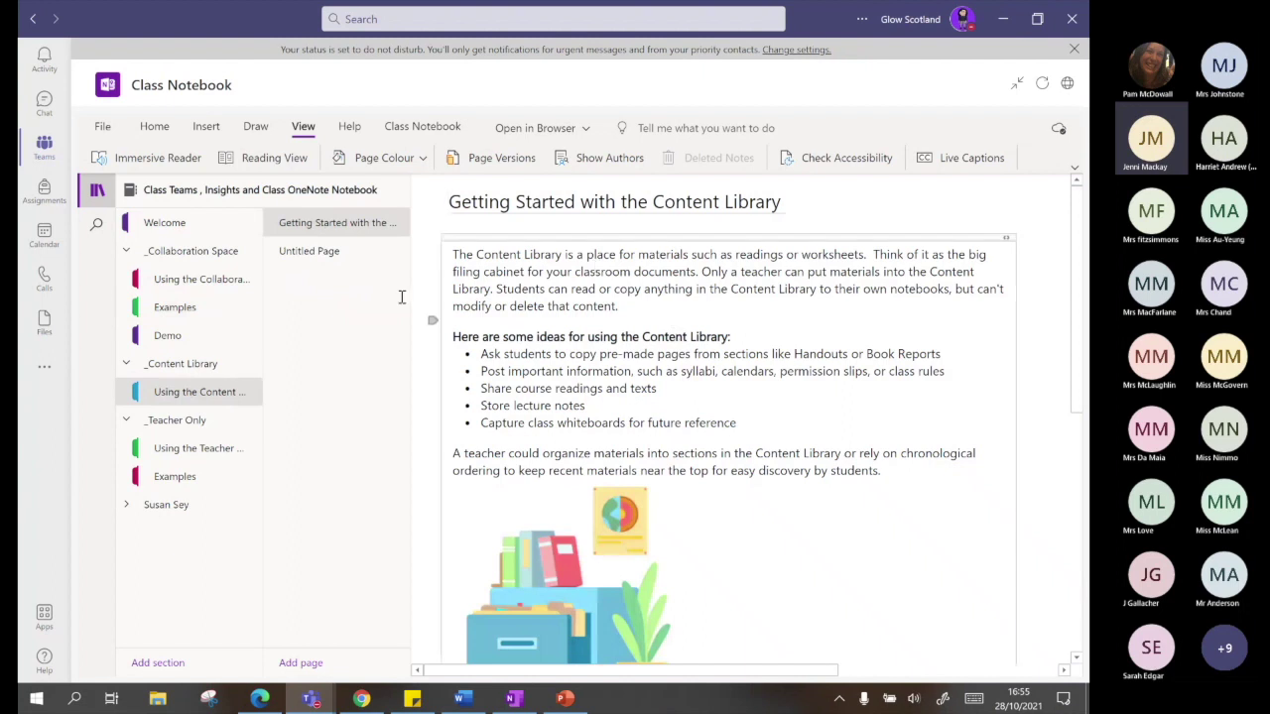
{"action": "right_click", "coordinate": [331, 224]}
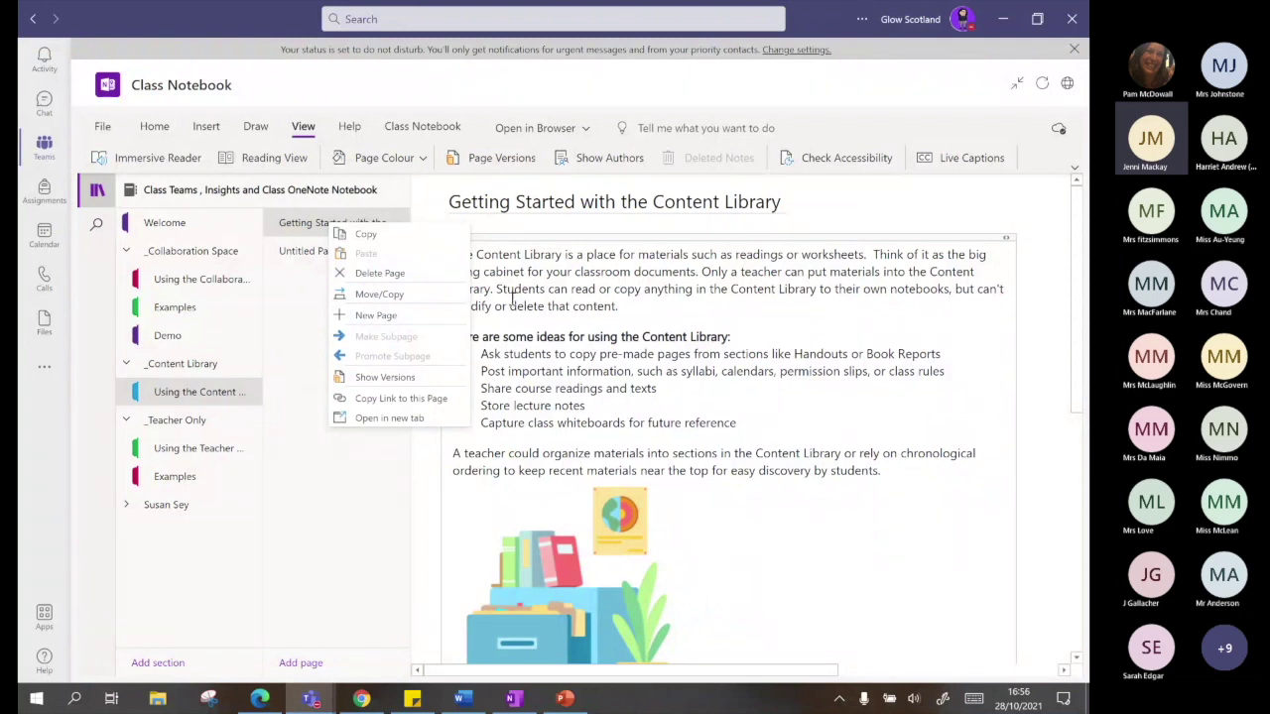
{"action": "left_click", "coordinate": [391, 300]}
{"action": "left_click", "coordinate": [549, 396]}
{"action": "left_click", "coordinate": [540, 441]}
{"action": "left_click", "coordinate": [525, 526]}
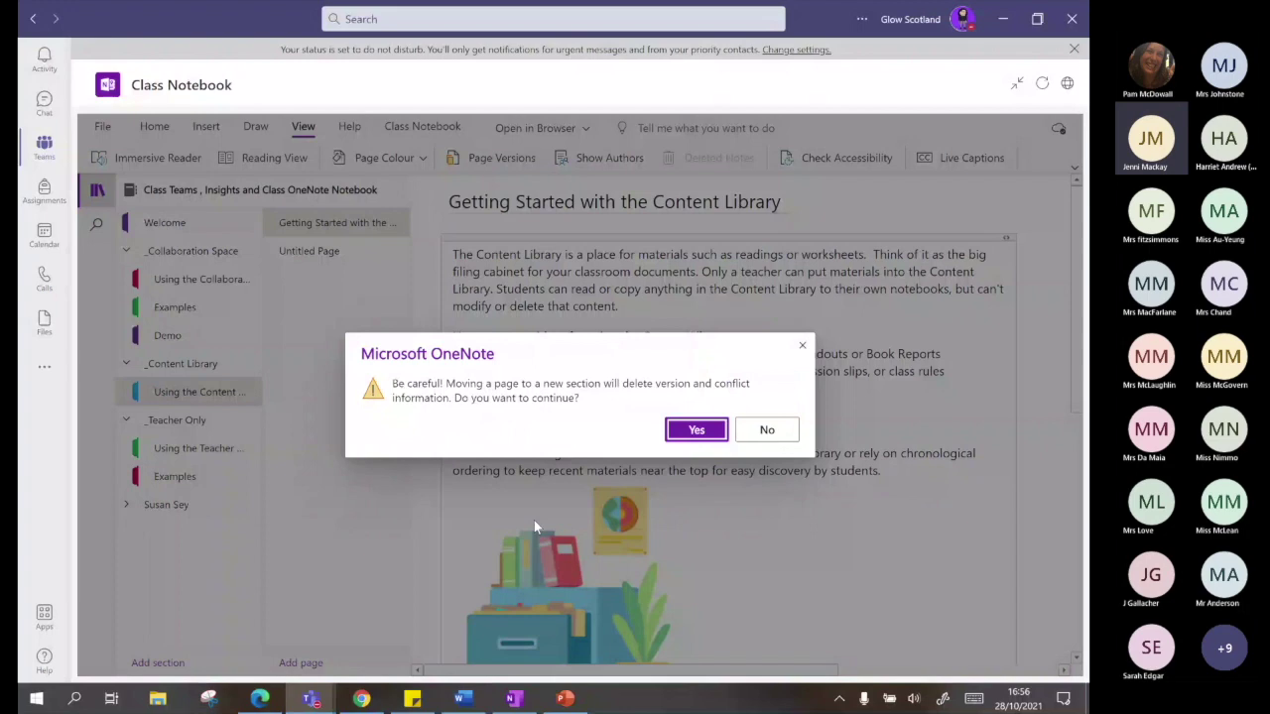
{"action": "key", "text": "Return"}
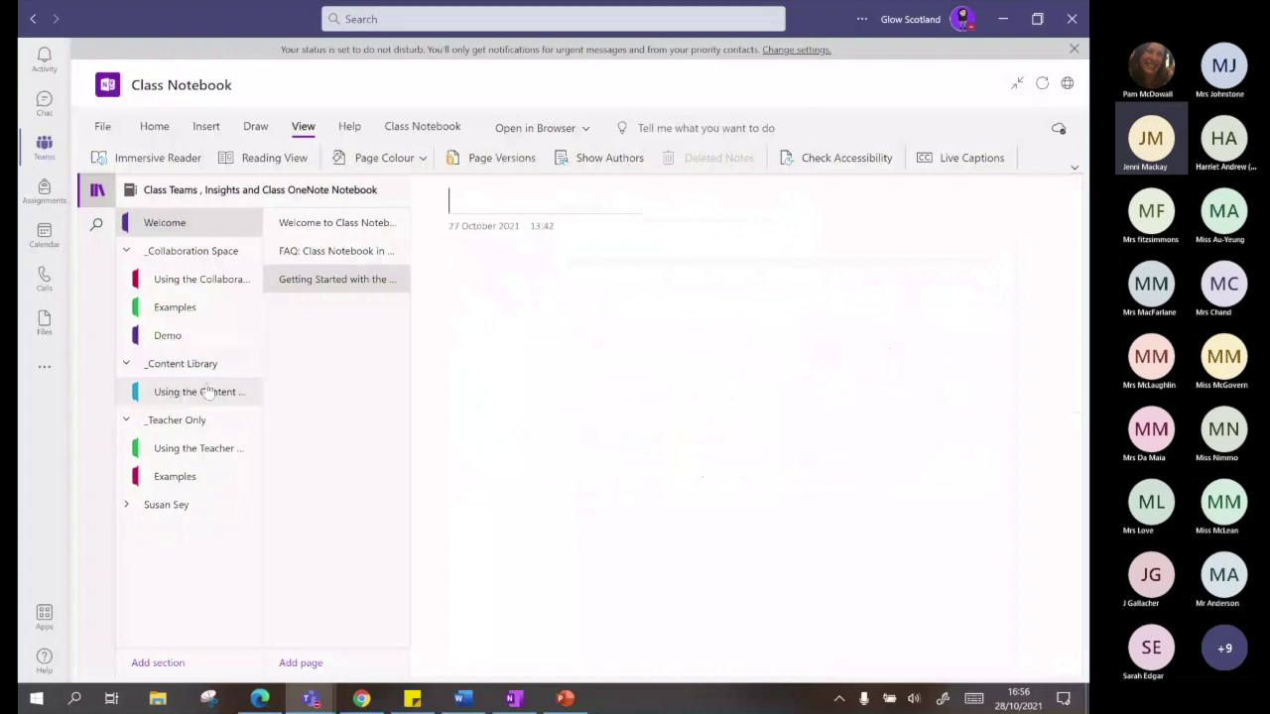
Check the Content Library section's page list and view the Getting started page in the Teacher Only group
{"action": "left_click", "coordinate": [207, 392]}
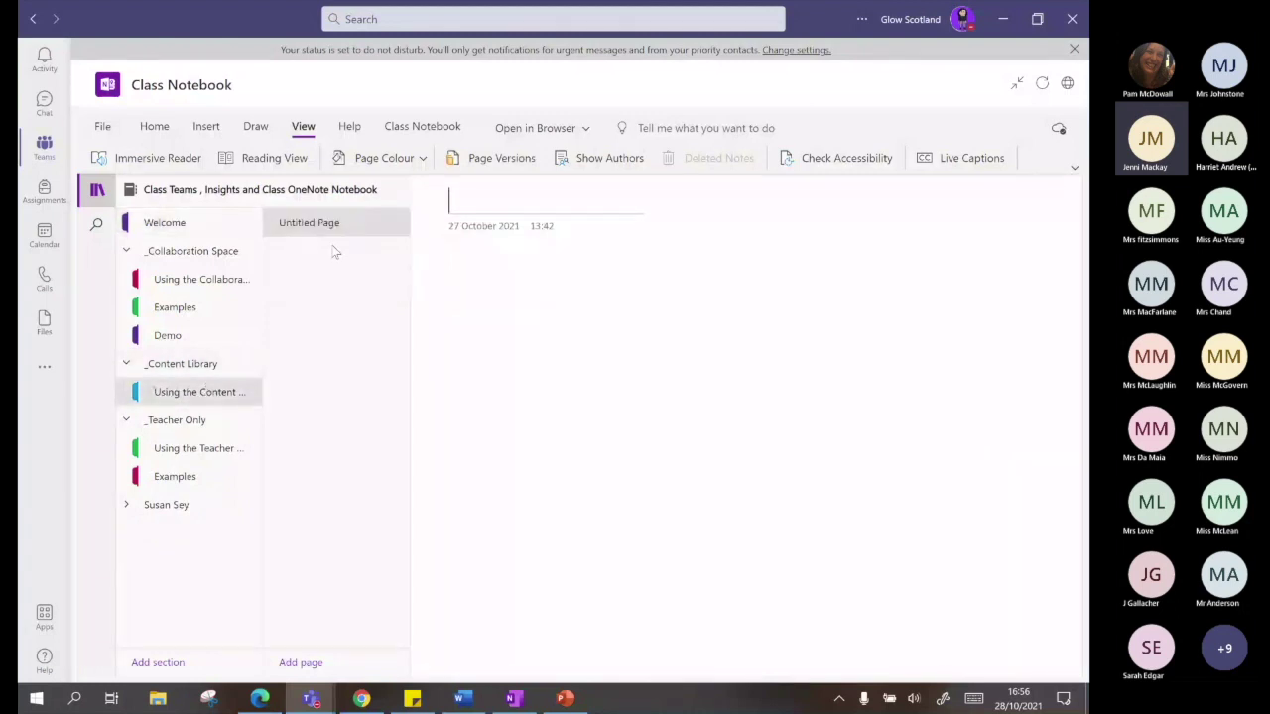
{"action": "left_click", "coordinate": [194, 420]}
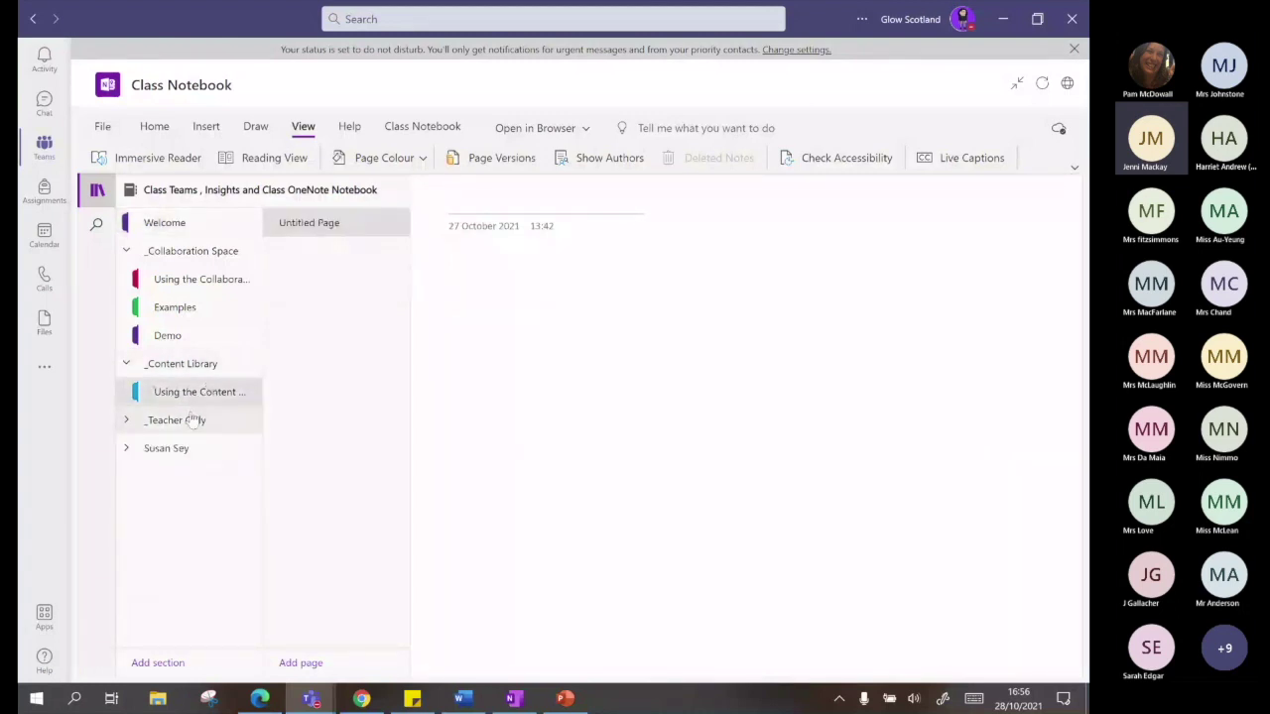
{"action": "left_click", "coordinate": [186, 422]}
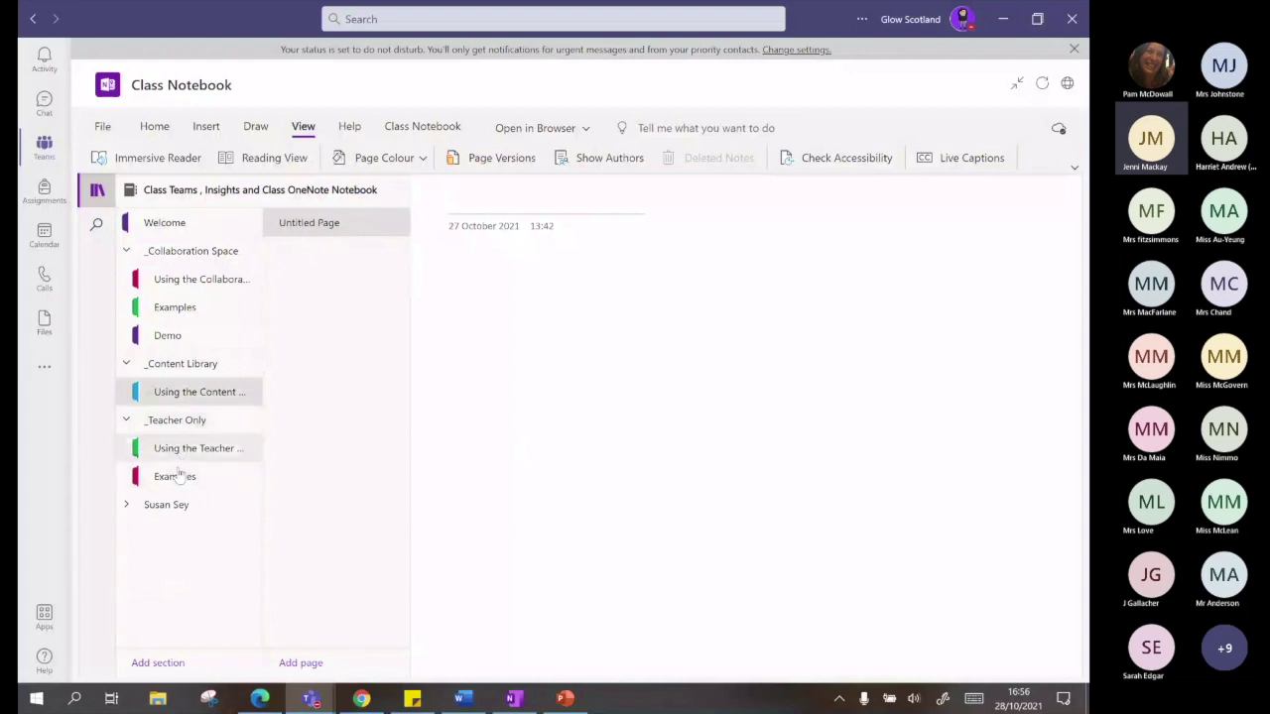
{"action": "left_click", "coordinate": [183, 452]}
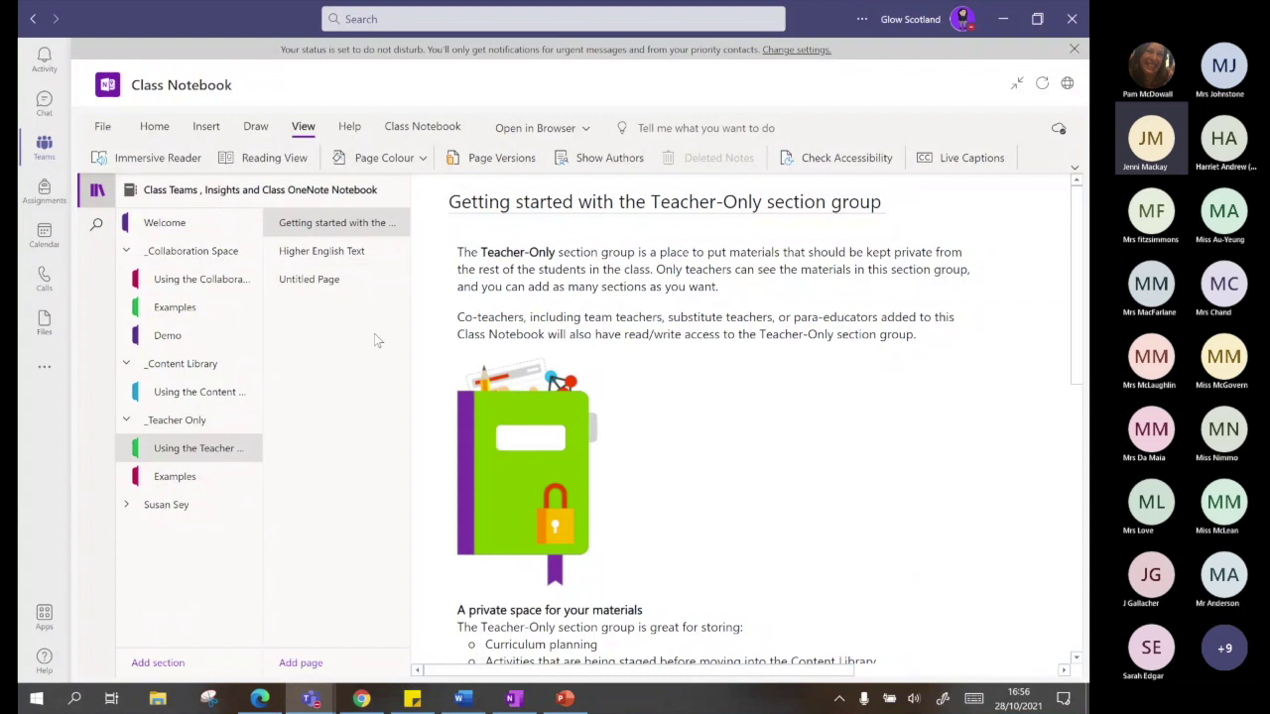
Handwrite the equation 3x + 2y = in red ink on the untitled page of the Content Library section
{"action": "left_click", "coordinate": [190, 393]}
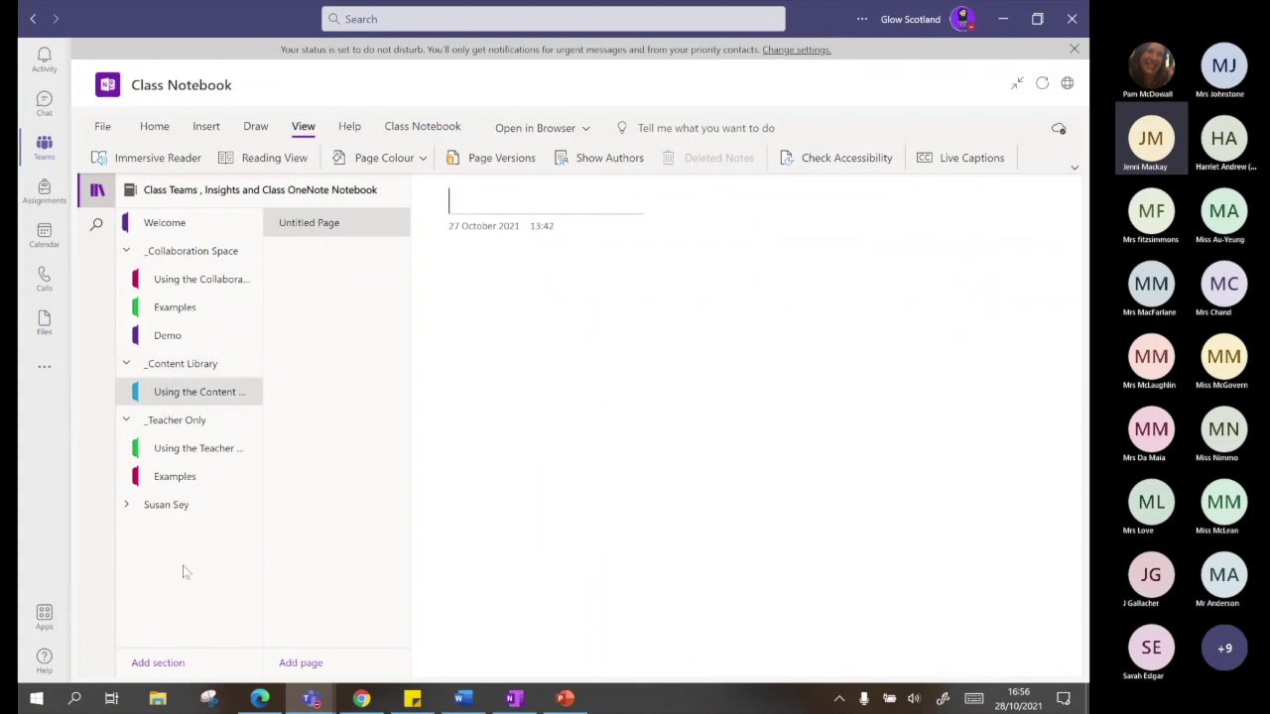
{"action": "left_click", "coordinate": [320, 228]}
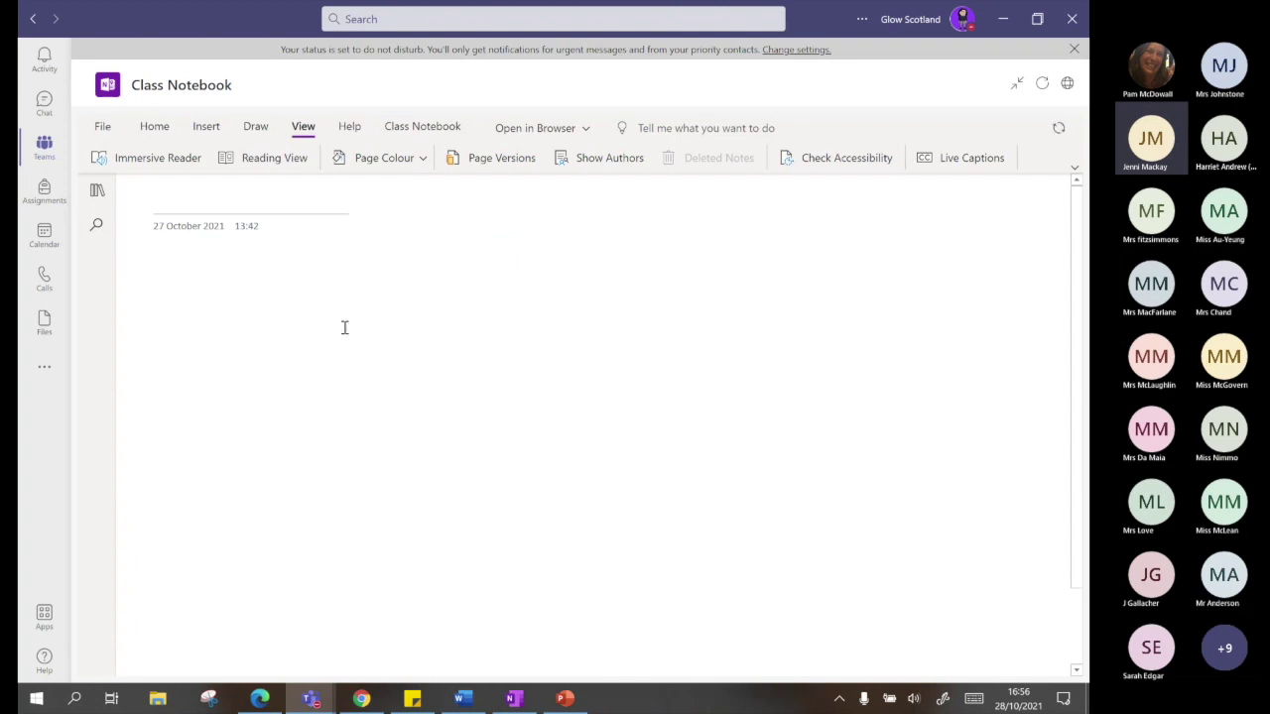
{"action": "left_click", "coordinate": [255, 126]}
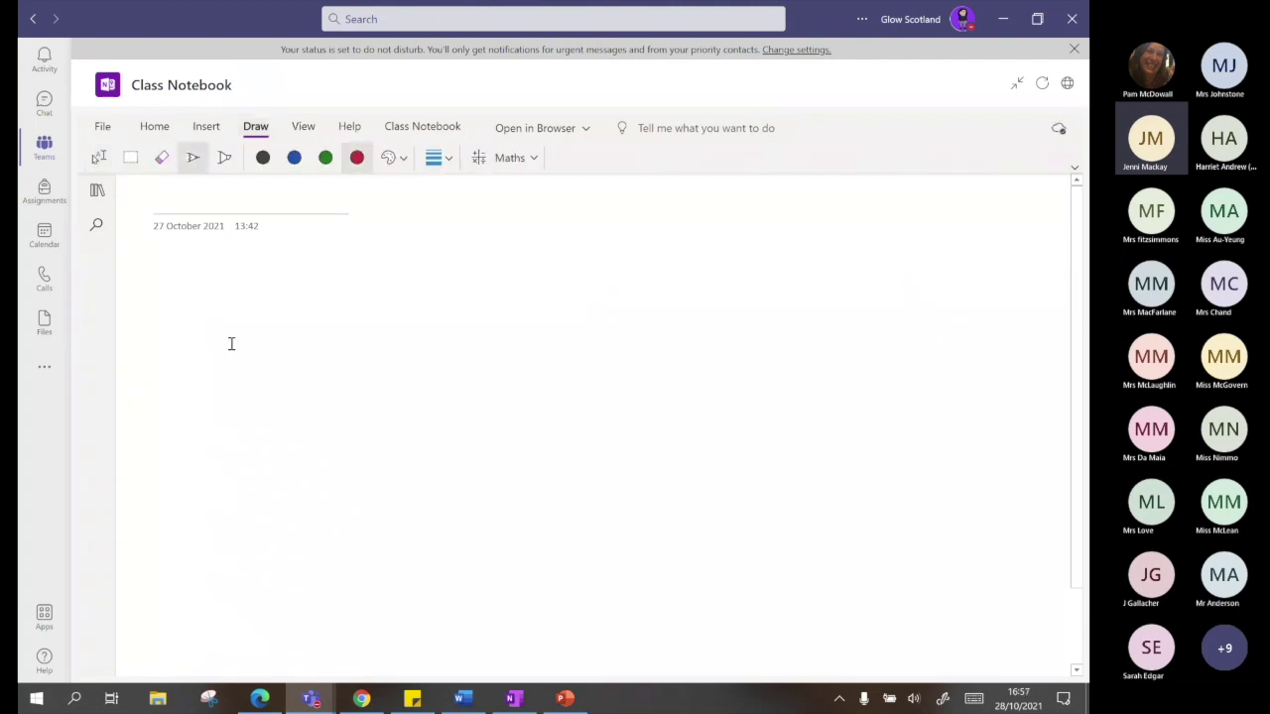
{"action": "left_click_drag", "start_coordinate": [182, 288], "coordinate": [169, 365]}
{"action": "mouse_move", "coordinate": [252, 364]}
{"action": "left_mouse_down"}
{"action": "mouse_move", "coordinate": [294, 315]}
{"action": "mouse_move", "coordinate": [295, 369]}
{"action": "left_mouse_up"}
{"action": "mouse_move", "coordinate": [359, 315]}
{"action": "left_mouse_down"}
{"action": "mouse_move", "coordinate": [363, 369]}
{"action": "mouse_move", "coordinate": [399, 338]}
{"action": "mouse_move", "coordinate": [489, 379]}
{"action": "left_mouse_up"}
{"action": "mouse_move", "coordinate": [501, 335]}
{"action": "left_mouse_down"}
{"action": "mouse_move", "coordinate": [546, 373]}
{"action": "mouse_move", "coordinate": [489, 417]}
{"action": "left_mouse_up"}
{"action": "left_click_drag", "start_coordinate": [585, 319], "coordinate": [627, 315]}
{"action": "left_click_drag", "start_coordinate": [595, 338], "coordinate": [627, 345]}
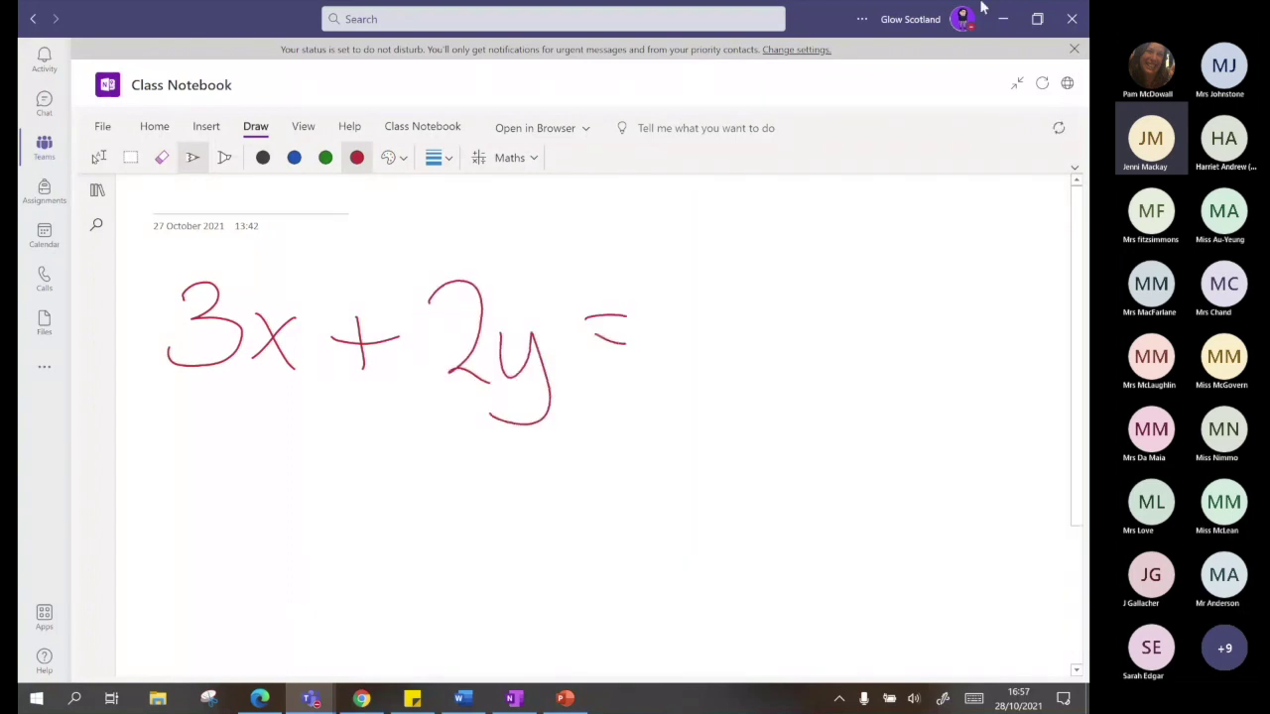
Select the handwritten equation 3x + 2y = and evaluate it with the Maths tool
{"action": "left_click", "coordinate": [511, 157]}
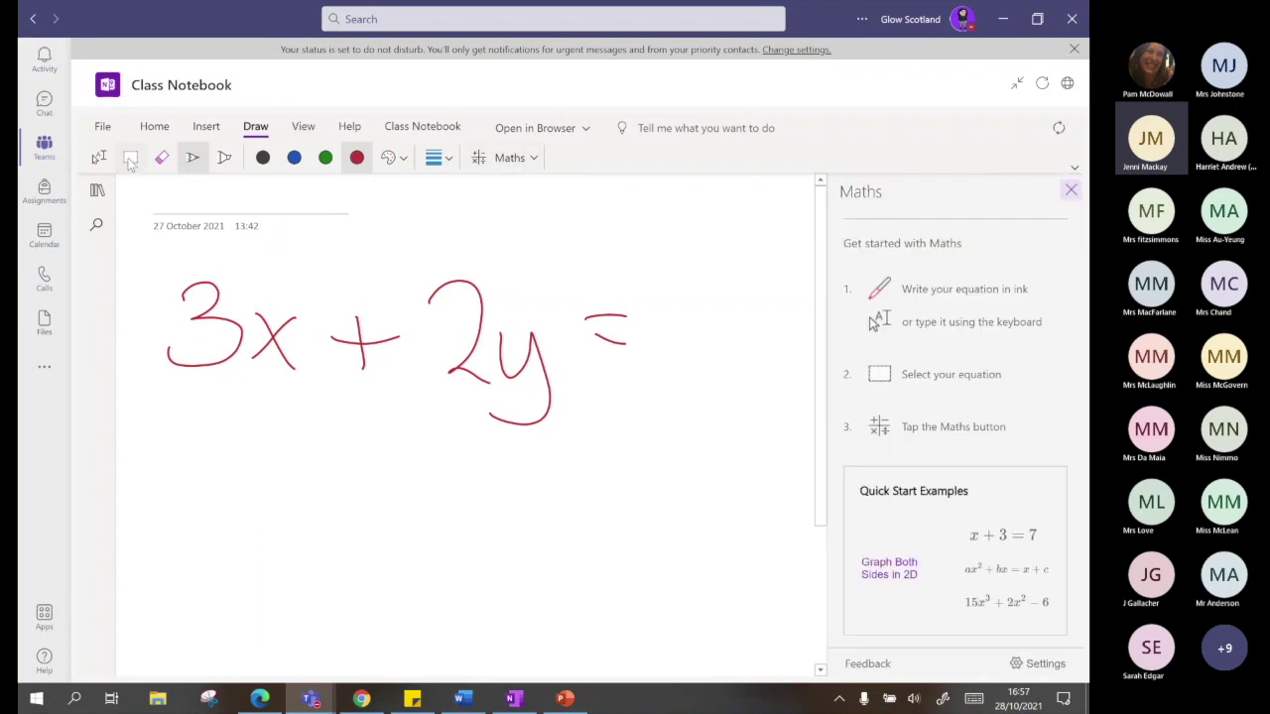
{"action": "left_click", "coordinate": [129, 159]}
{"action": "mouse_move", "coordinate": [139, 256]}
{"action": "left_mouse_down"}
{"action": "mouse_move", "coordinate": [198, 262]}
{"action": "mouse_move", "coordinate": [769, 436]}
{"action": "mouse_move", "coordinate": [761, 513]}
{"action": "left_mouse_up"}
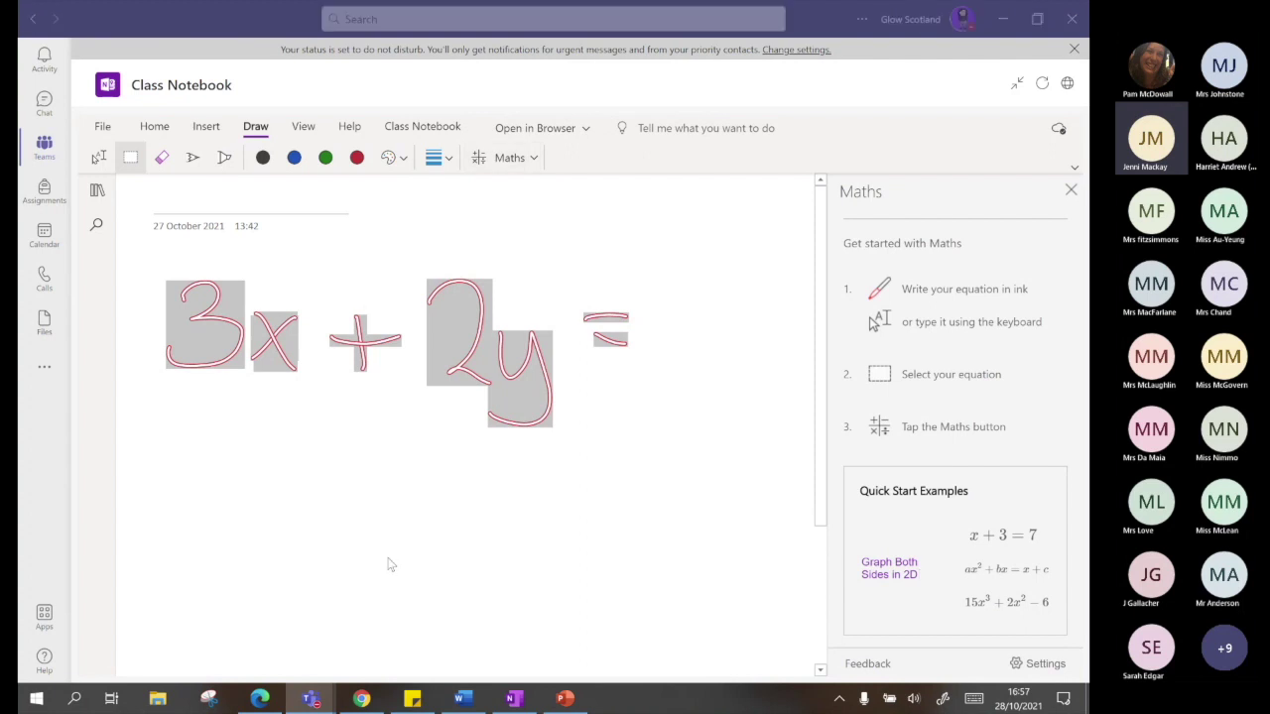
{"action": "left_click", "coordinate": [943, 551]}
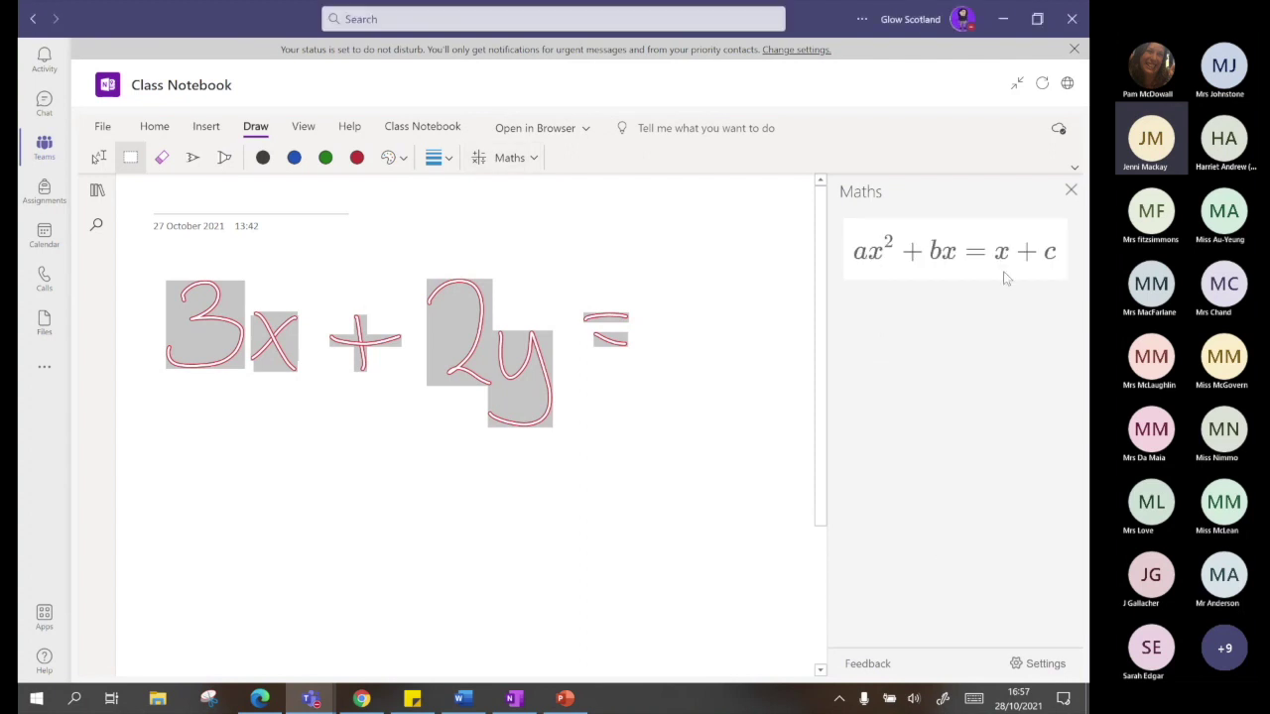
{"action": "left_click", "coordinate": [1071, 190]}
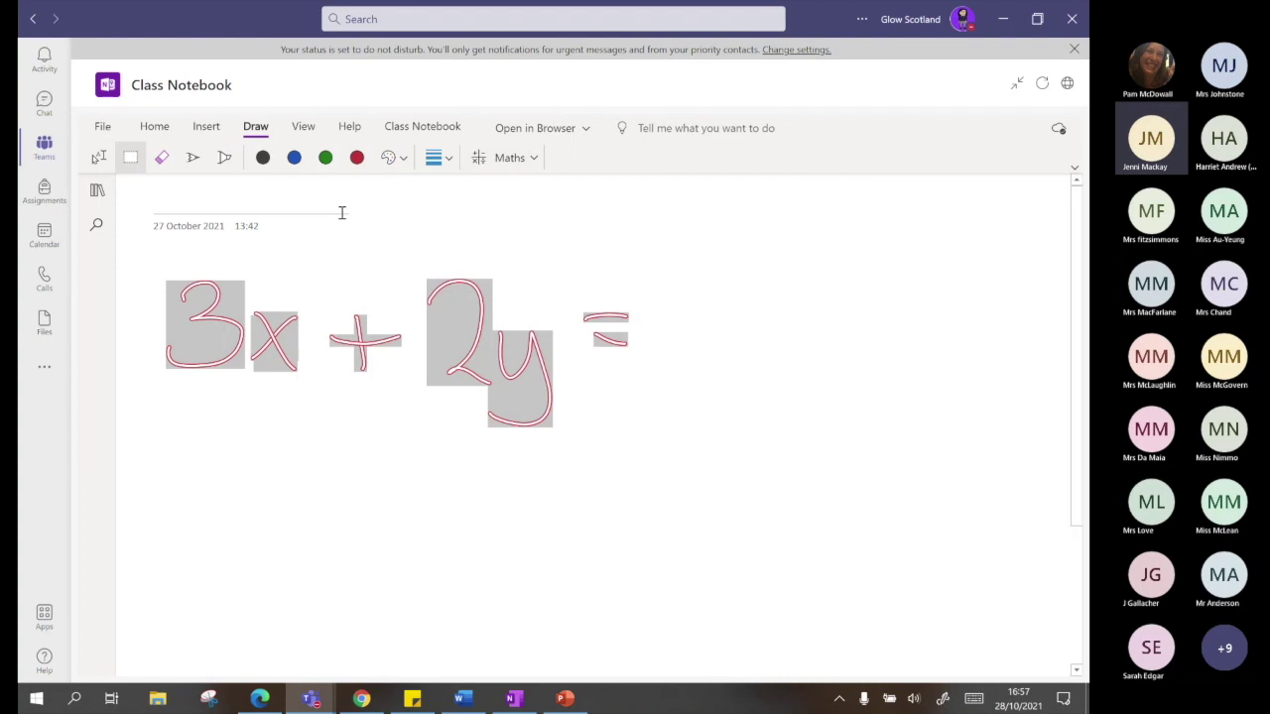
{"action": "left_click", "coordinate": [510, 158]}
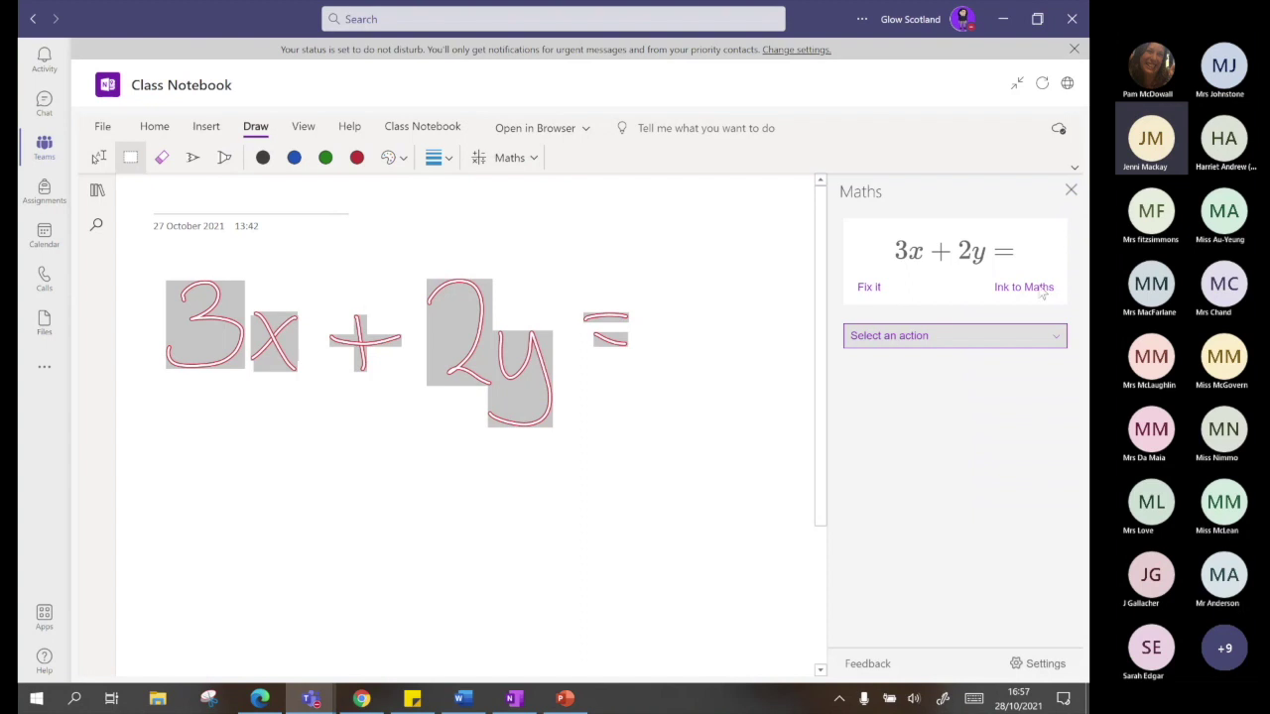
{"action": "left_click", "coordinate": [932, 337]}
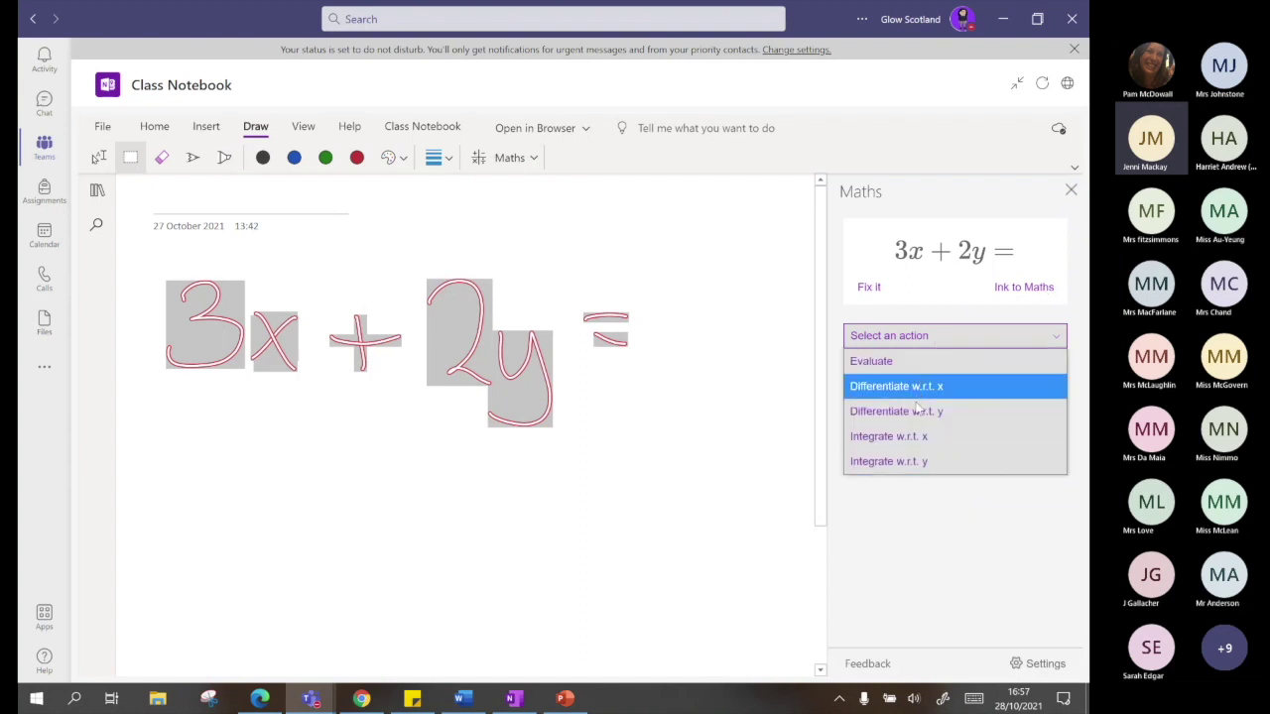
{"action": "left_click", "coordinate": [964, 361]}
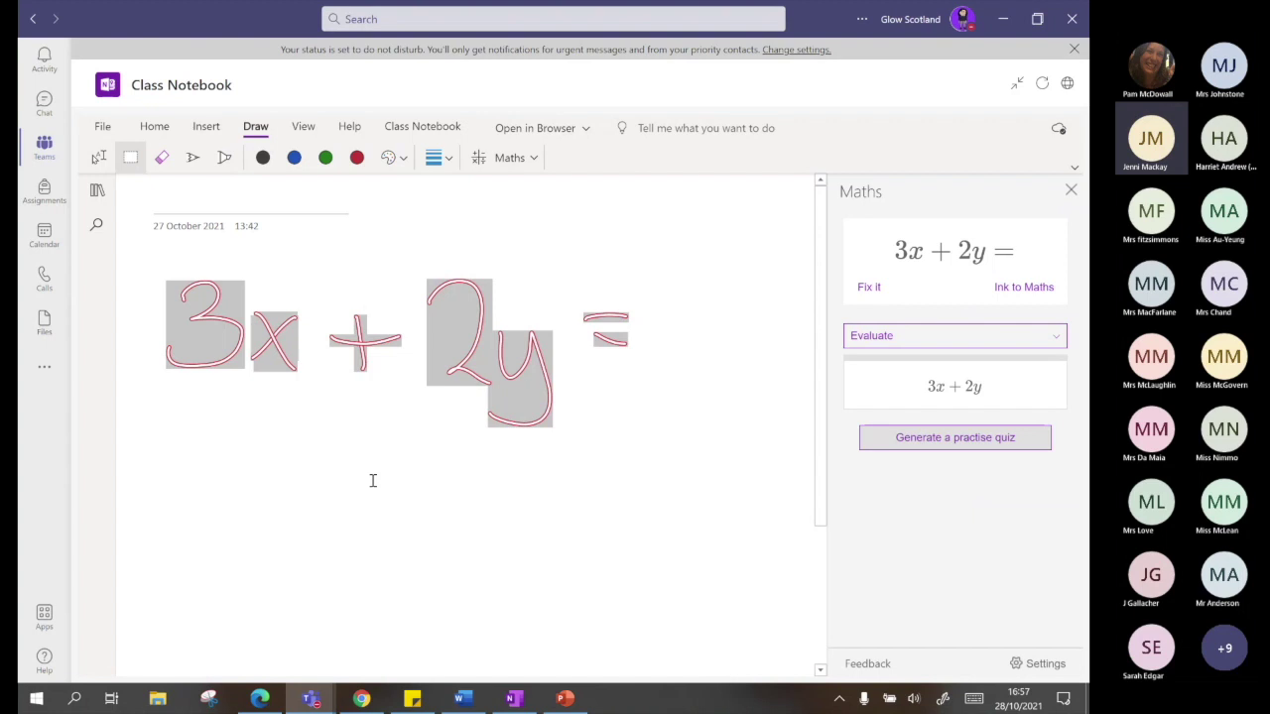
{"action": "left_click", "coordinate": [133, 160]}
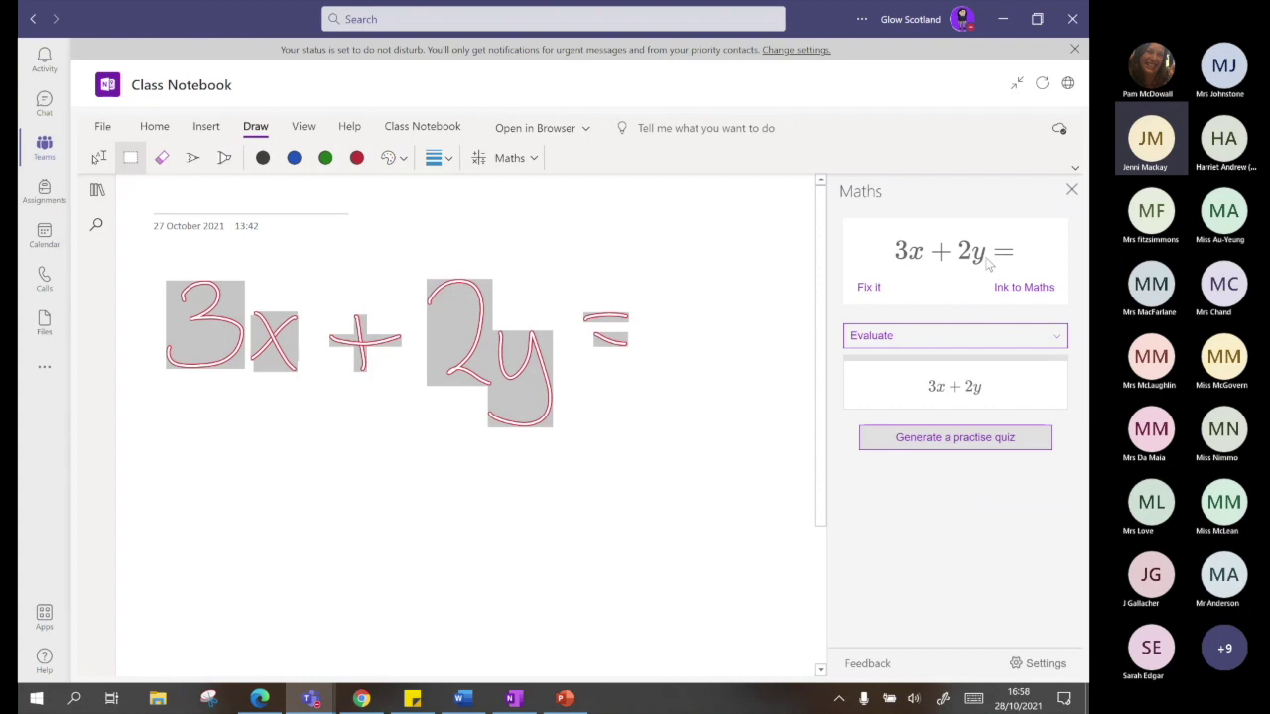
{"action": "left_click", "coordinate": [958, 340]}
{"action": "left_click", "coordinate": [959, 341]}
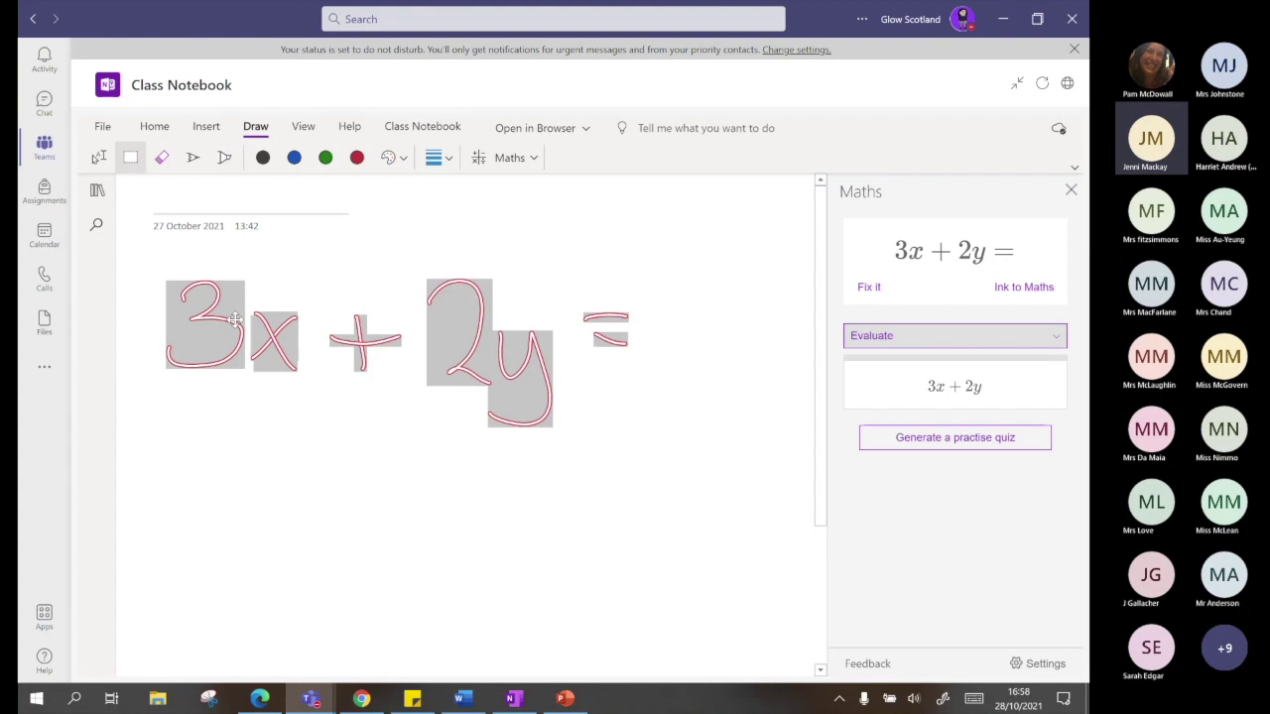
Deselect the equation and handwrite the fraction 1/2 below it in red ink
{"action": "left_click", "coordinate": [561, 461]}
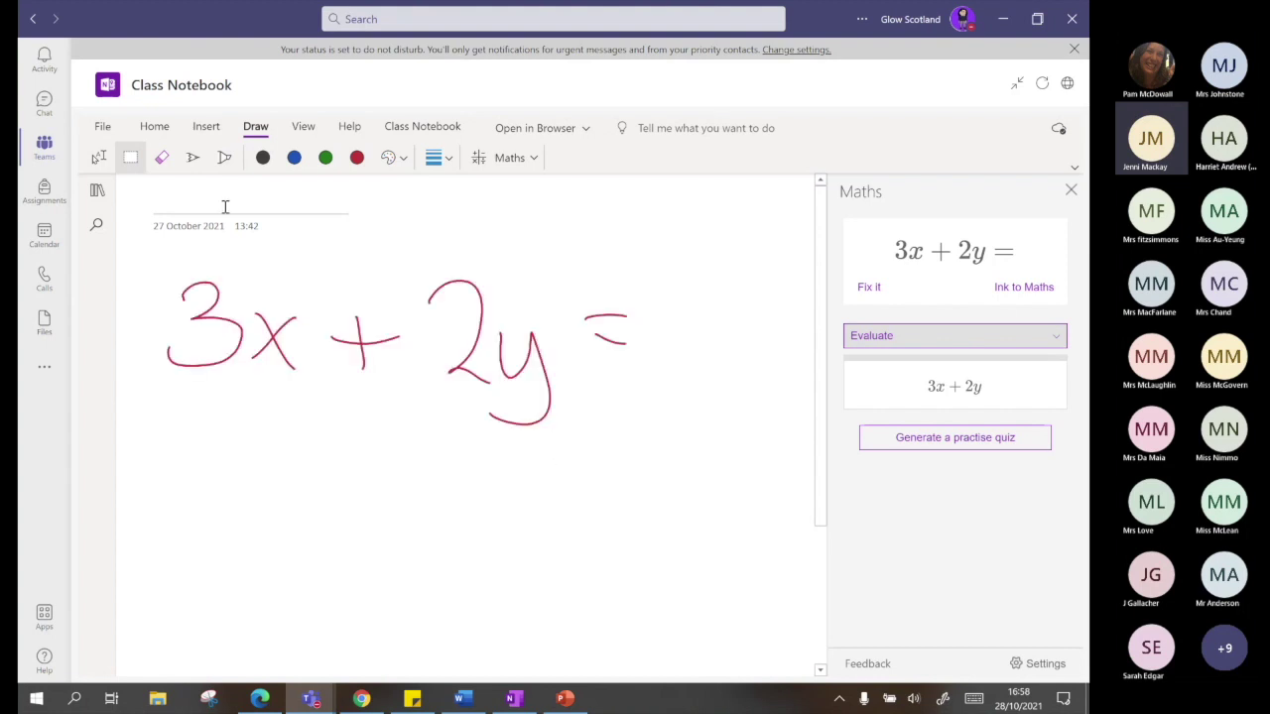
{"action": "left_click", "coordinate": [395, 272]}
{"action": "mouse_move", "coordinate": [168, 426]}
{"action": "left_mouse_down"}
{"action": "mouse_move", "coordinate": [174, 465]}
{"action": "mouse_move", "coordinate": [201, 449]}
{"action": "left_mouse_up"}
{"action": "left_click_drag", "start_coordinate": [177, 488], "coordinate": [210, 514]}
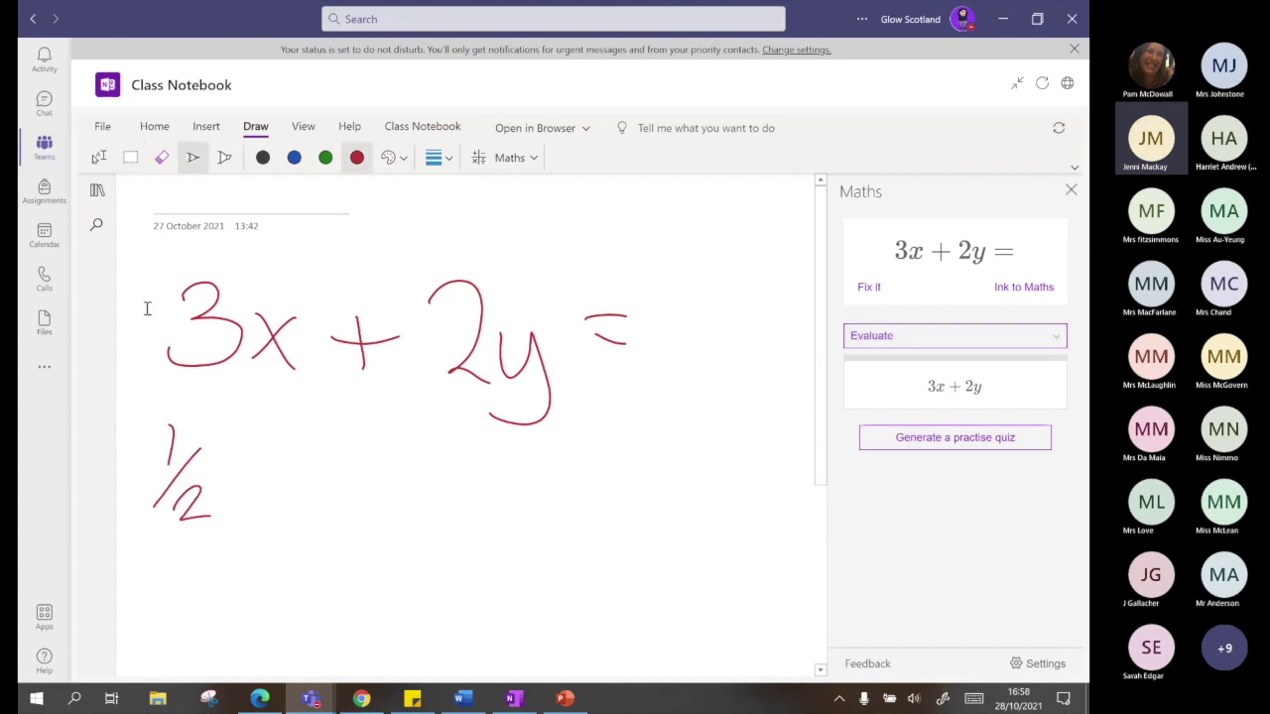
Convert the handwritten 1/2 to typed maths with the Maths tool and evaluate it
{"action": "left_click", "coordinate": [129, 155]}
{"action": "mouse_move", "coordinate": [131, 405]}
{"action": "left_mouse_down"}
{"action": "mouse_move", "coordinate": [250, 534]}
{"action": "mouse_move", "coordinate": [147, 408]}
{"action": "mouse_move", "coordinate": [247, 592]}
{"action": "left_mouse_up"}
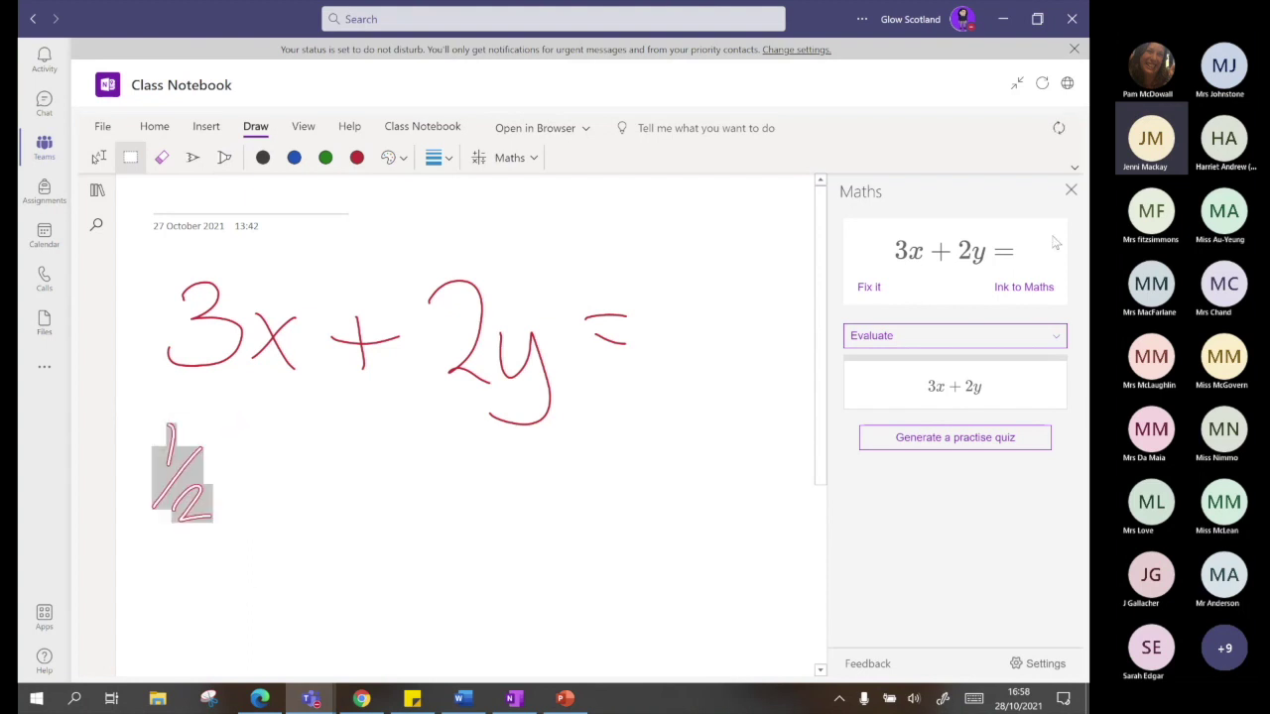
{"action": "left_click", "coordinate": [506, 157]}
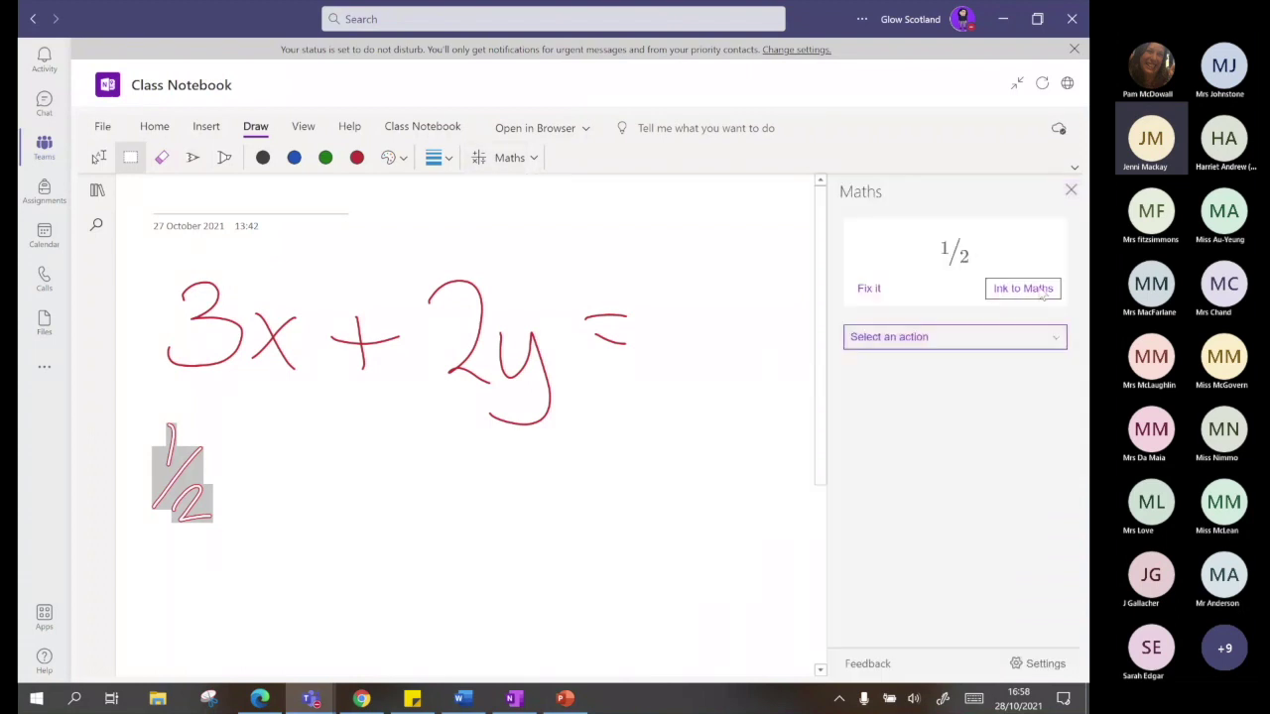
{"action": "left_click", "coordinate": [1024, 288]}
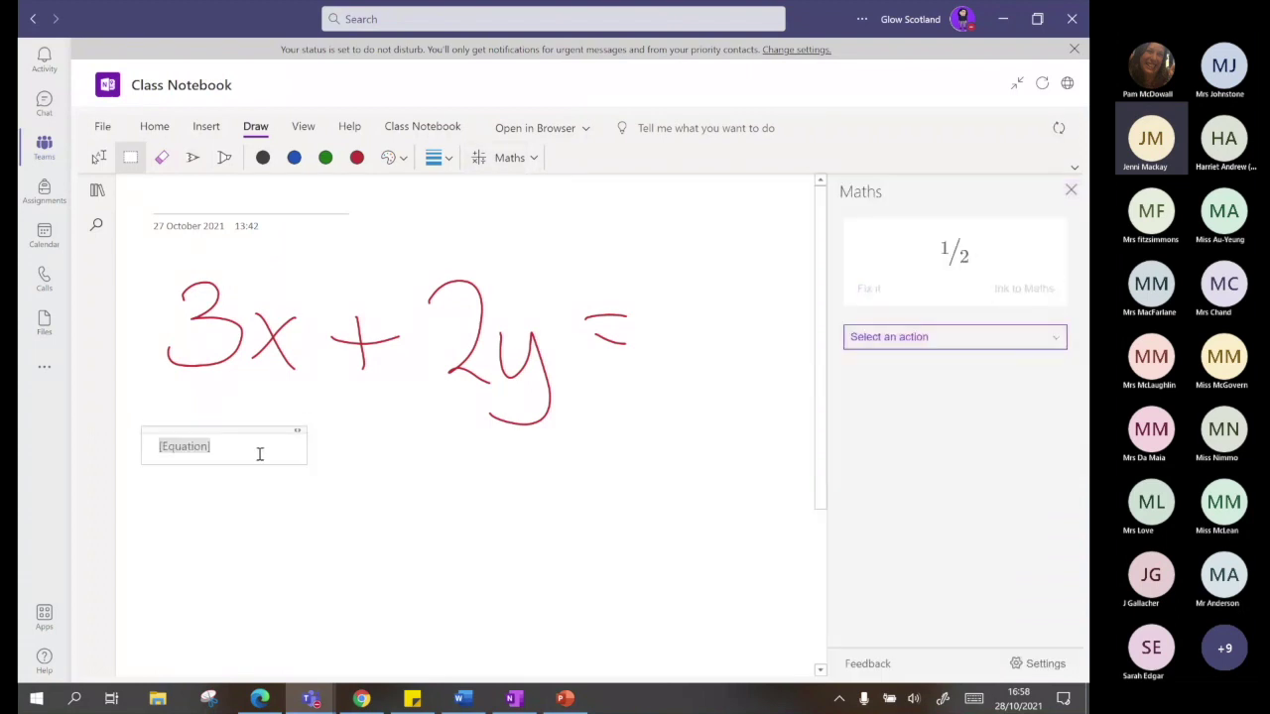
{"action": "left_click", "coordinate": [909, 338]}
{"action": "left_click", "coordinate": [880, 360]}
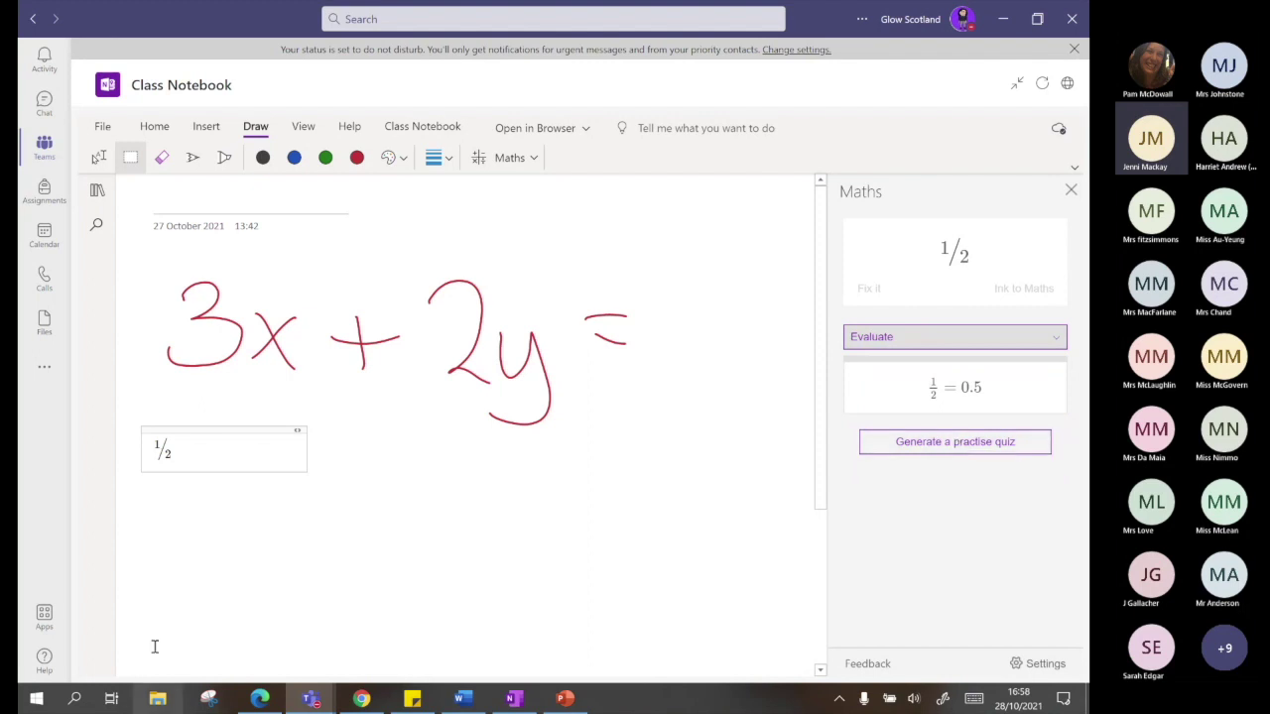
Erase the red handwritten equation 3x + 2y = from the untitled page
{"action": "left_click", "coordinate": [96, 194]}
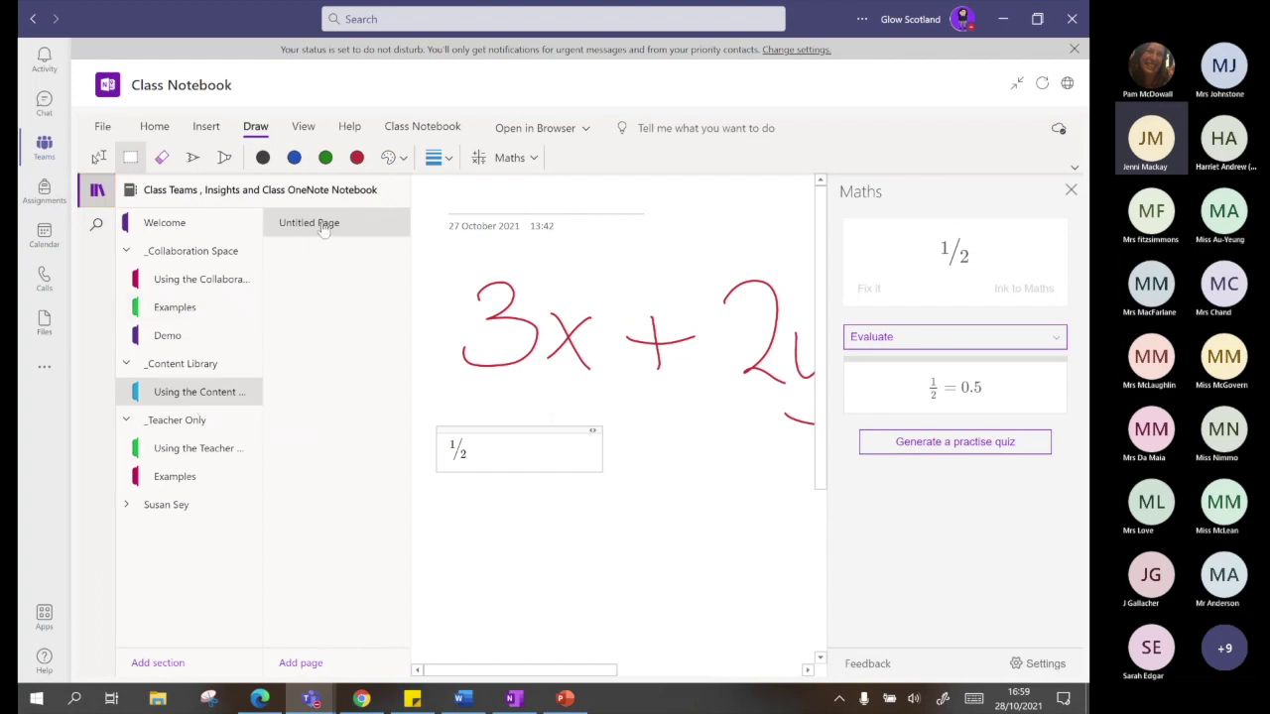
{"action": "left_click", "coordinate": [638, 538]}
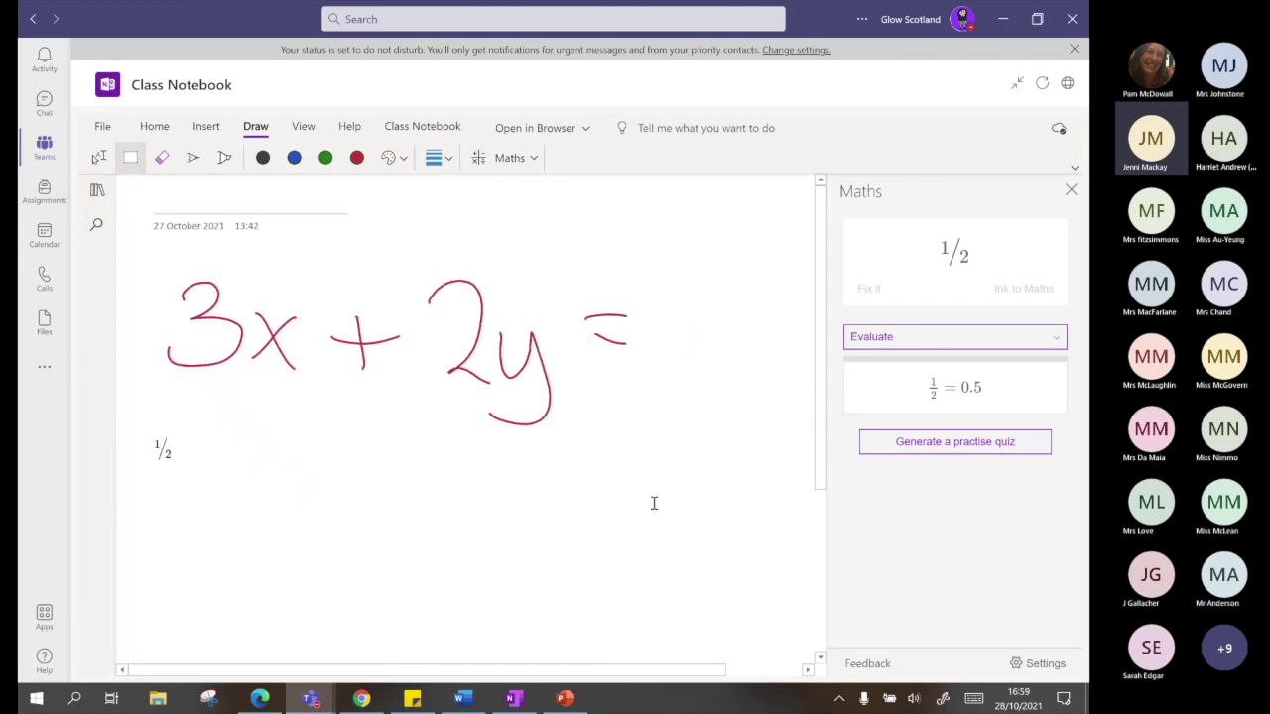
{"action": "left_click_drag", "start_coordinate": [651, 502], "coordinate": [51, 263]}
{"action": "left_click", "coordinate": [161, 157]}
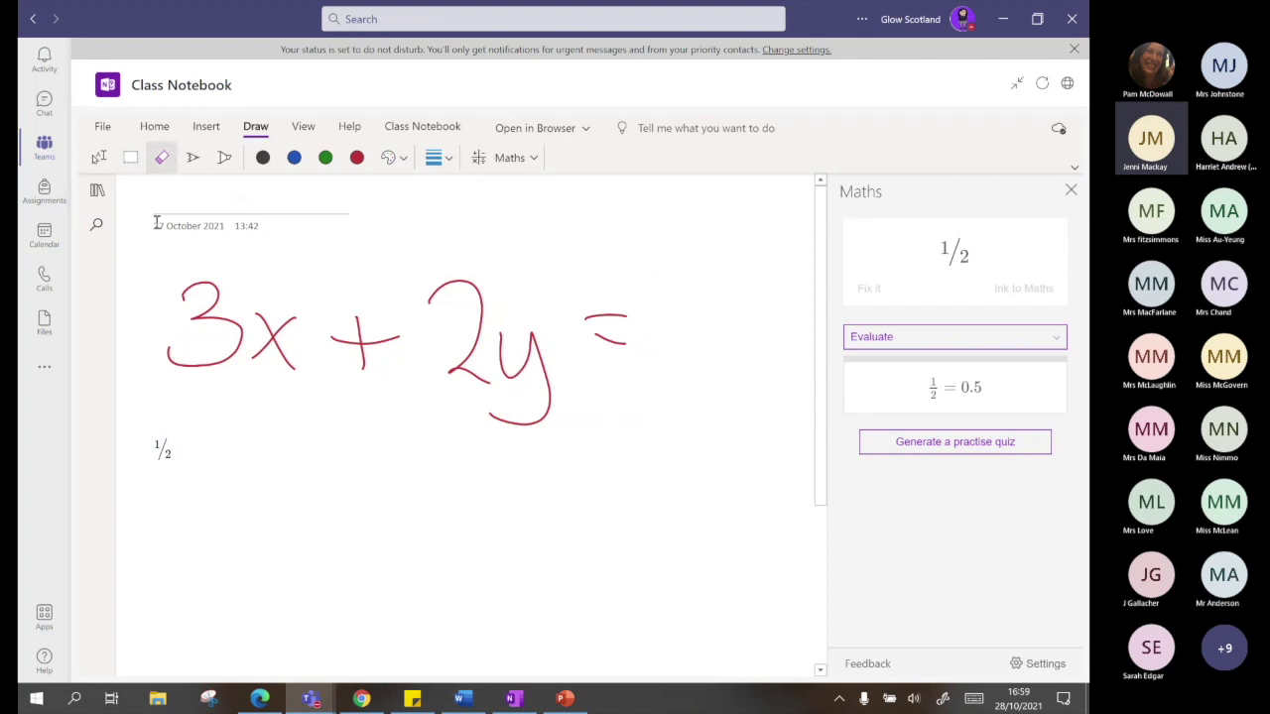
{"action": "mouse_move", "coordinate": [442, 283]}
{"action": "left_mouse_down"}
{"action": "mouse_move", "coordinate": [465, 367]}
{"action": "mouse_move", "coordinate": [551, 328]}
{"action": "mouse_move", "coordinate": [301, 346]}
{"action": "left_mouse_up"}
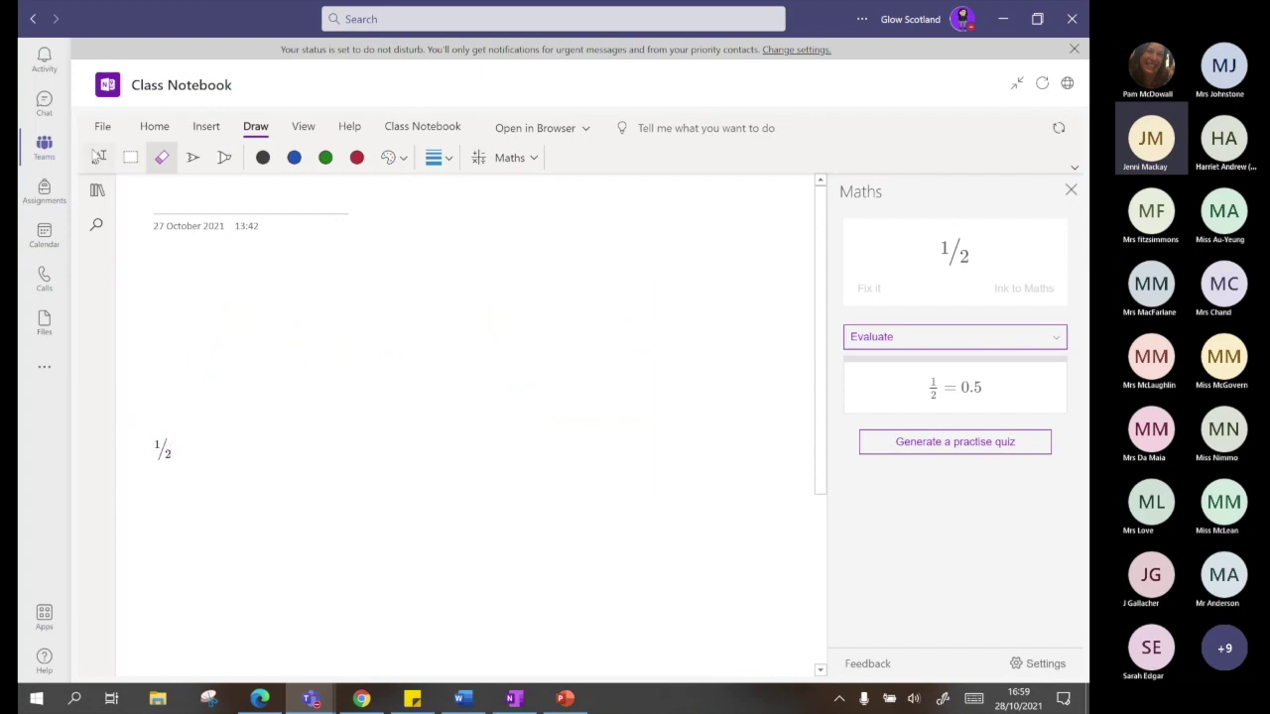
Delete the typed 1/2 from the page and place the text cursor in the empty page body
{"action": "left_click", "coordinate": [98, 157]}
{"action": "left_click", "coordinate": [168, 452]}
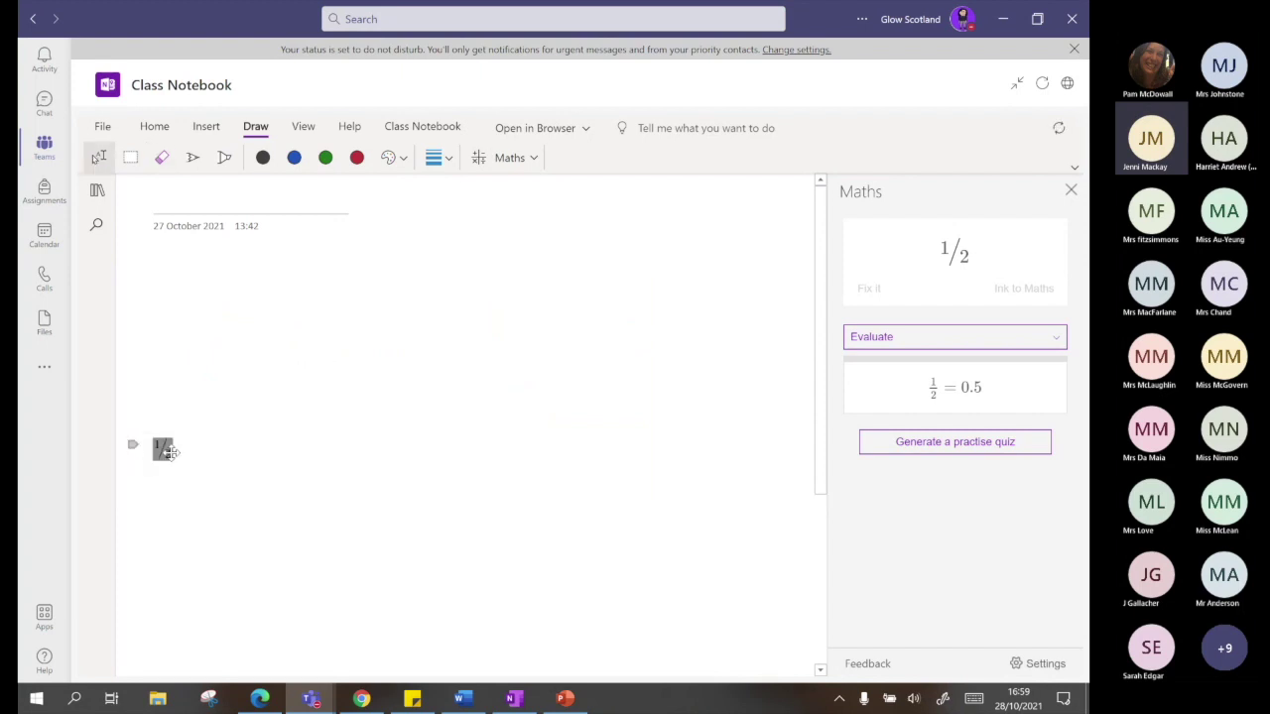
{"action": "key", "text": "Delete"}
{"action": "left_click", "coordinate": [155, 283]}
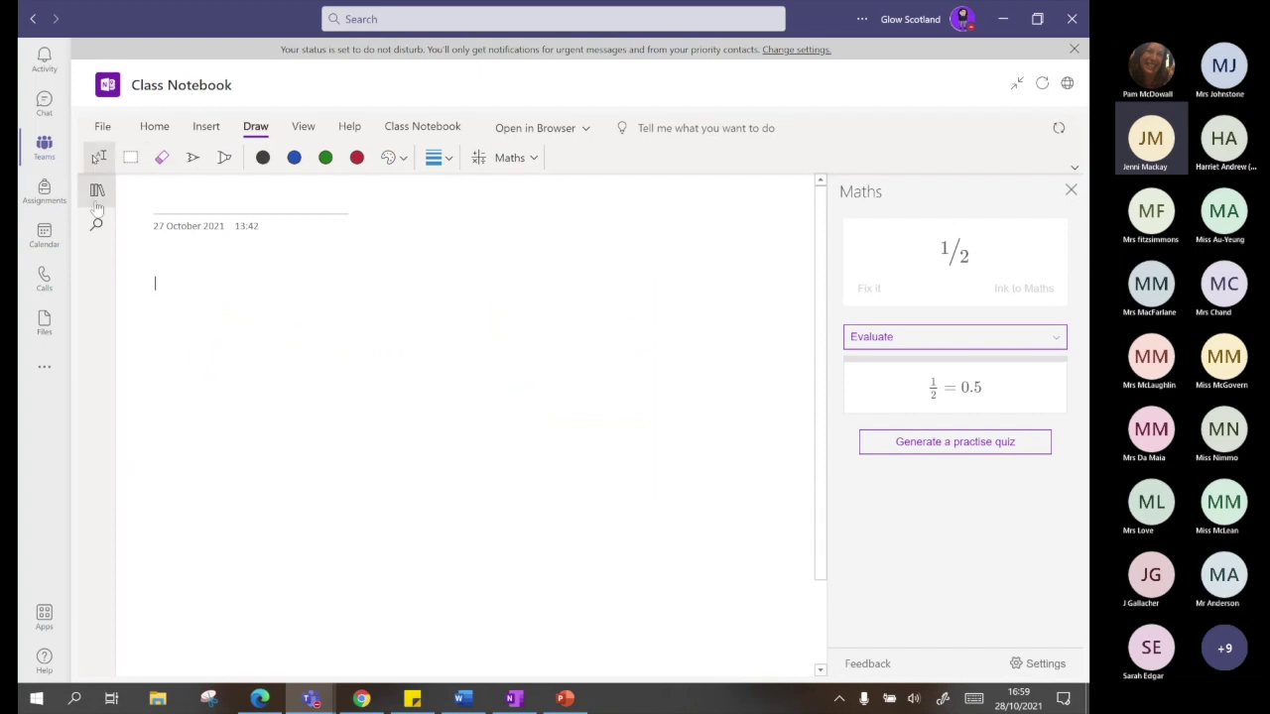
Title the untitled Content Library page "Circulation Poster"
{"action": "left_click", "coordinate": [96, 191]}
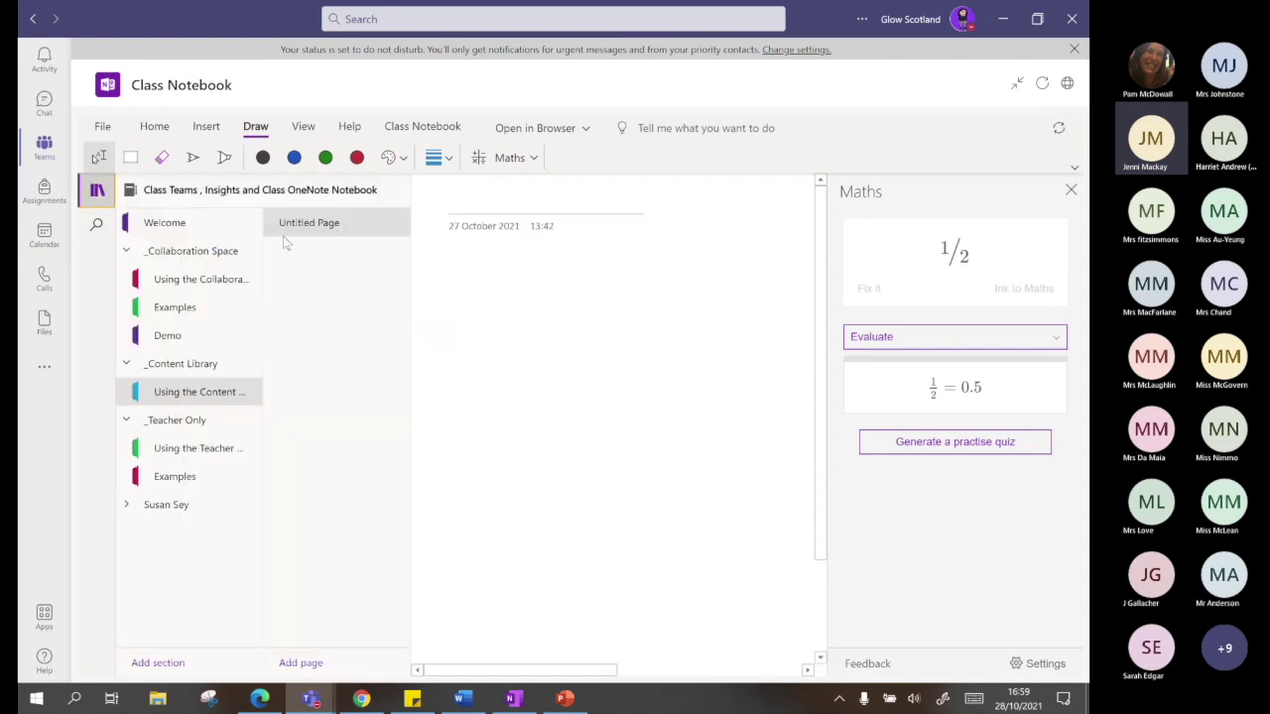
{"action": "left_click", "coordinate": [463, 201]}
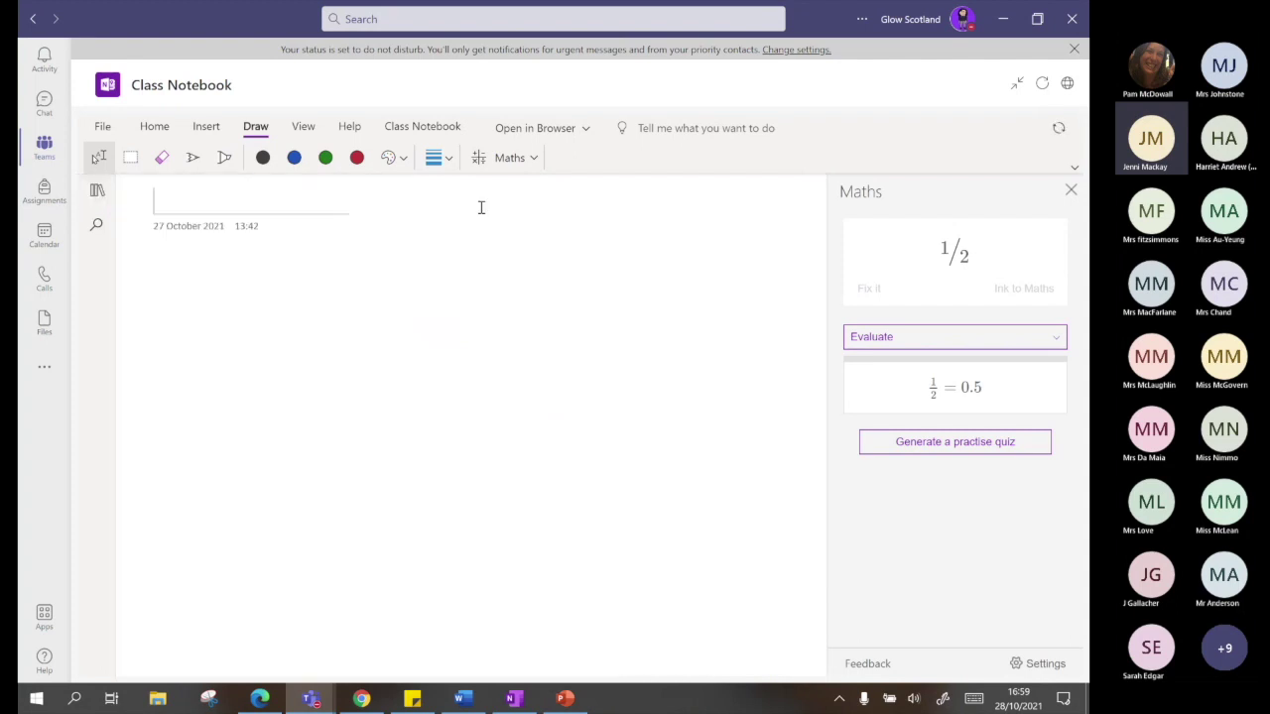
{"action": "type", "text": "Ci"}
{"action": "type", "text": "rcul"}
{"action": "type", "text": "ation p5"}
{"action": "key", "text": "BackSpace"}
{"action": "key", "text": "BackSpace"}
{"action": "key", "text": "BackSpace"}
{"action": "type", "text": "Poster"}
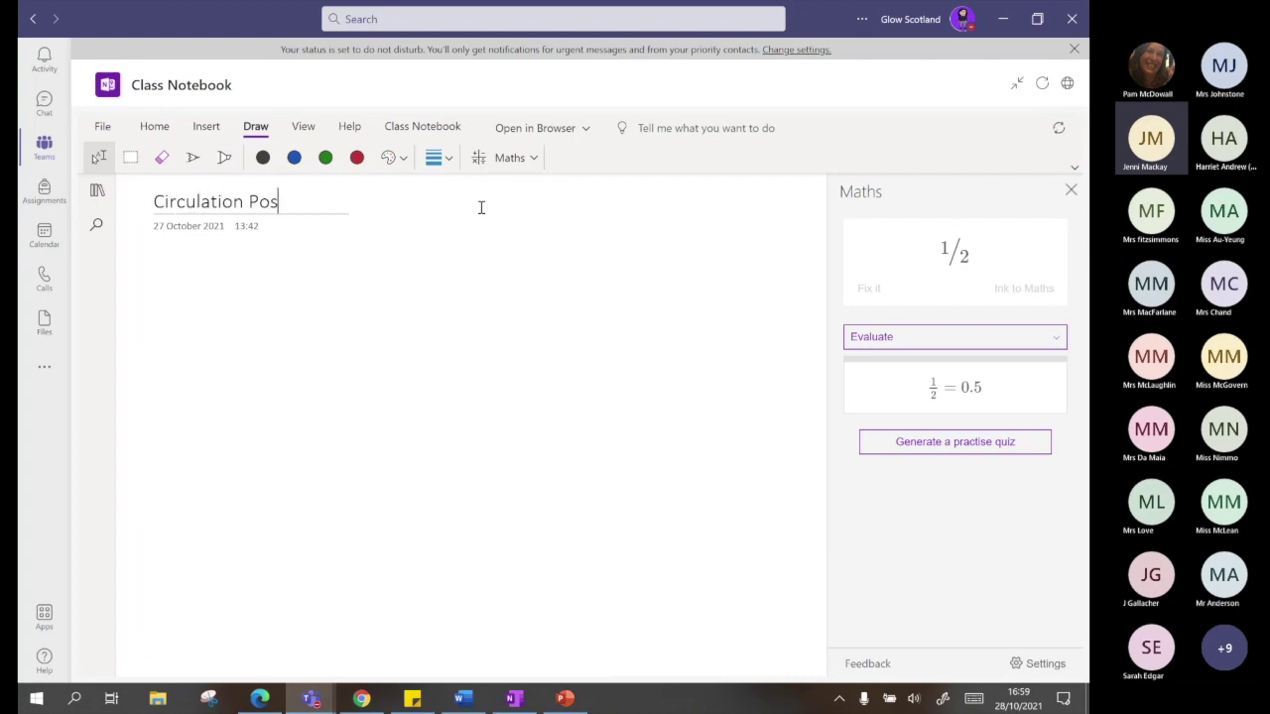
Insert Artie Beats.pdf from the Desktop as a file printout below the page title and close the Maths pane
{"action": "left_click", "coordinate": [198, 132]}
{"action": "left_click", "coordinate": [154, 274]}
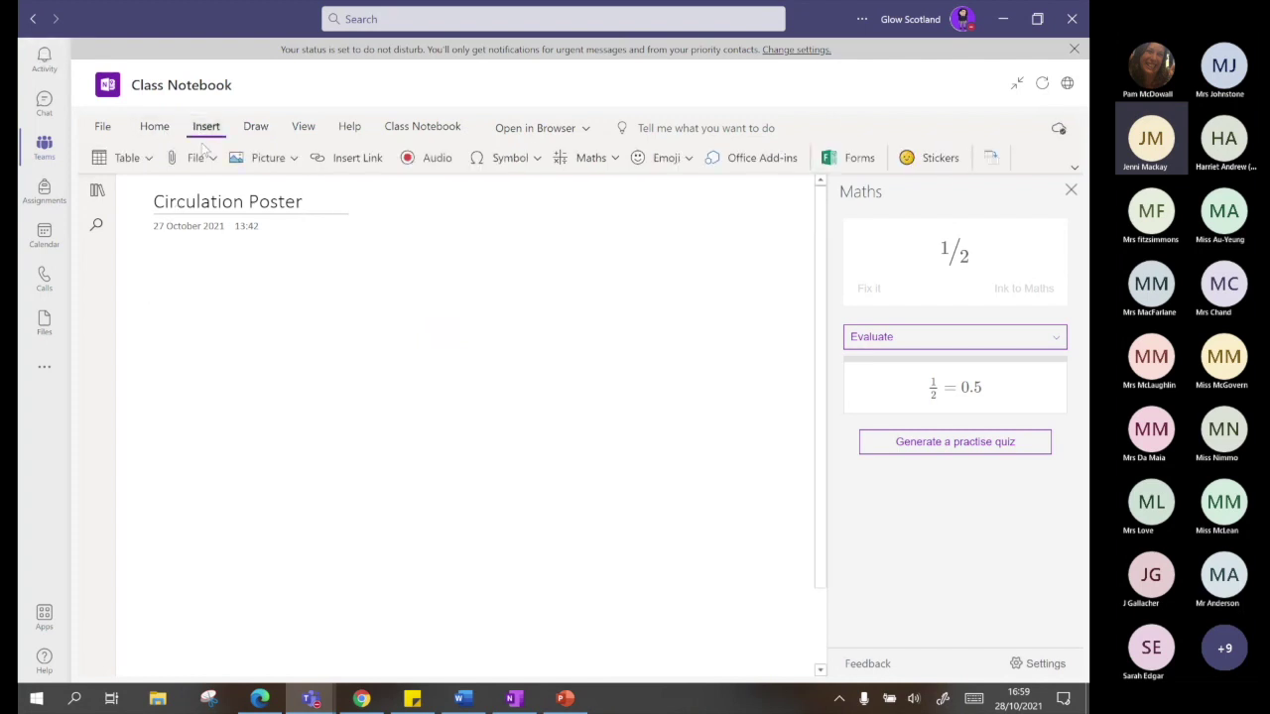
{"action": "left_click", "coordinate": [285, 161]}
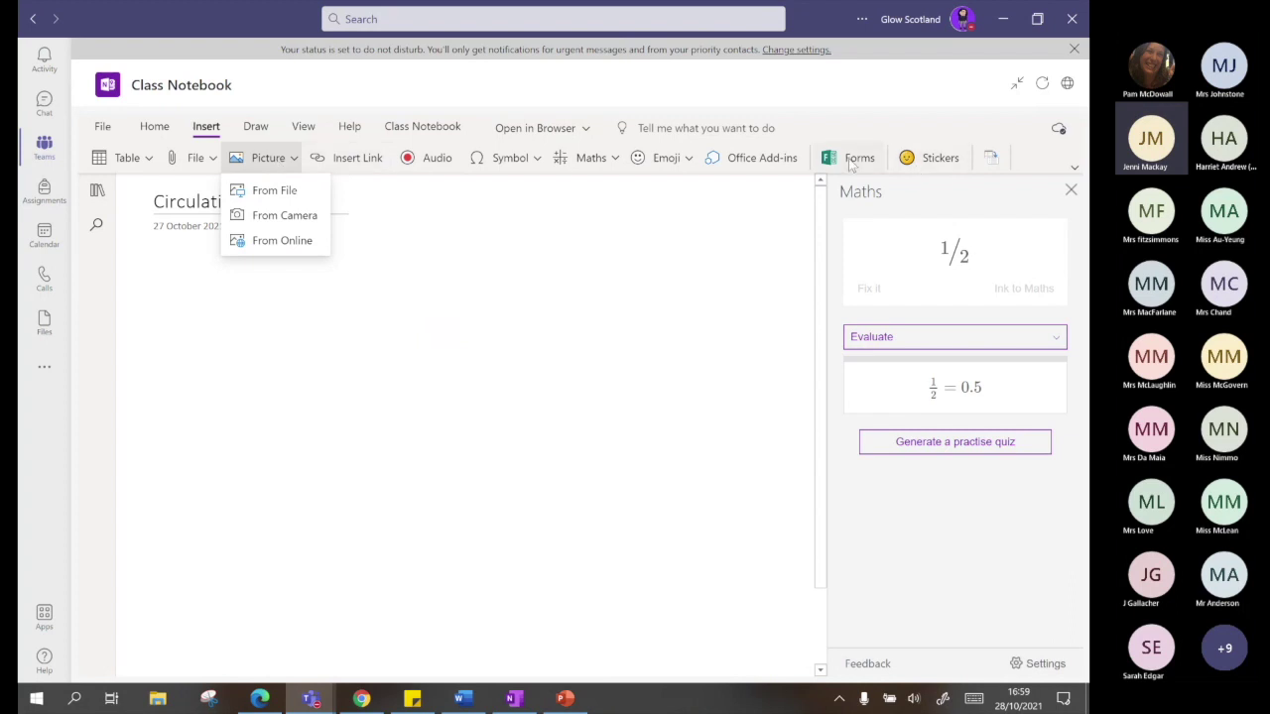
{"action": "left_click", "coordinate": [191, 158]}
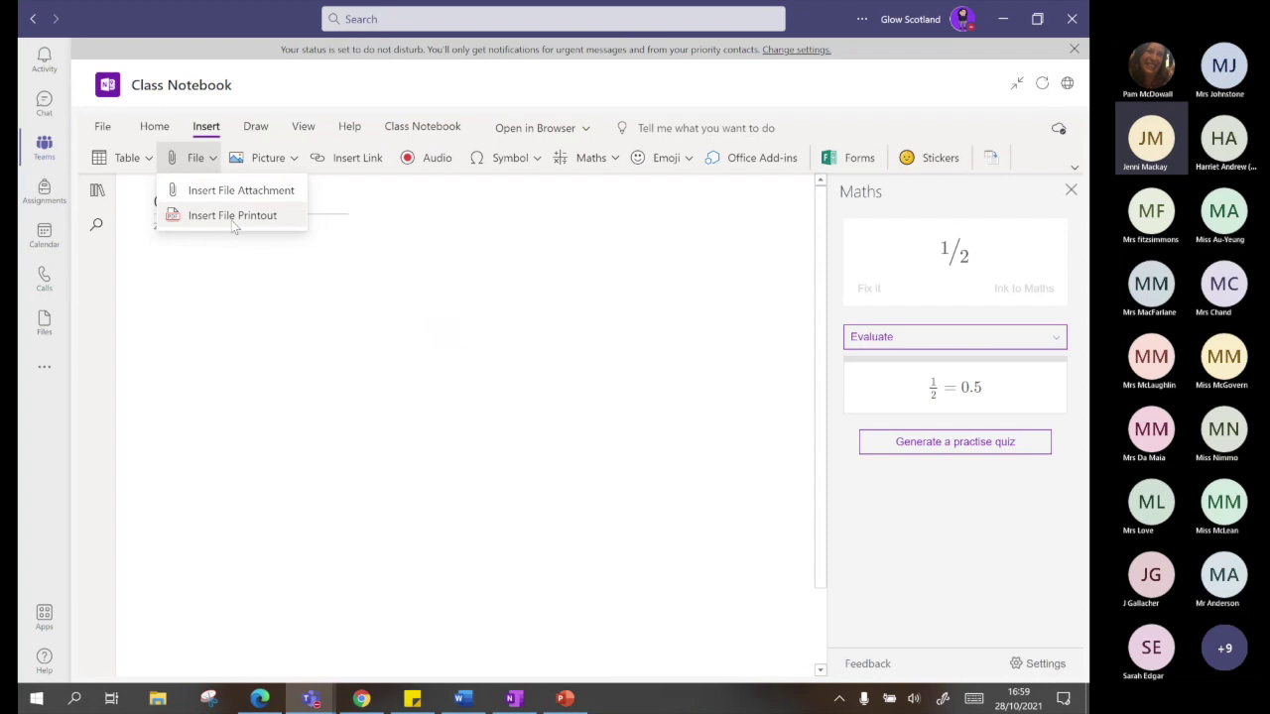
{"action": "left_click", "coordinate": [231, 220]}
{"action": "left_click", "coordinate": [508, 409]}
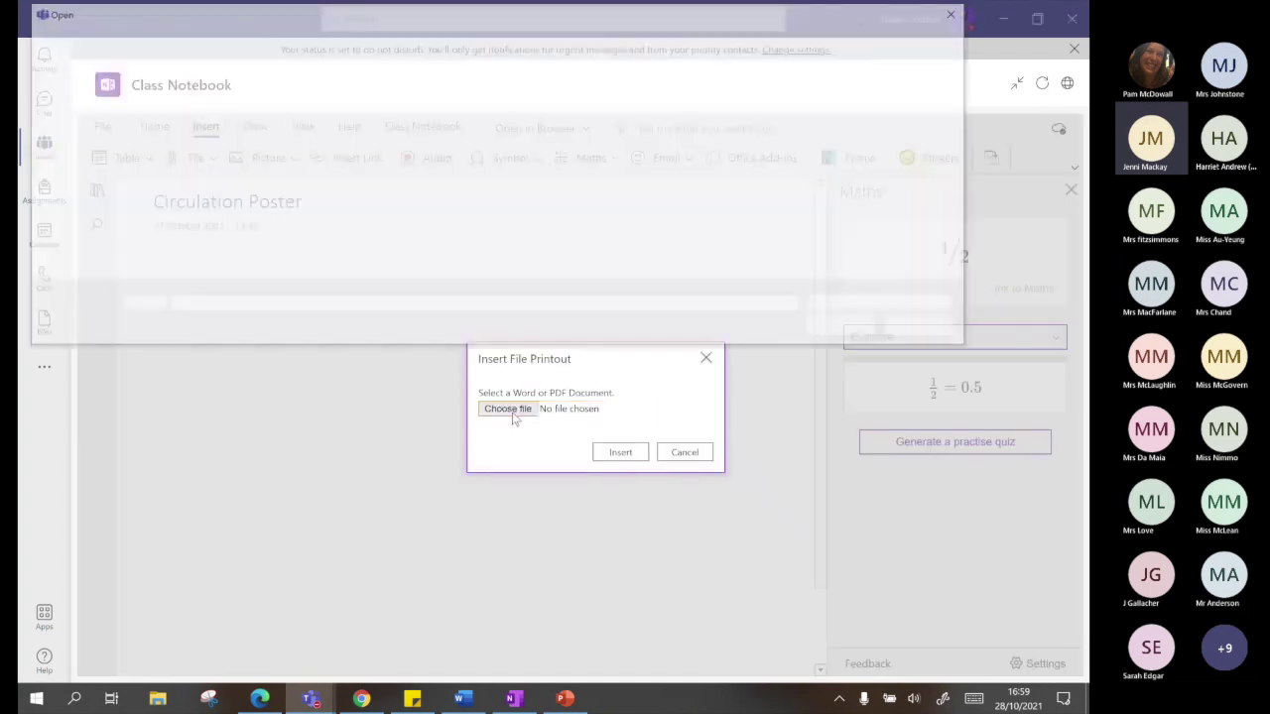
{"action": "left_click", "coordinate": [226, 138]}
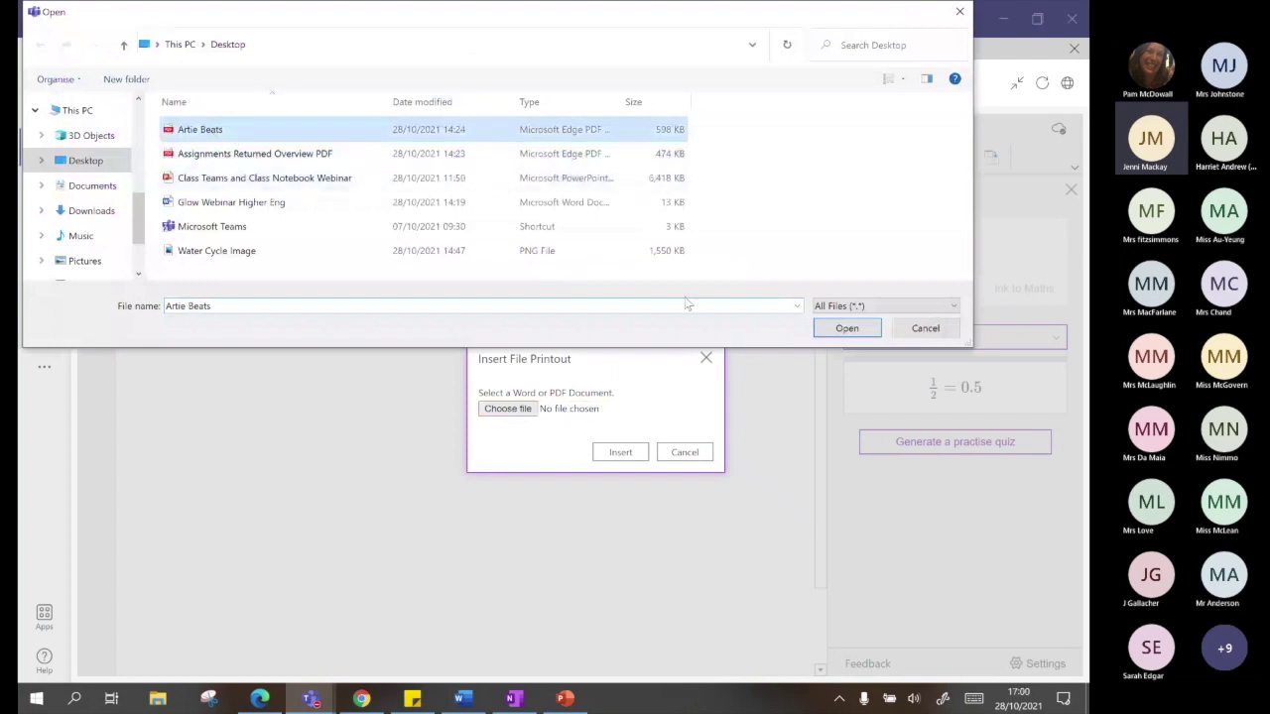
{"action": "left_click", "coordinate": [845, 329]}
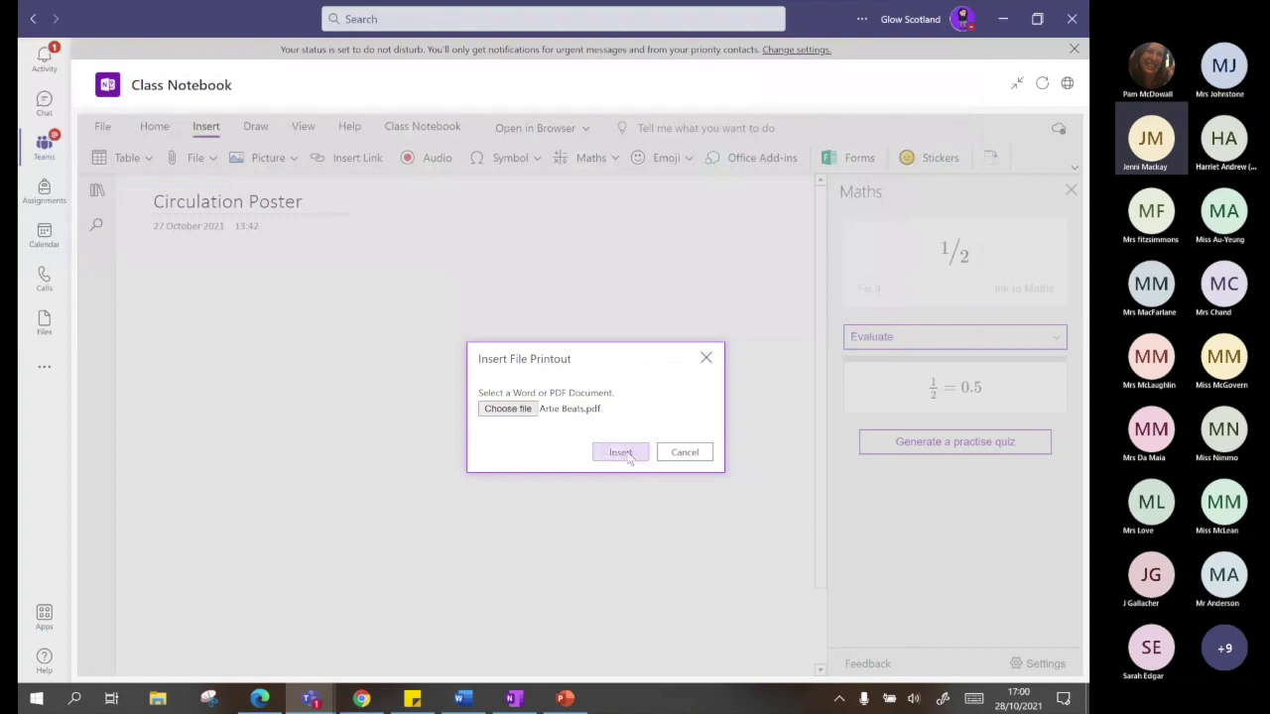
{"action": "left_click", "coordinate": [622, 454]}
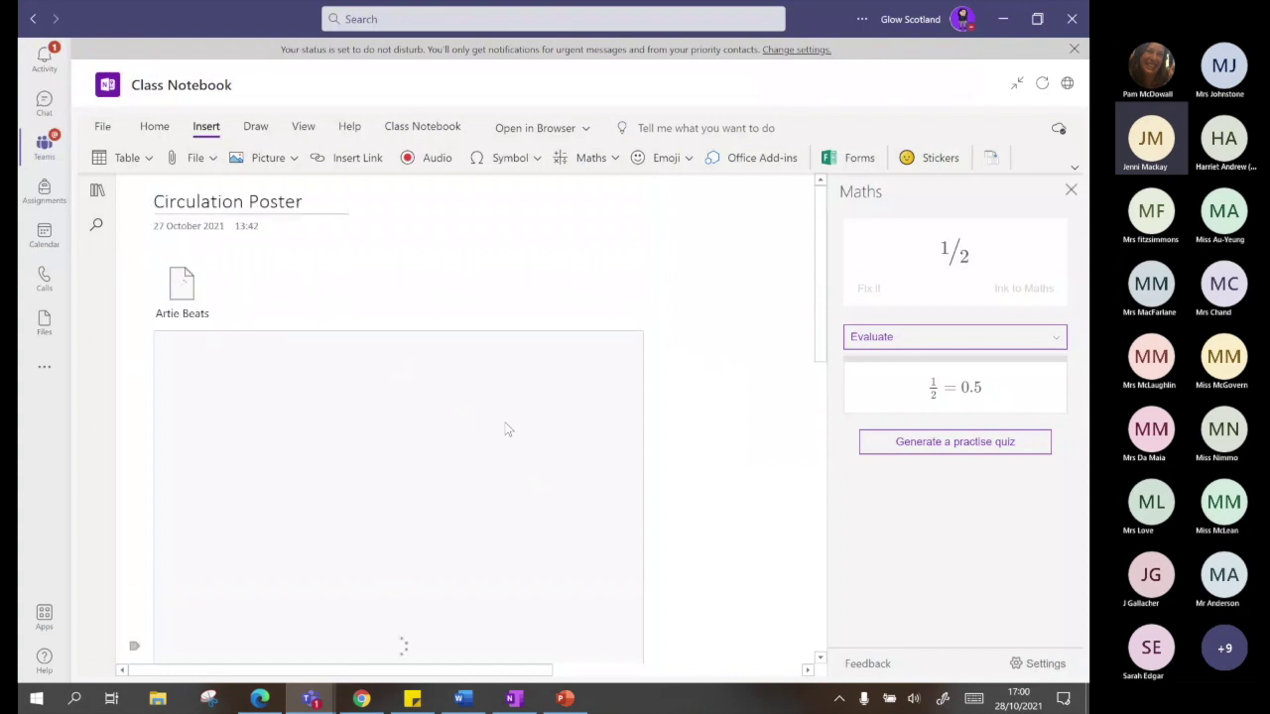
{"action": "left_click", "coordinate": [1070, 190]}
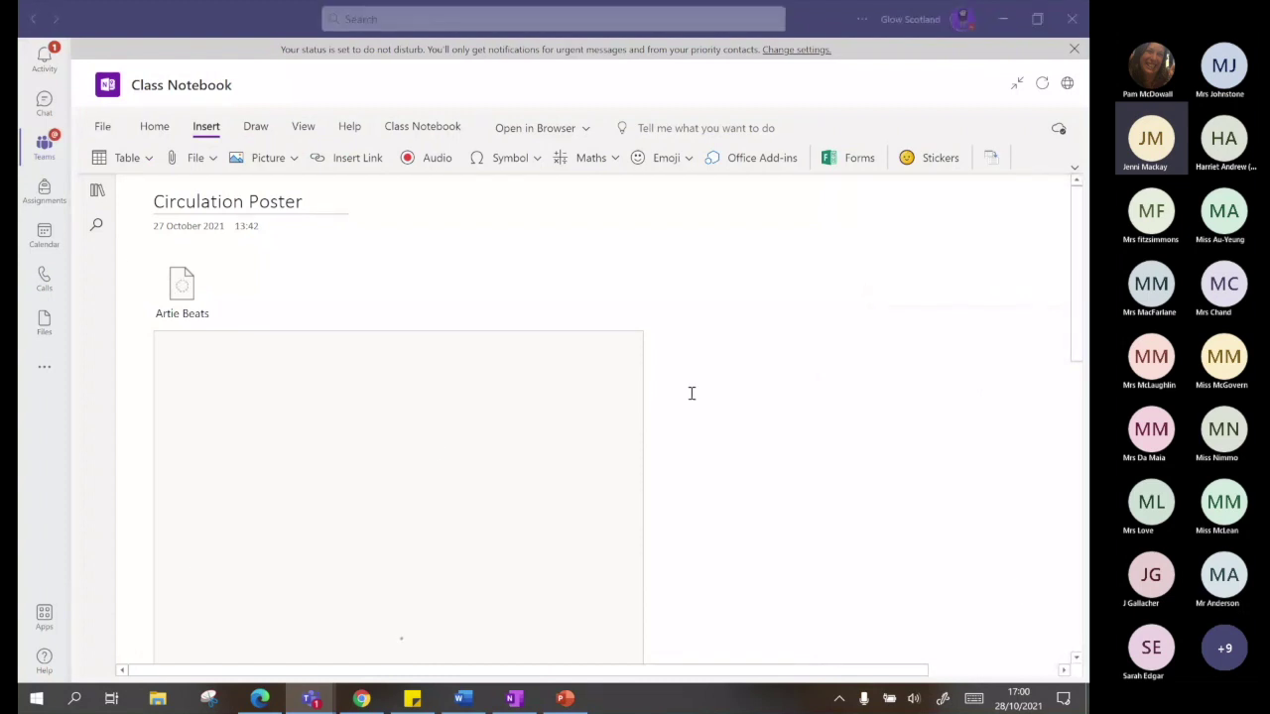
Show the notebook's sections and pages and look through the inserted blood circulation chart to its end
{"action": "left_click", "coordinate": [96, 188]}
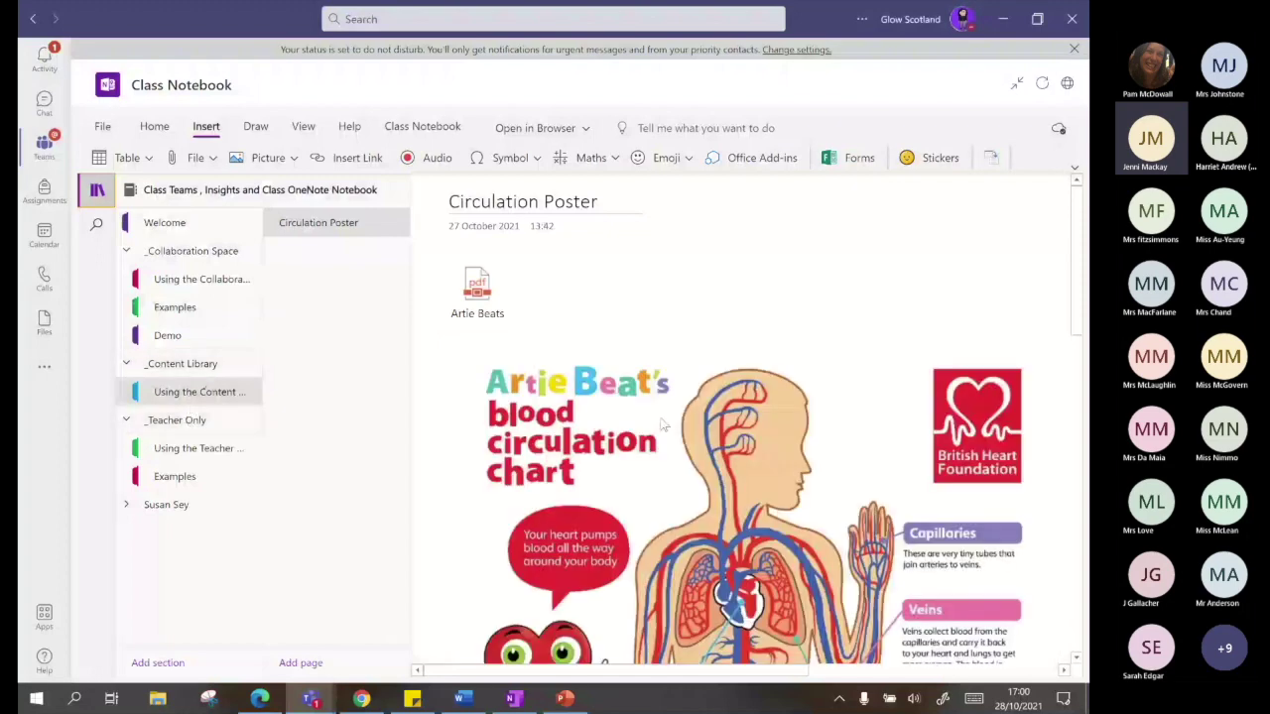
{"action": "scroll", "coordinate": [663, 425], "scroll_direction": "down", "scroll_amount": 5}
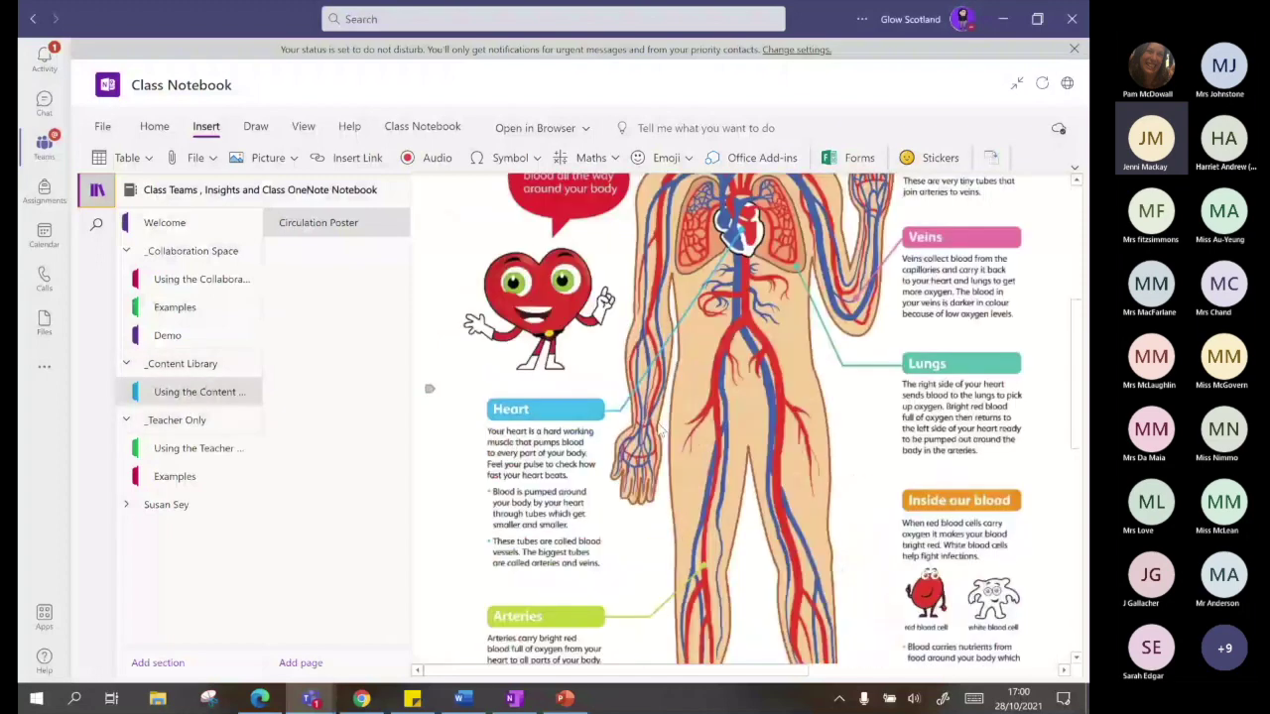
{"action": "scroll", "coordinate": [662, 431], "scroll_direction": "down", "scroll_amount": 4}
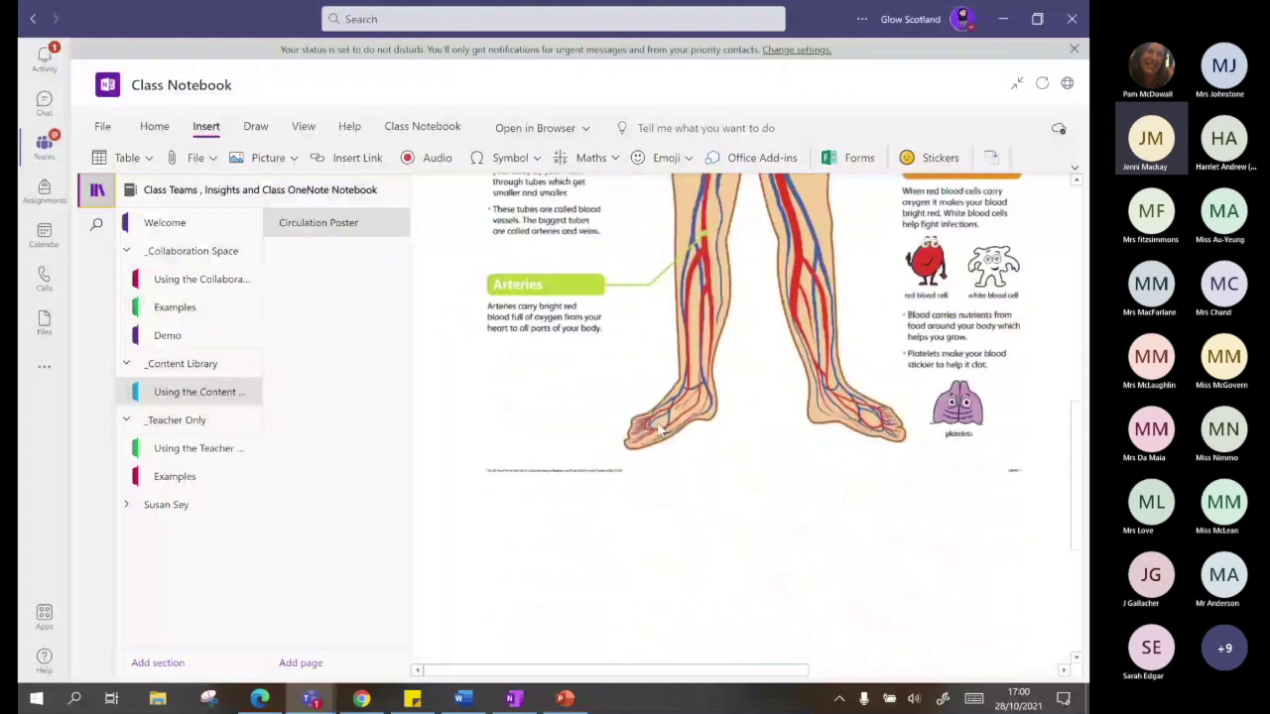
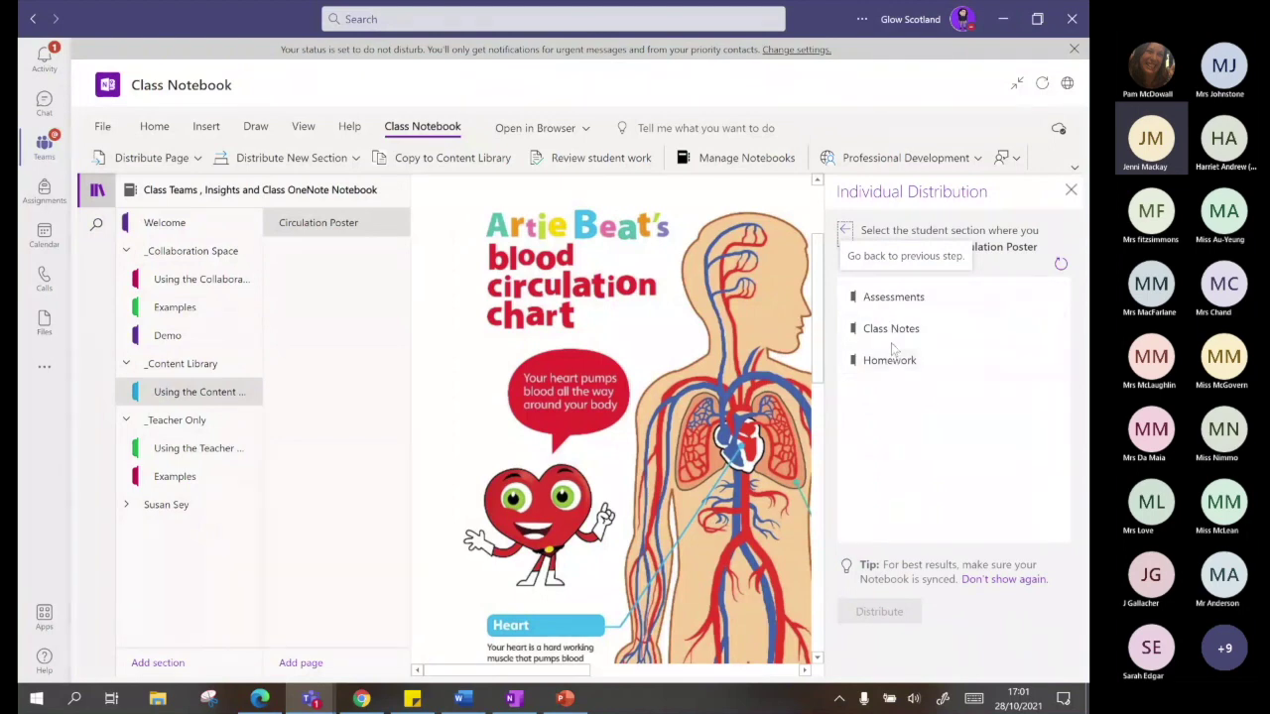
Distribute the Circulation Poster page to the student's Class Notes section and open the distributed copy there
{"action": "left_click", "coordinate": [891, 329]}
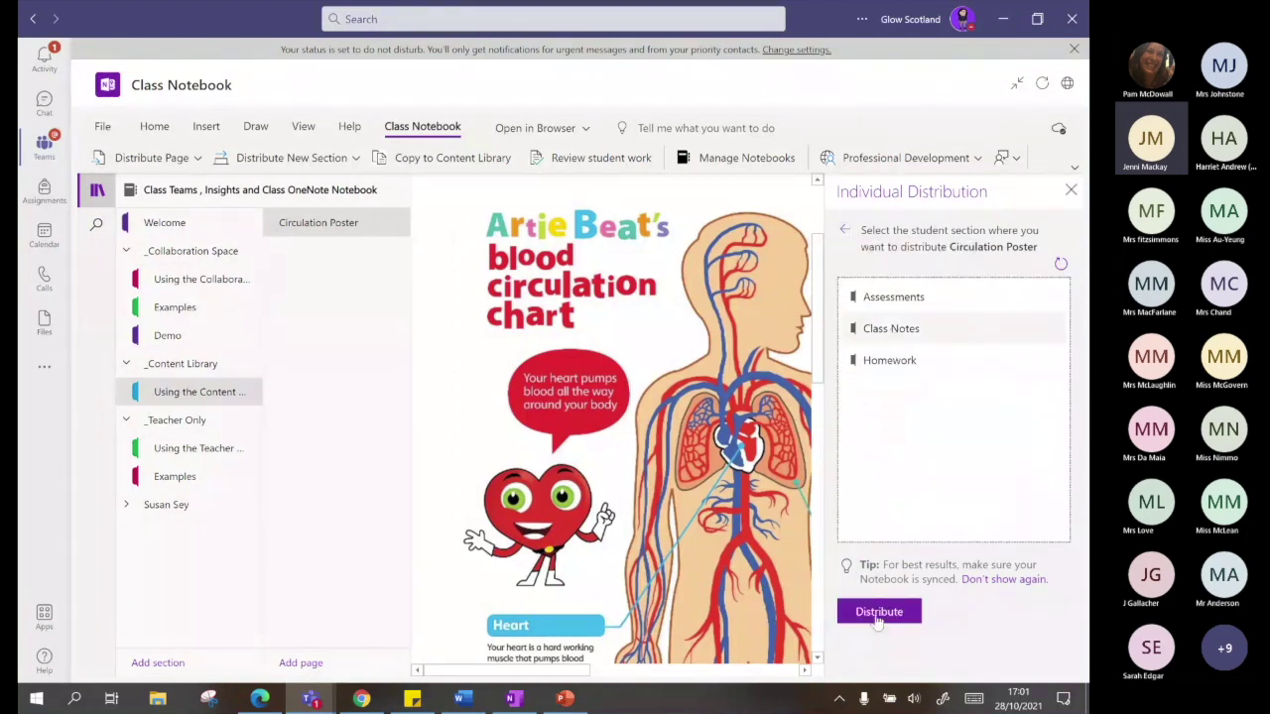
{"action": "left_click", "coordinate": [878, 614]}
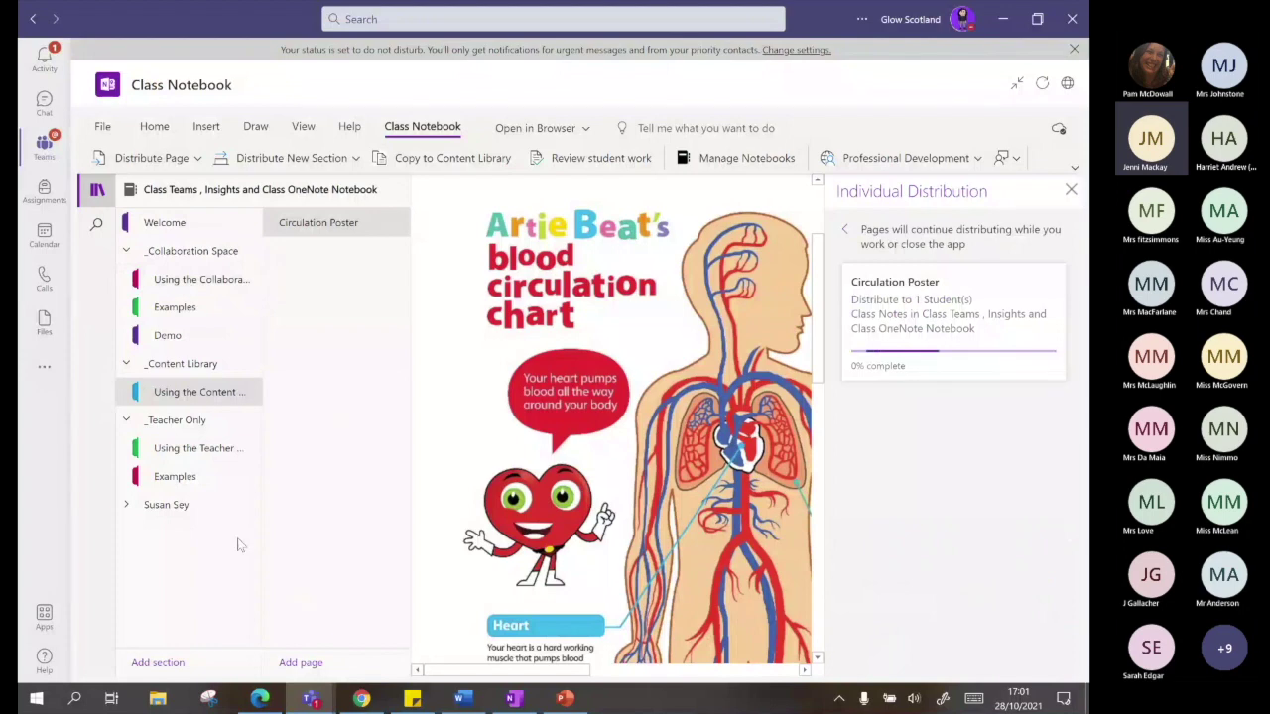
{"action": "left_click", "coordinate": [129, 506]}
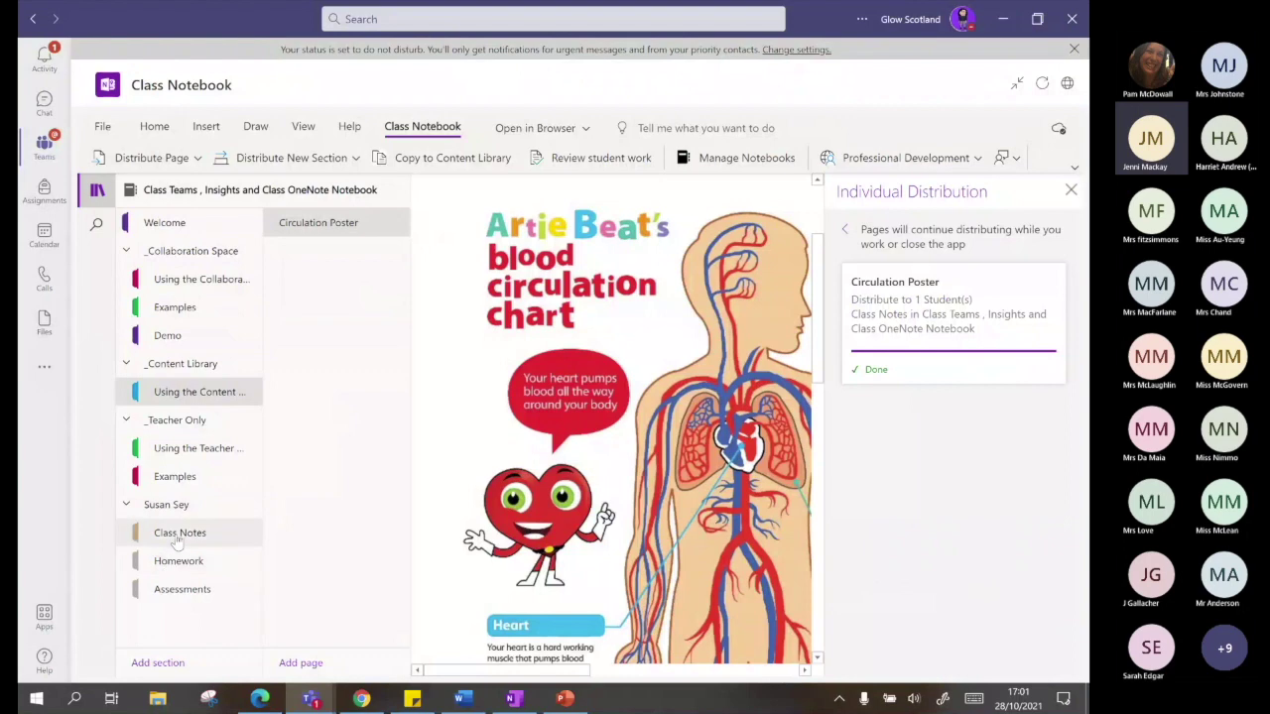
{"action": "left_click", "coordinate": [178, 536]}
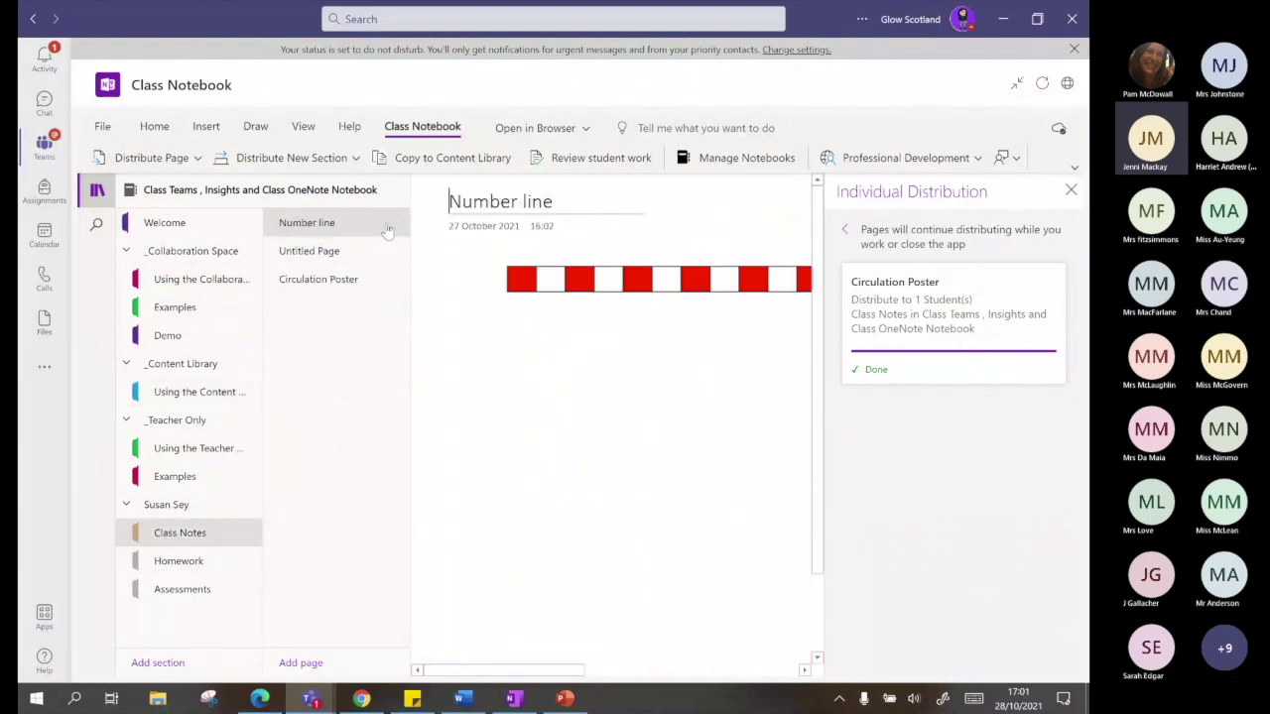
{"action": "left_click", "coordinate": [324, 255]}
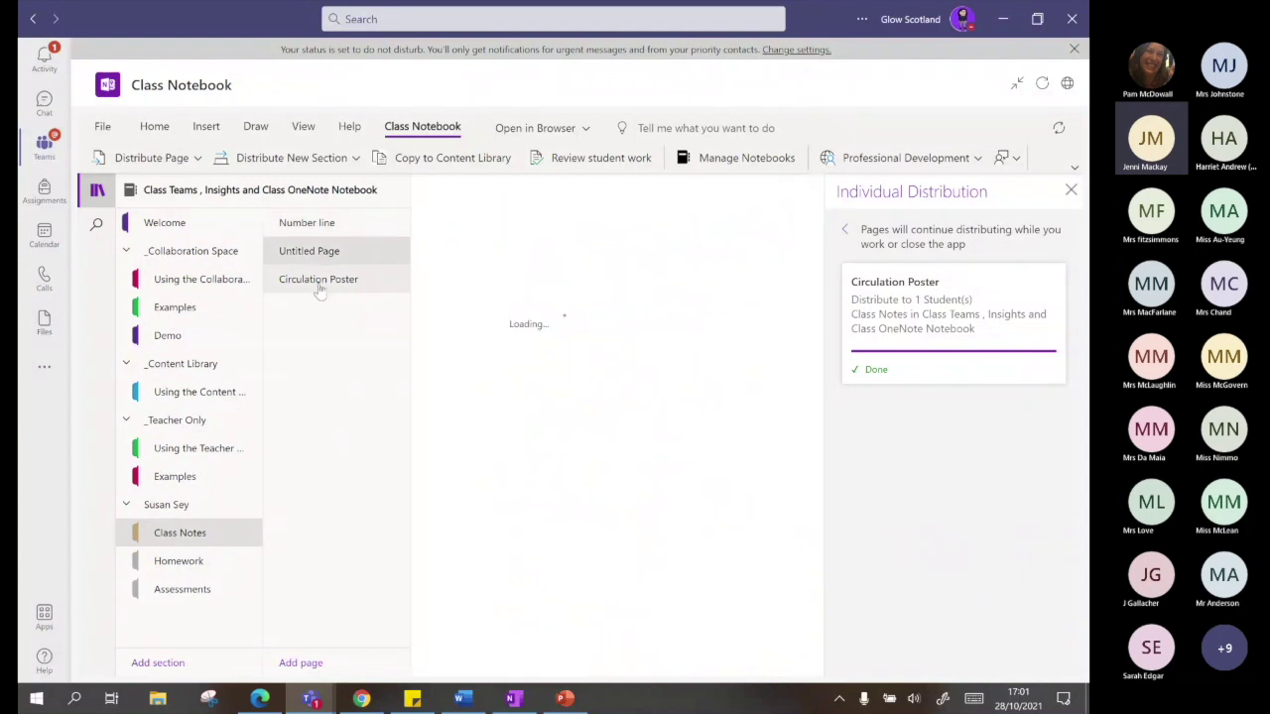
{"action": "left_click", "coordinate": [321, 288]}
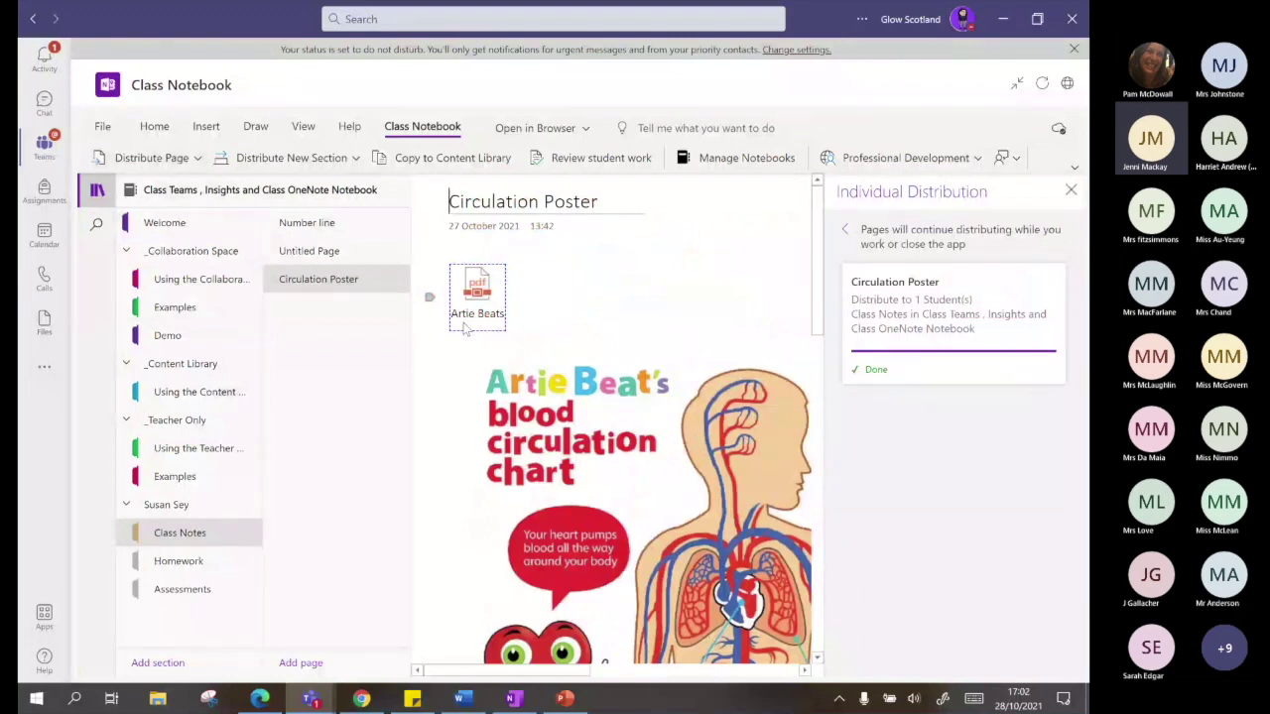
Collapse and re-expand the Teacher Only section group, and open its Examples section
{"action": "left_click", "coordinate": [129, 421]}
{"action": "left_click", "coordinate": [129, 420]}
{"action": "left_click", "coordinate": [180, 423]}
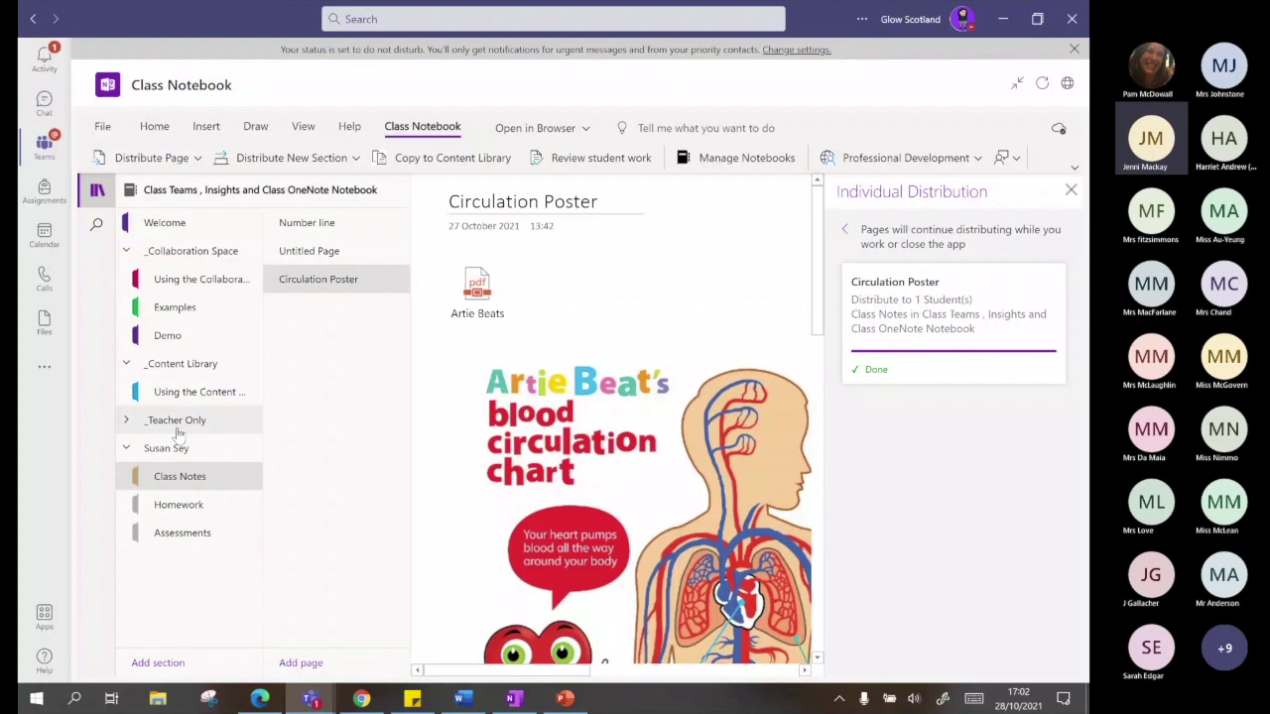
{"action": "left_click", "coordinate": [180, 424]}
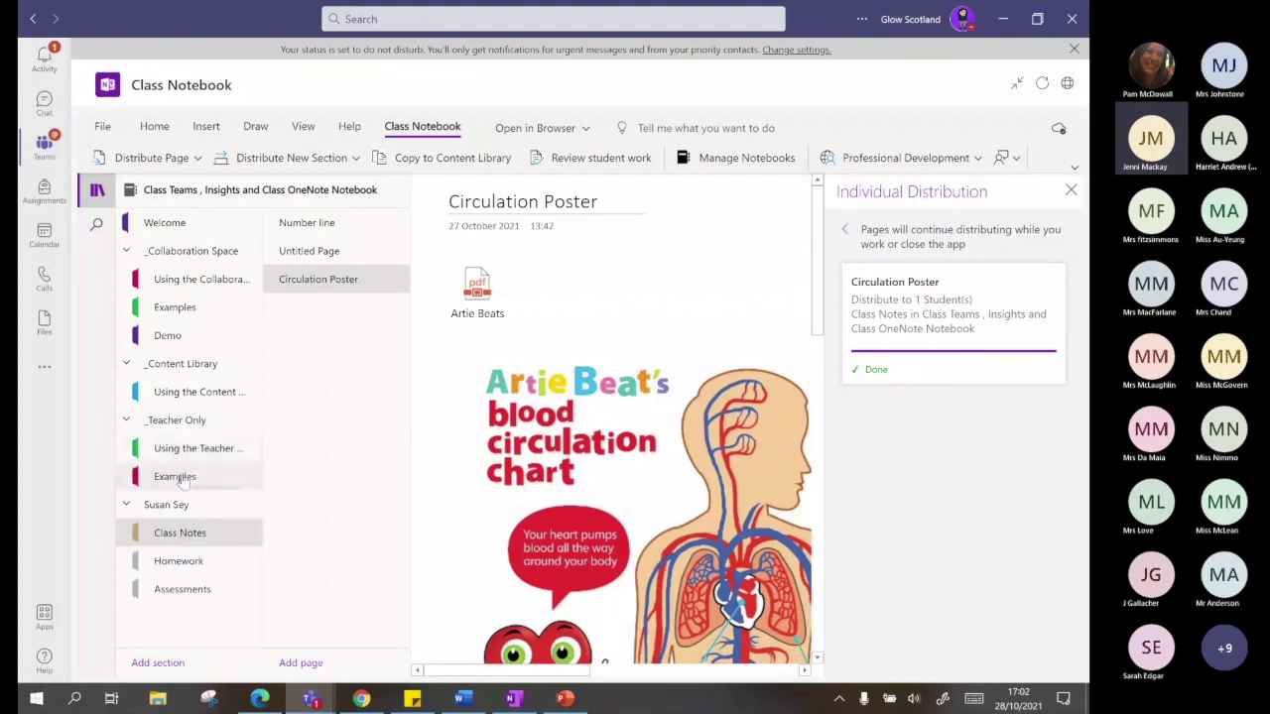
{"action": "left_click", "coordinate": [182, 478]}
Add a To Do tag to the empty line below the Dept To Do title and tick its checkbox
{"action": "left_click", "coordinate": [460, 273]}
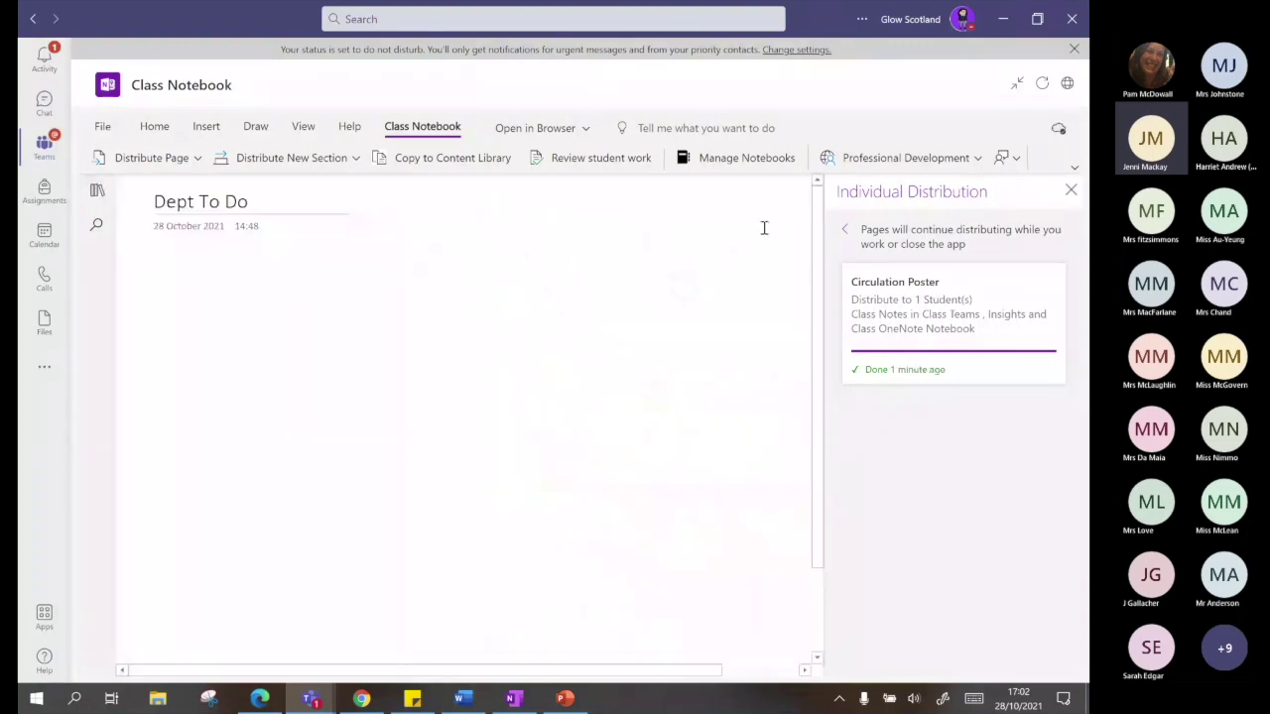
{"action": "left_click", "coordinate": [169, 127]}
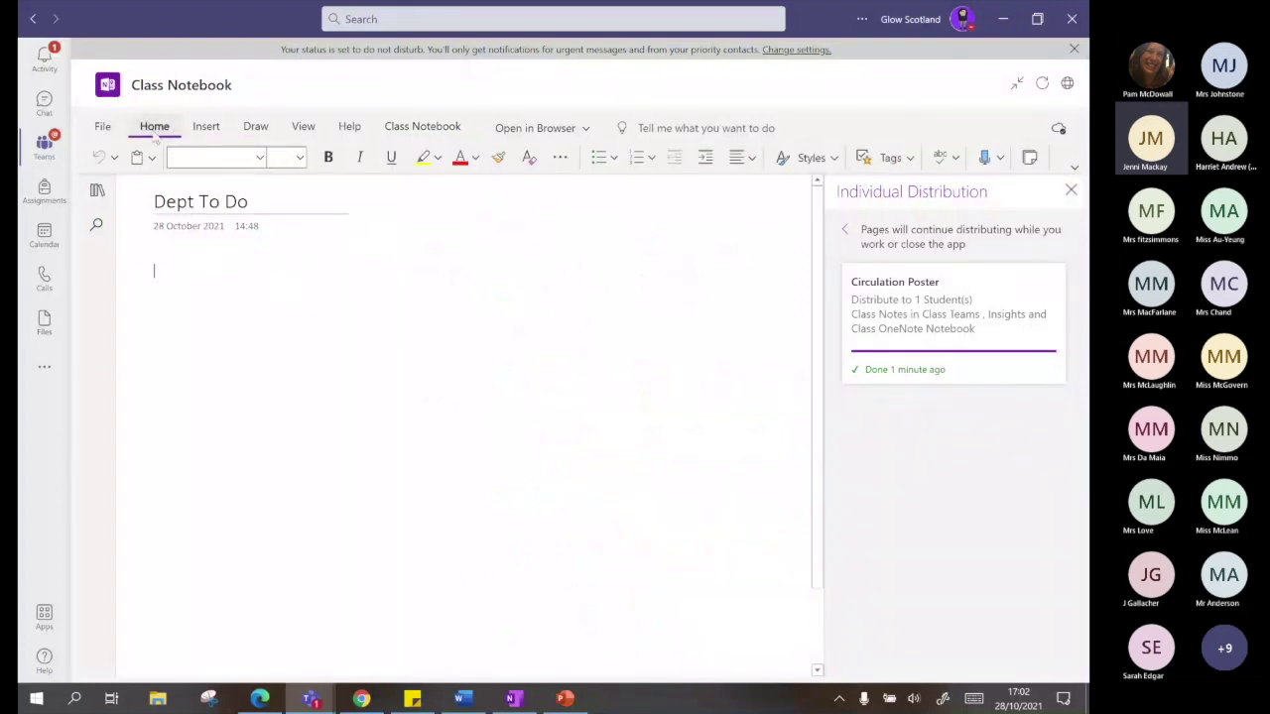
{"action": "left_click", "coordinate": [910, 157]}
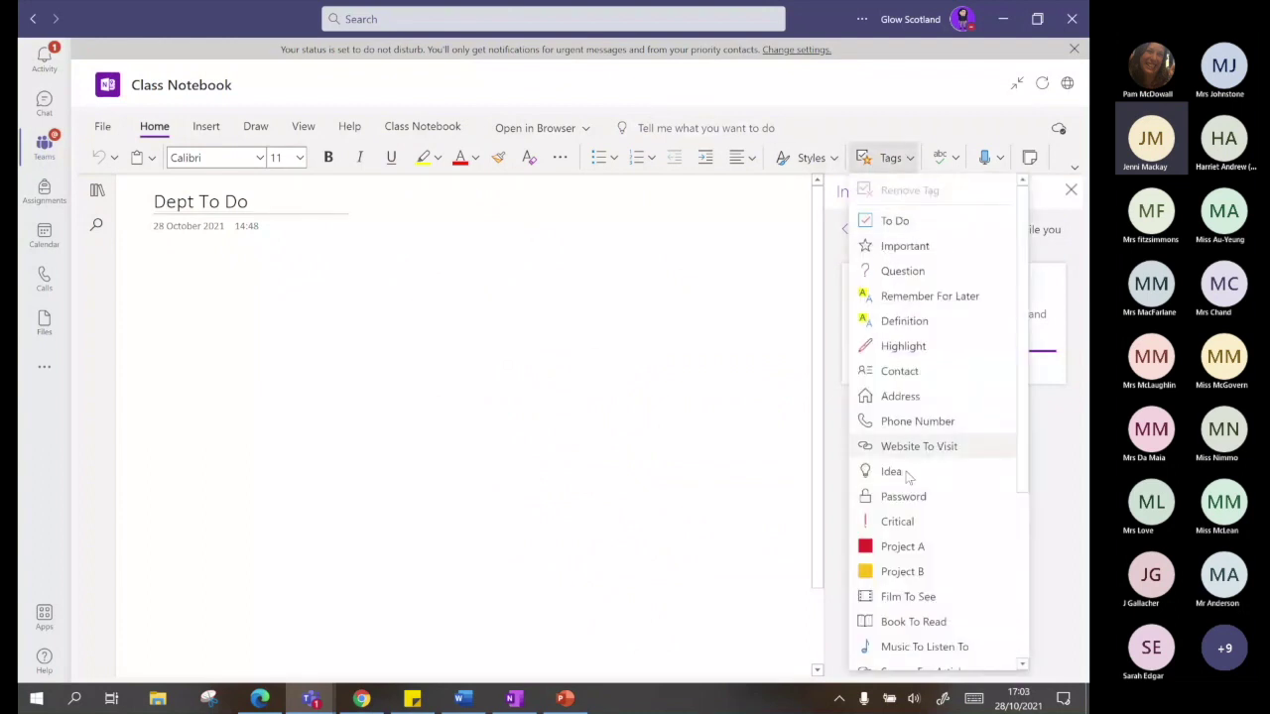
{"action": "left_click", "coordinate": [895, 222]}
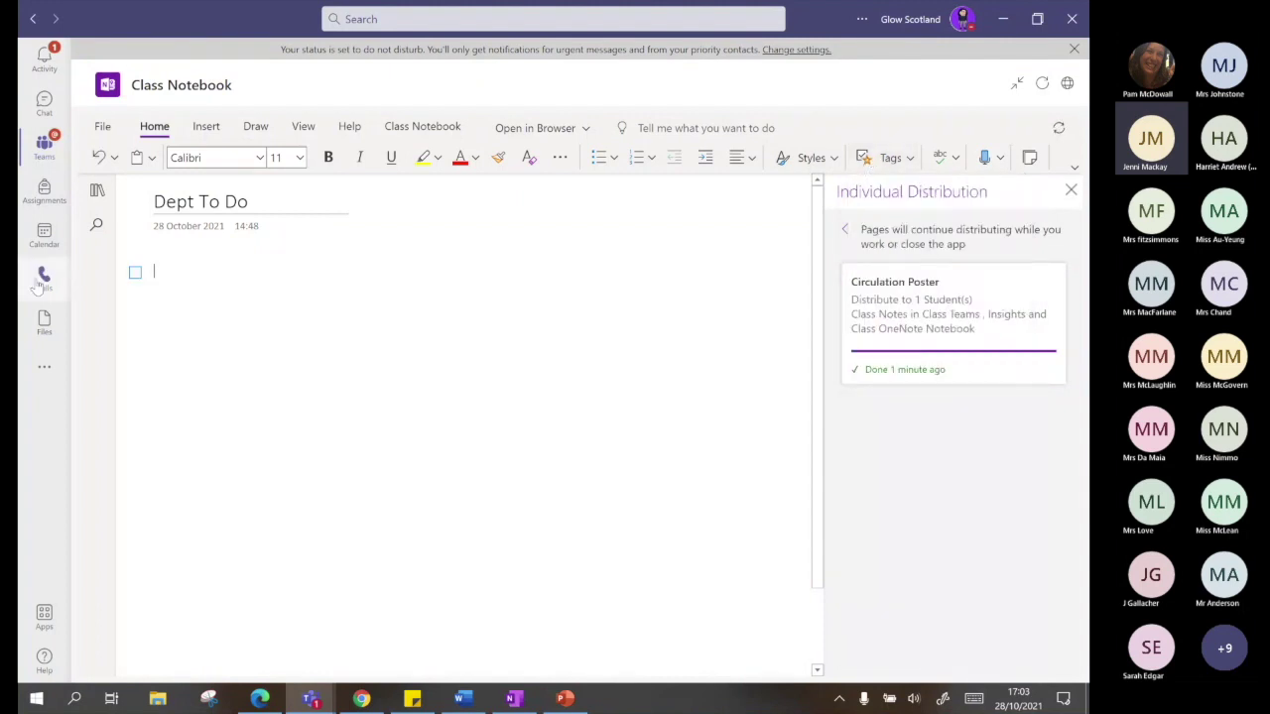
{"action": "left_click", "coordinate": [137, 274]}
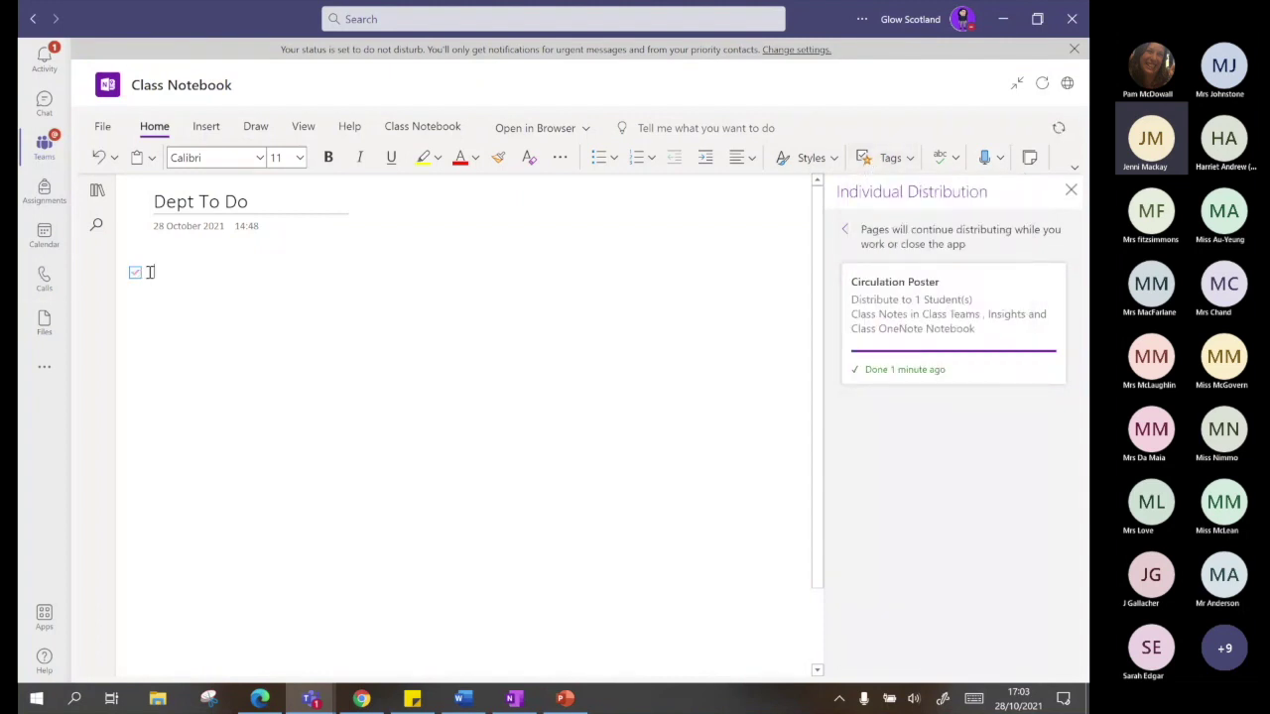
Look through the whole list of tags available for the Dept To Do page
{"action": "left_click", "coordinate": [886, 158]}
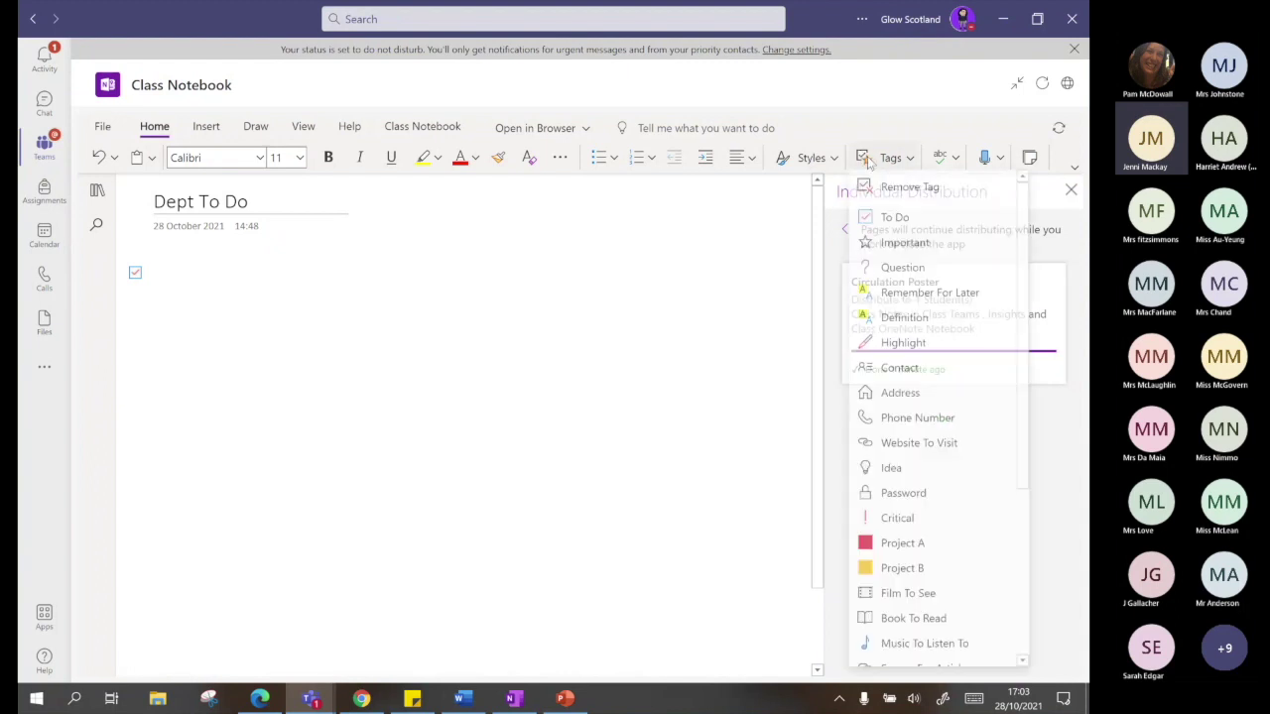
{"action": "scroll", "coordinate": [893, 479], "scroll_direction": "down", "scroll_amount": 3}
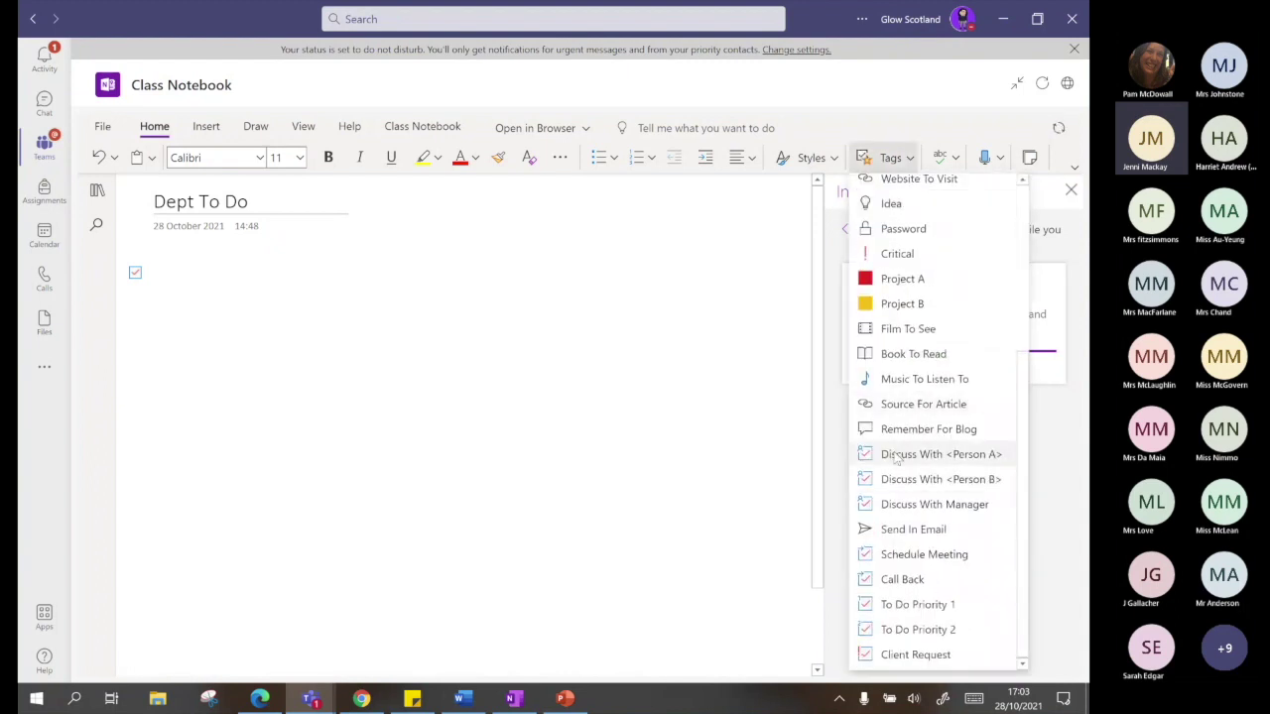
{"action": "scroll", "coordinate": [896, 457], "scroll_direction": "up", "scroll_amount": 3}
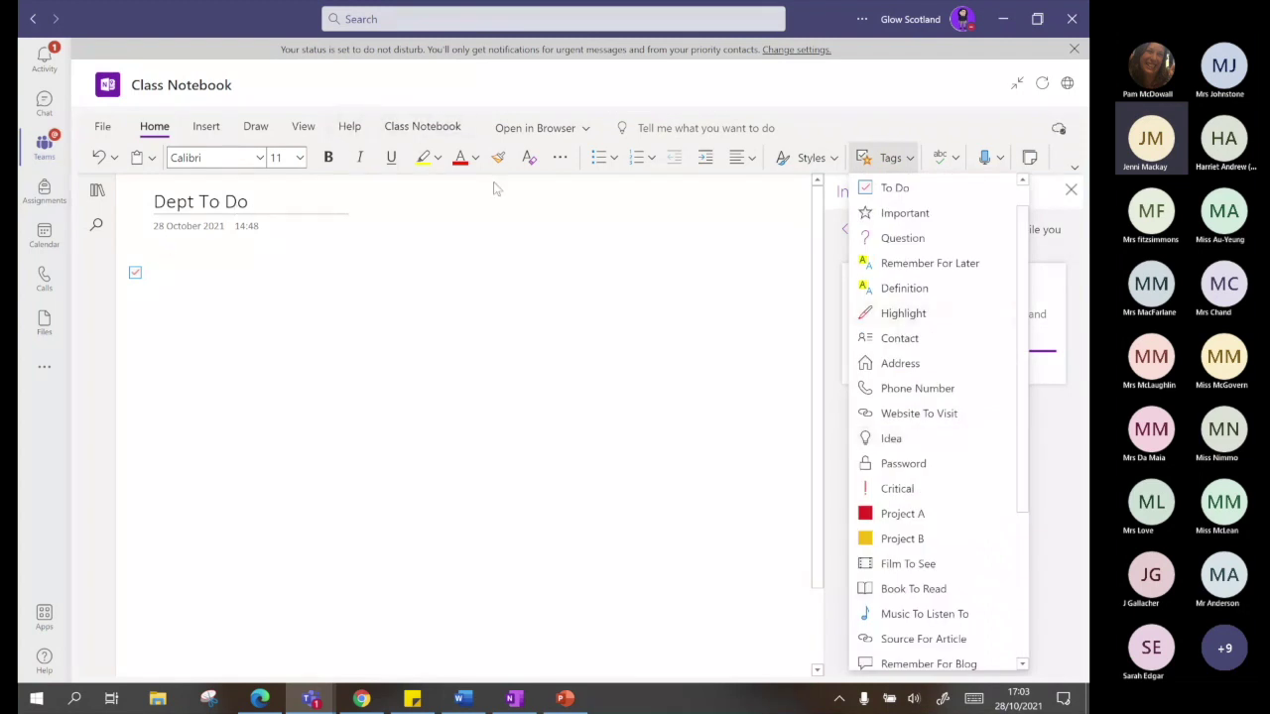
Add a new blank page to the student's Class Notes section
{"action": "left_click", "coordinate": [97, 193]}
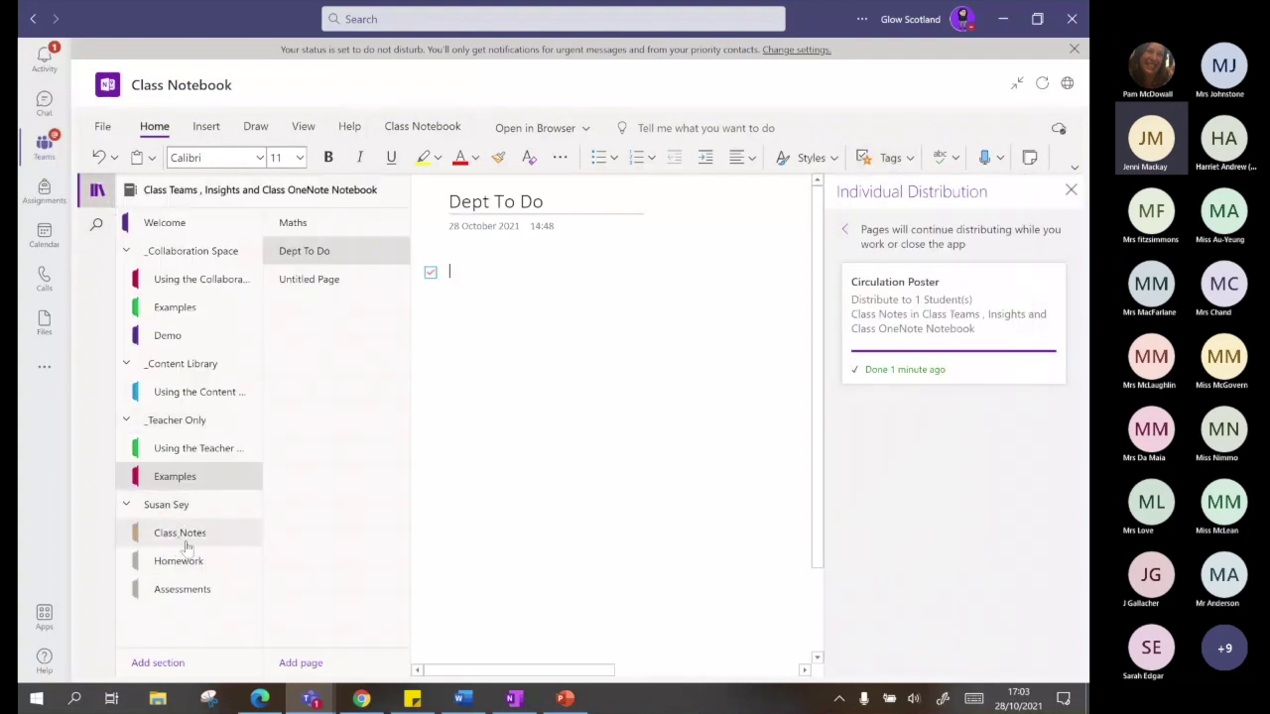
{"action": "left_click", "coordinate": [187, 541]}
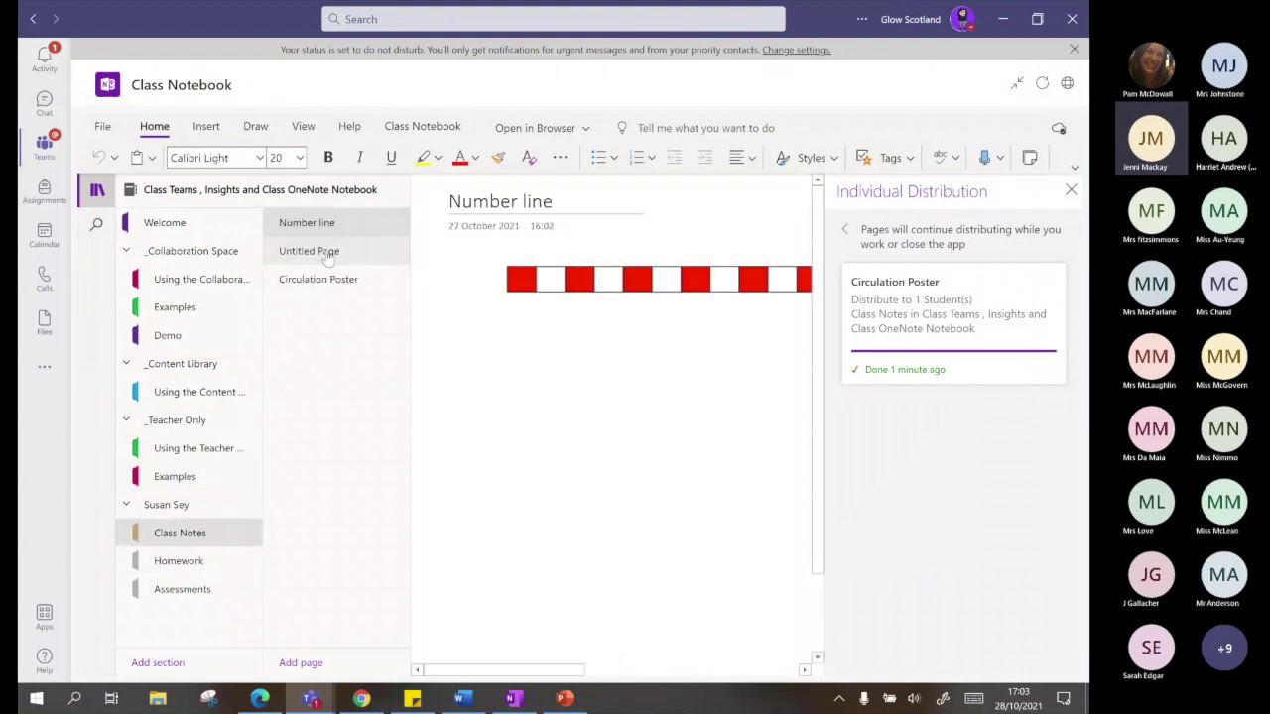
{"action": "left_click", "coordinate": [300, 662]}
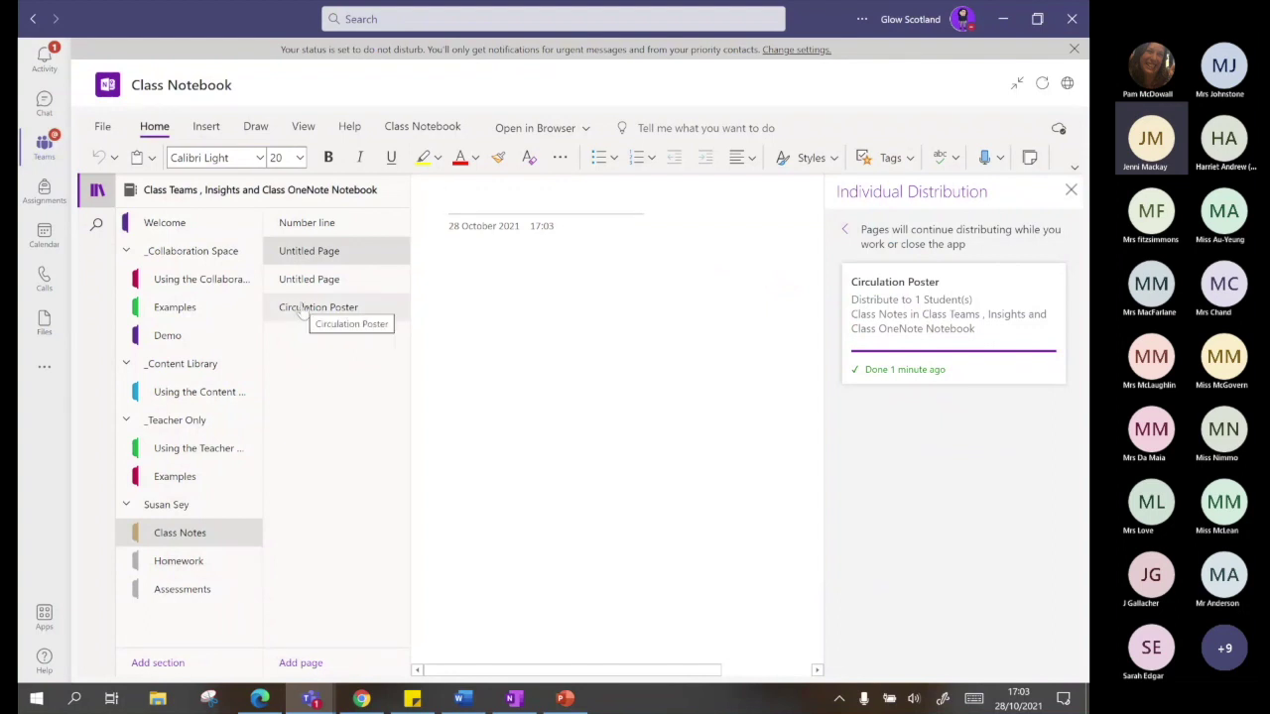
Add a section named Demo Thursday to the student's section group
{"action": "left_click", "coordinate": [157, 663]}
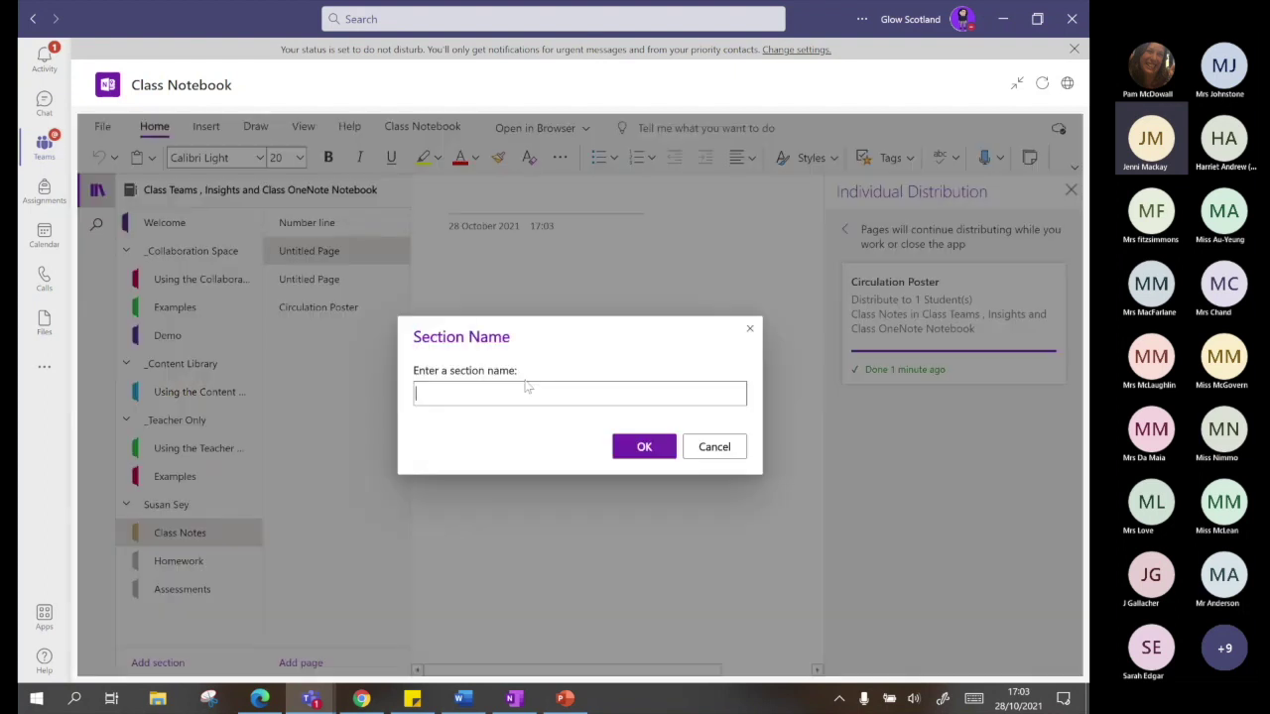
{"action": "type", "text": "Demm"}
{"action": "key", "text": "BackSpace"}
{"action": "type", "text": "o Thursday"}
{"action": "left_click", "coordinate": [659, 452]}
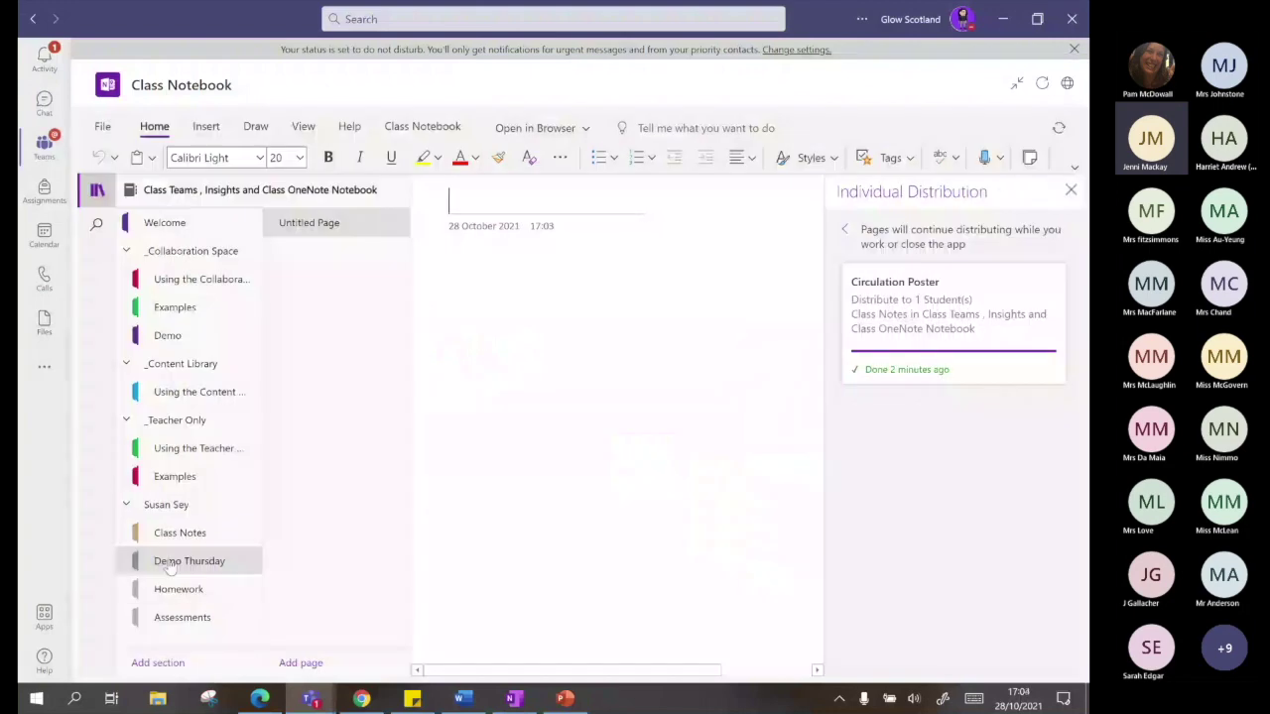
Show the Distribute New Section options, then start Group Distribution for the Content Library's Circulation Poster page and close the Individual Distribution pane
{"action": "left_click", "coordinate": [427, 127]}
{"action": "left_click", "coordinate": [298, 161]}
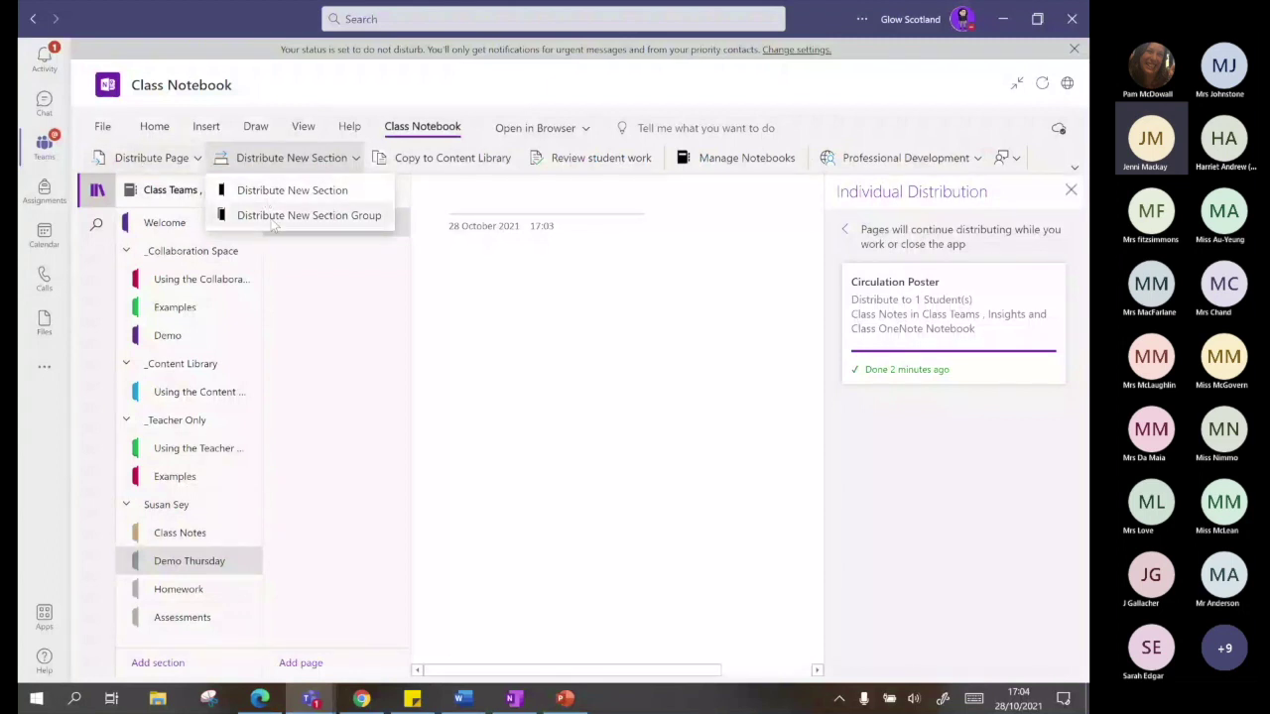
{"action": "left_click", "coordinate": [184, 391]}
{"action": "left_click", "coordinate": [159, 158]}
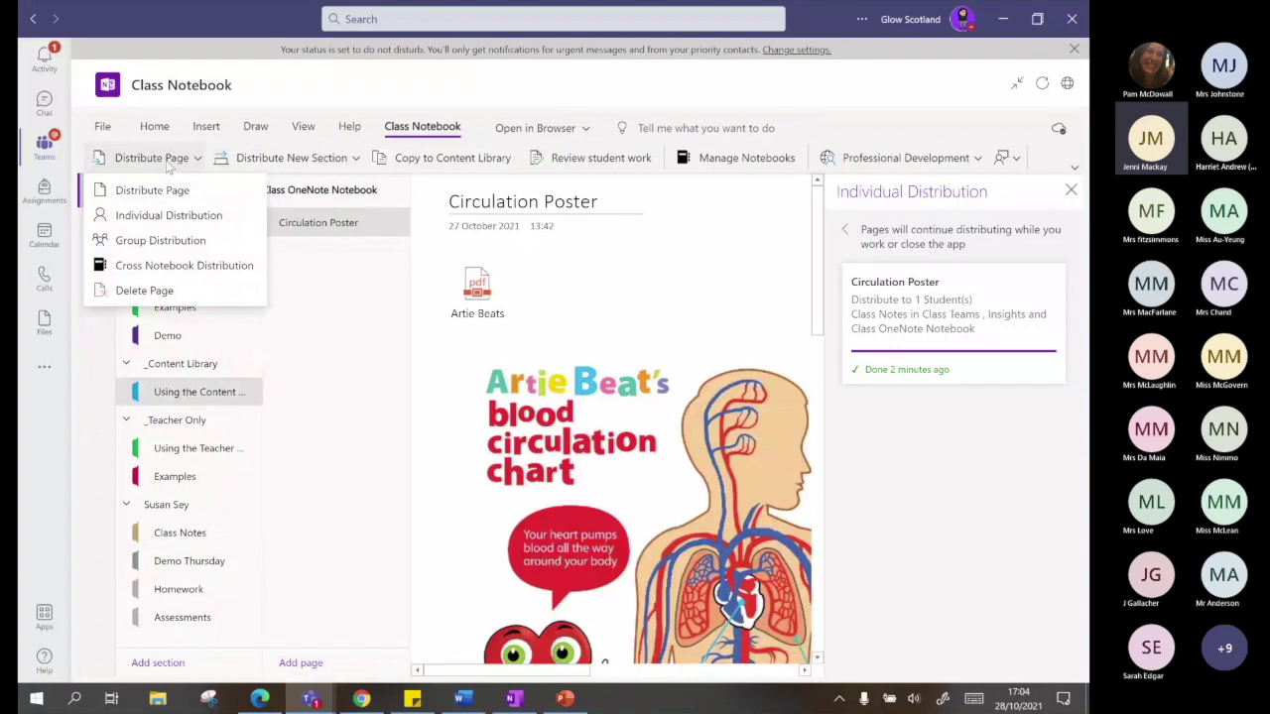
{"action": "left_click", "coordinate": [161, 240]}
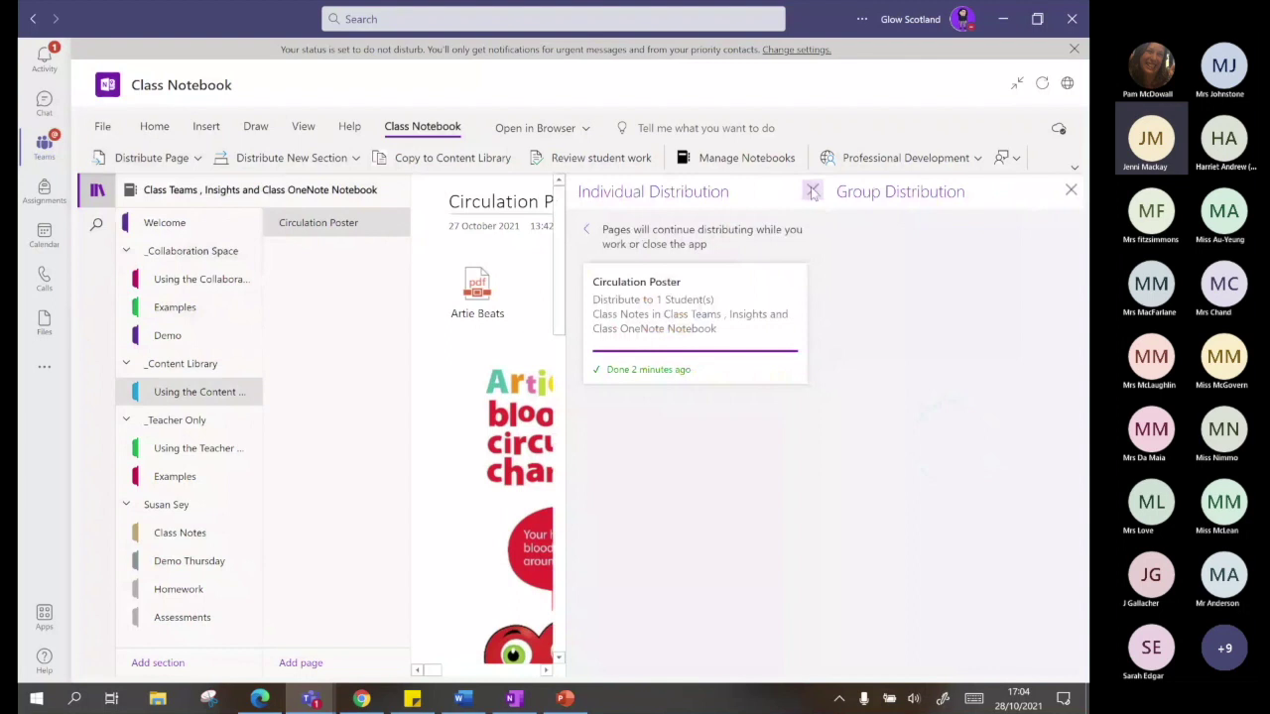
{"action": "left_click", "coordinate": [812, 192]}
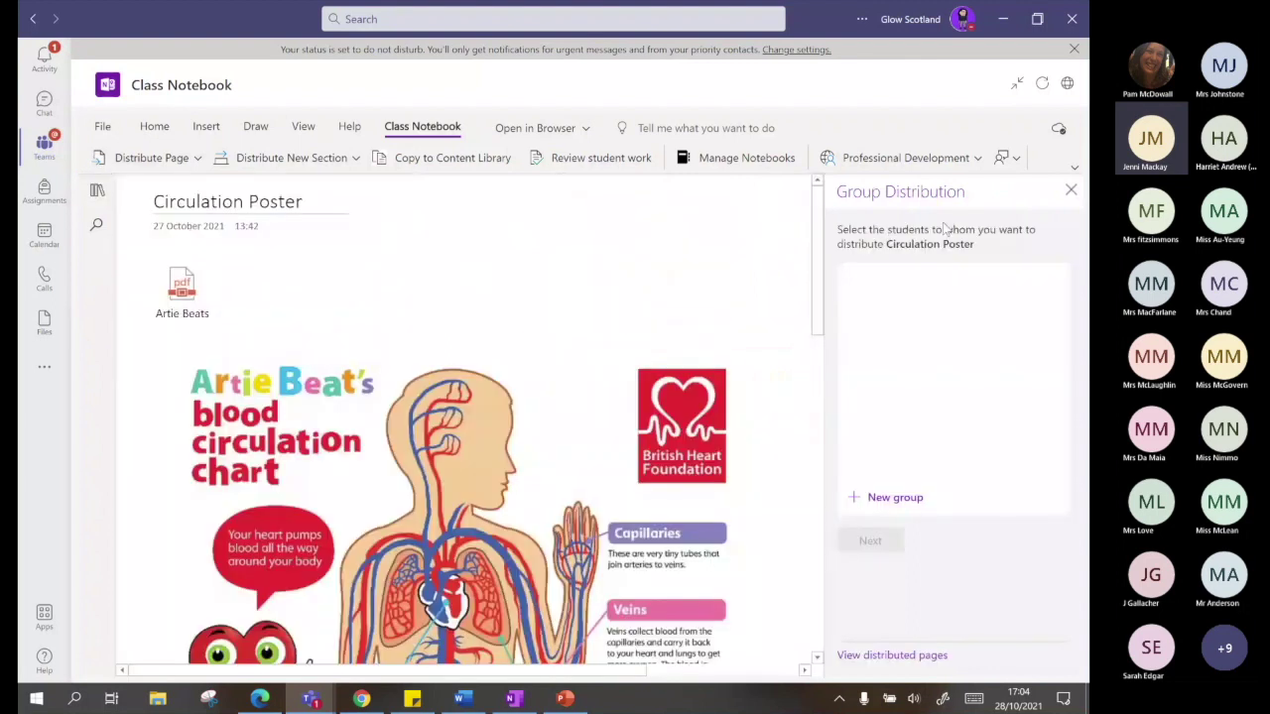
Create a distribution group named Red with the student as its member, and reopen the group's details from the group list
{"action": "left_click", "coordinate": [889, 499]}
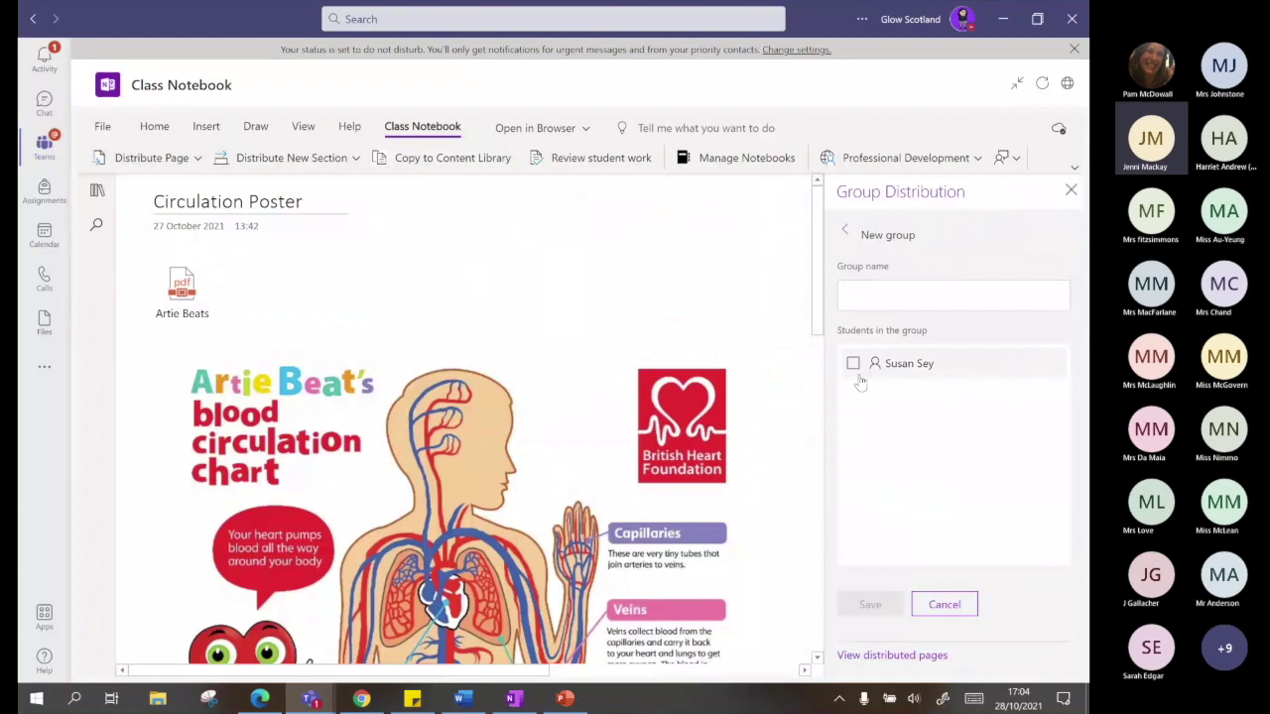
{"action": "left_click", "coordinate": [865, 298]}
{"action": "type", "text": "Ref"}
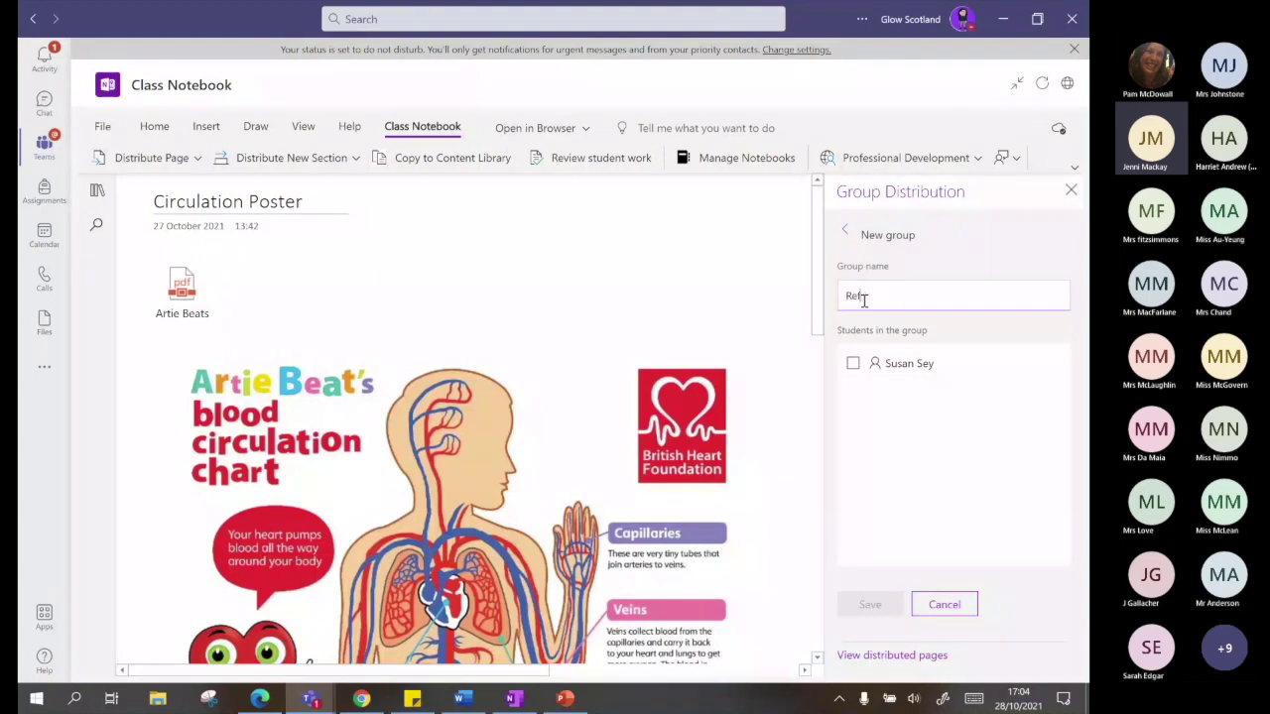
{"action": "key", "text": "BackSpace"}
{"action": "type", "text": "d"}
{"action": "left_click", "coordinate": [853, 363]}
{"action": "left_click", "coordinate": [869, 604]}
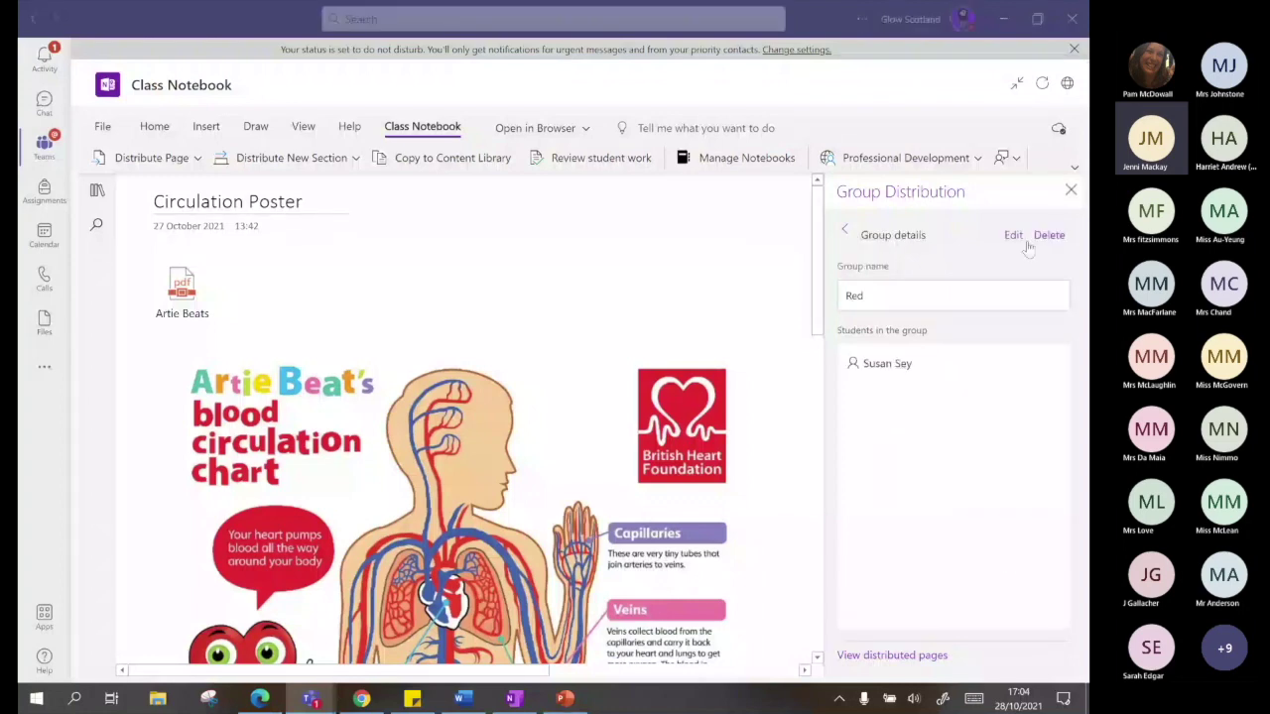
{"action": "left_click", "coordinate": [845, 230]}
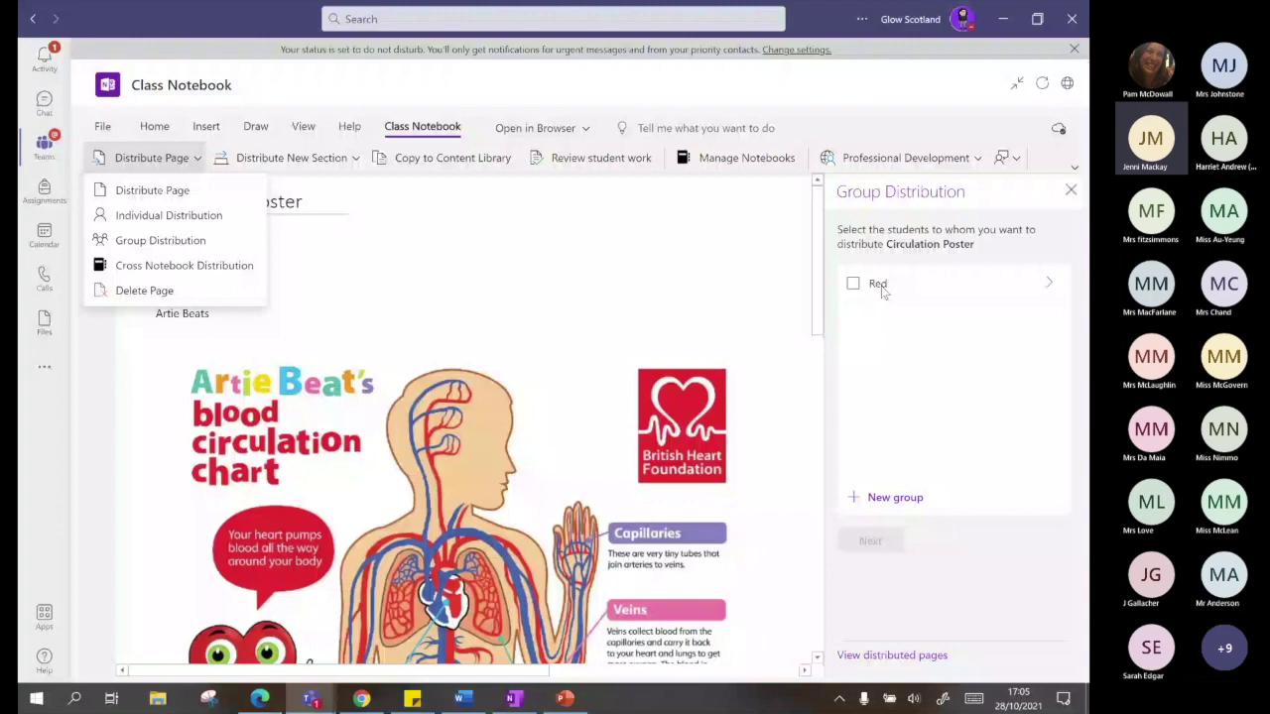
{"action": "left_click", "coordinate": [881, 286]}
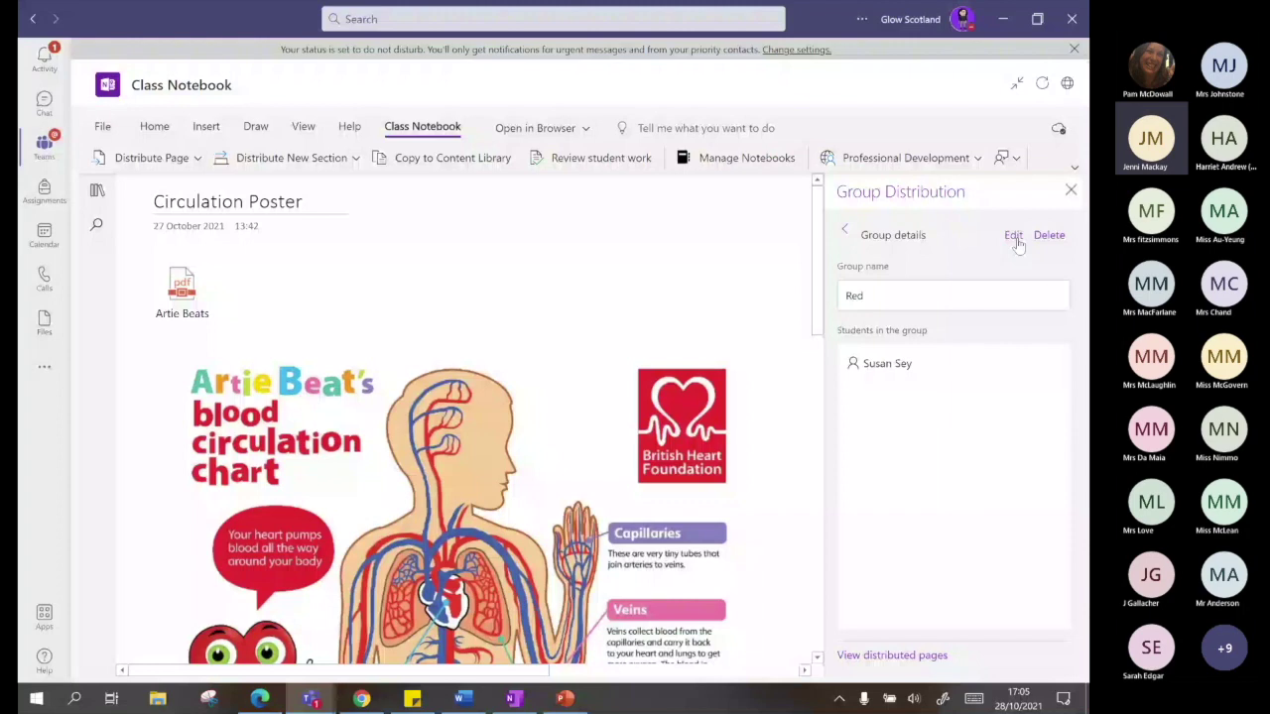
Show the notebook's section list and open the Class Notebook in the OneNote desktop app
{"action": "left_click", "coordinate": [96, 193]}
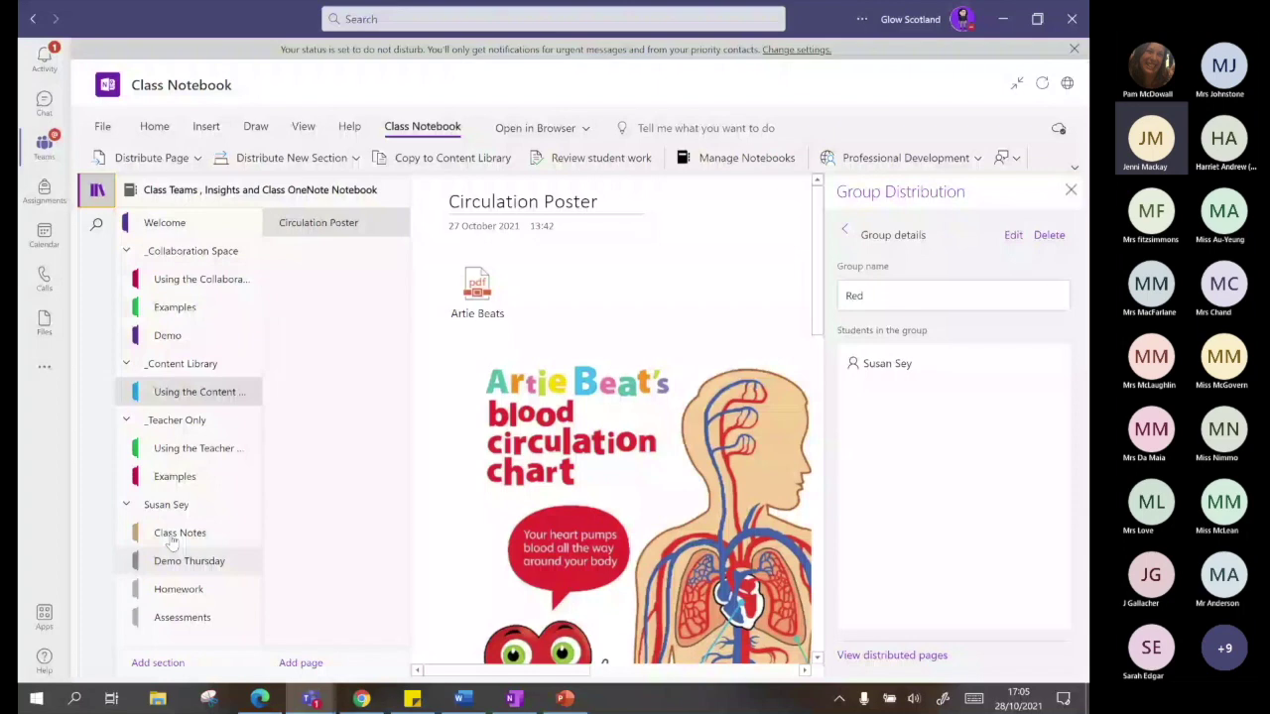
{"action": "left_click", "coordinate": [324, 692]}
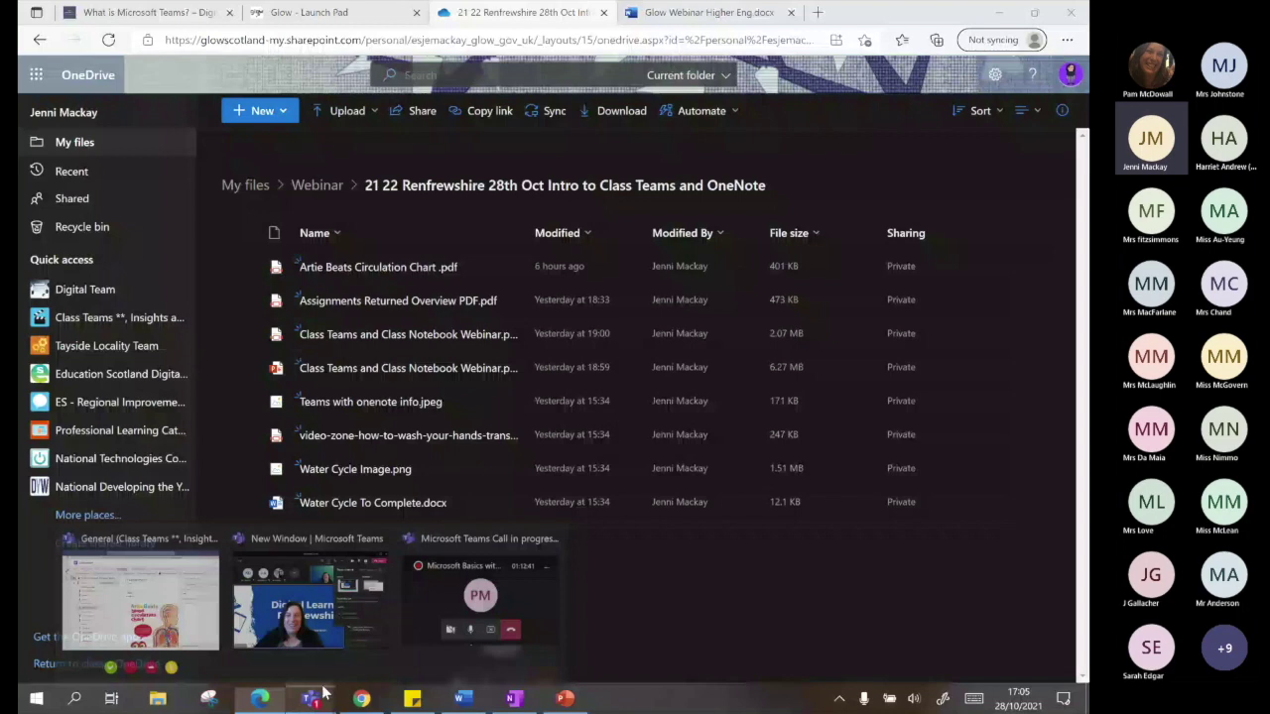
{"action": "left_click", "coordinate": [323, 691]}
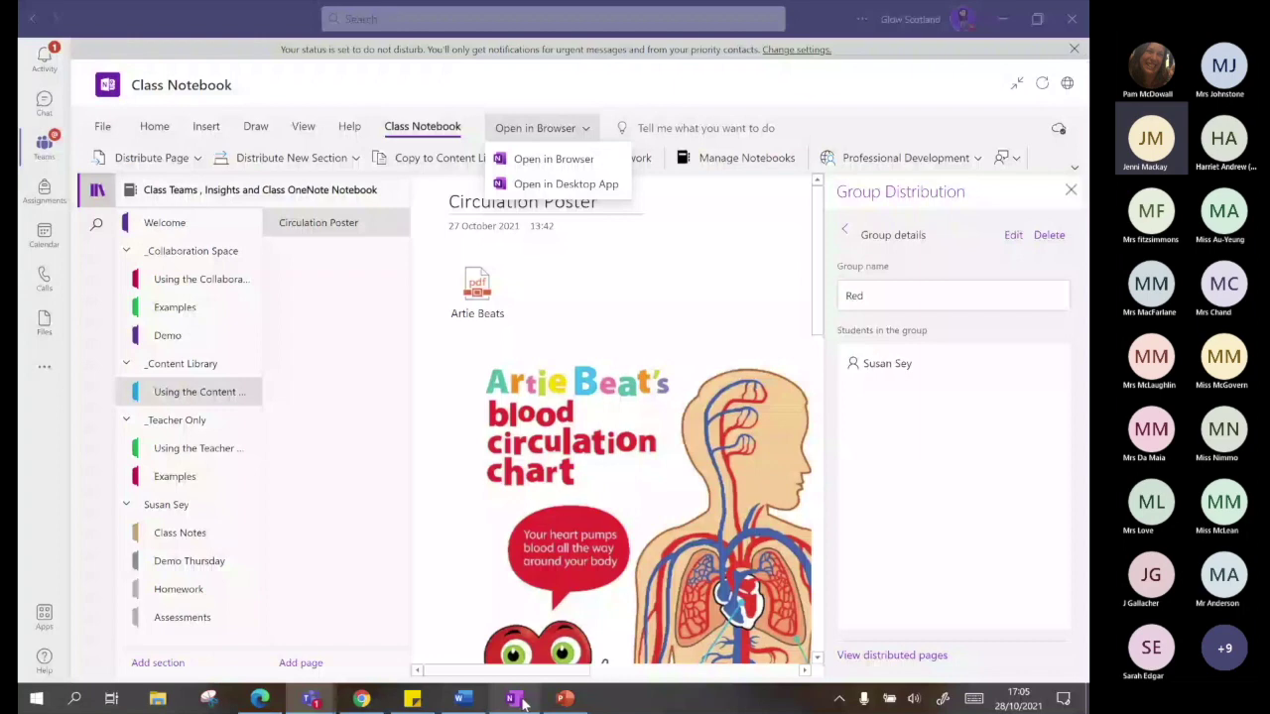
{"action": "left_click", "coordinate": [311, 699]}
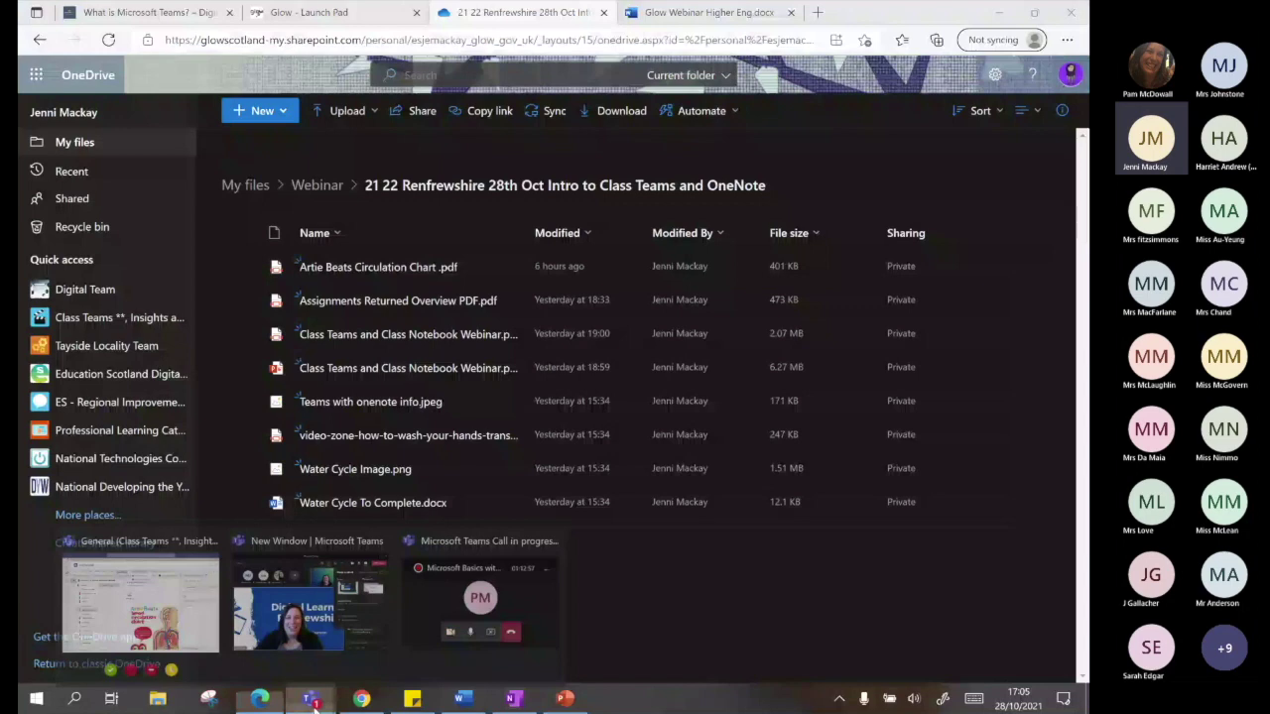
{"action": "left_click", "coordinate": [311, 698]}
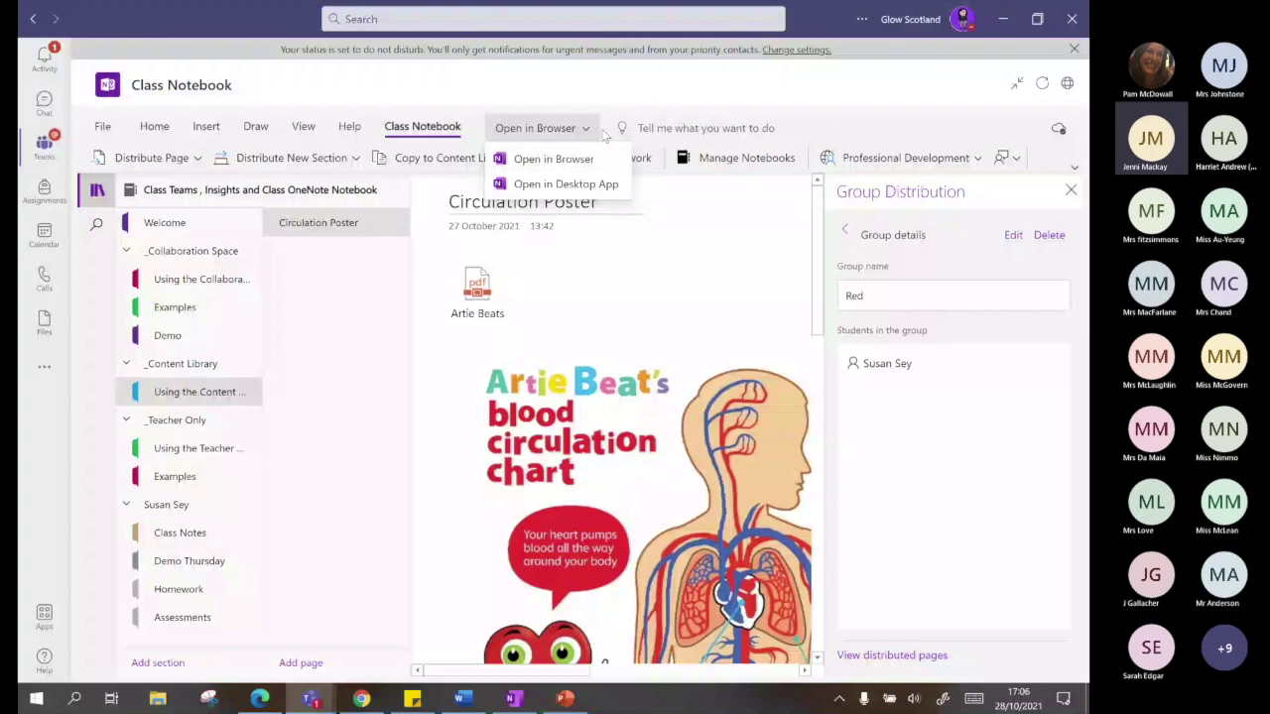
{"action": "left_click", "coordinate": [594, 186]}
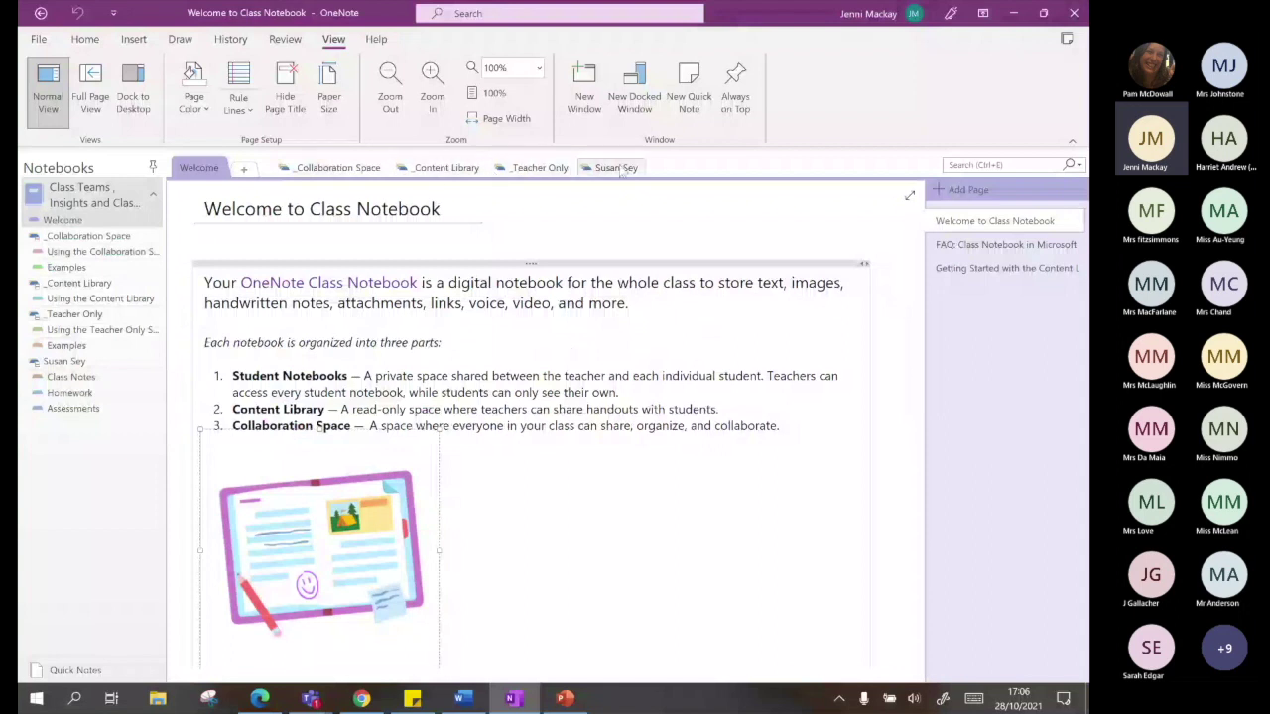
Go to the Collaboration Space section group and add a new section after Examples
{"action": "left_click", "coordinate": [342, 169]}
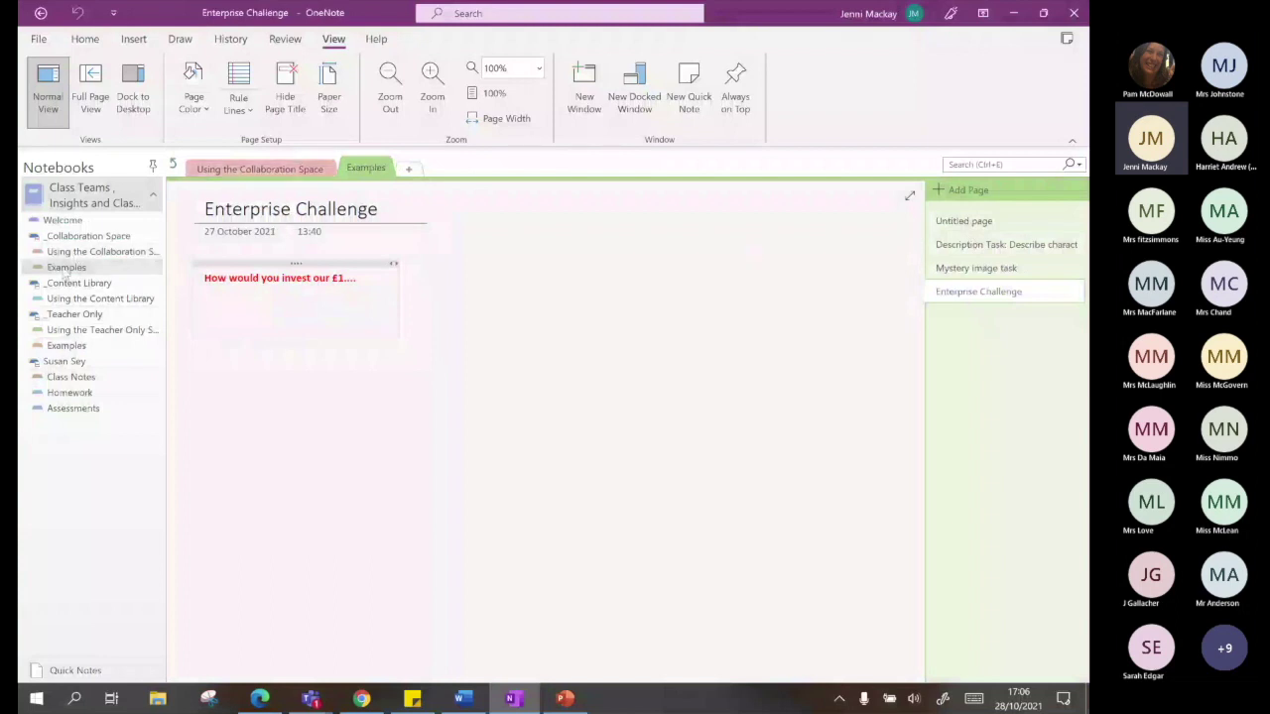
{"action": "left_click", "coordinate": [411, 170]}
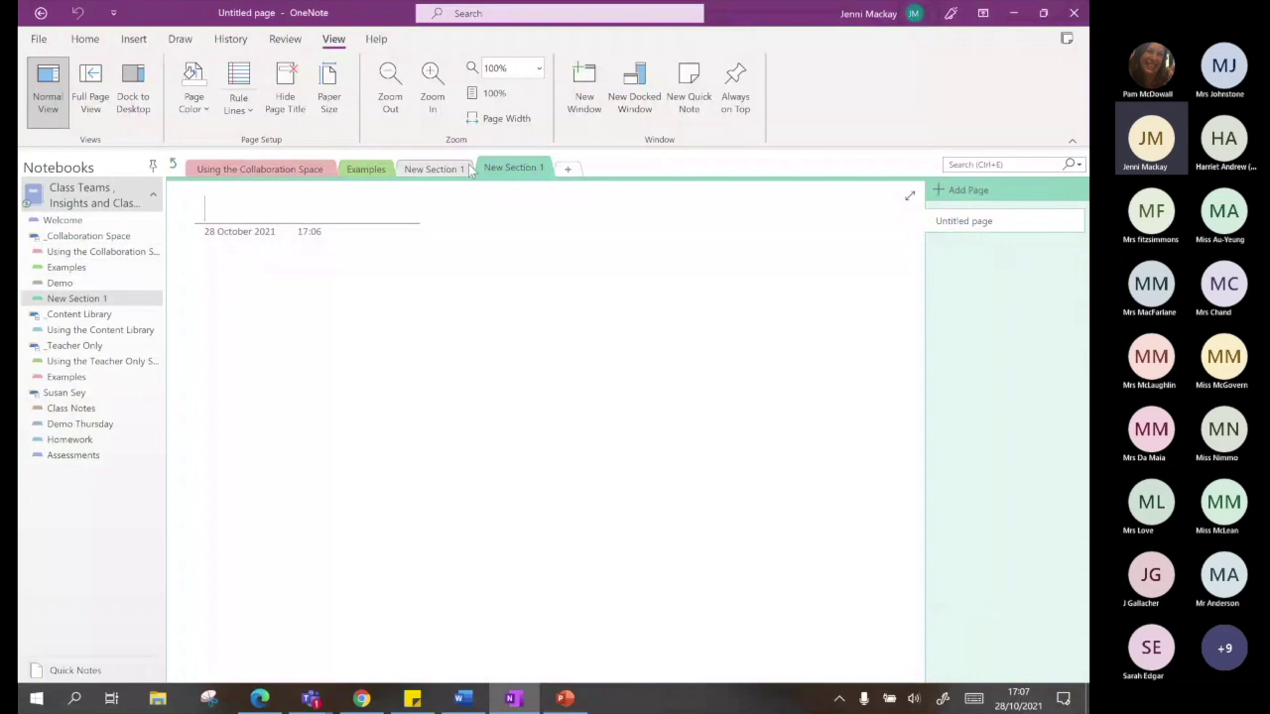
Permanently delete the New Section 1 section from the Collaboration Space
{"action": "right_click", "coordinate": [523, 170]}
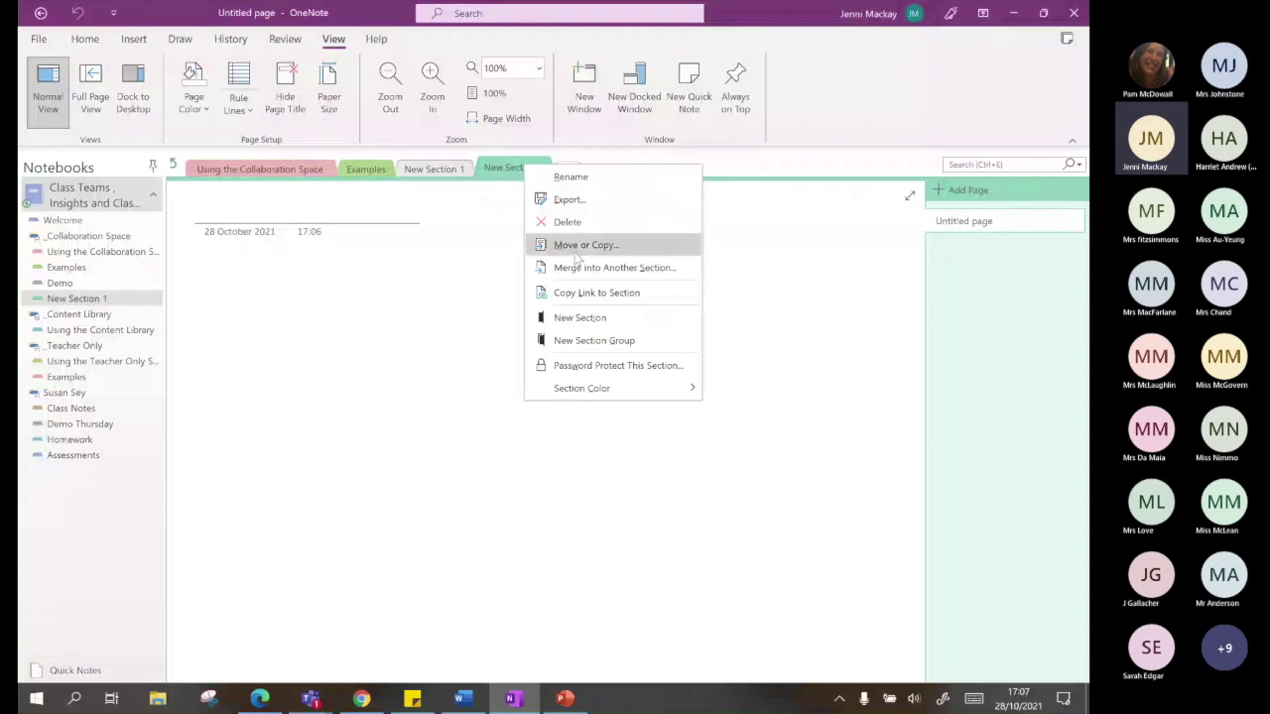
{"action": "left_click", "coordinate": [577, 224]}
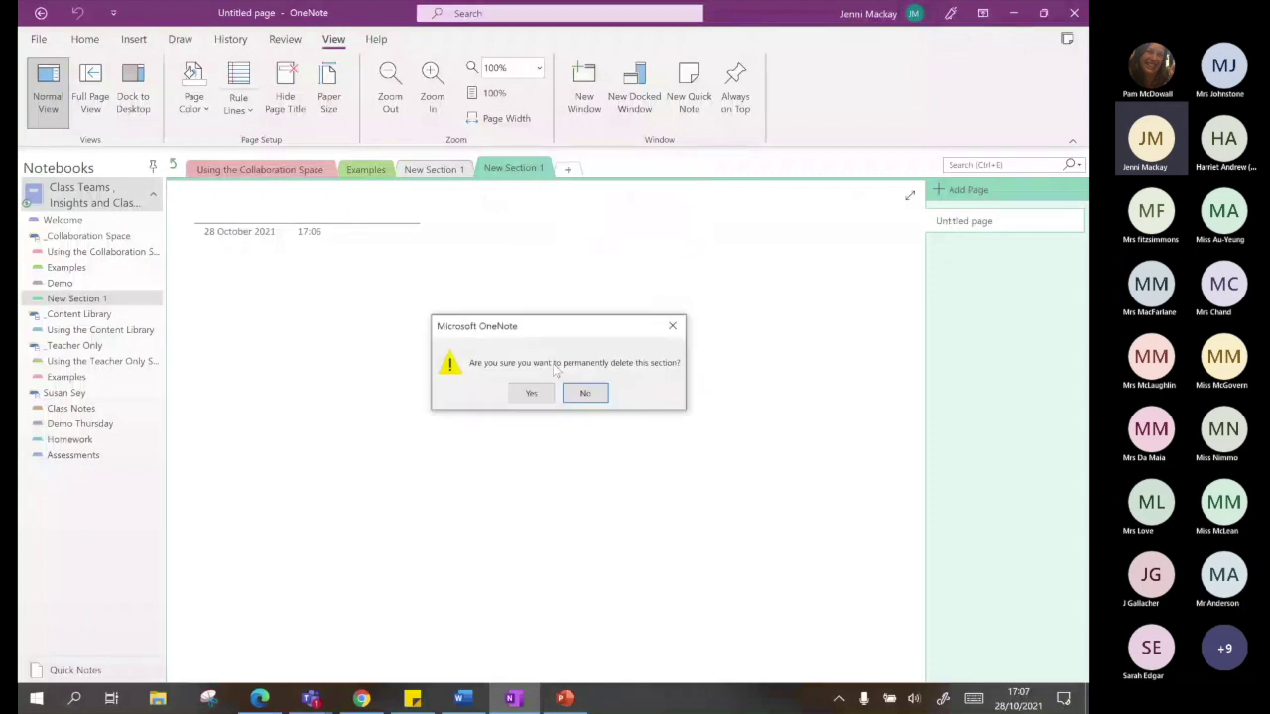
{"action": "left_click", "coordinate": [531, 392]}
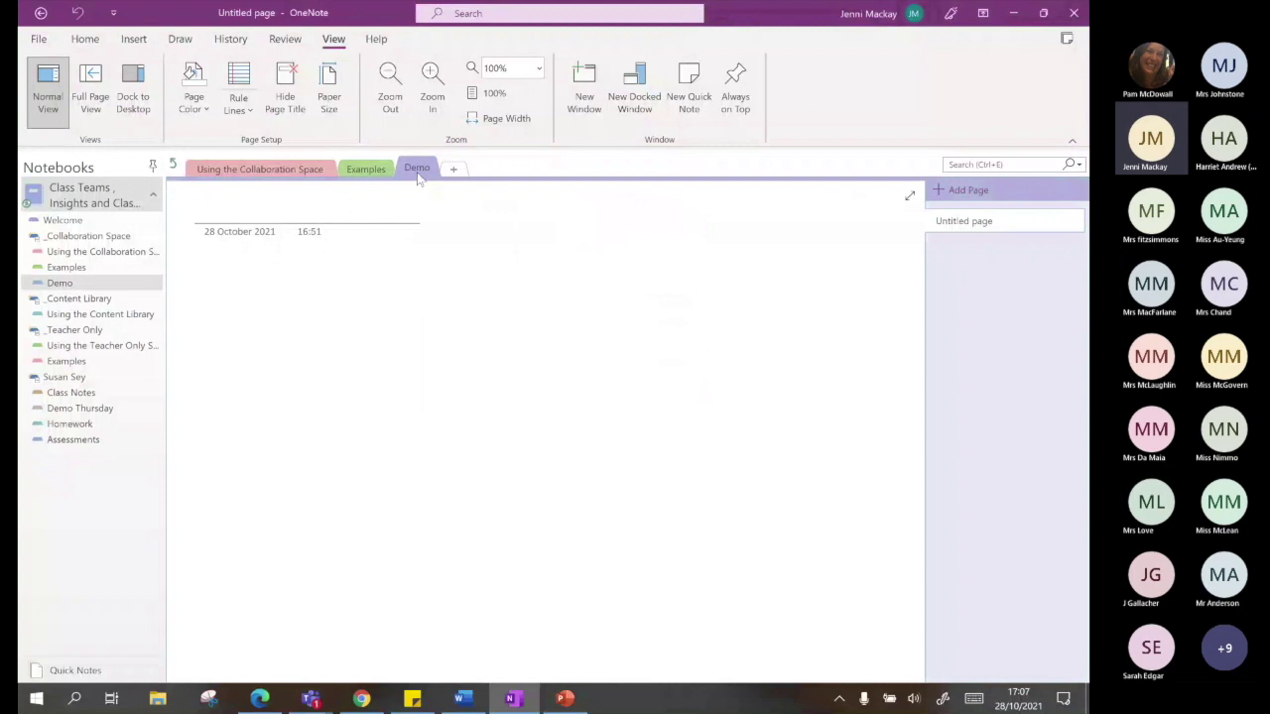
Try to delete the Demo section from the Collaboration Space
{"action": "right_click", "coordinate": [419, 176]}
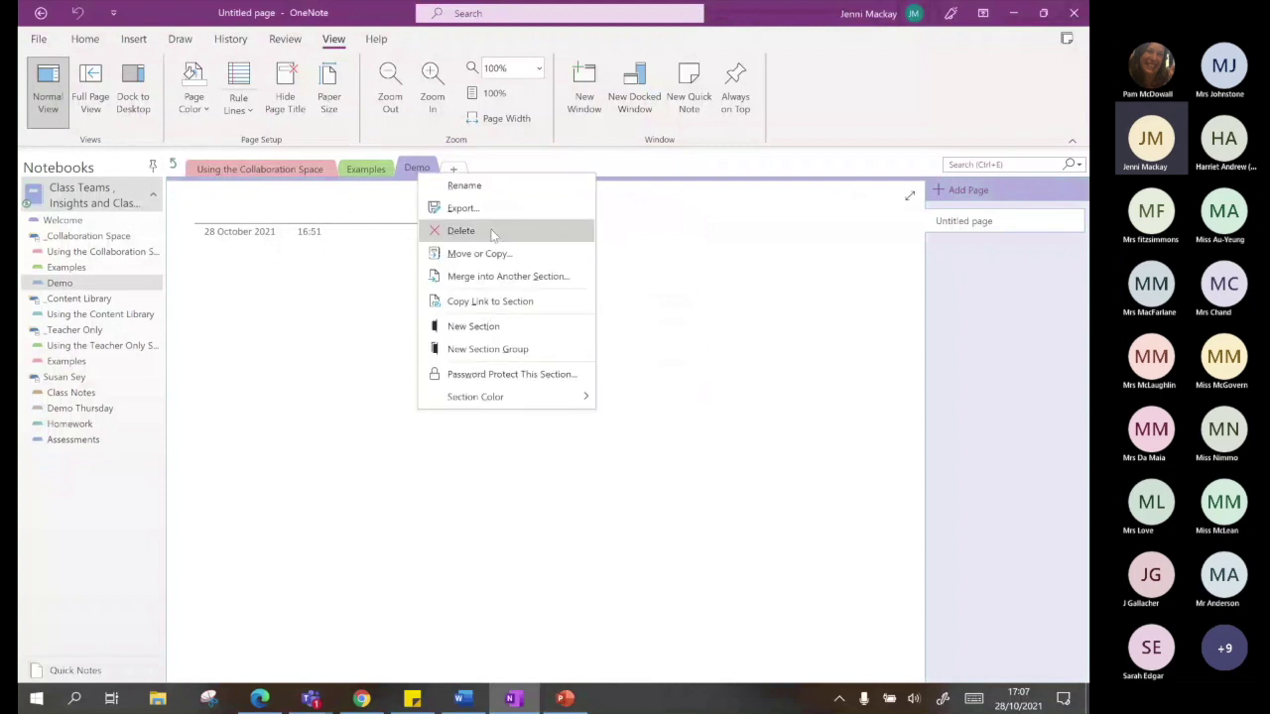
{"action": "left_click", "coordinate": [462, 230]}
{"action": "left_click", "coordinate": [532, 393]}
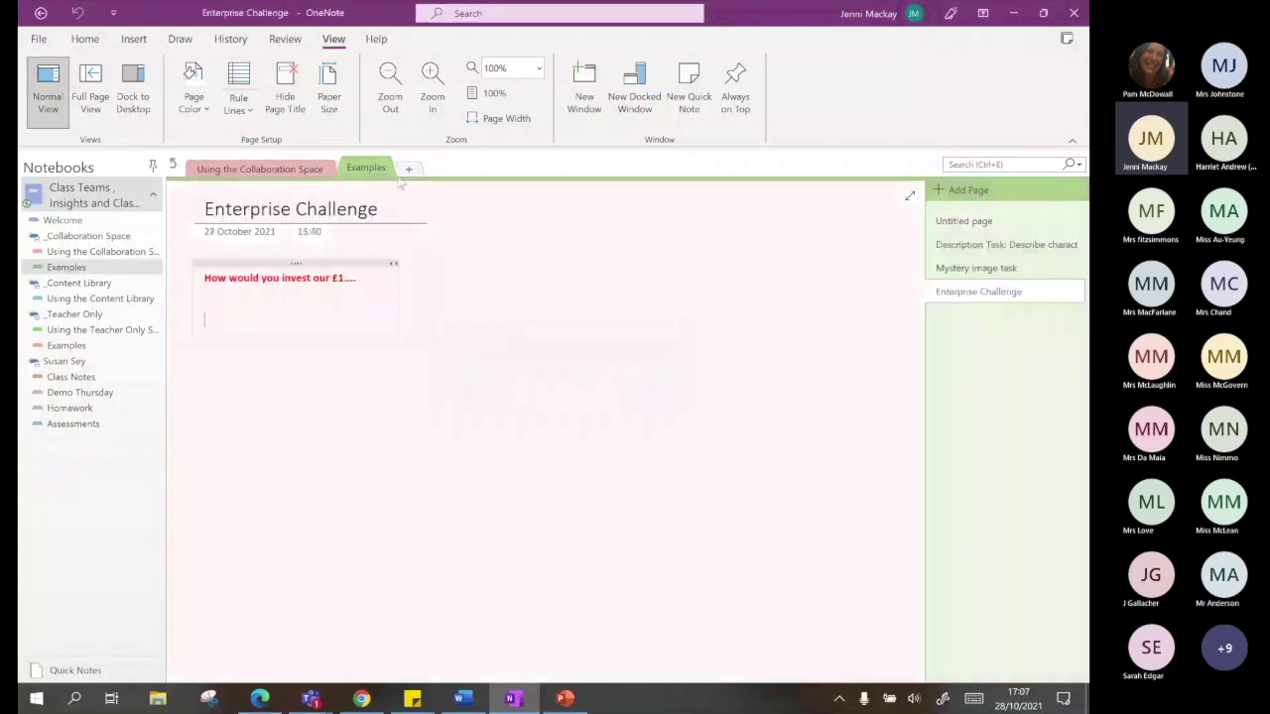
Open the Mystery image task page in the Examples section and look at its page commands and the Rule Lines option
{"action": "left_click", "coordinate": [976, 269]}
{"action": "right_click", "coordinate": [972, 272]}
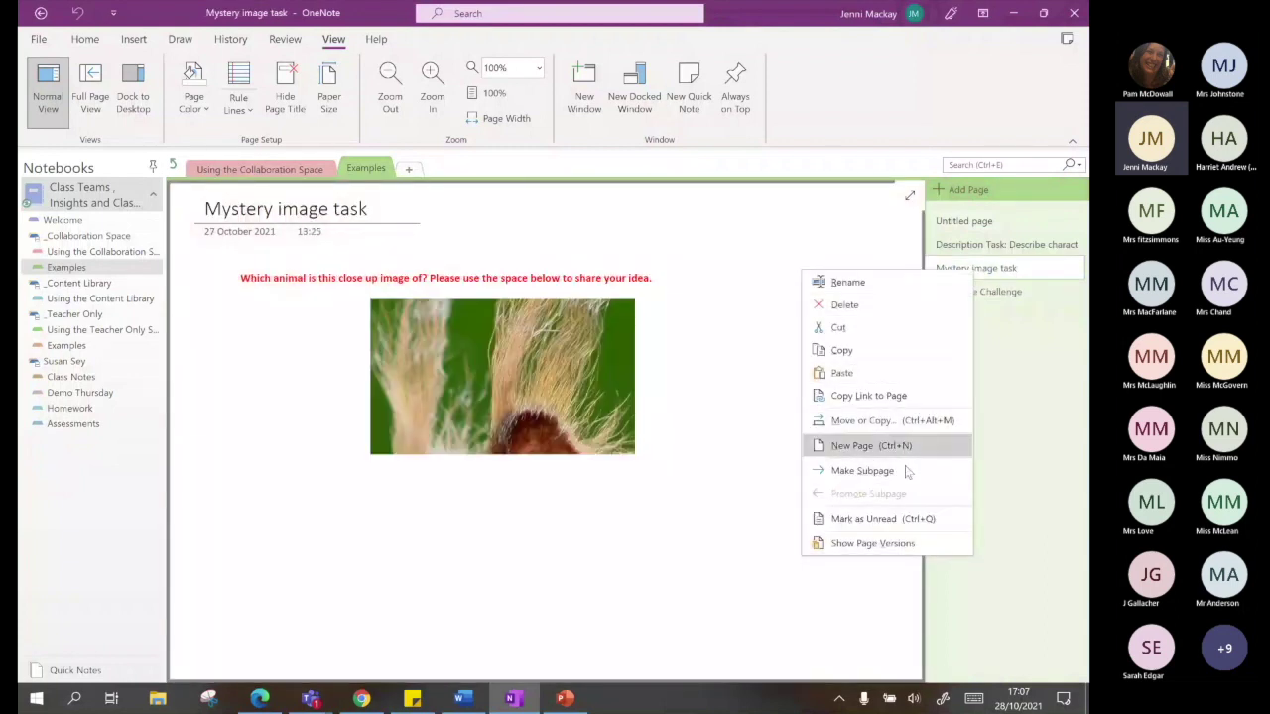
{"action": "left_click", "coordinate": [1085, 484]}
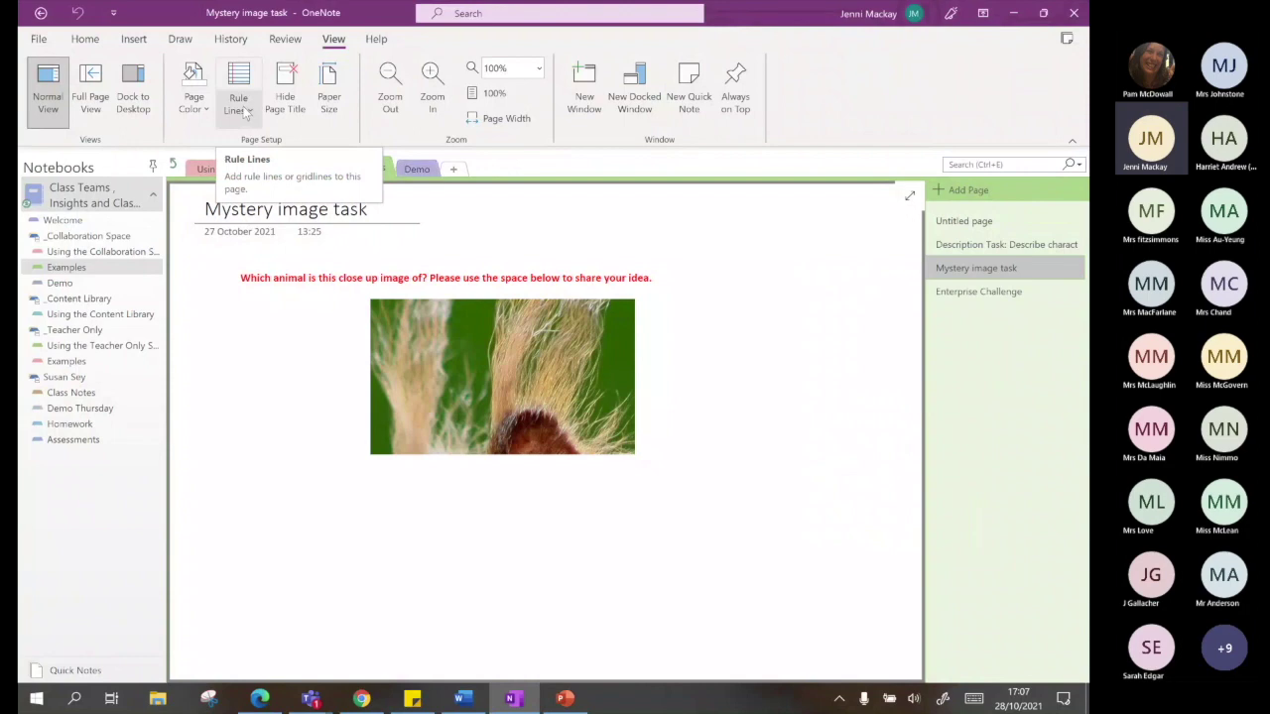
{"action": "left_click", "coordinate": [245, 112]}
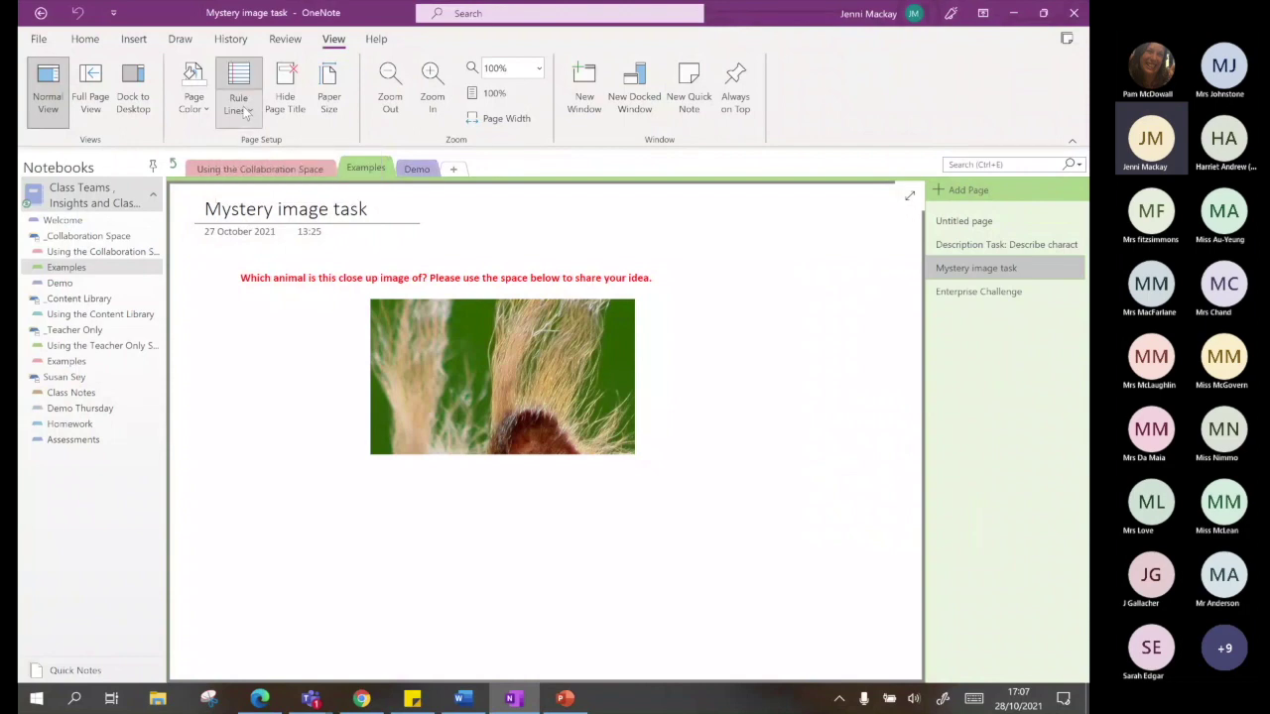
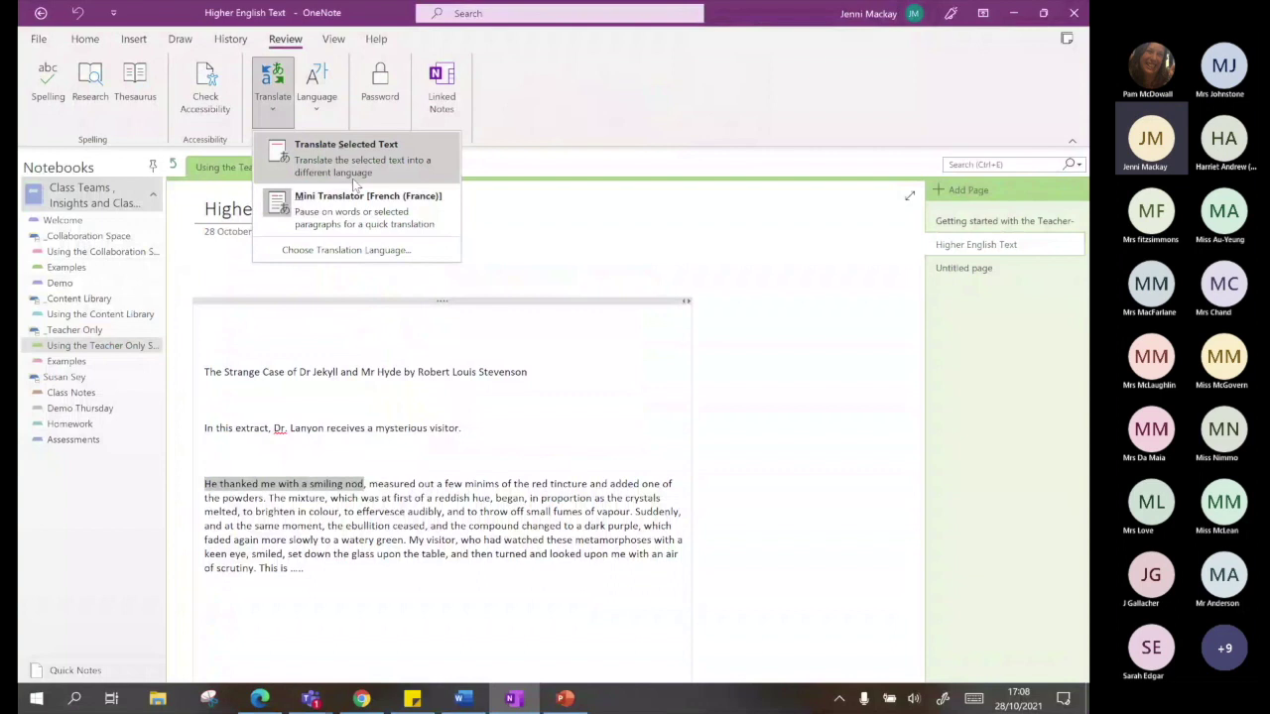
Turn on the Mini Translator, look up the French translation of "smiling" in the passage and play its pronunciation
{"action": "left_click", "coordinate": [355, 185]}
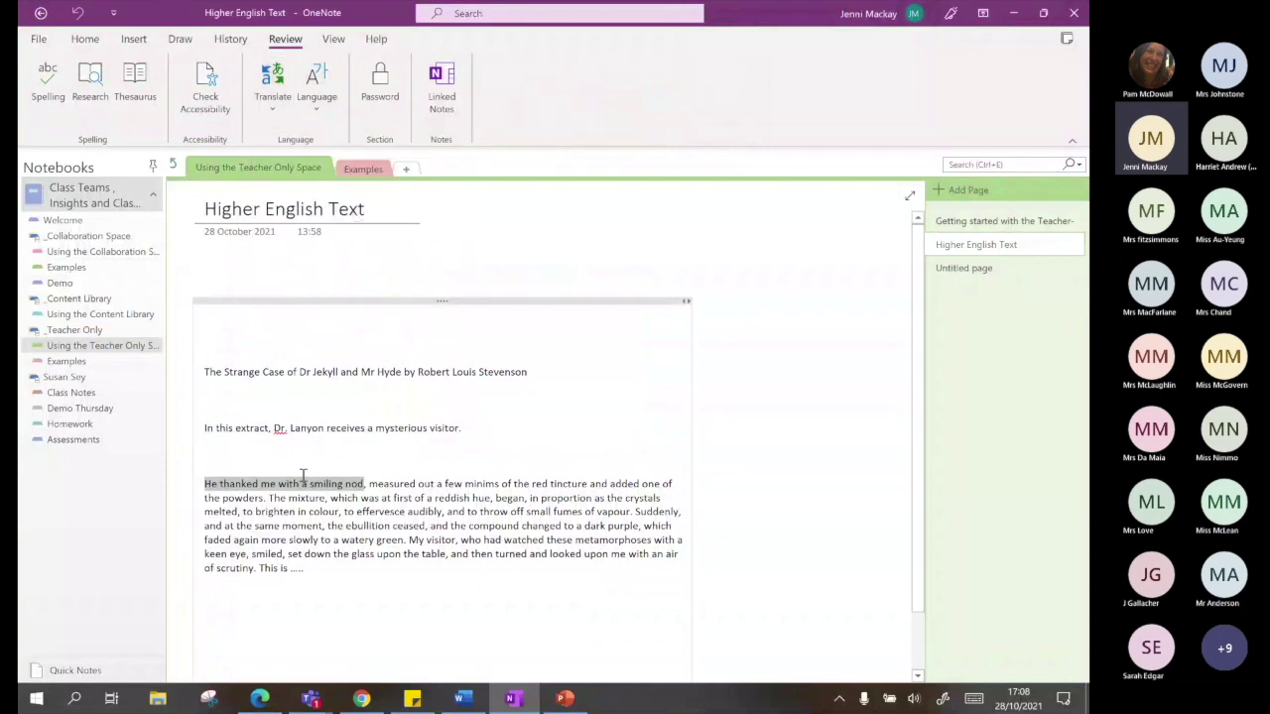
{"action": "double_click", "coordinate": [310, 484]}
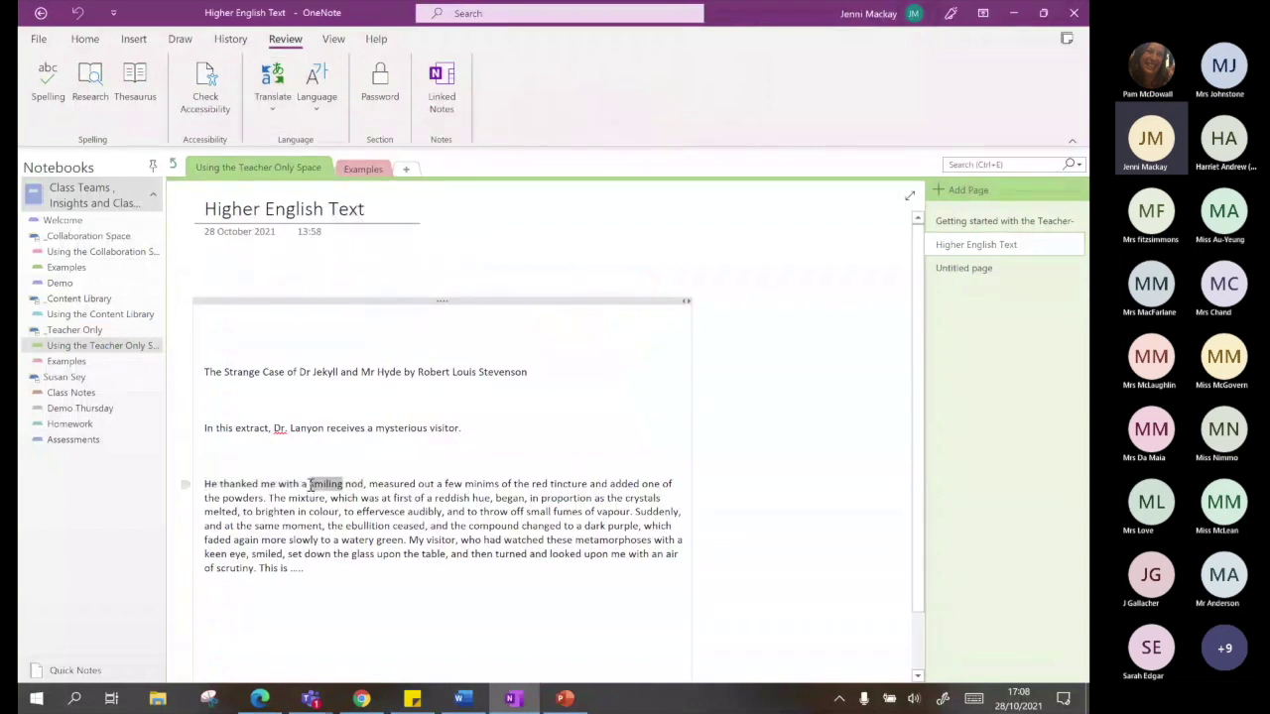
{"action": "right_click", "coordinate": [328, 486]}
{"action": "key", "text": "Escape"}
{"action": "left_click", "coordinate": [273, 99]}
{"action": "left_click", "coordinate": [320, 215]}
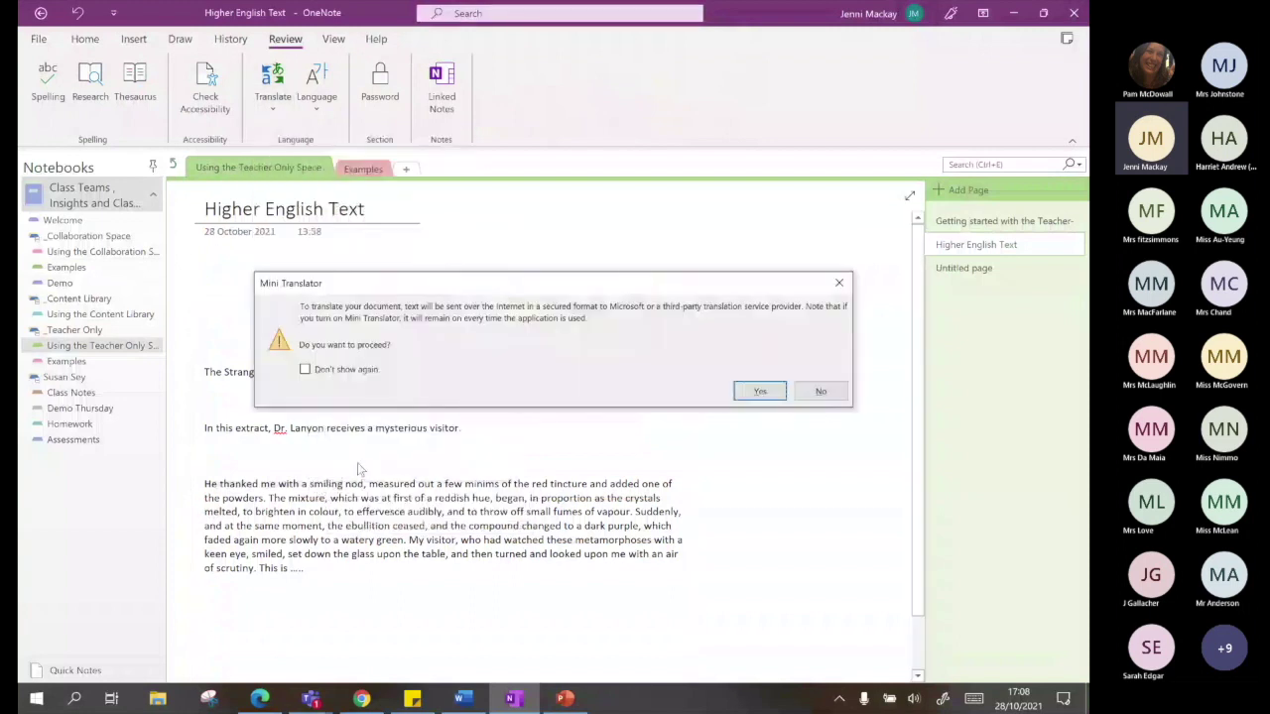
{"action": "left_click", "coordinate": [759, 392]}
{"action": "mouse_move", "coordinate": [330, 491]}
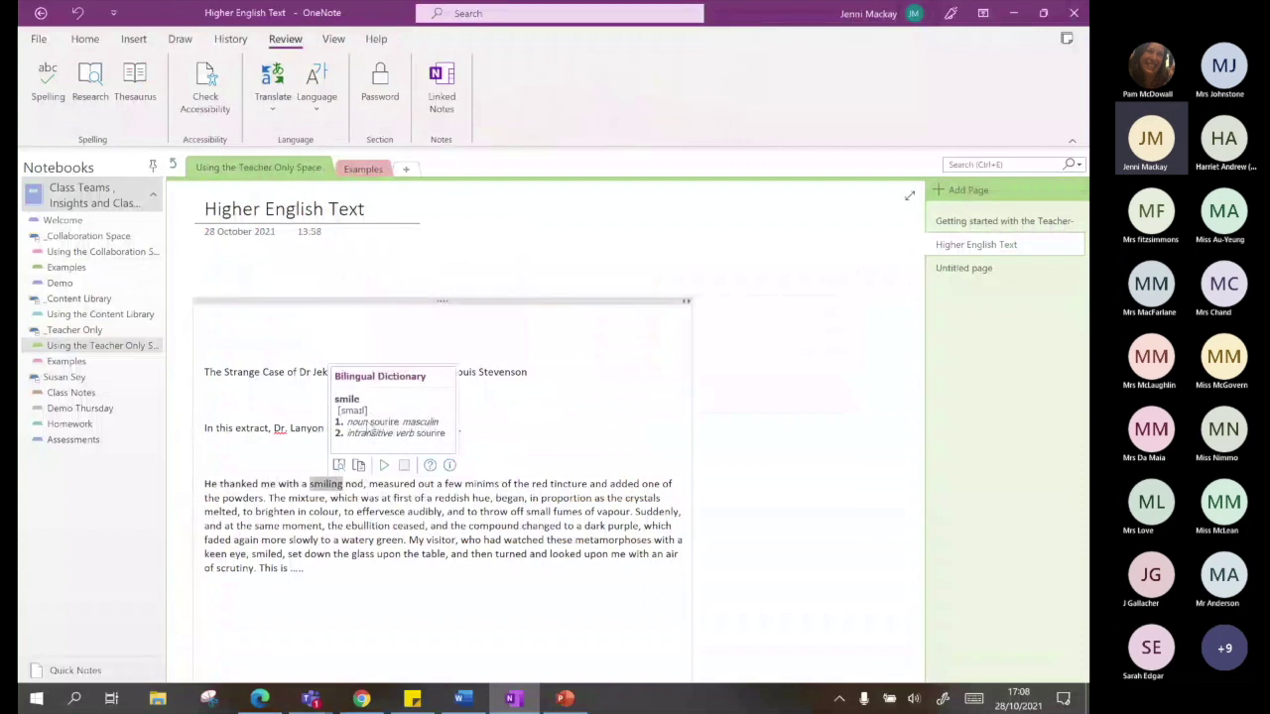
{"action": "left_click", "coordinate": [385, 467]}
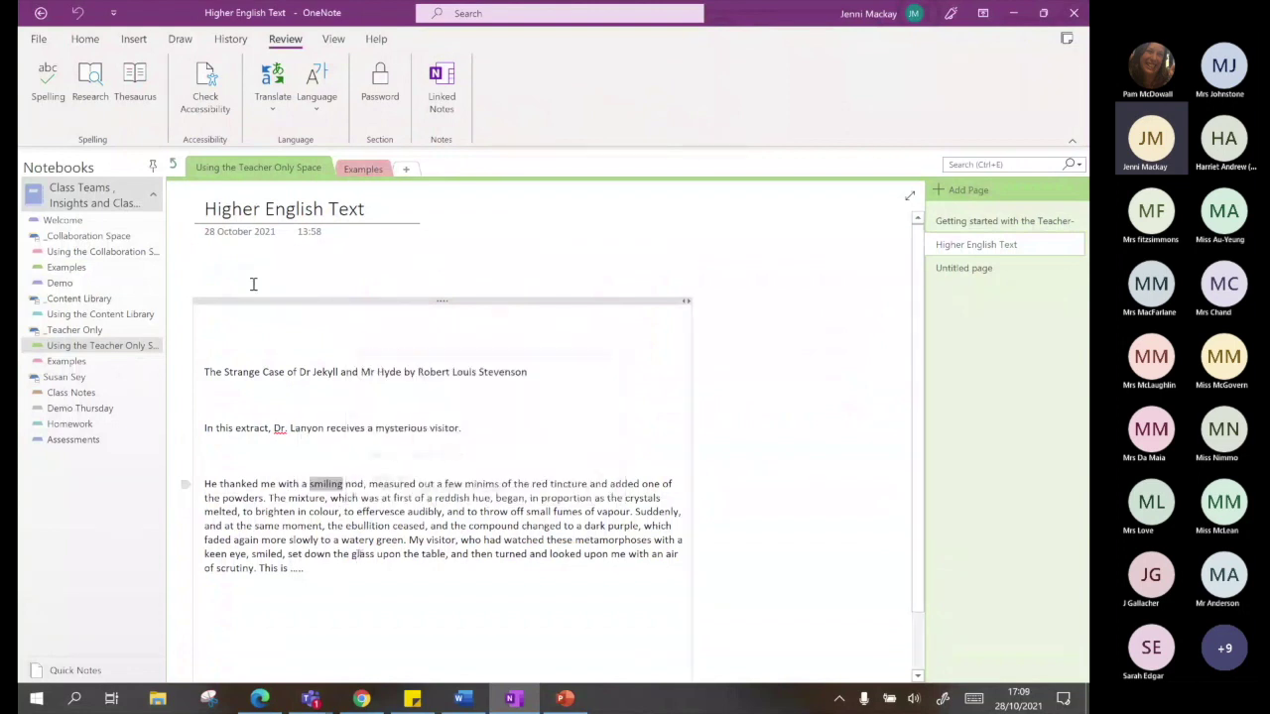
Select the passage's main paragraph and look at the Translate and Language options for it
{"action": "triple_click", "coordinate": [243, 505]}
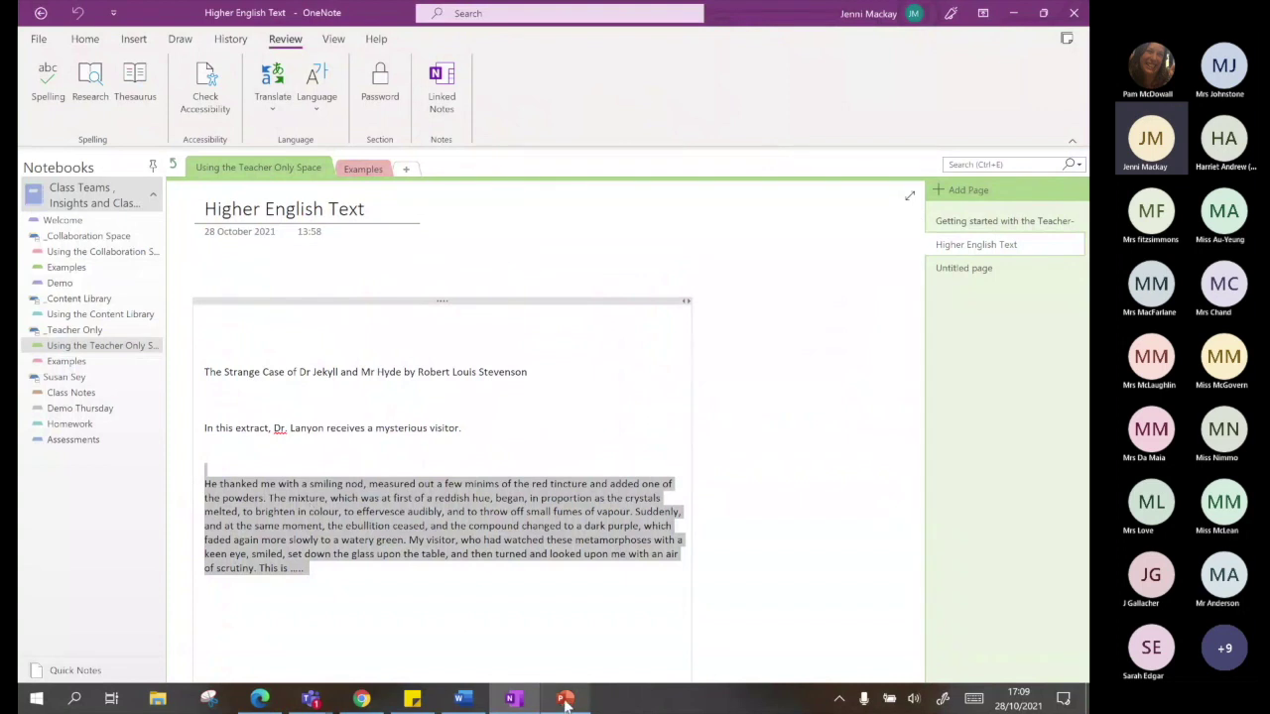
{"action": "left_click", "coordinate": [278, 104]}
{"action": "left_click", "coordinate": [317, 94]}
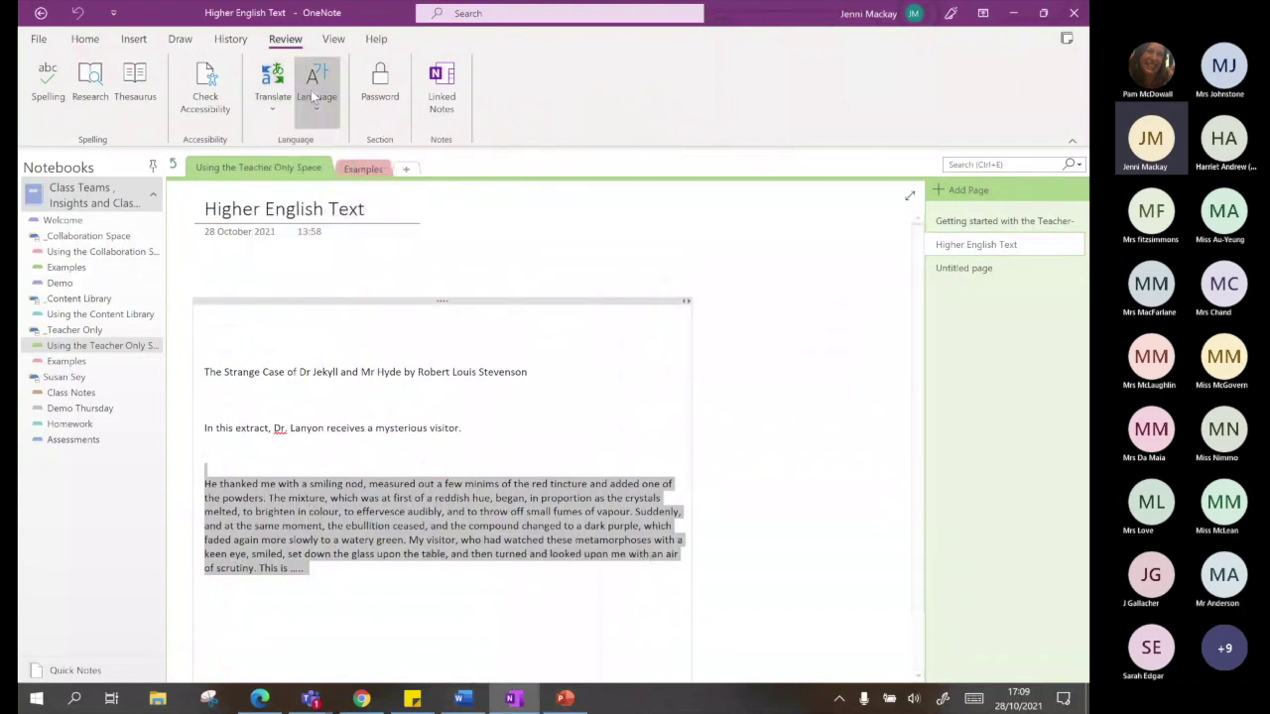
{"action": "left_click", "coordinate": [452, 486]}
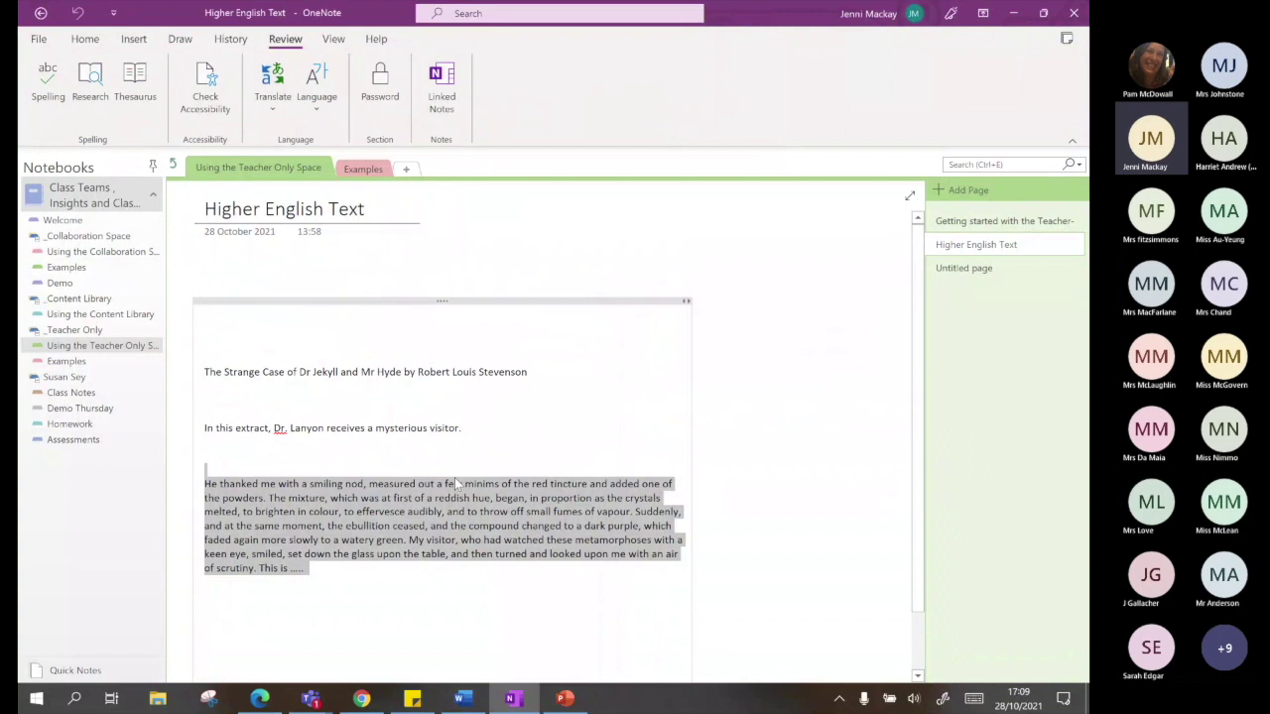
Deselect the passage and add a blank page to the Using the Teacher Only Space section
{"action": "left_click", "coordinate": [711, 456]}
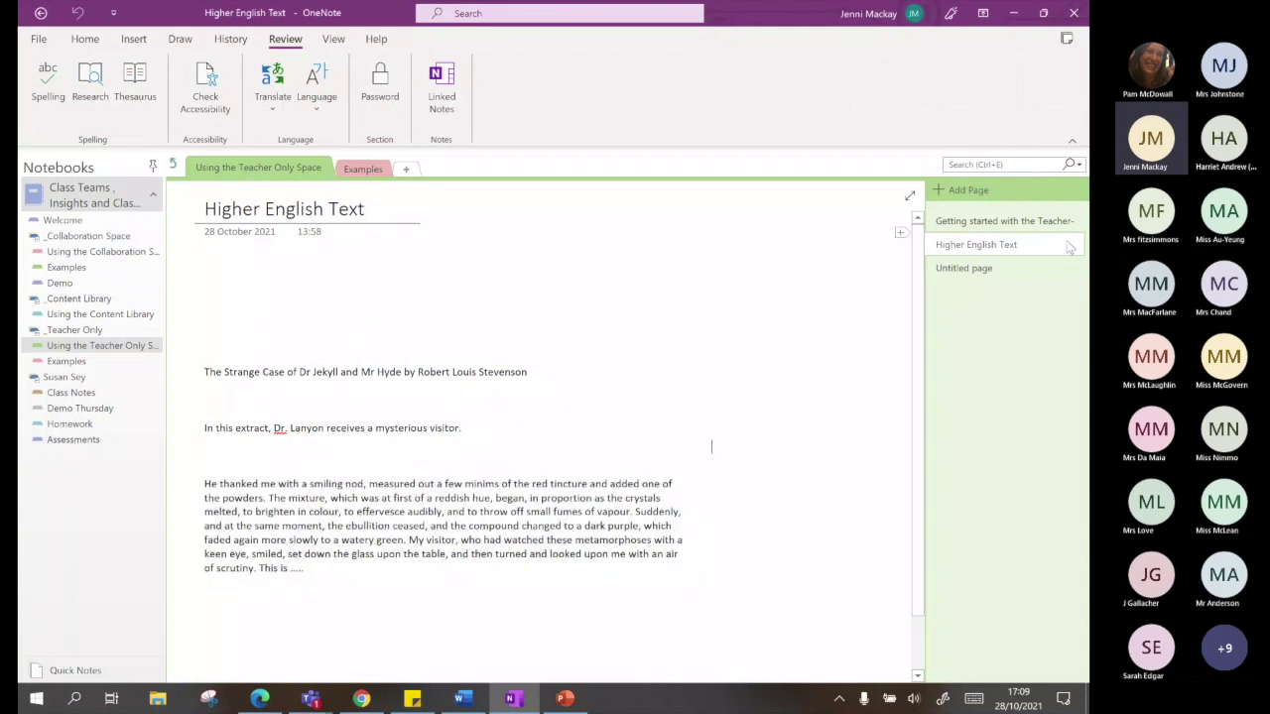
{"action": "left_click", "coordinate": [964, 198]}
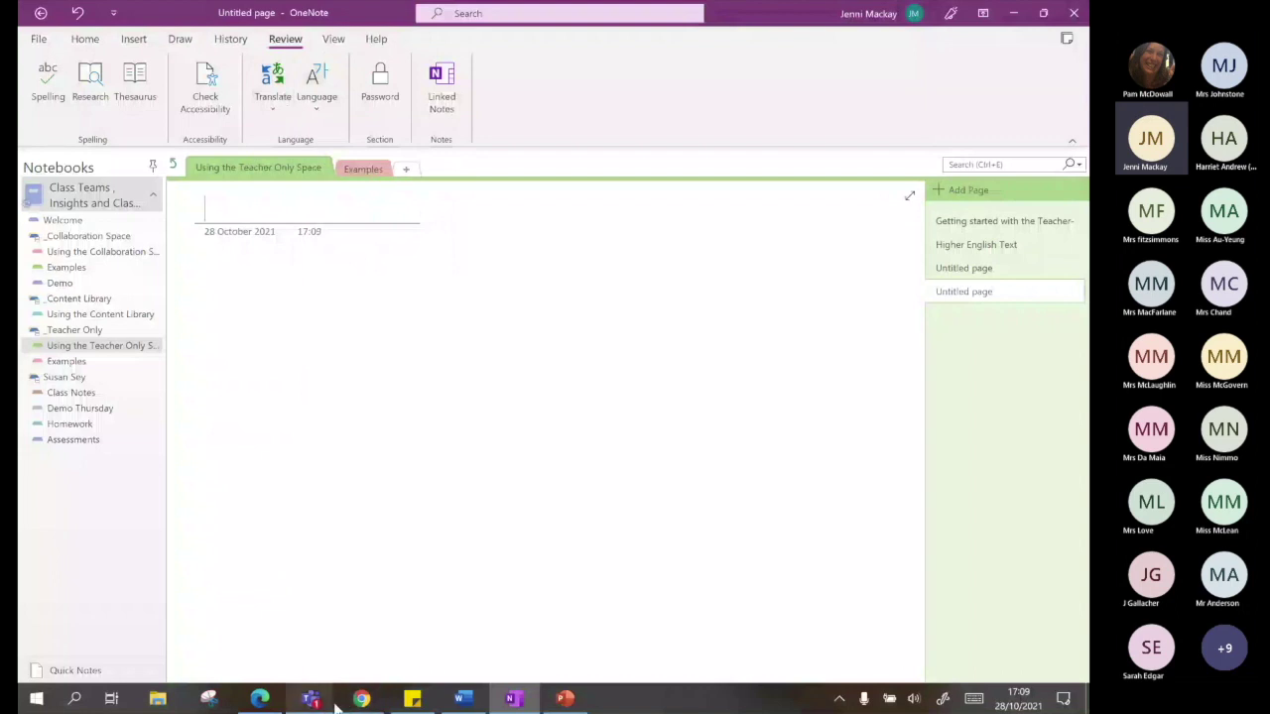
Switch to Microsoft Teams and open the Class Notebook of the Class Teams, Insights and Class OneNote team without asterisks
{"action": "mouse_move", "coordinate": [315, 702]}
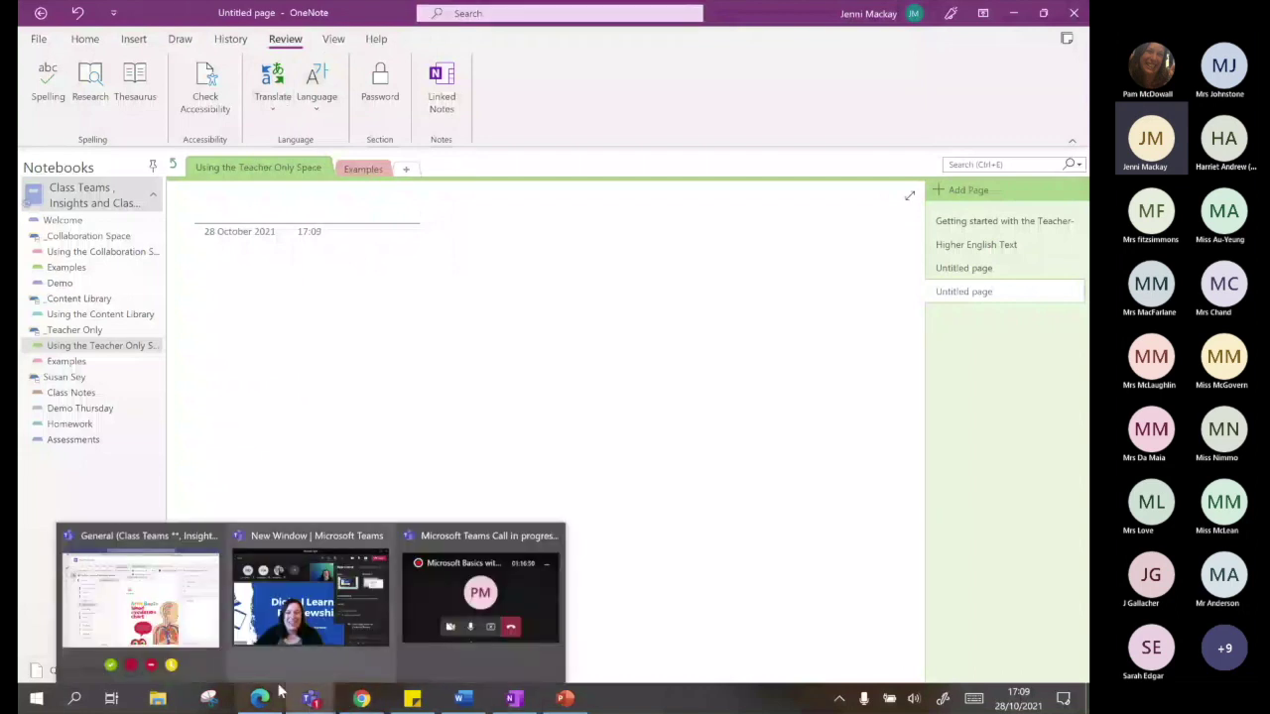
{"action": "left_click", "coordinate": [140, 596]}
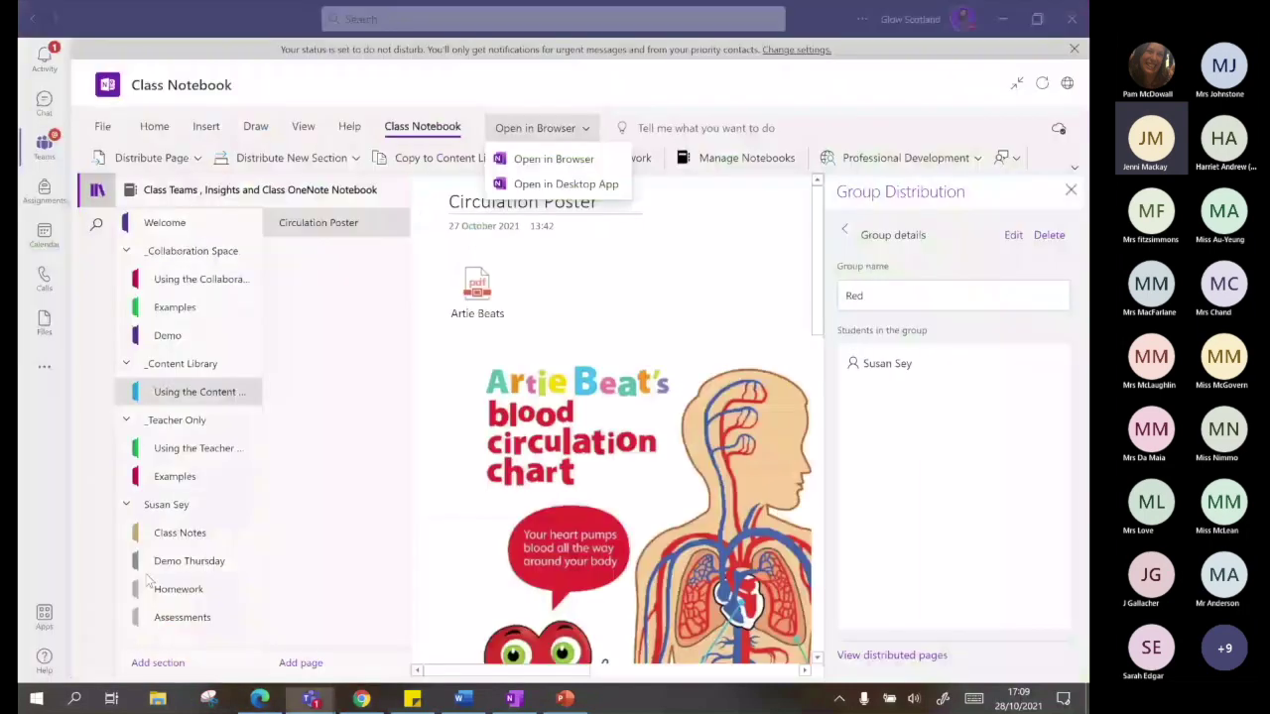
{"action": "left_click", "coordinate": [42, 146]}
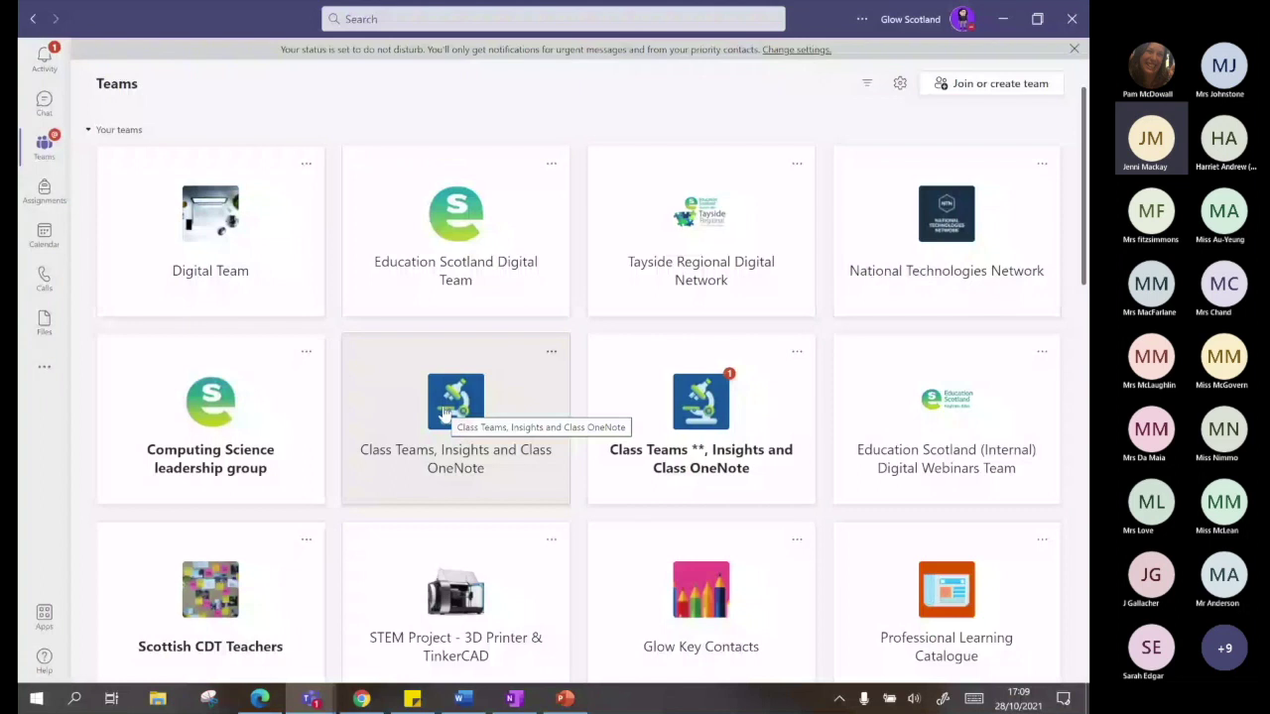
{"action": "left_click", "coordinate": [446, 414]}
{"action": "left_click", "coordinate": [802, 409]}
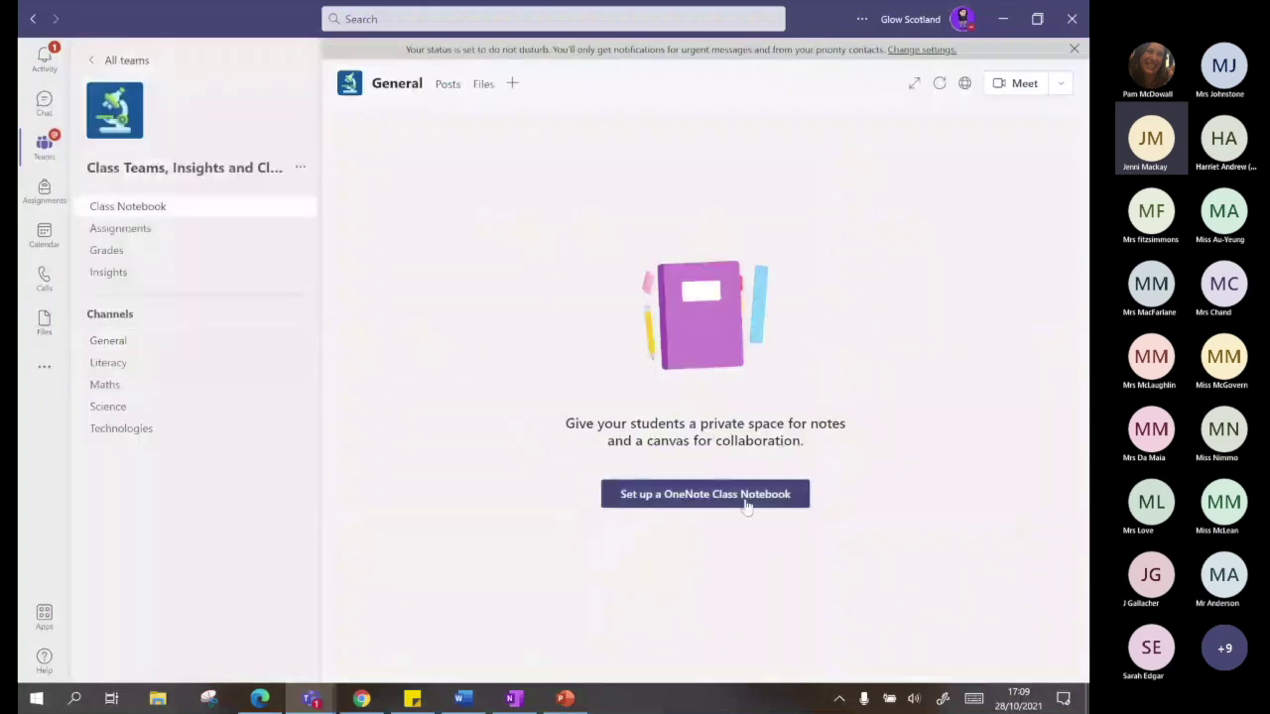
Start a blank OneNote Class Notebook and remove the suggested Handouts, Class Notes, Homework and Quizzes student sections
{"action": "left_click", "coordinate": [724, 504]}
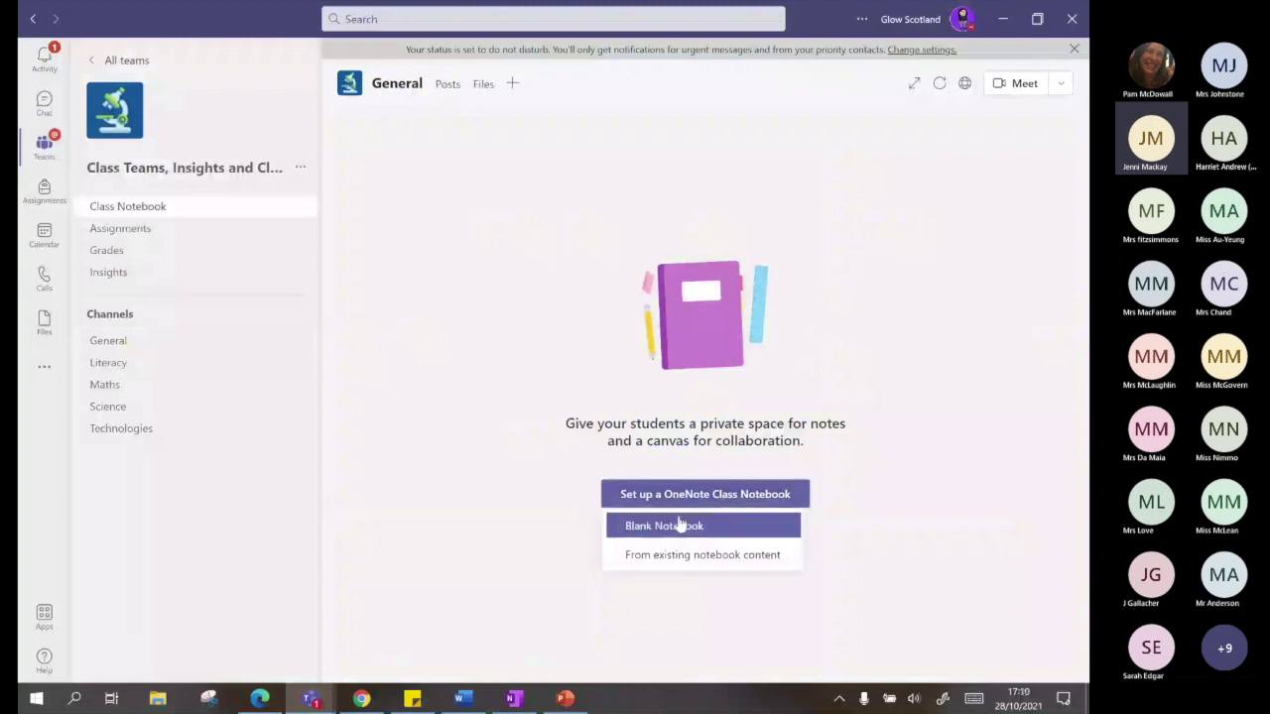
{"action": "left_click", "coordinate": [679, 526]}
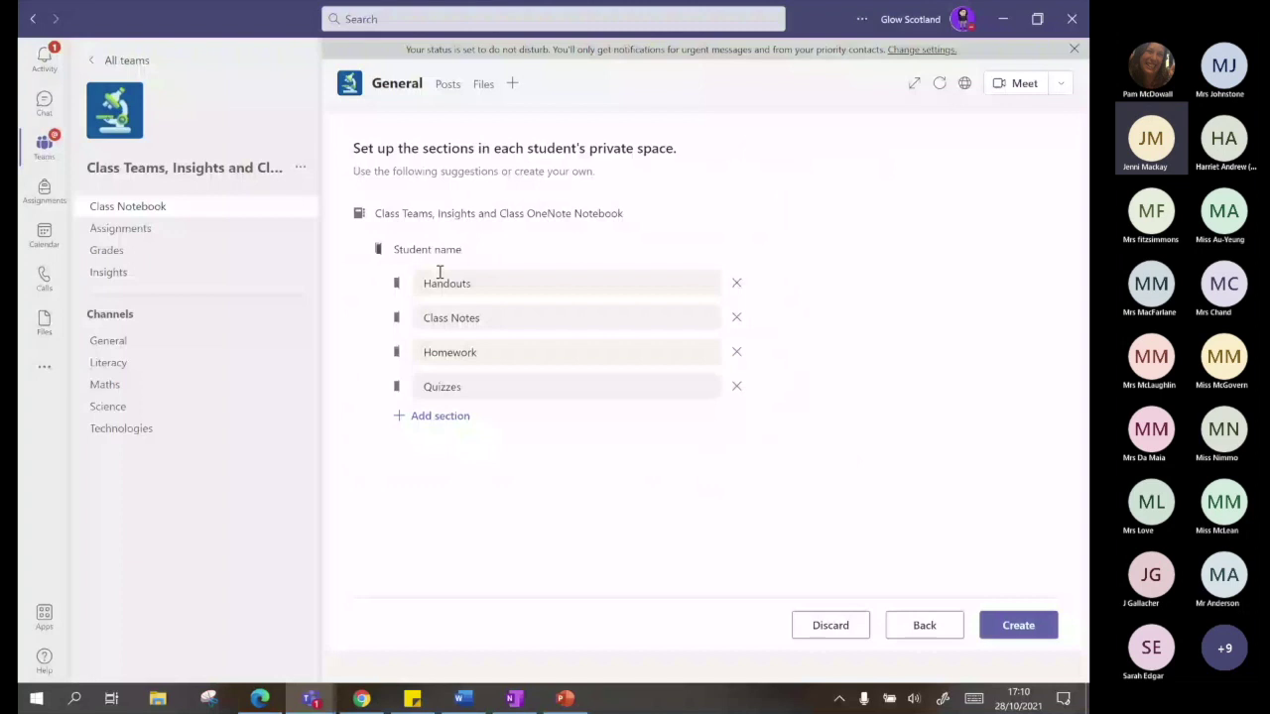
{"action": "left_click", "coordinate": [736, 285]}
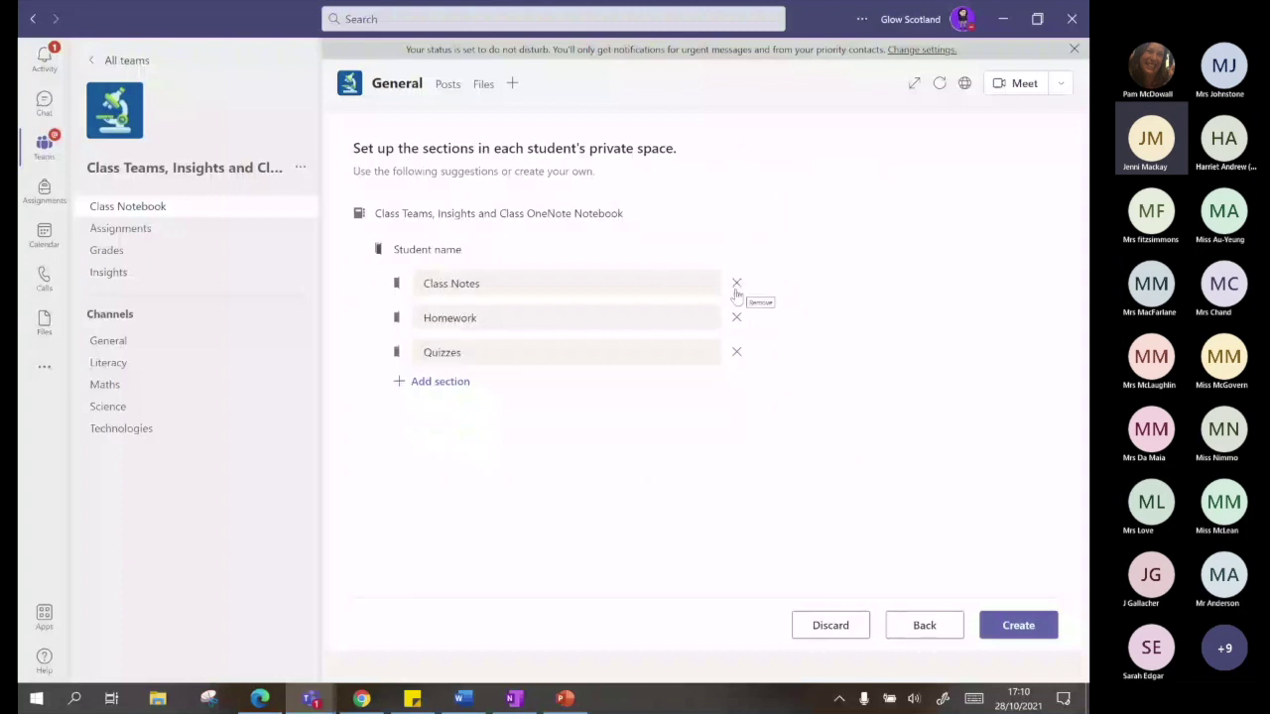
{"action": "left_click", "coordinate": [736, 284]}
{"action": "left_click", "coordinate": [736, 284]}
{"action": "left_click", "coordinate": [736, 285]}
Name the new section in each student's private space Class Notes
{"action": "left_click", "coordinate": [440, 281]}
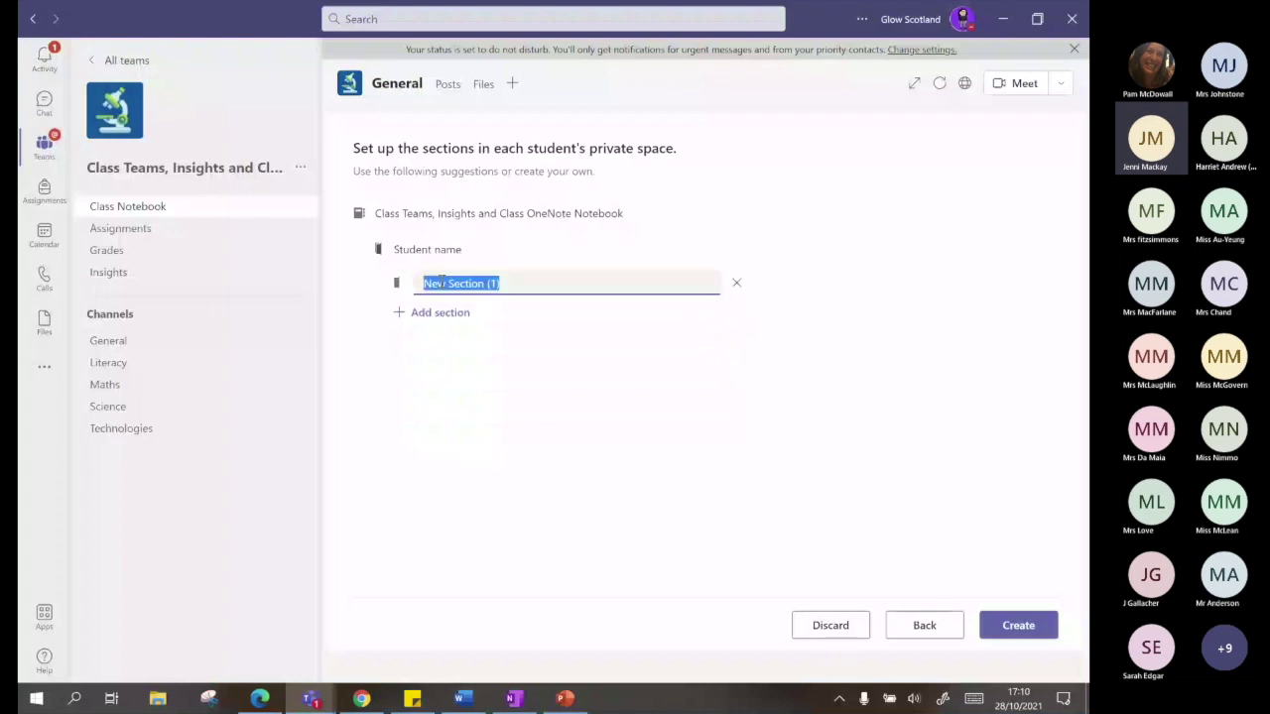
{"action": "type", "text": "Cloas"}
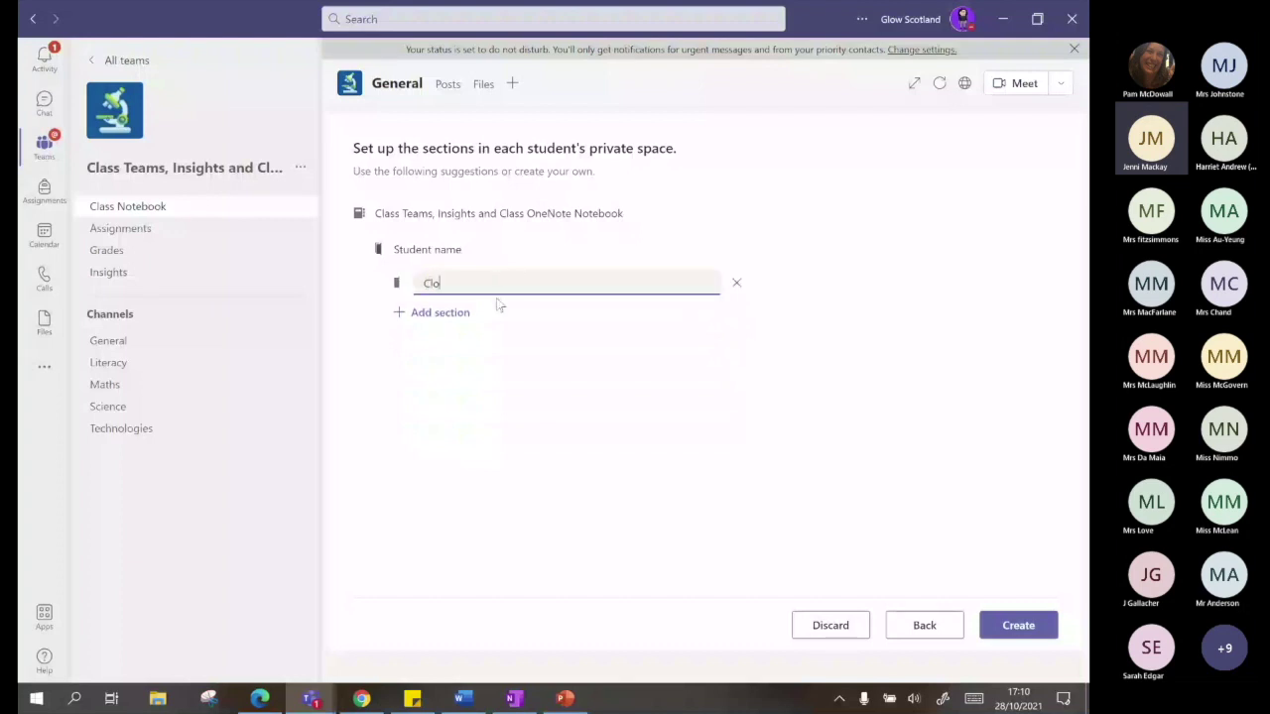
{"action": "key", "text": "BackSpace"}
{"action": "key", "text": "BackSpace"}
{"action": "key", "text": "BackSpace"}
{"action": "type", "text": "ass Notes"}
Add a second student section named Assessment, leaving no extra unnamed section below it
{"action": "left_click", "coordinate": [423, 316]}
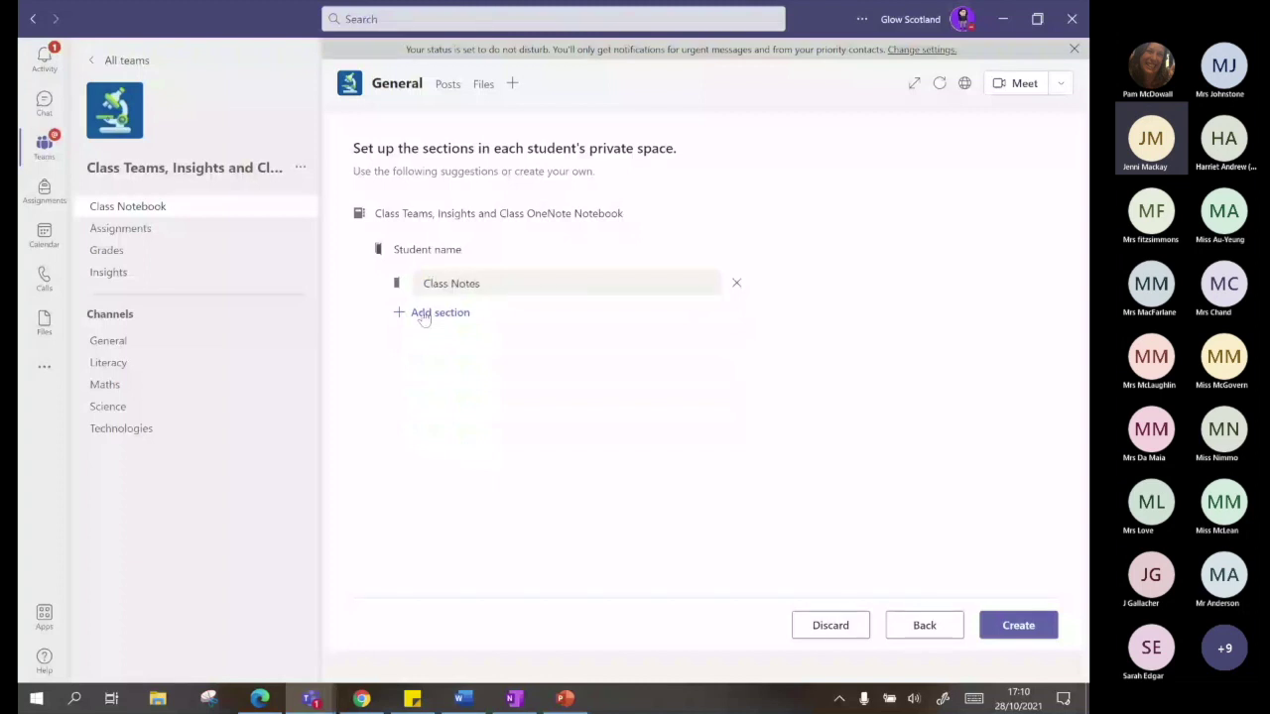
{"action": "left_click", "coordinate": [423, 315]}
{"action": "type", "text": "Forms and"}
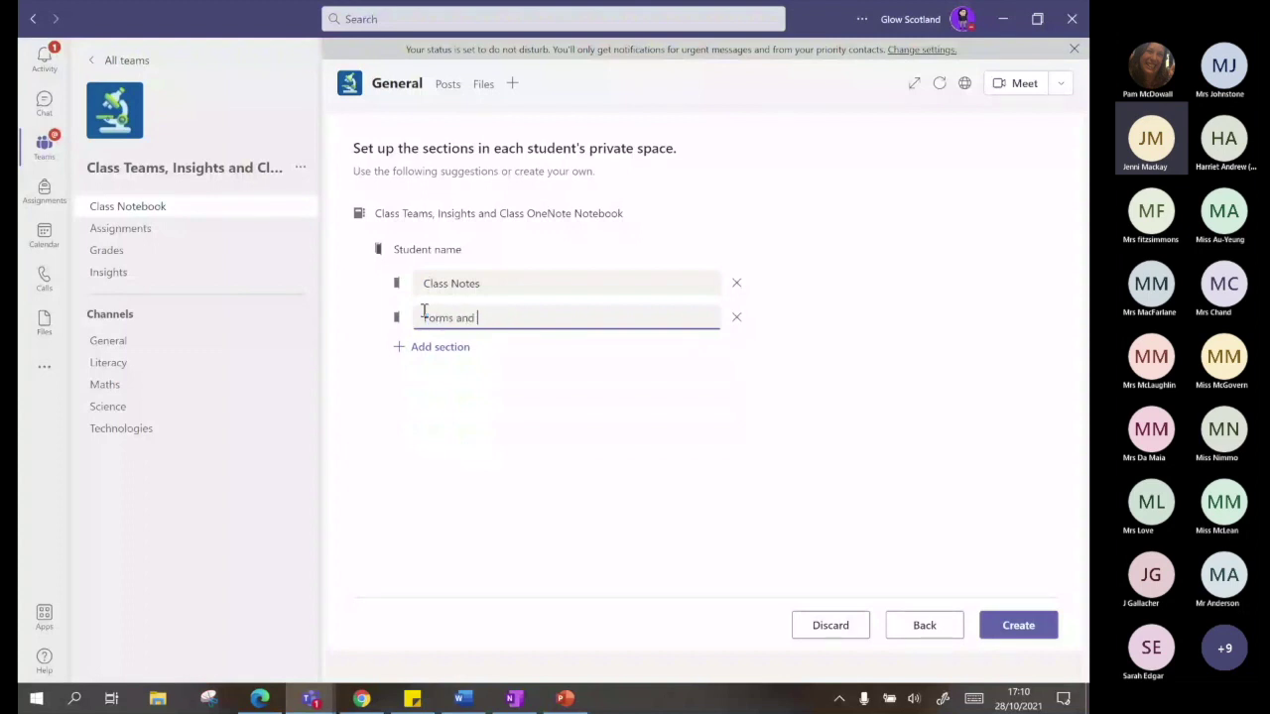
{"action": "key", "text": "ctrl+a"}
{"action": "type", "text": "Assessment"}
{"action": "left_click", "coordinate": [434, 351]}
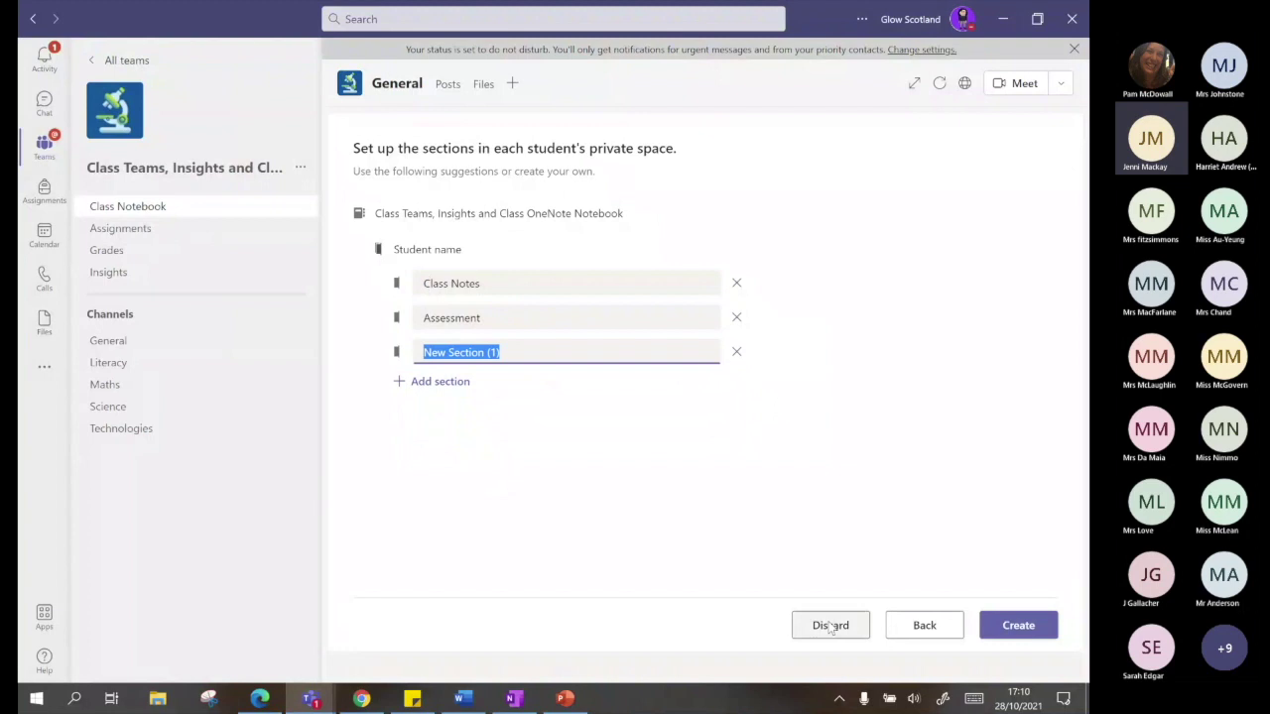
{"action": "left_click", "coordinate": [737, 352]}
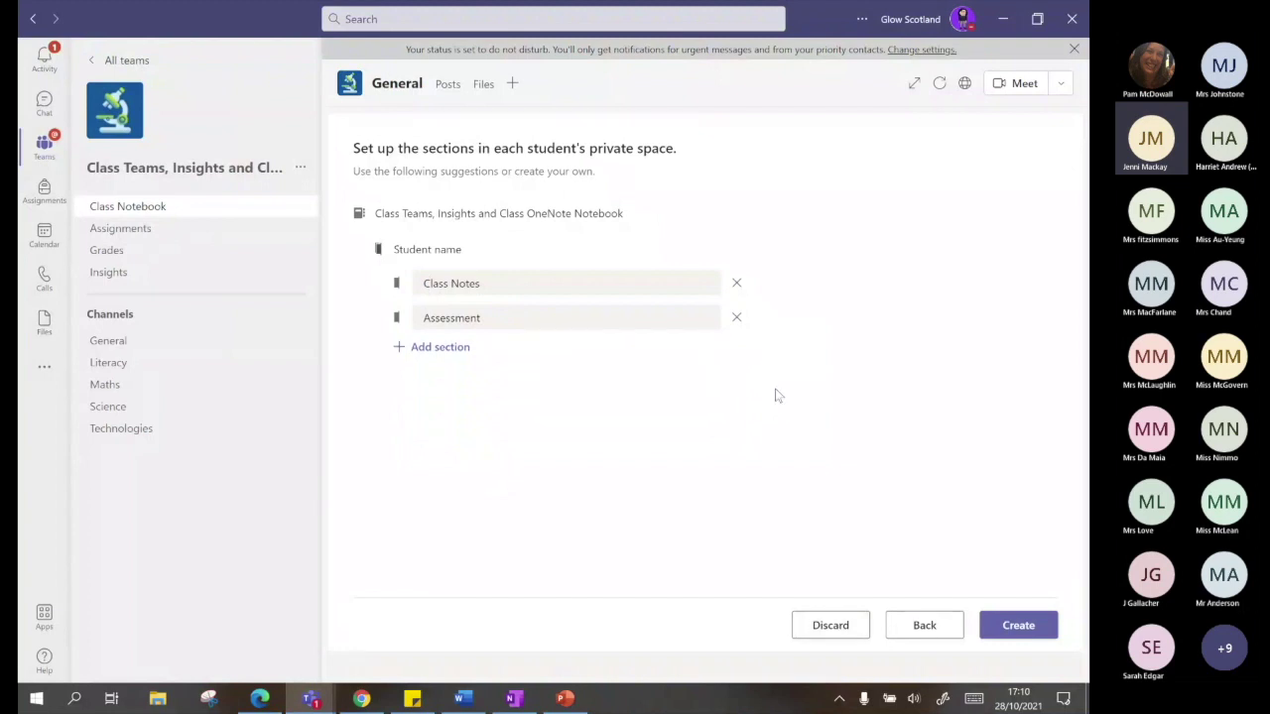
Create the class notebook and show its list of sections and pages
{"action": "left_click", "coordinate": [1022, 635]}
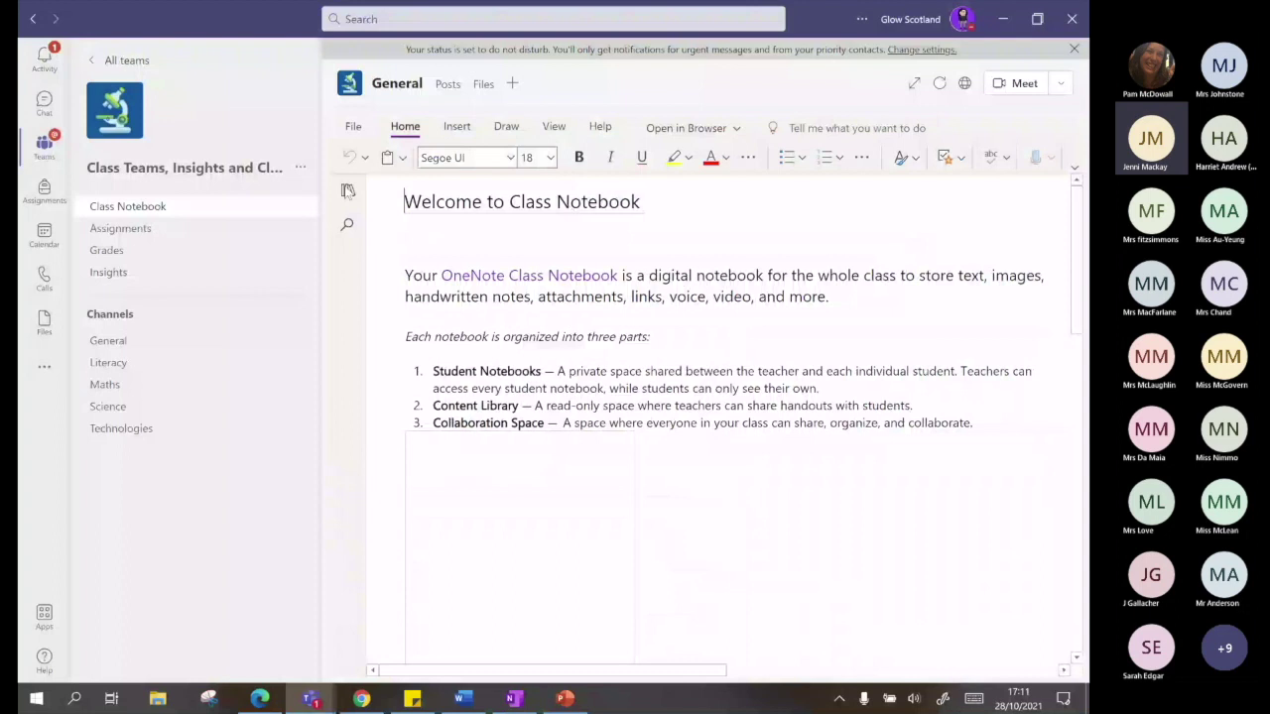
{"action": "left_click", "coordinate": [348, 191]}
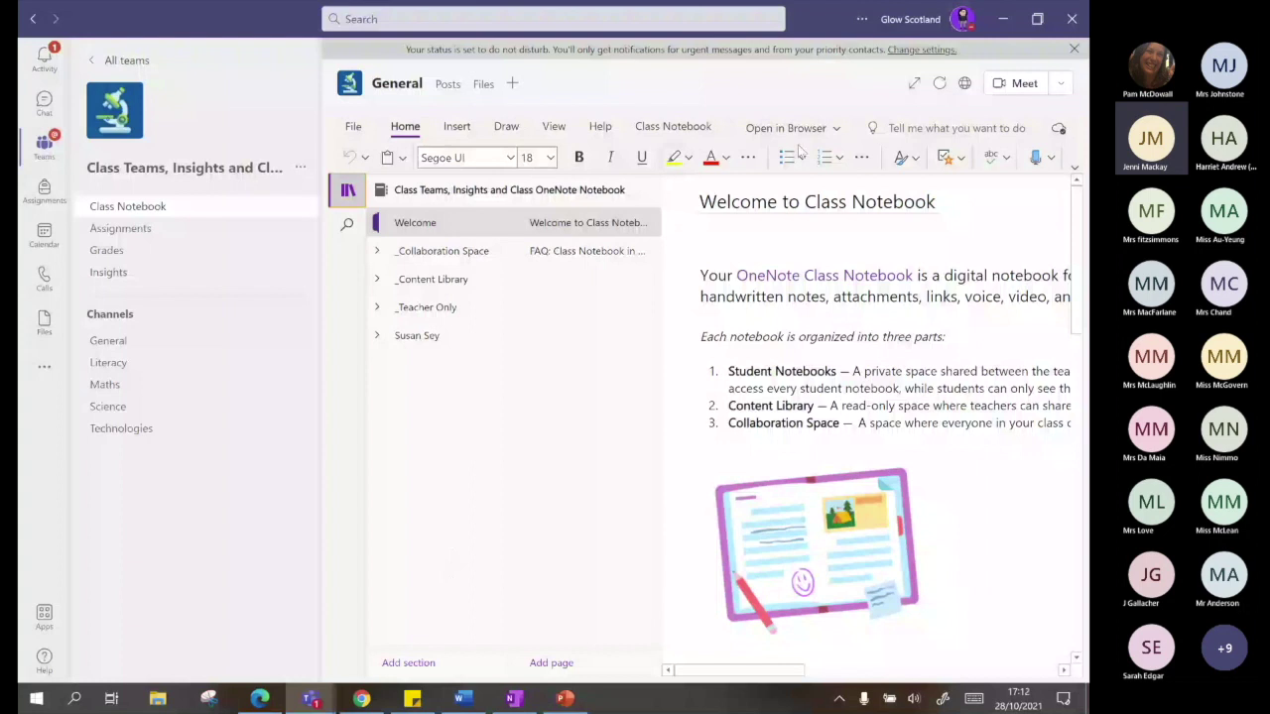
Check the notebook link in the web browser, close that page and look through the OneDrive files for notebook folders
{"action": "left_click", "coordinate": [965, 87]}
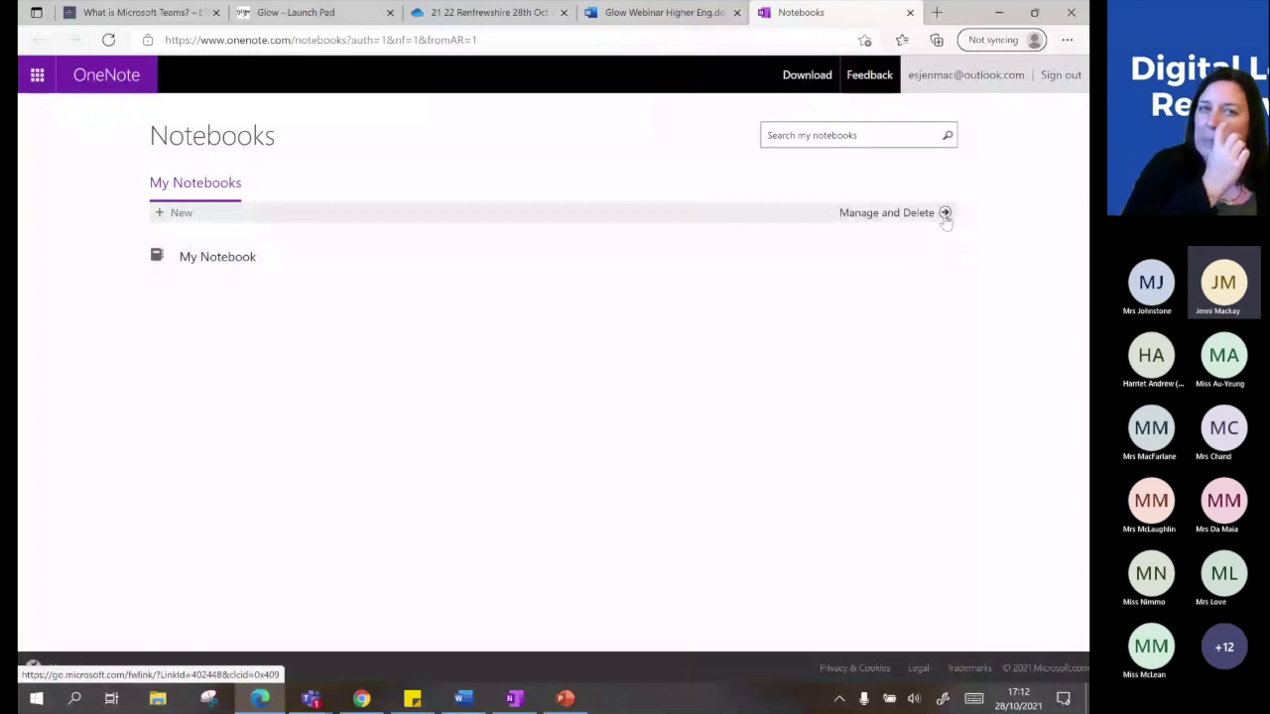
{"action": "left_click", "coordinate": [910, 13]}
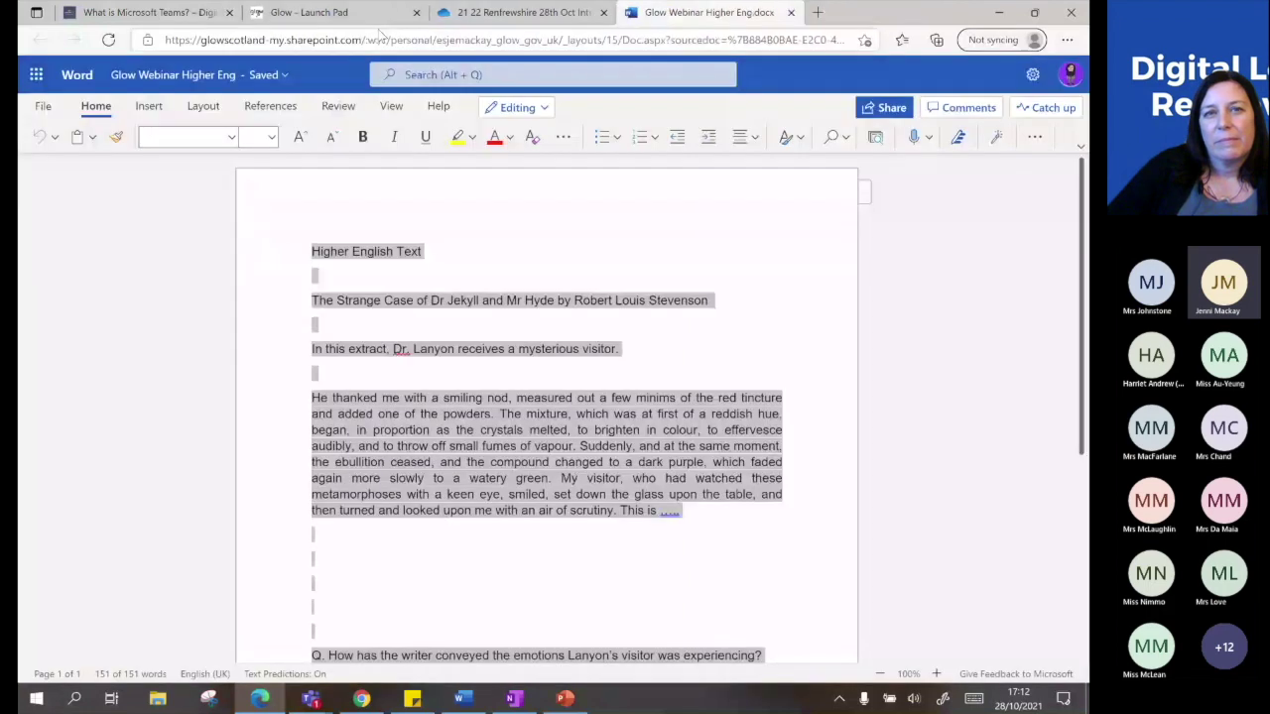
{"action": "left_click", "coordinate": [516, 13]}
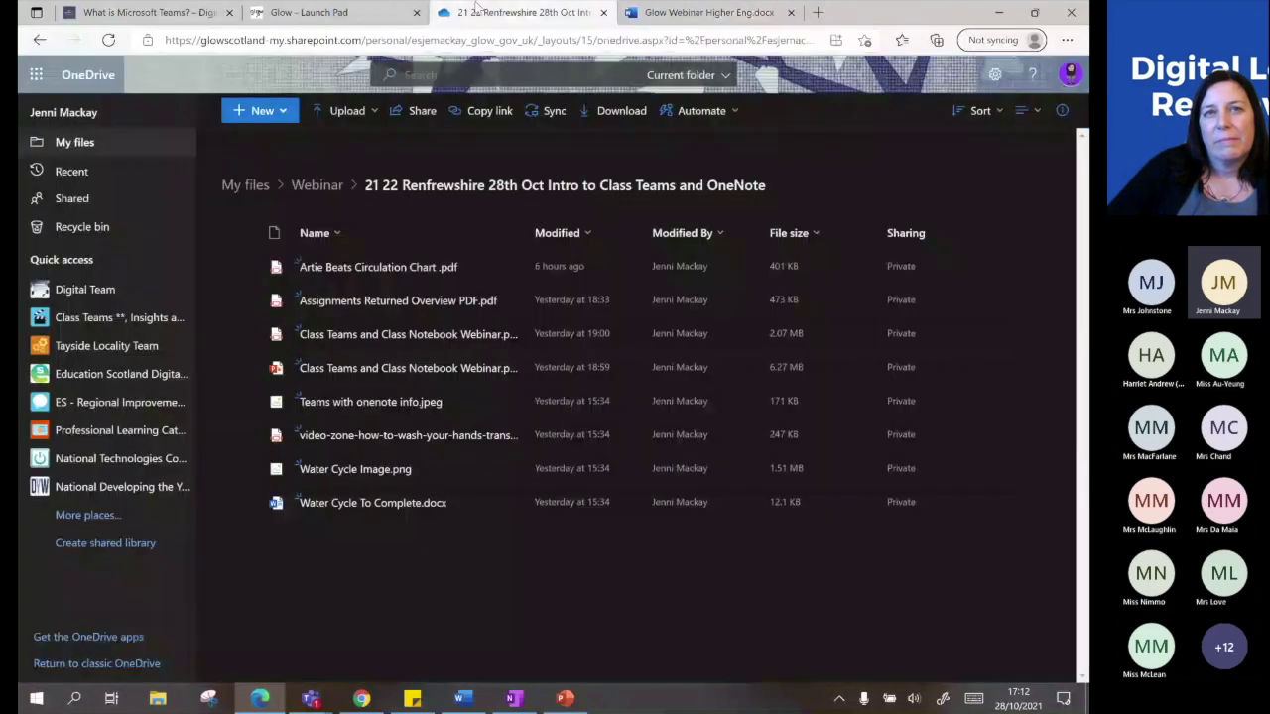
{"action": "left_click", "coordinate": [316, 186]}
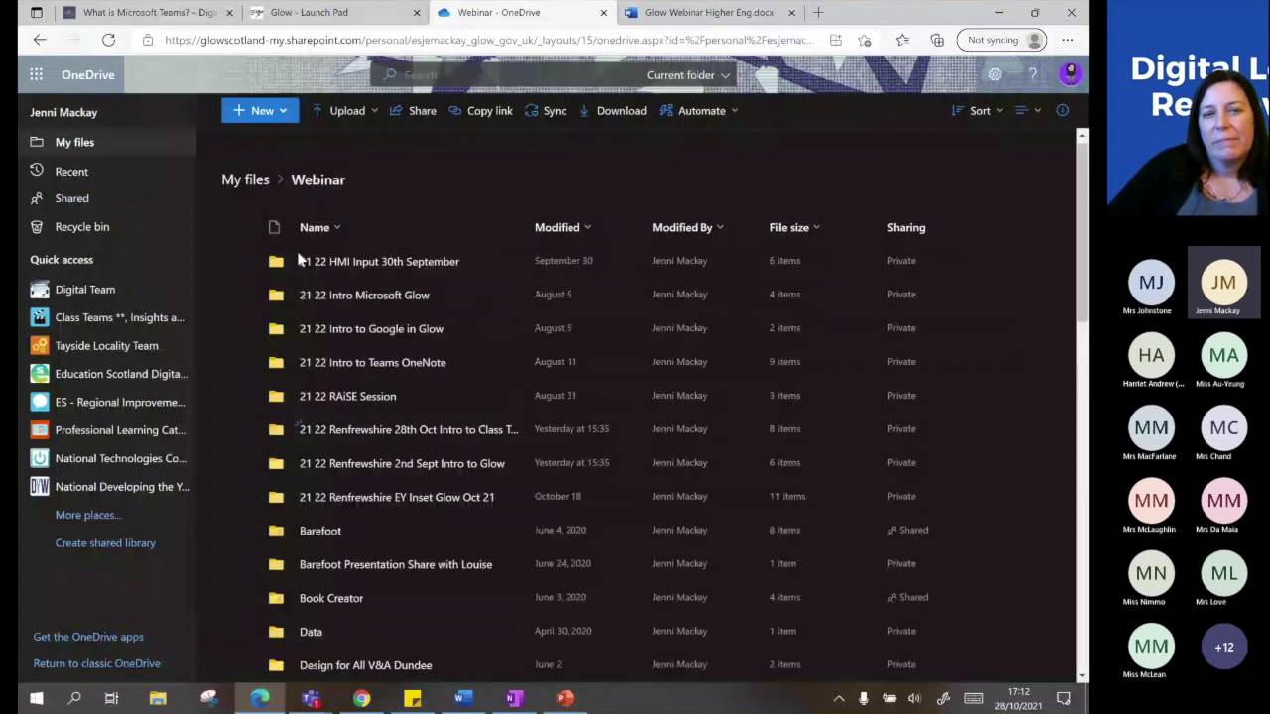
{"action": "key", "text": "alt+Left"}
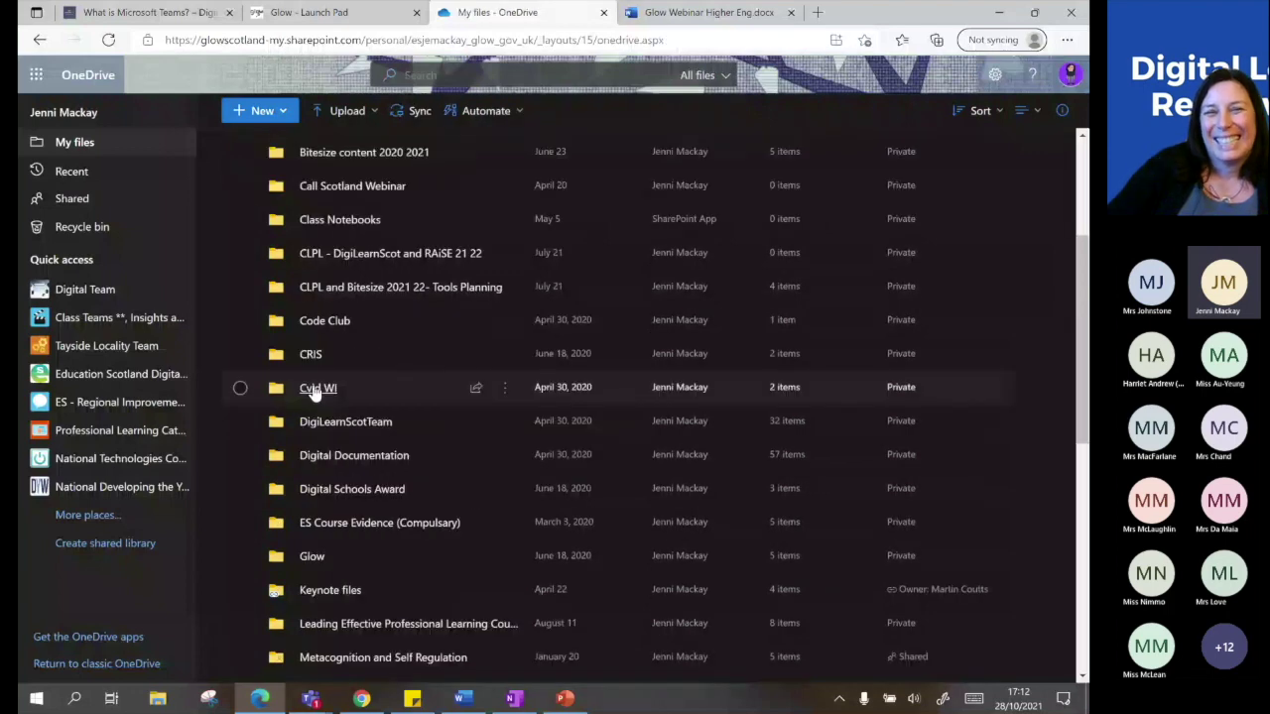
{"action": "scroll", "coordinate": [350, 312], "scroll_direction": "up", "scroll_amount": 1}
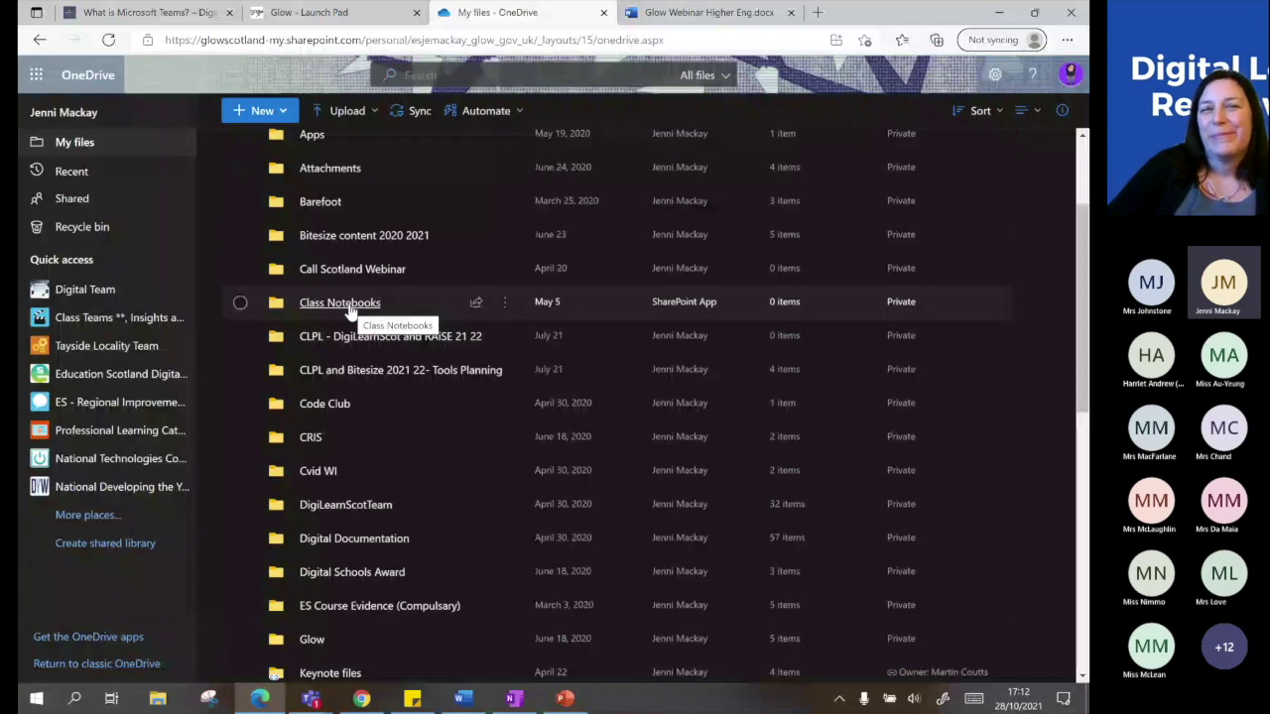
{"action": "scroll", "coordinate": [349, 311], "scroll_direction": "up", "scroll_amount": 2}
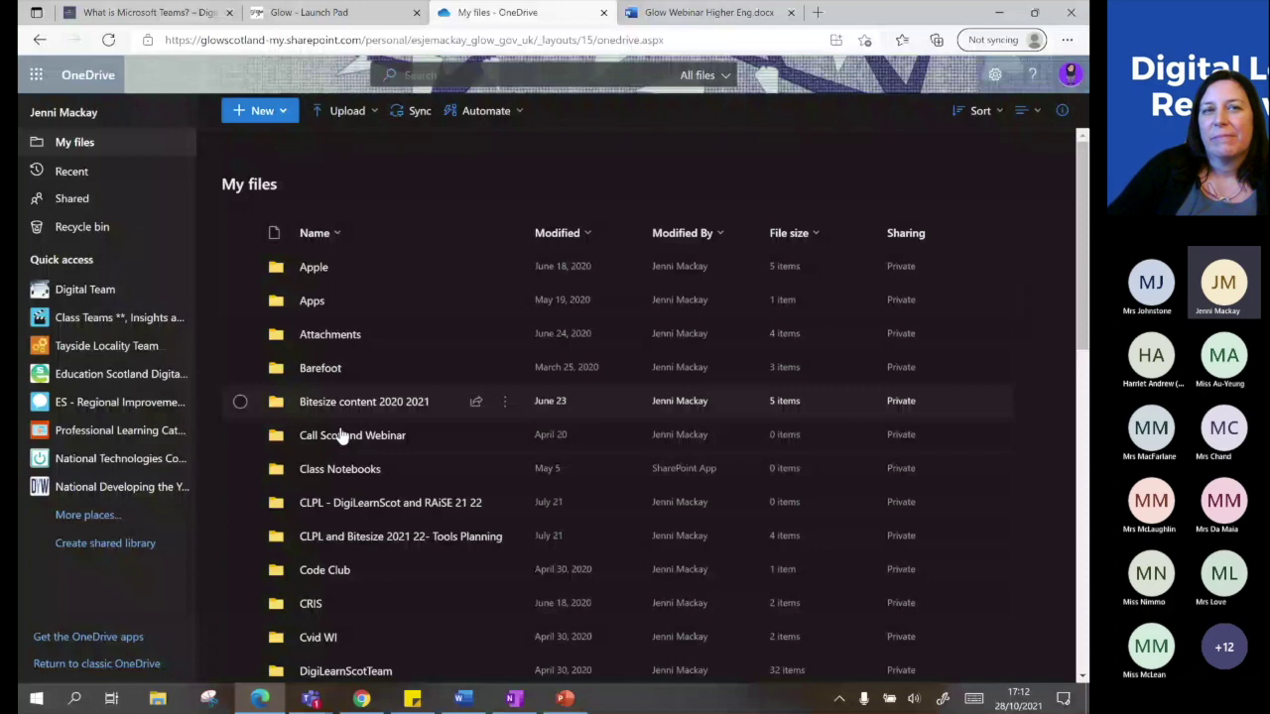
{"action": "scroll", "coordinate": [341, 437], "scroll_direction": "down", "scroll_amount": 5}
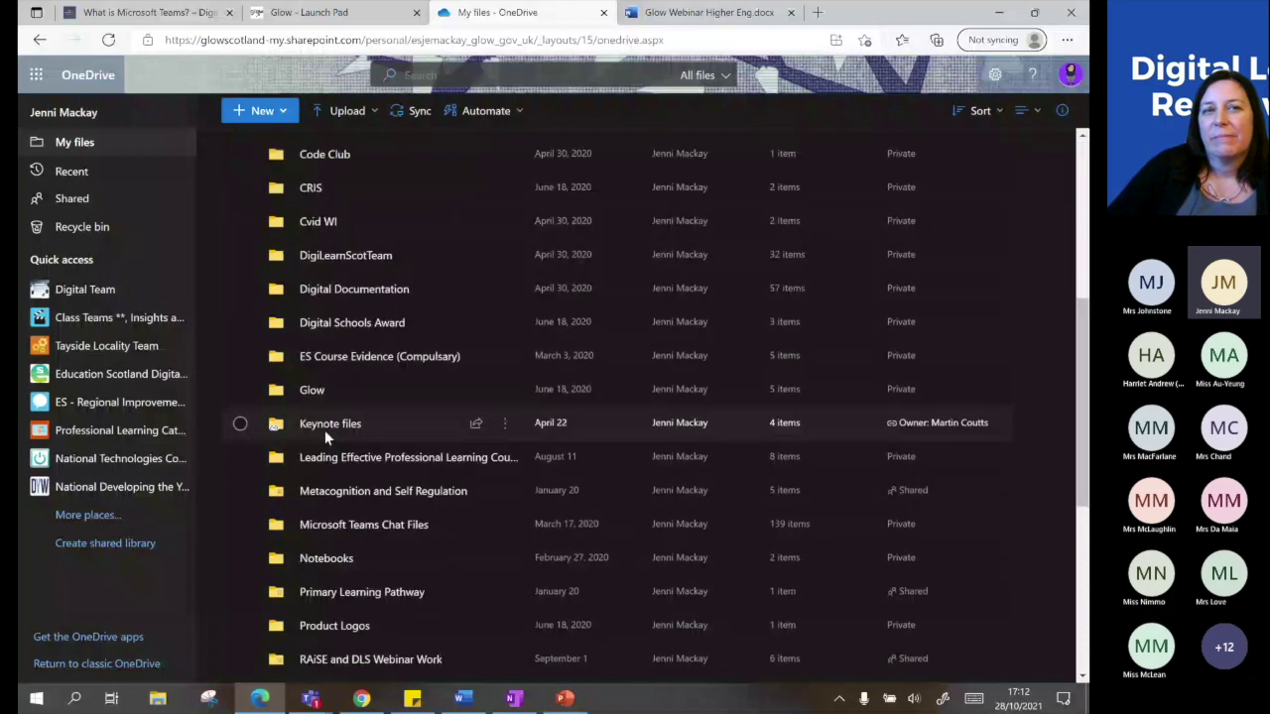
{"action": "scroll", "coordinate": [332, 456], "scroll_direction": "down", "scroll_amount": 1}
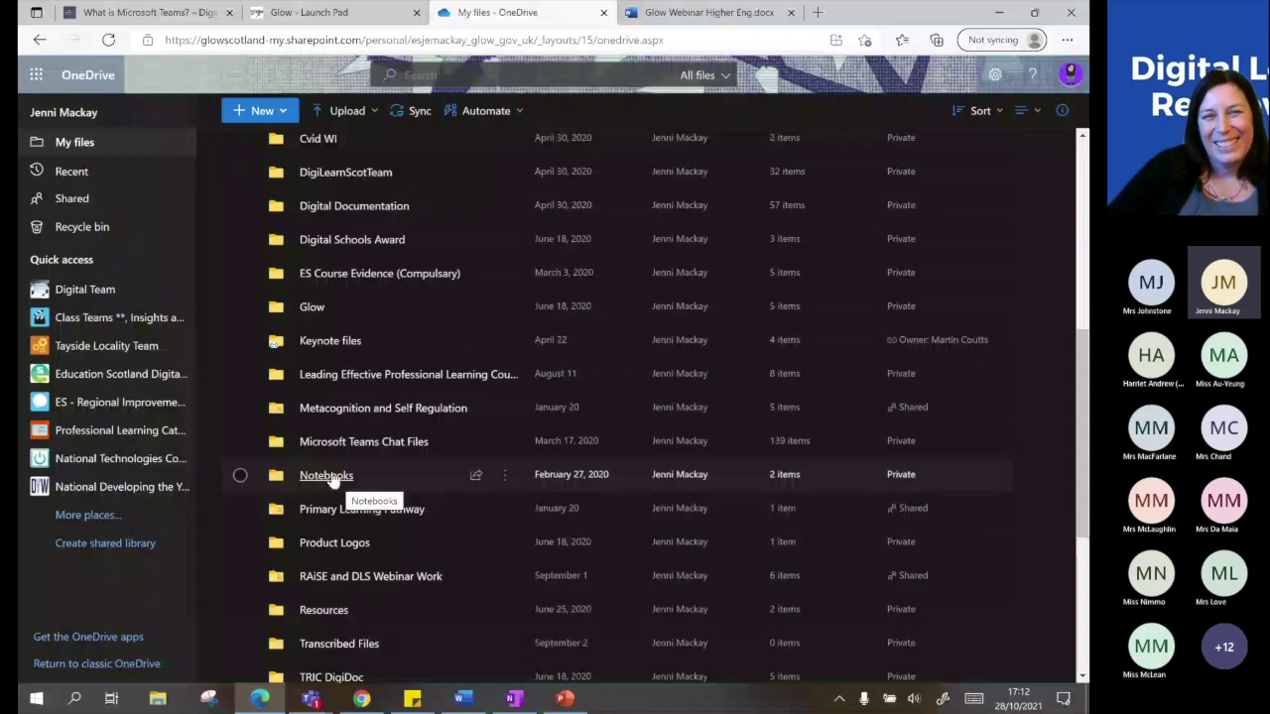
Switch to the PowerPoint presentation at the "Next steps, help and support..." slide
{"action": "key", "text": "alt+Tab"}
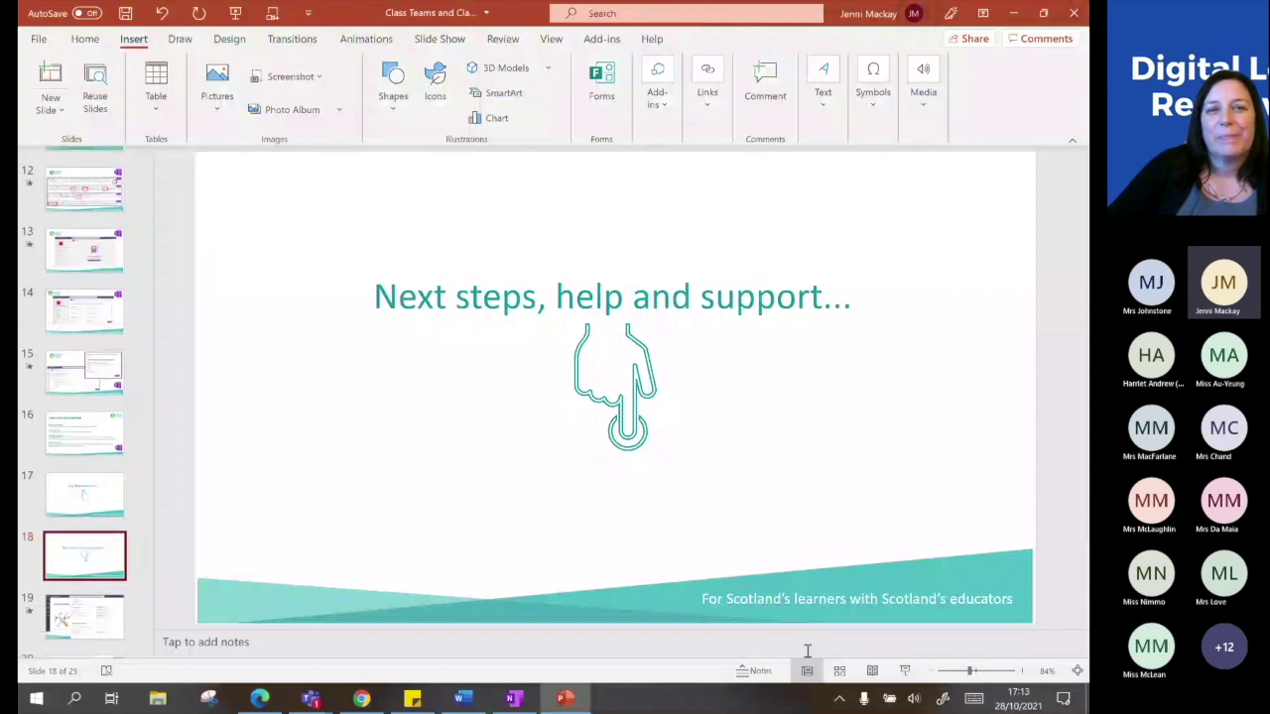
Start the slide show from the current slide and present the "Customisable" slide through to its customised notification settings
{"action": "left_click", "coordinate": [905, 672]}
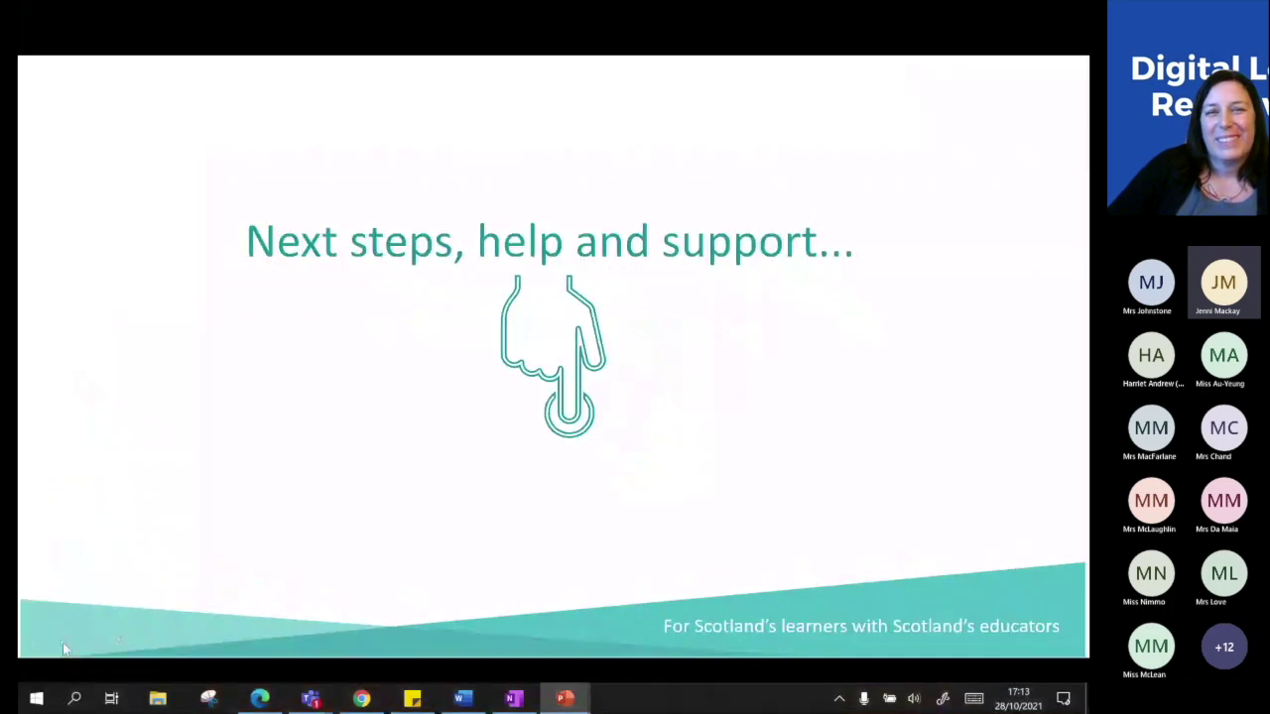
{"action": "left_click", "coordinate": [62, 643]}
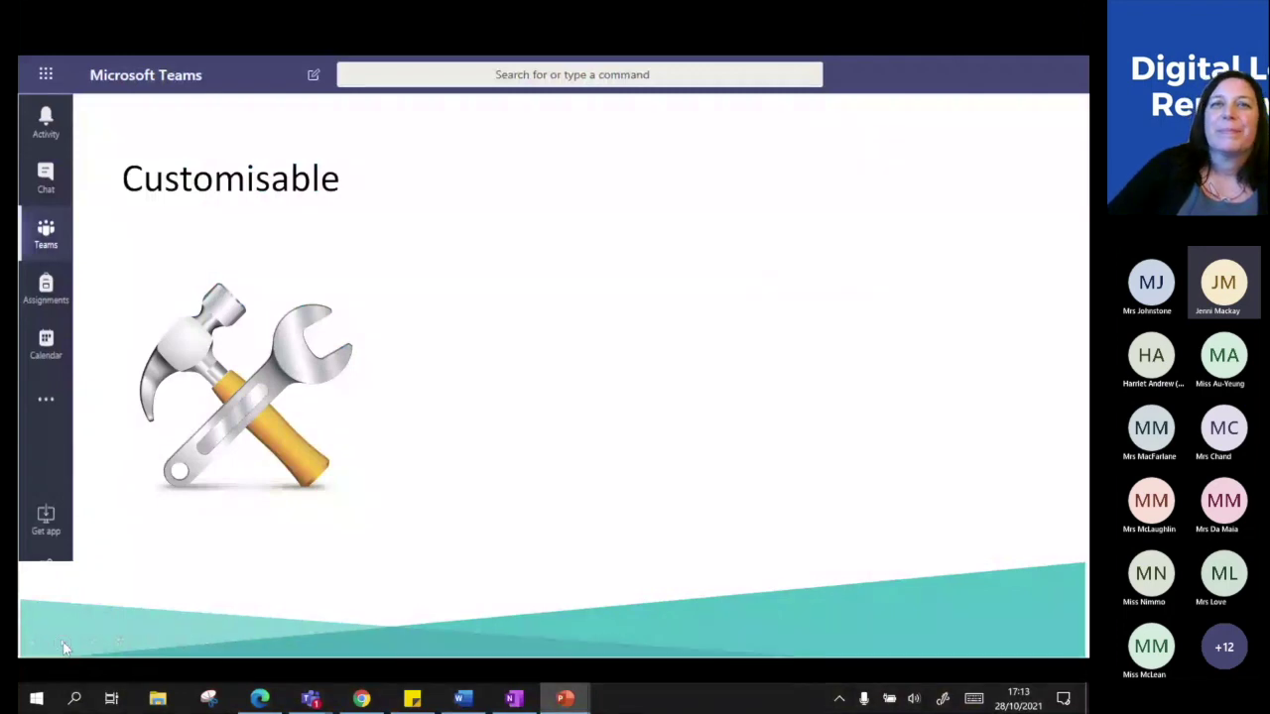
{"action": "left_click", "coordinate": [62, 643]}
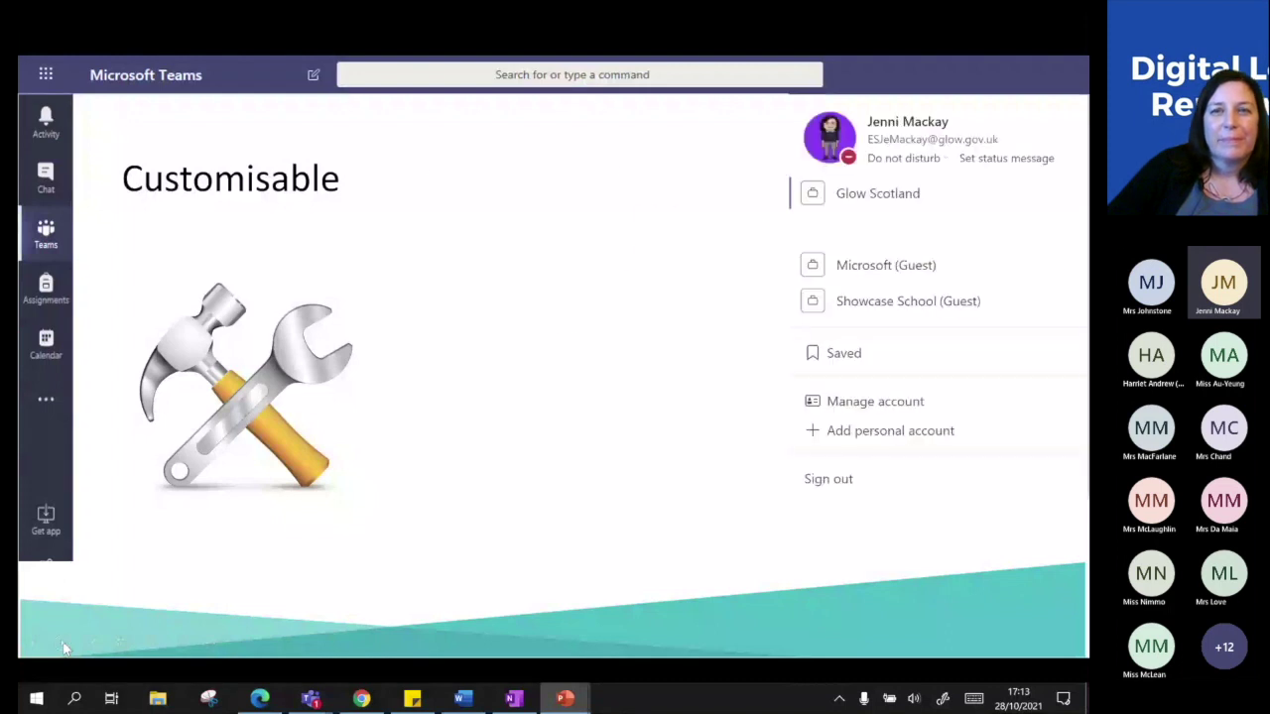
{"action": "left_click", "coordinate": [62, 643]}
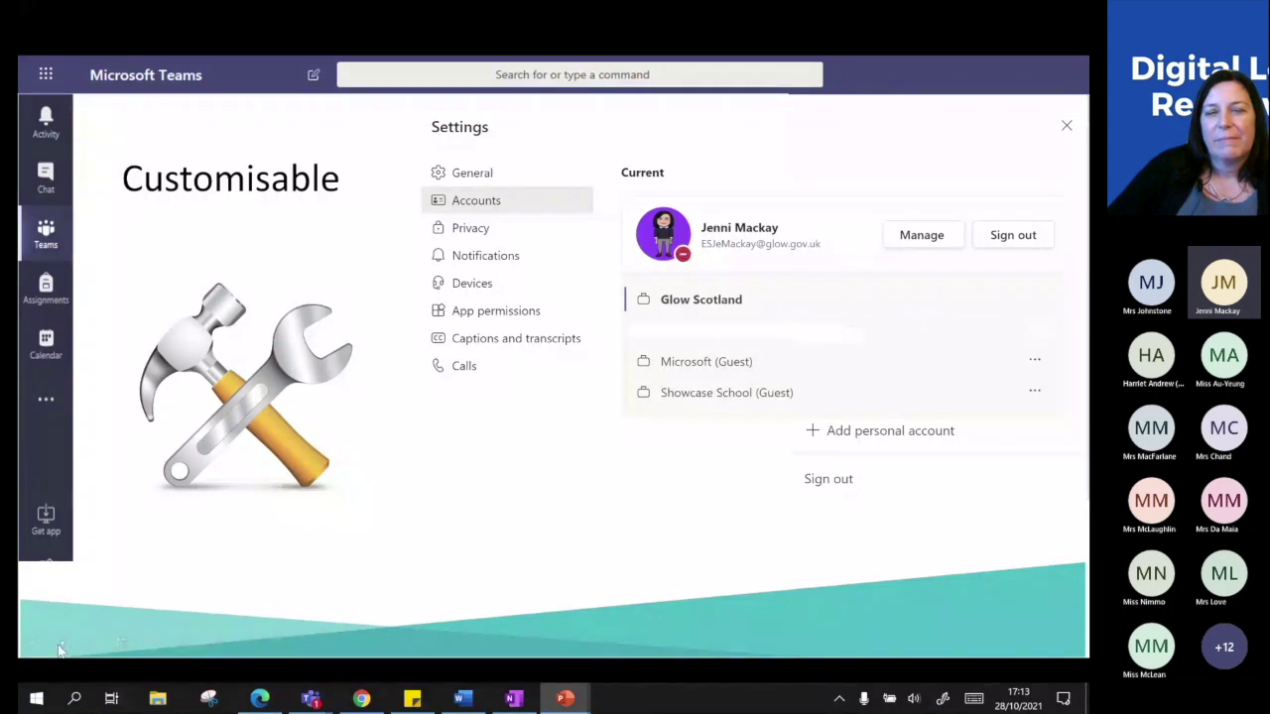
{"action": "key", "text": "Right"}
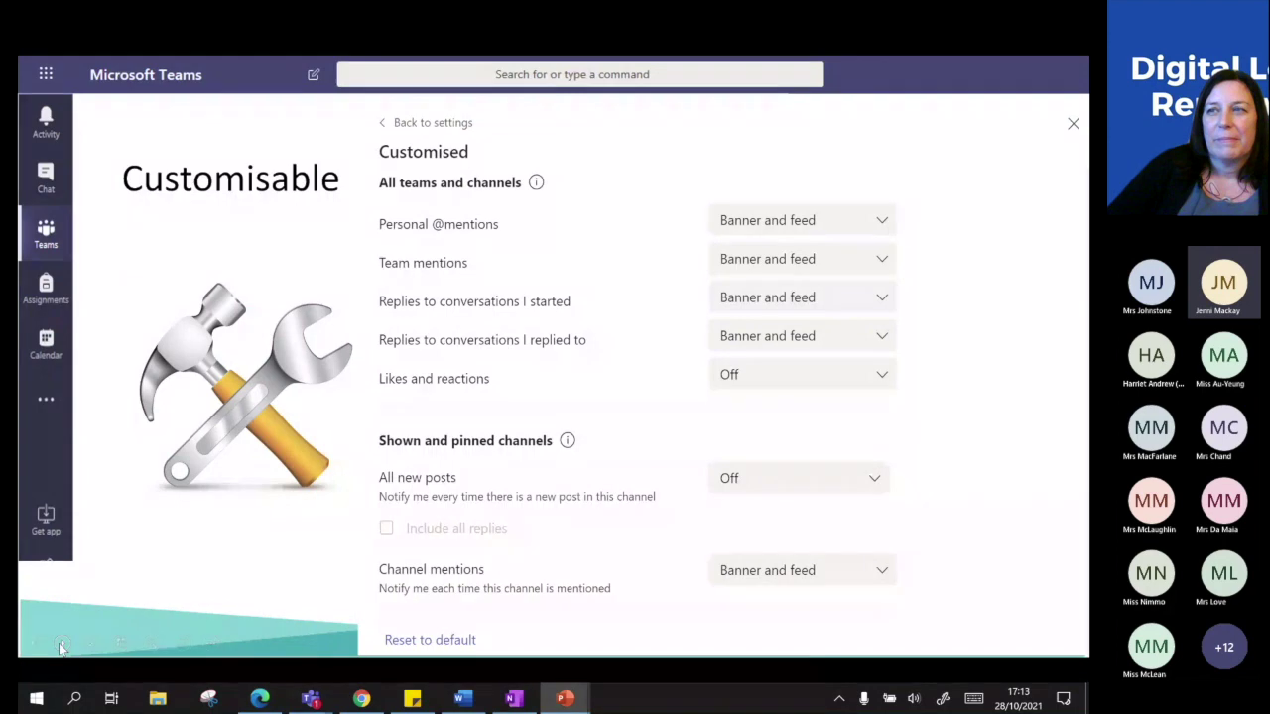
Present the Microsoft Educator Center slide with all its course badges, and advance to "Useful Links for Microsoft Resources"
{"action": "left_click", "coordinate": [60, 646]}
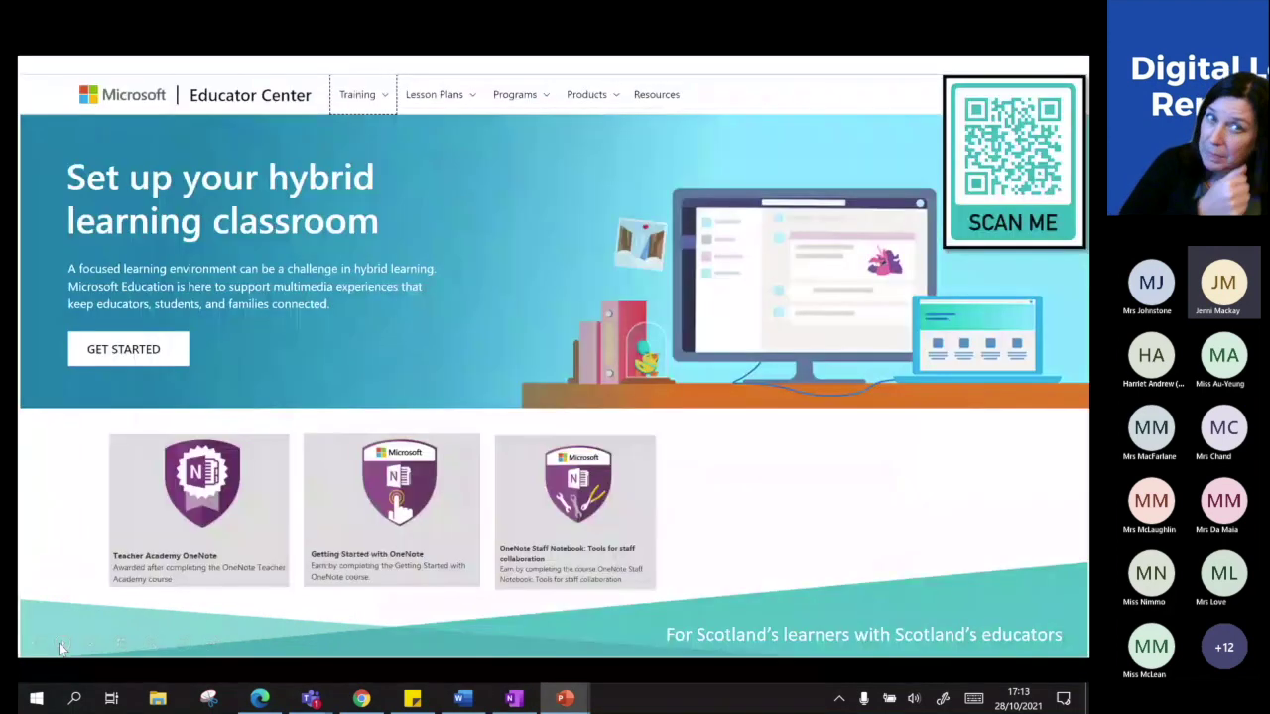
{"action": "left_click", "coordinate": [59, 647]}
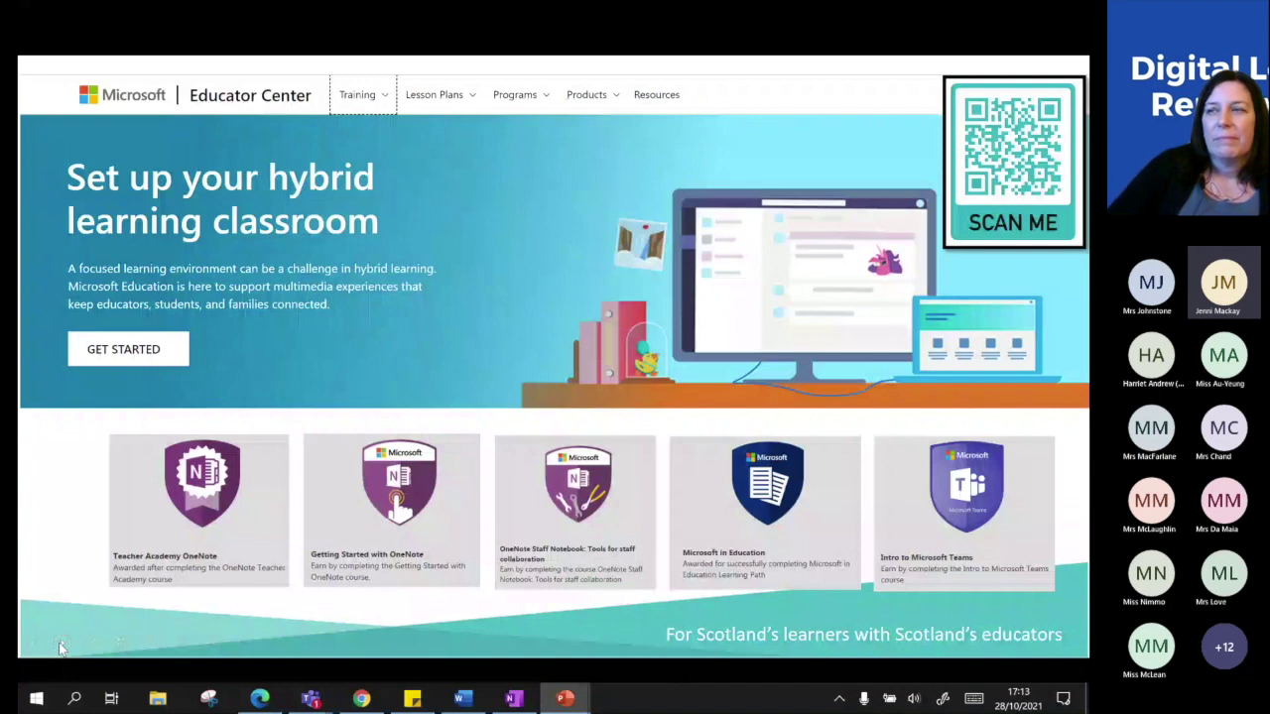
{"action": "left_click", "coordinate": [59, 648]}
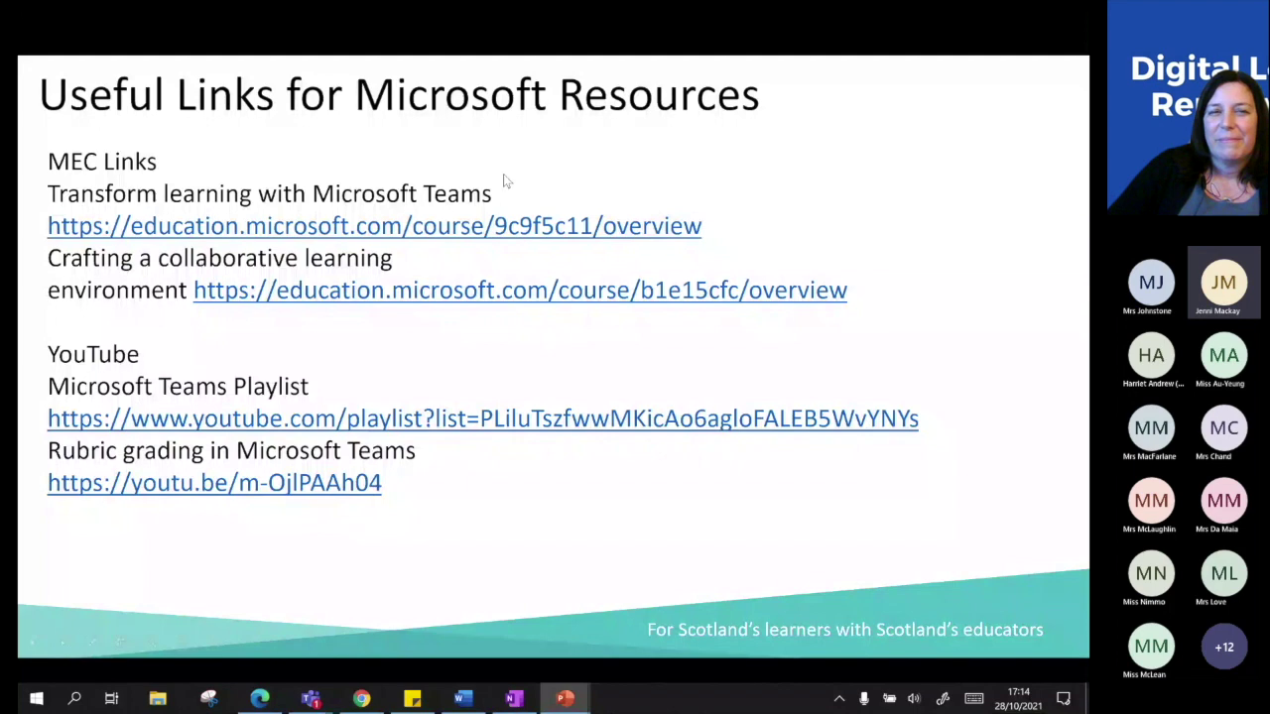
Present the digilearnscot and Glow help slides, revisiting the digilearnscot one, and finish on the "Thank You!" evaluation slide
{"action": "left_click", "coordinate": [61, 644]}
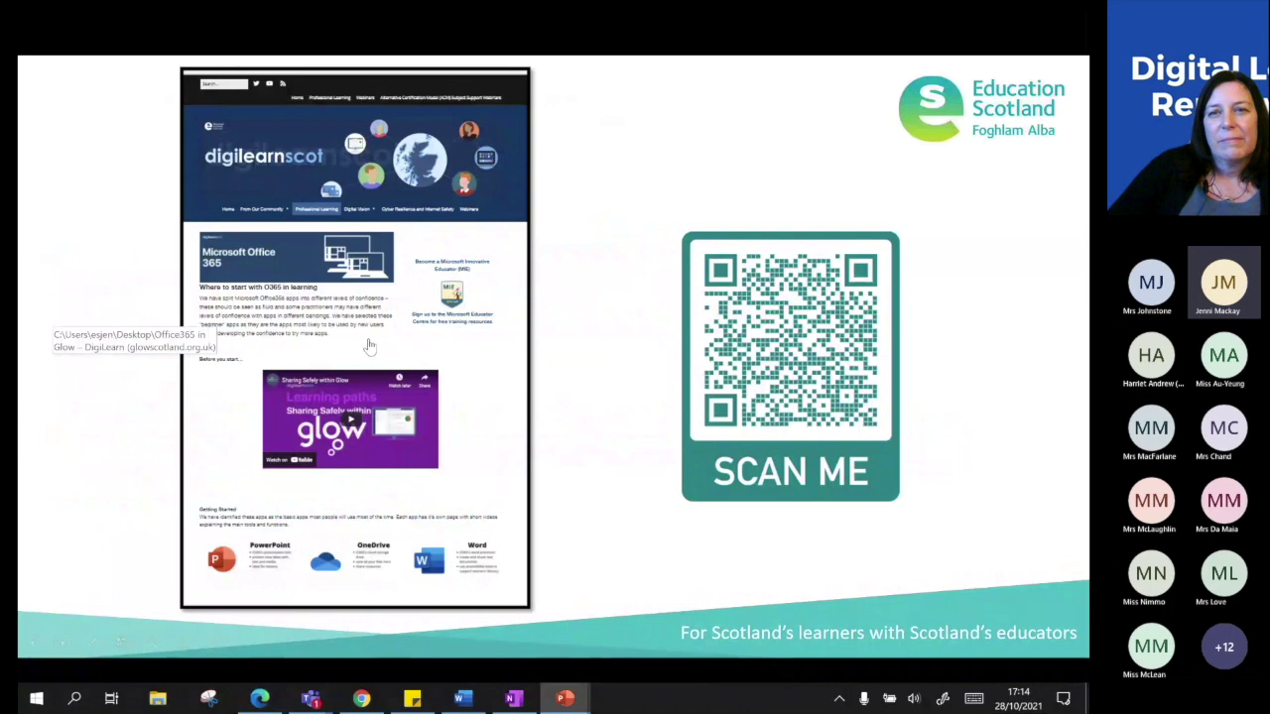
{"action": "key", "text": "Right"}
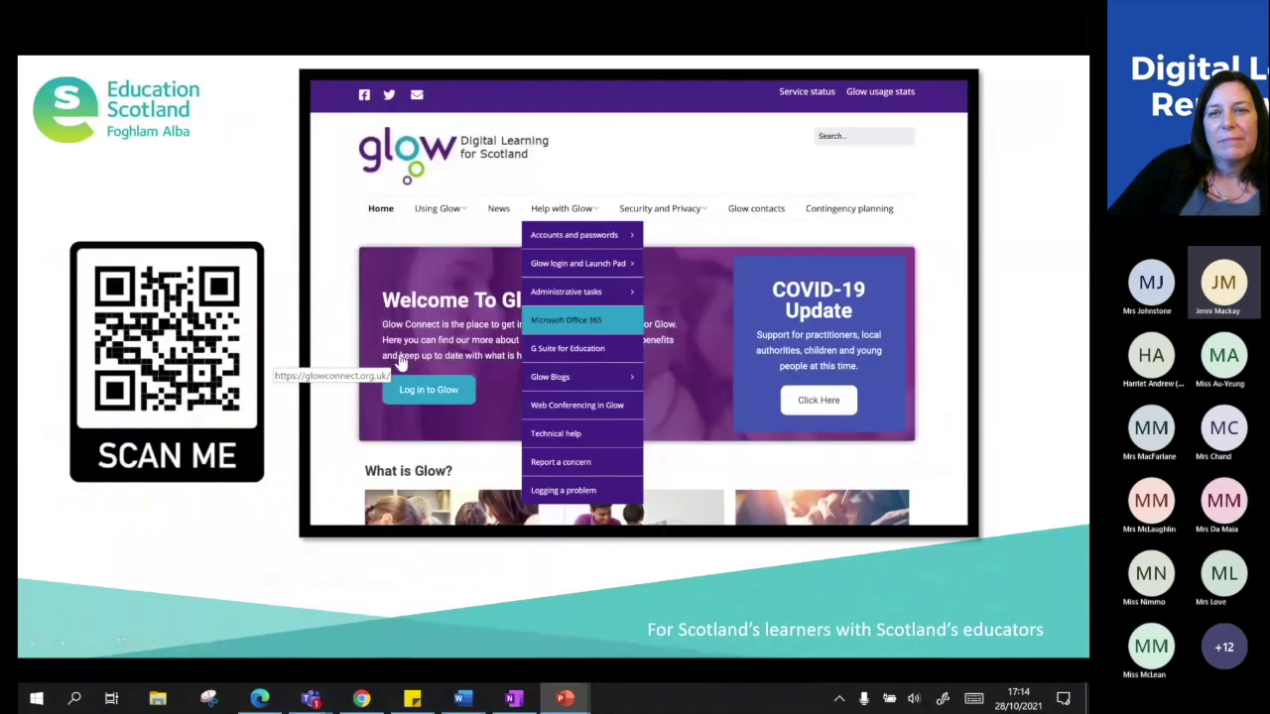
{"action": "key", "text": "Left"}
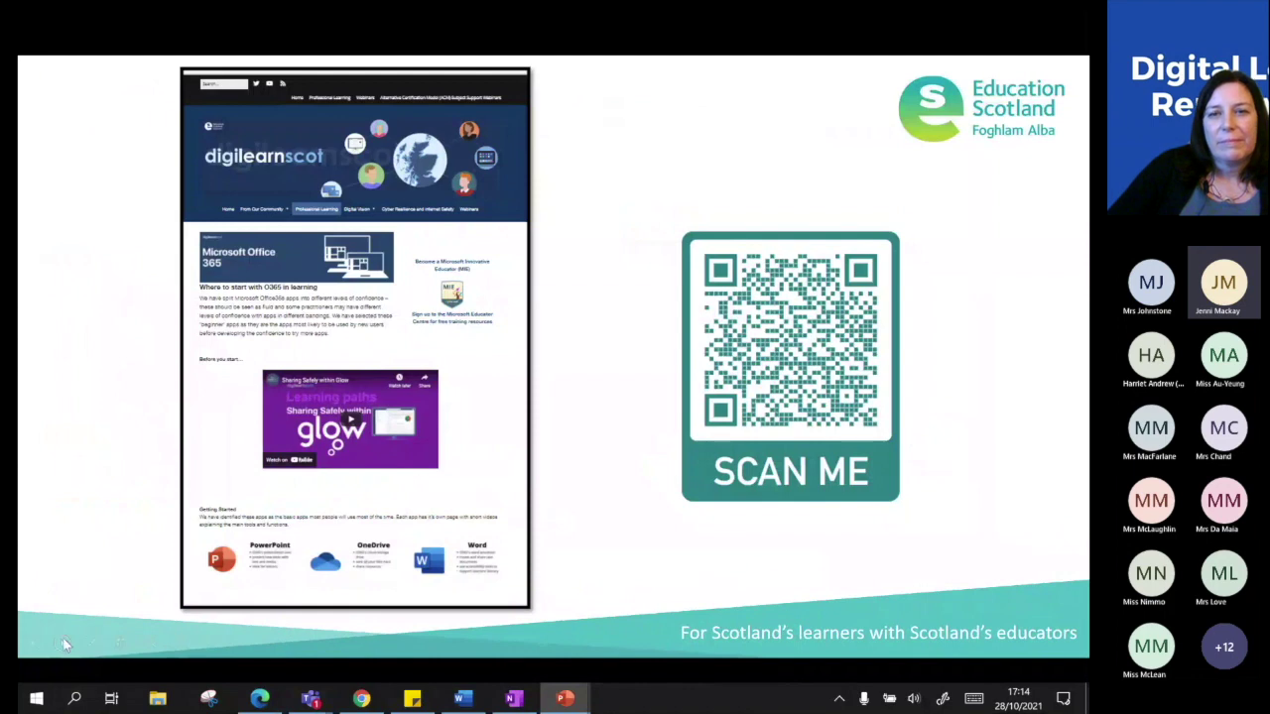
{"action": "left_click", "coordinate": [63, 637]}
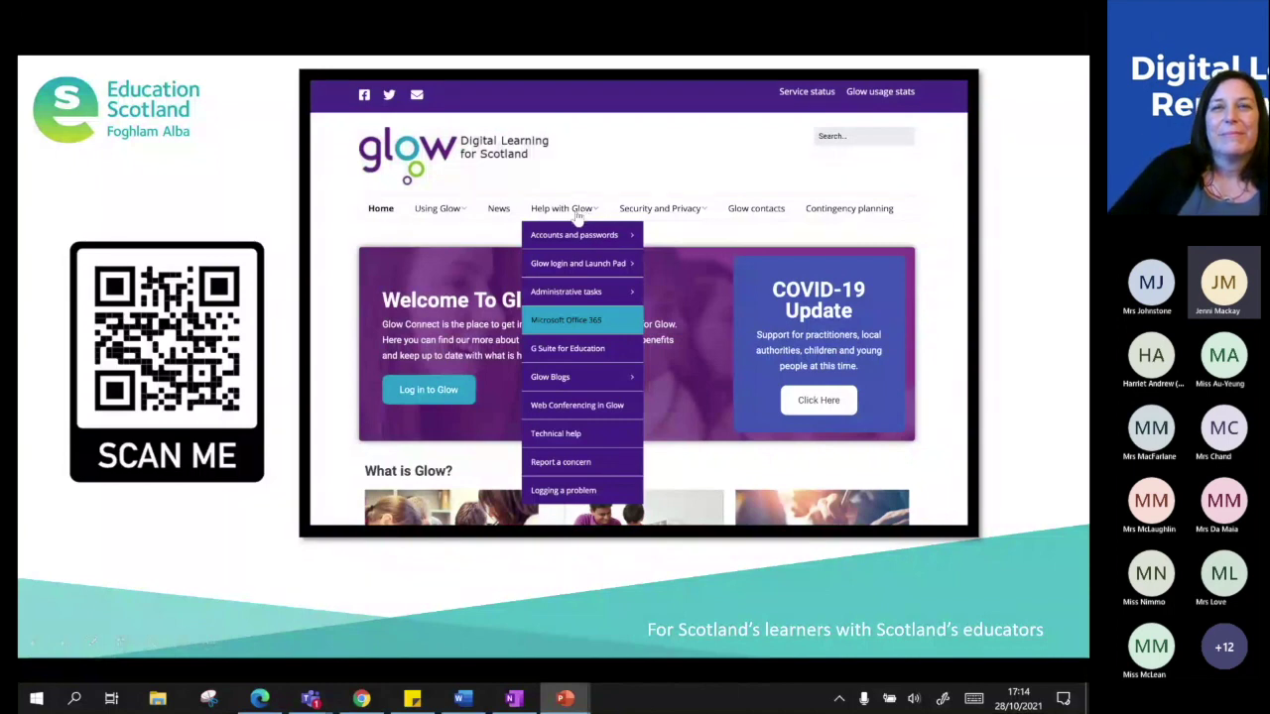
{"action": "left_click", "coordinate": [61, 641]}
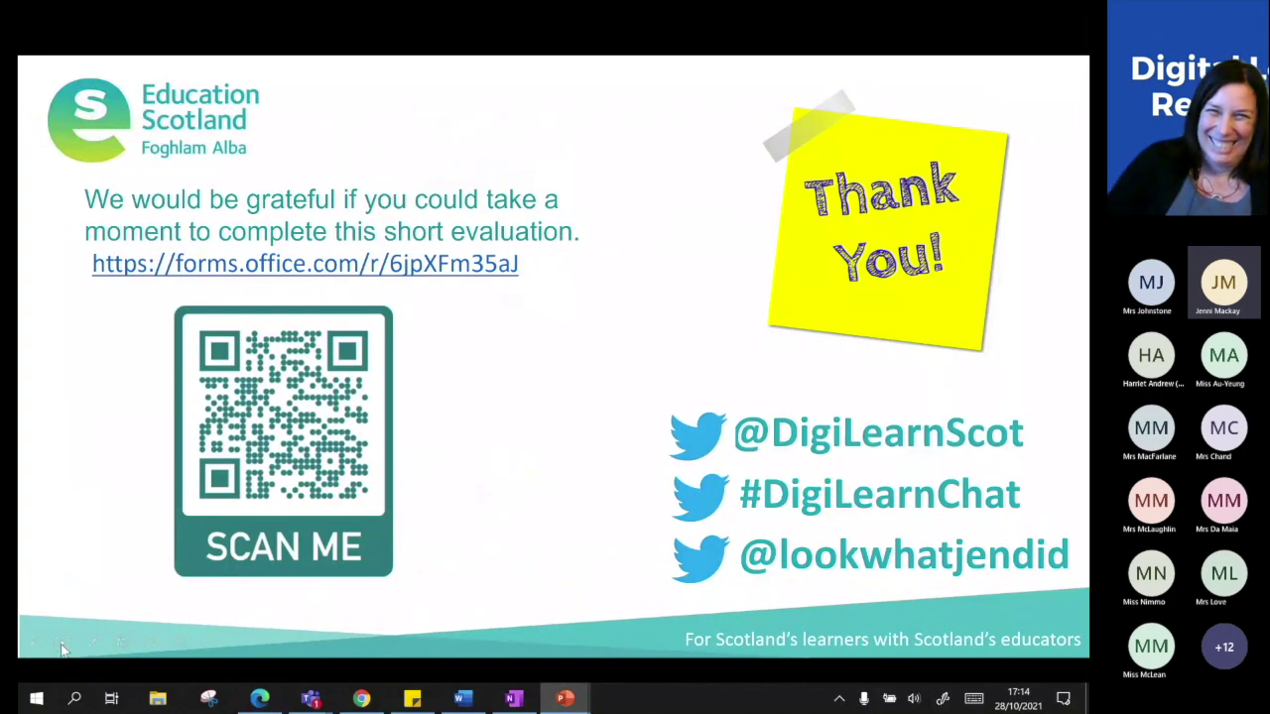